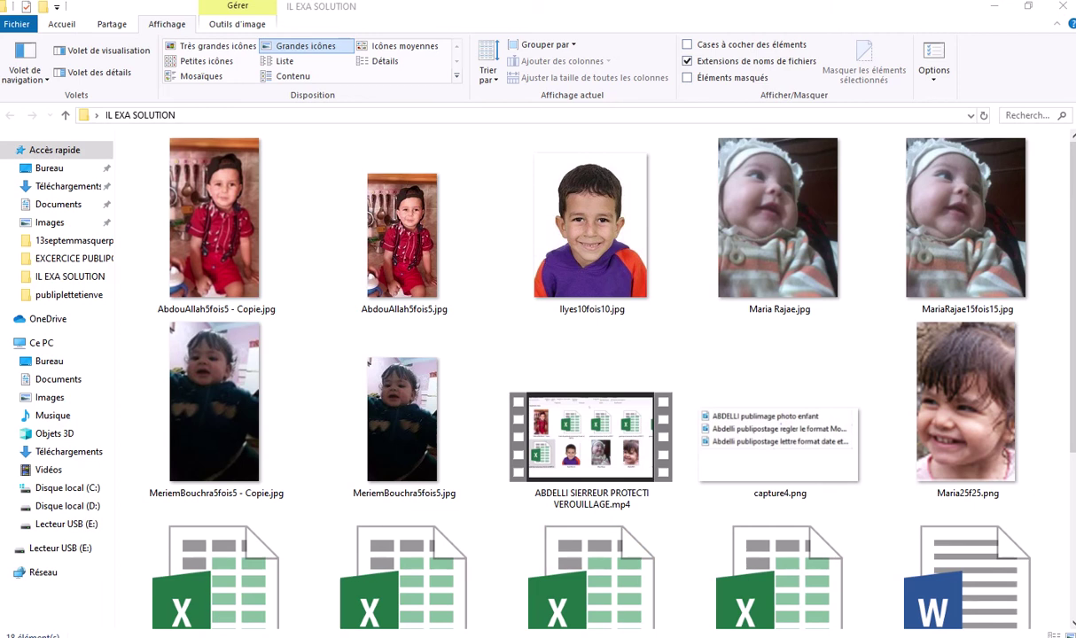
# Bring the ZZZZZ.cracker.xlsx workbook window to the front in Excel
pyautogui.click(611, 599)
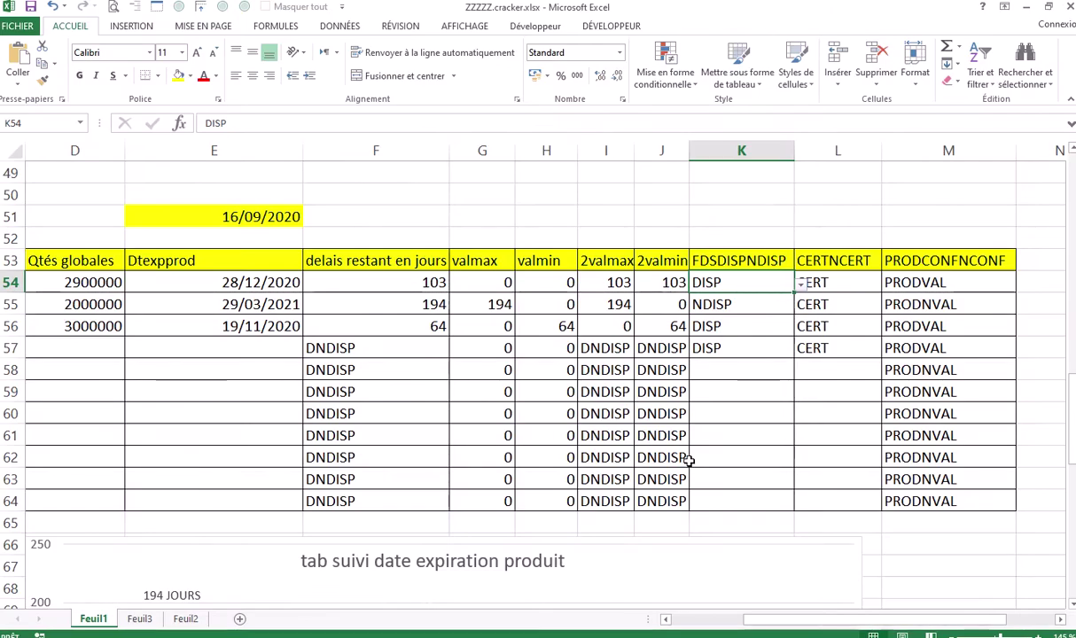
# Select the codes, articles, Qtés globales and Dtexpprod range B54:E64
pyautogui.click(866, 625)
pyautogui.moveTo(866, 625); pyautogui.dragTo(800, 627)
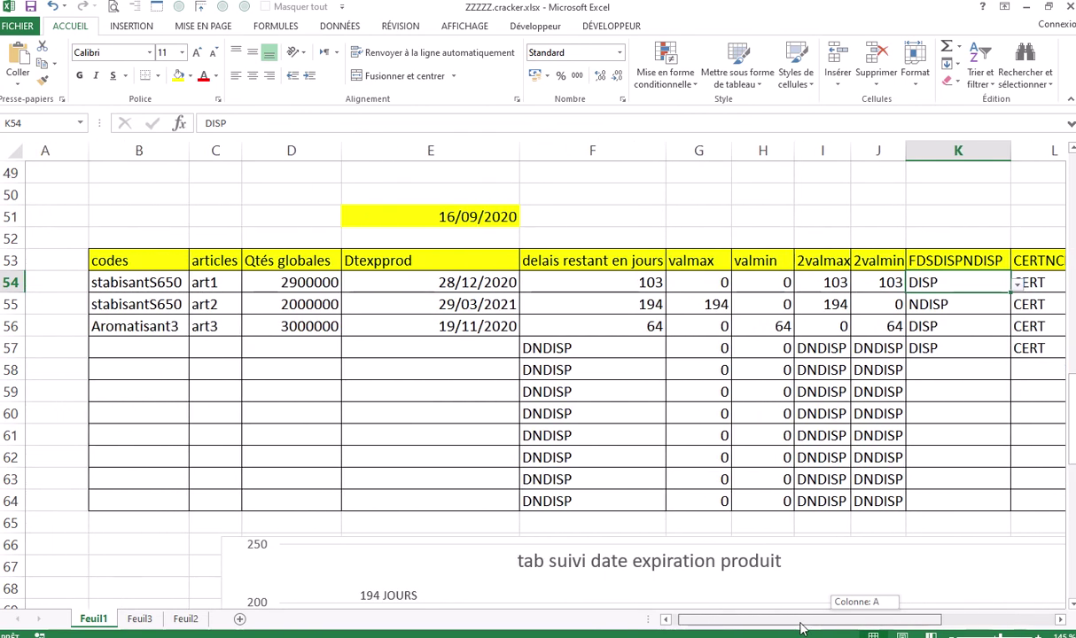
pyautogui.moveTo(800, 628); pyautogui.dragTo(840, 628)
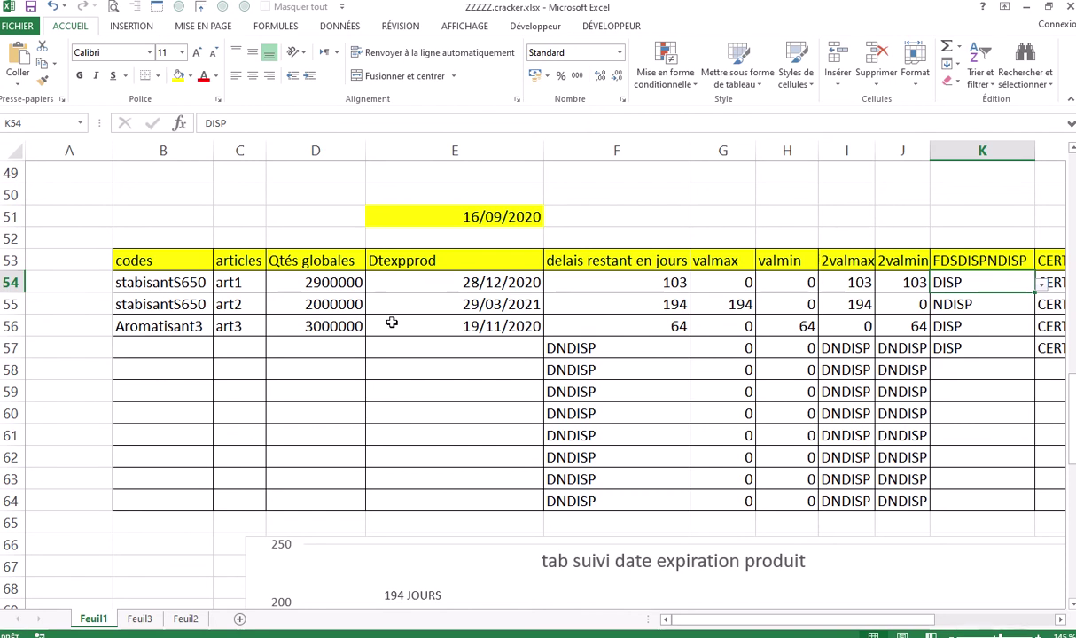
pyautogui.moveTo(135, 277); pyautogui.dragTo(420, 492)
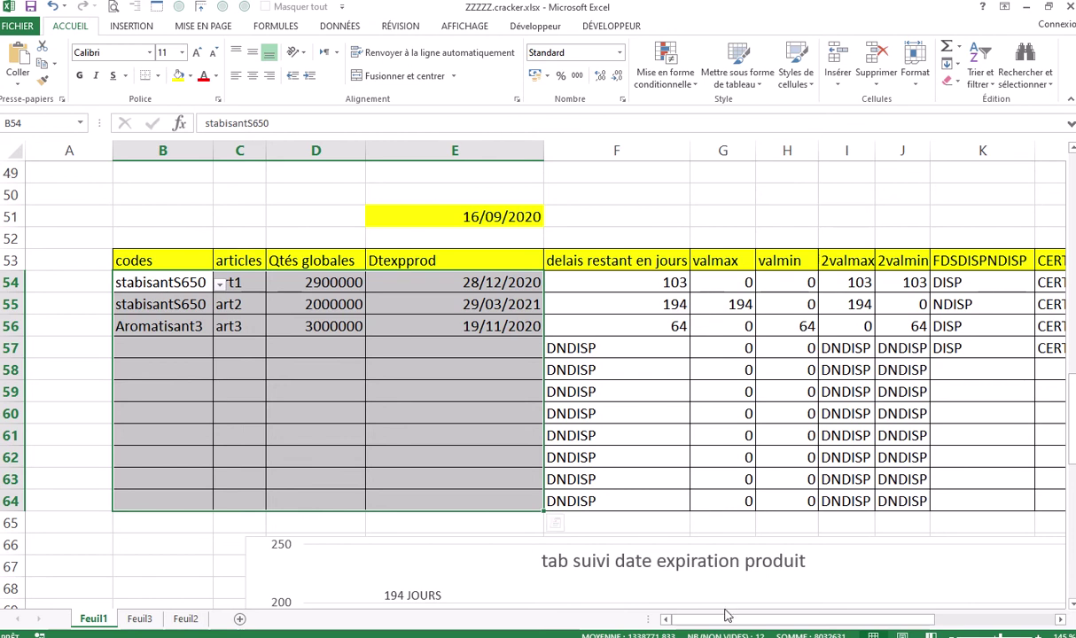
# Select the FDSDISPNDISP and CERTNCERT status range K54:L64
pyautogui.moveTo(733, 622); pyautogui.dragTo(842, 619)
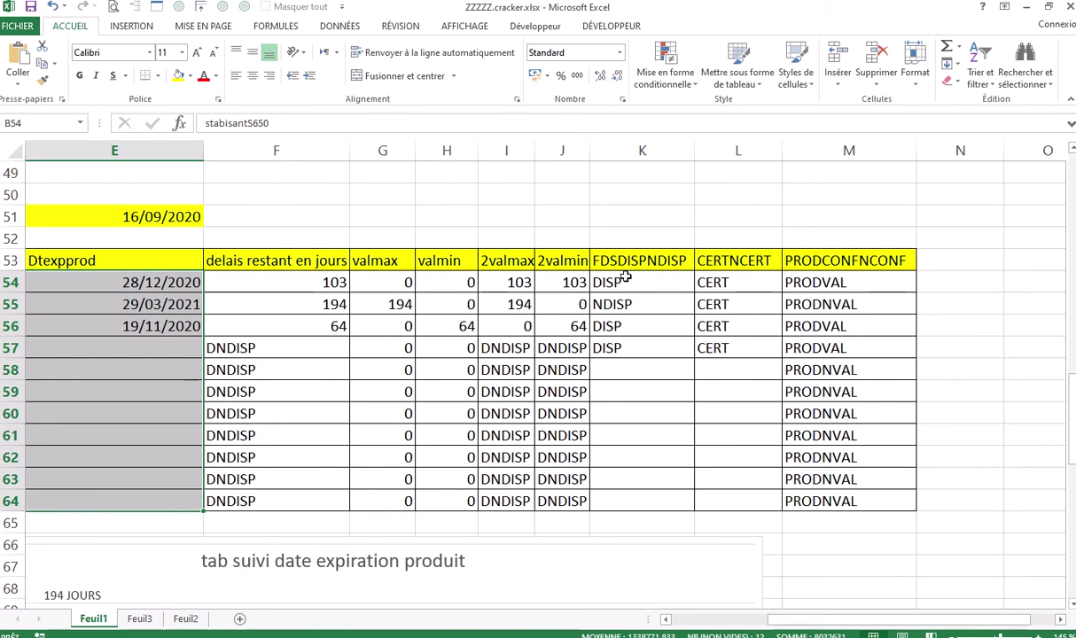
pyautogui.moveTo(625, 278); pyautogui.dragTo(708, 499)
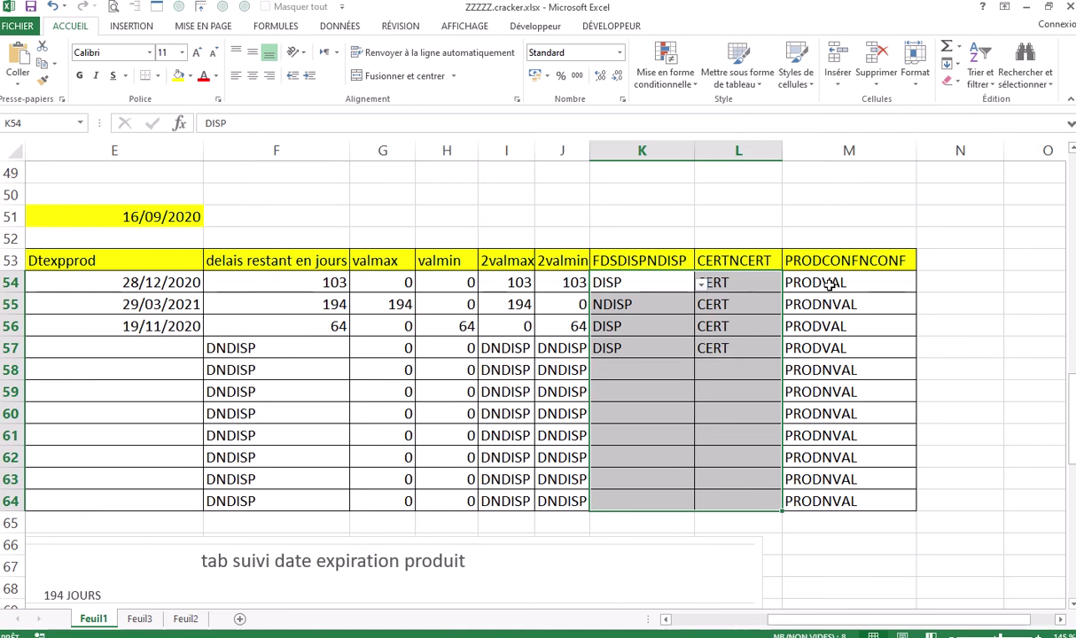
pyautogui.click(838, 282)
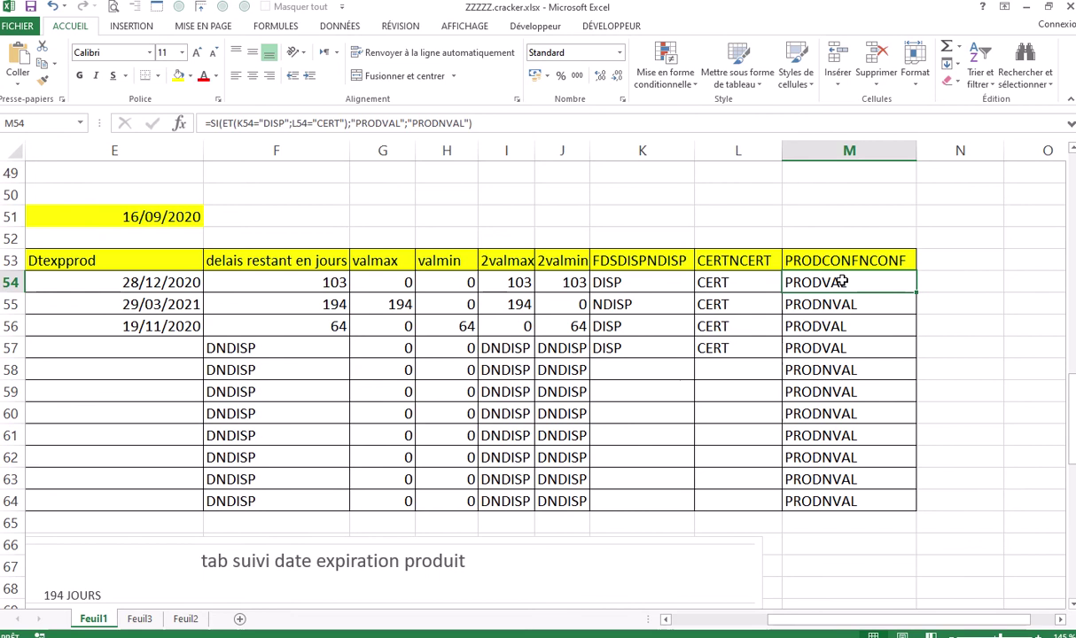
pyautogui.doubleClick(852, 282)
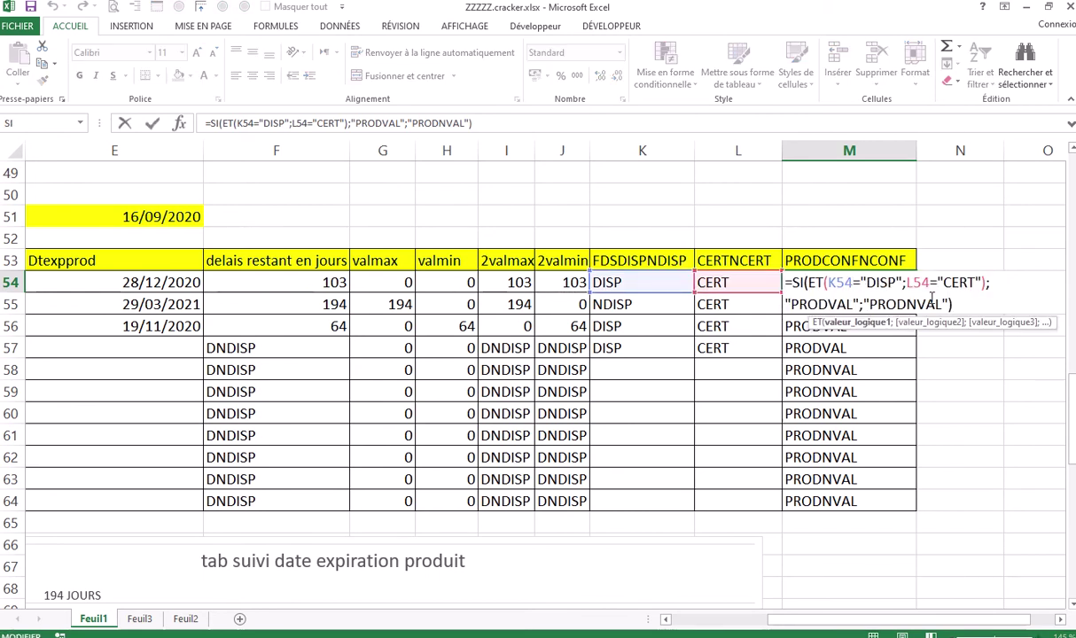
pyautogui.hotkey('ctrl', 'Return')
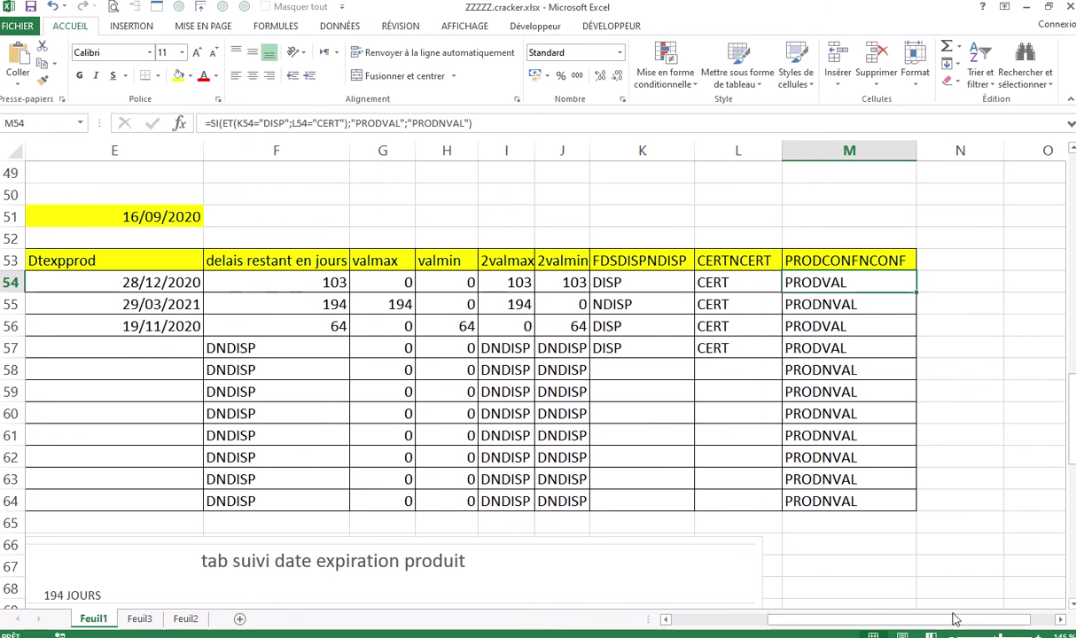
pyautogui.moveTo(937, 620); pyautogui.dragTo(917, 628)
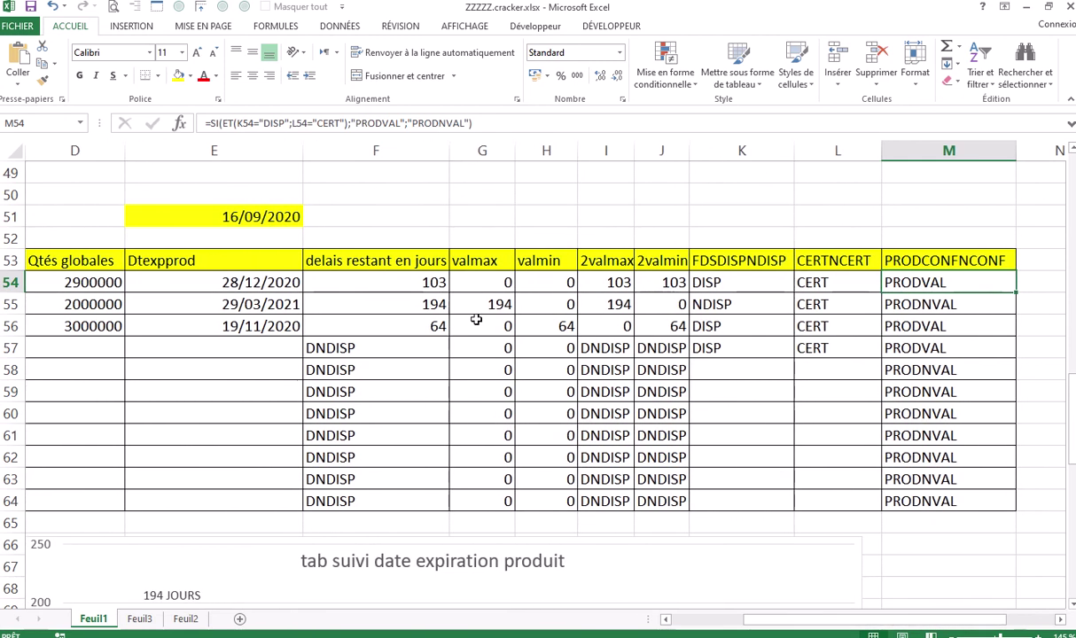
pyautogui.doubleClick(401, 279)
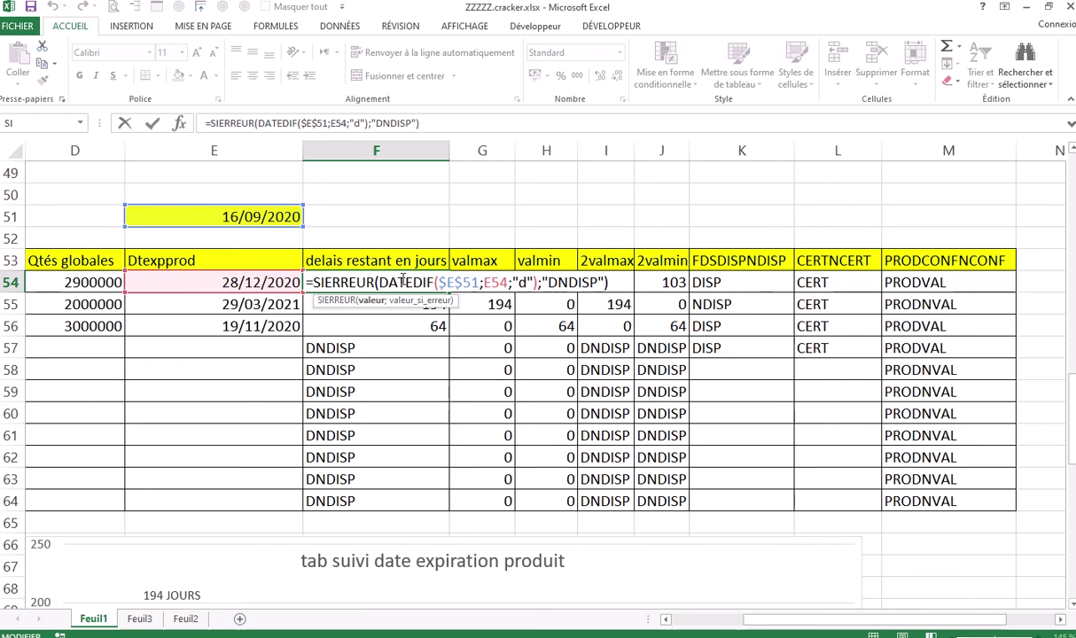
pyautogui.press('Escape')
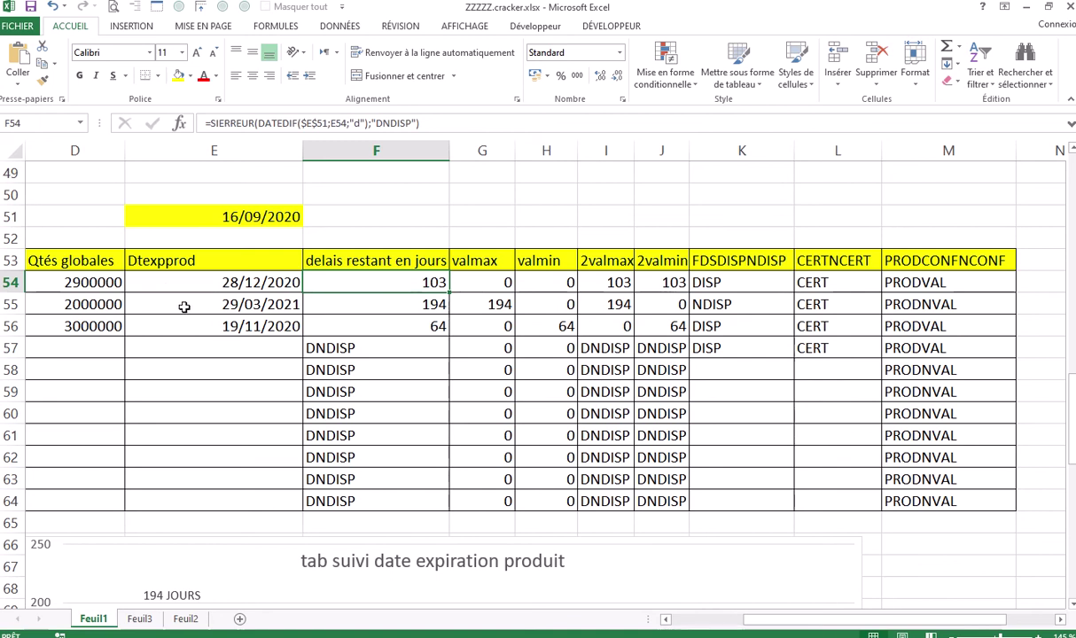
pyautogui.click(935, 606)
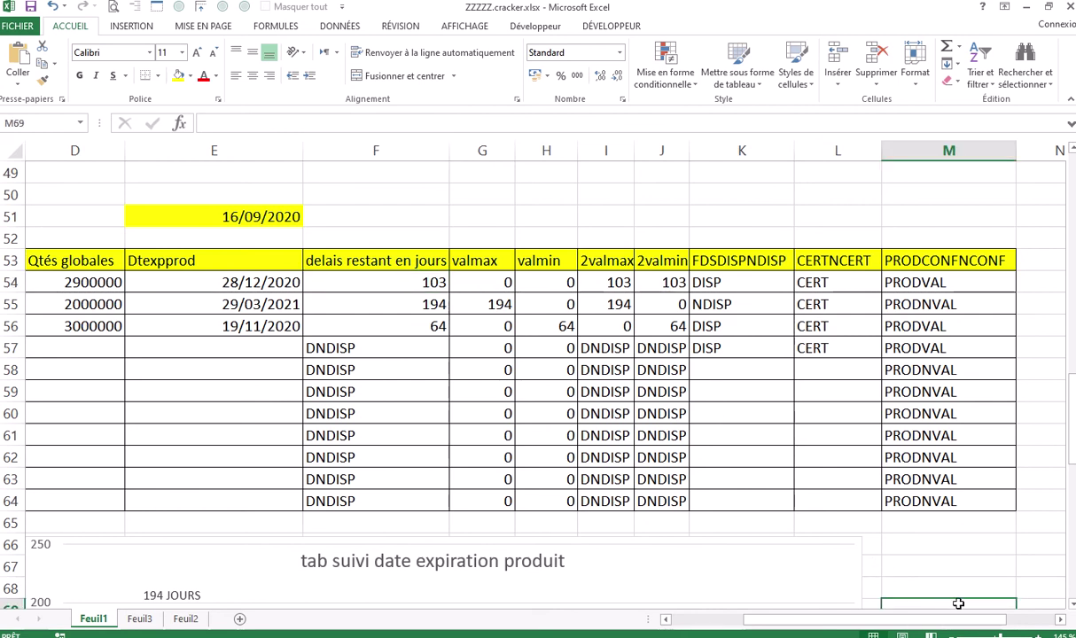
# Set availability cell K58 to DISP from its validation list
pyautogui.moveTo(926, 618); pyautogui.dragTo(971, 627)
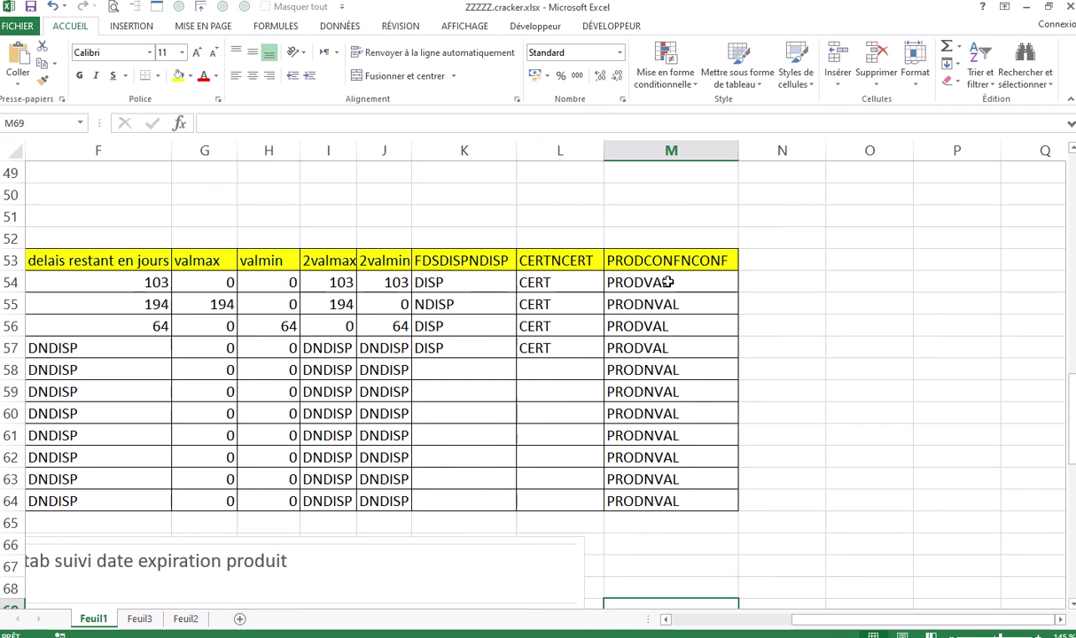
pyautogui.click(438, 366)
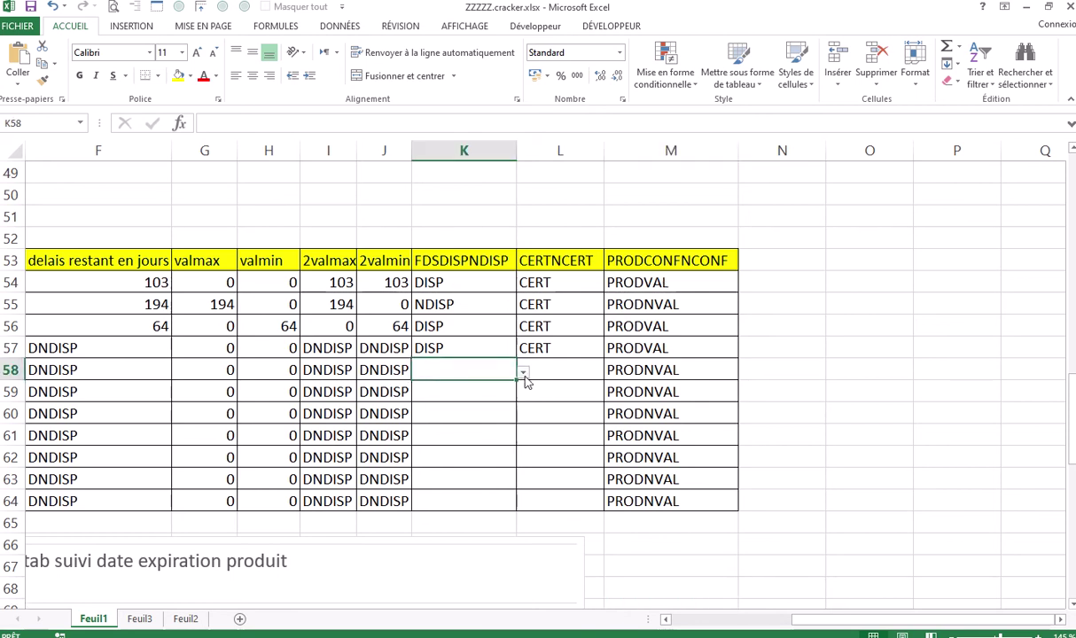
pyautogui.click(524, 374)
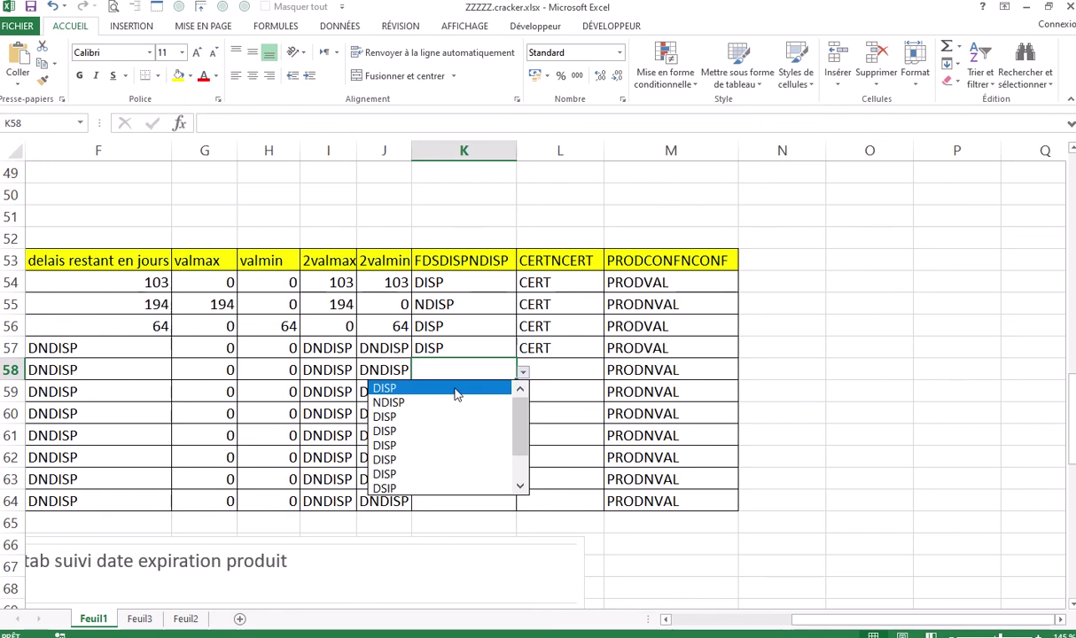
pyautogui.click(456, 390)
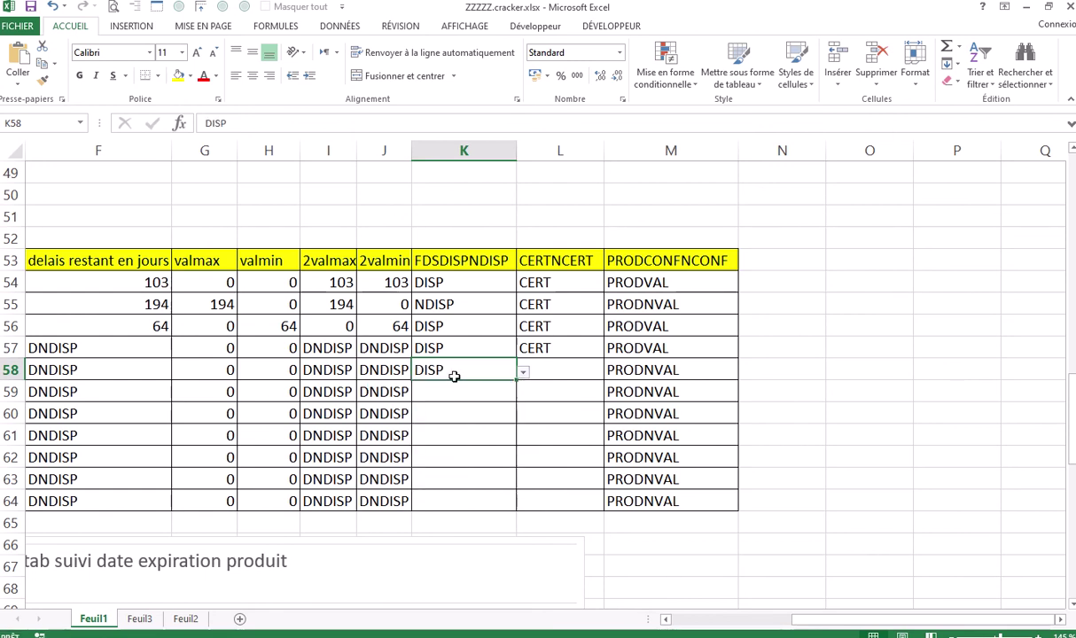
# Set certification cell L58 to CERT so M58 reads PRODVAL
pyautogui.click(562, 368)
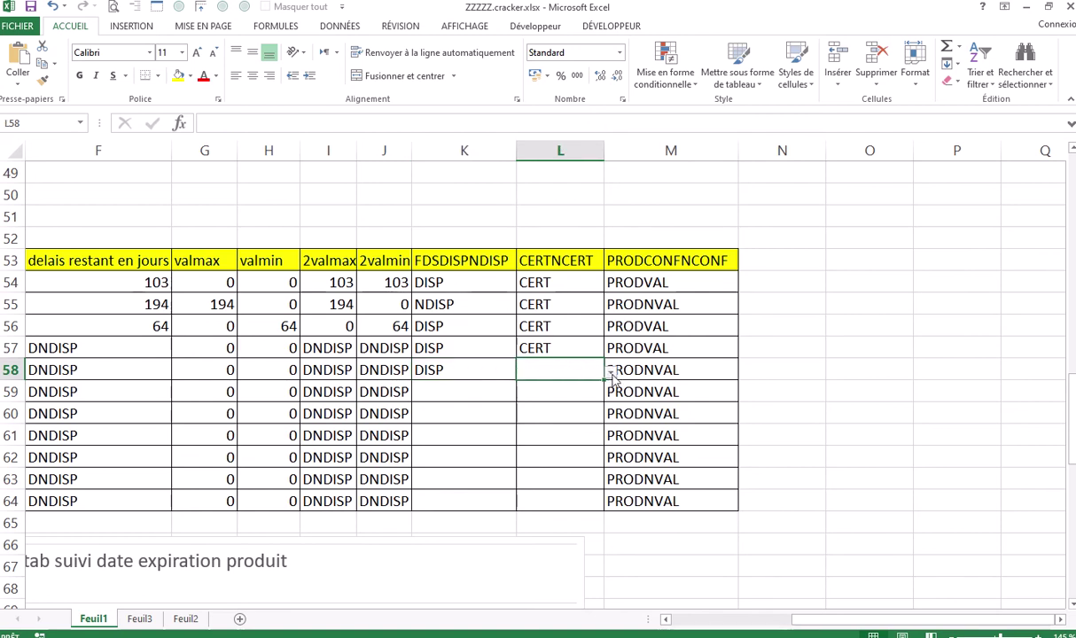
pyautogui.click(686, 372)
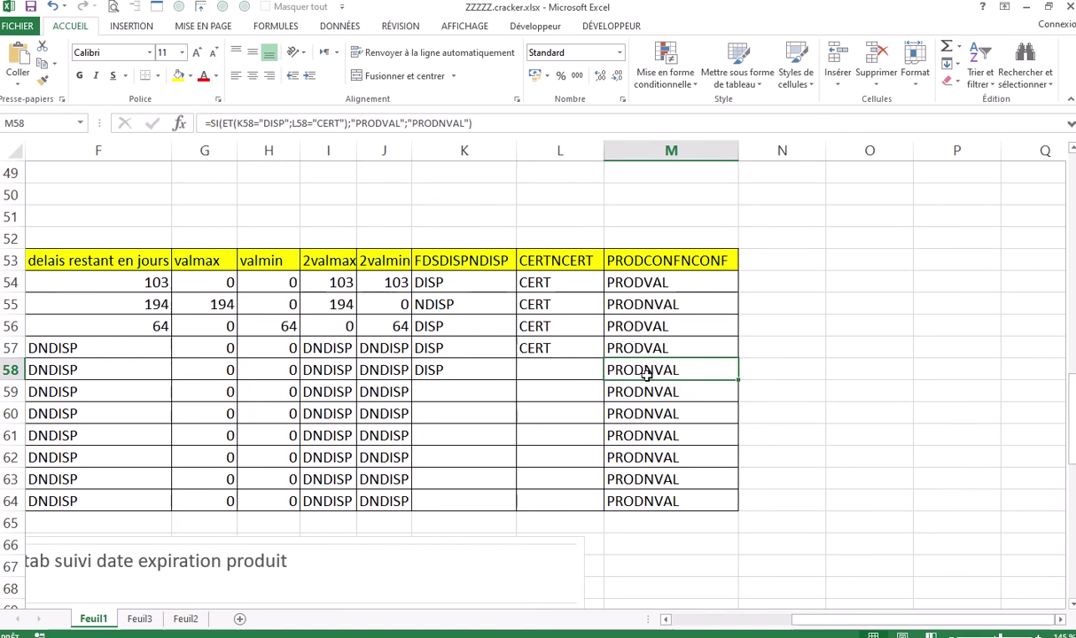
pyautogui.click(562, 370)
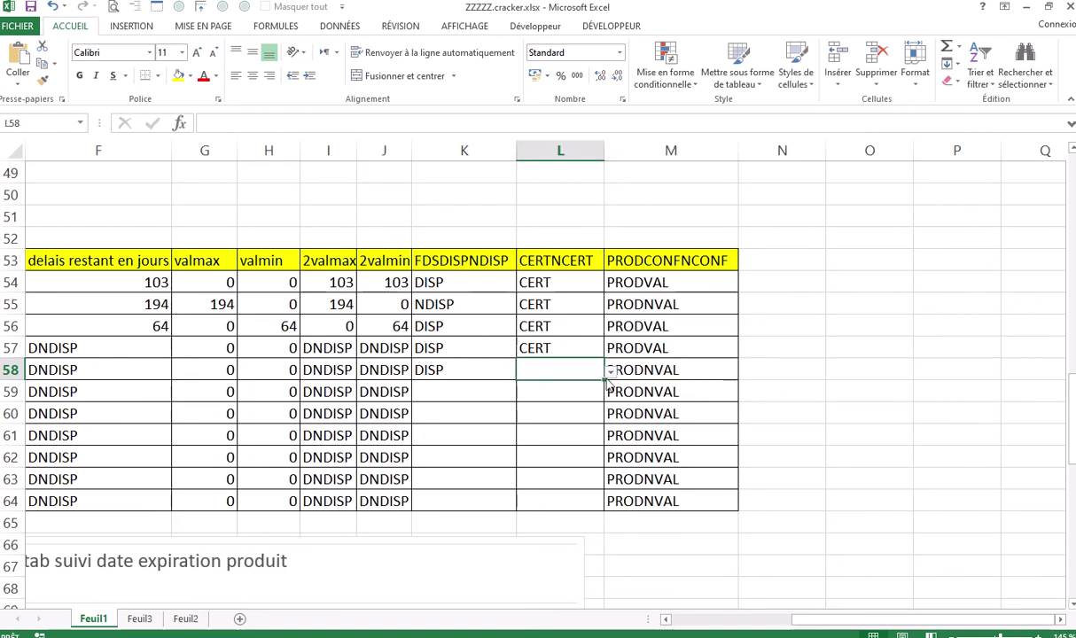
pyautogui.click(610, 374)
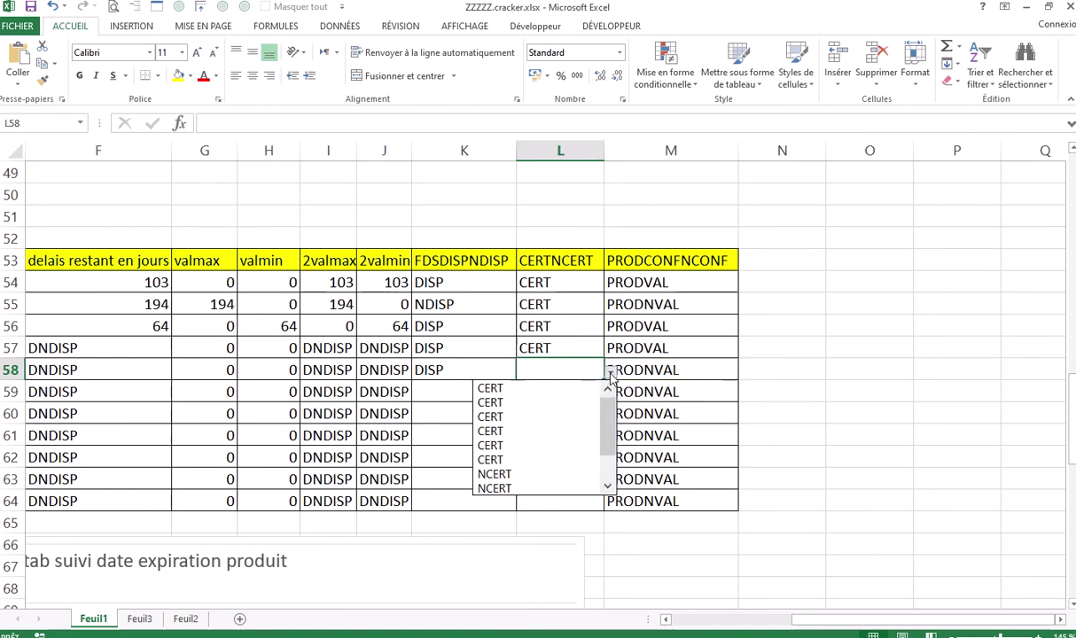
pyautogui.click(528, 401)
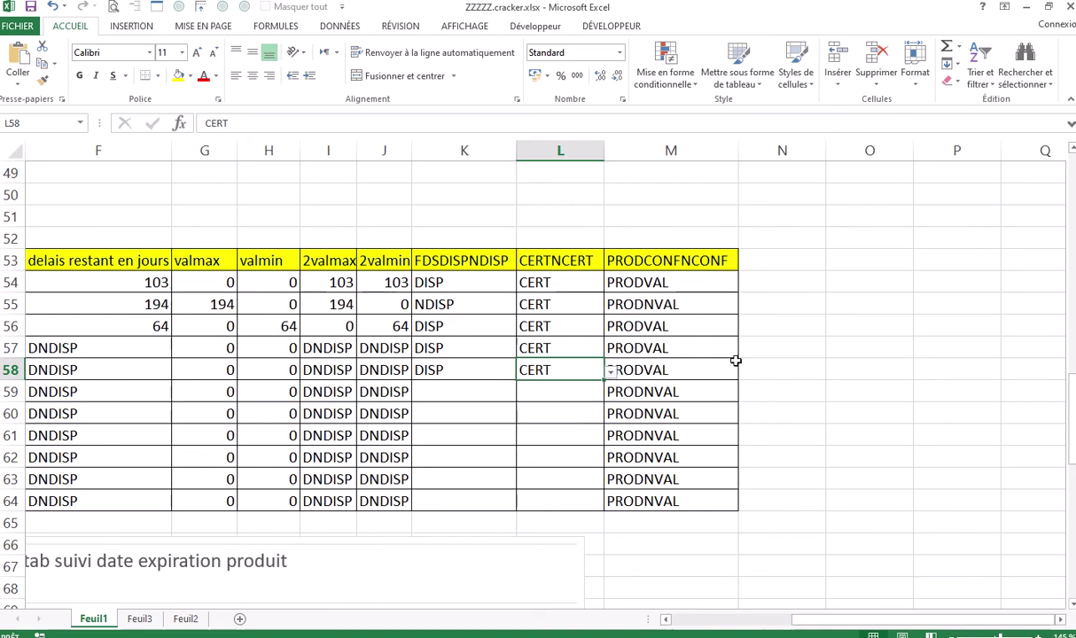
pyautogui.click(819, 338)
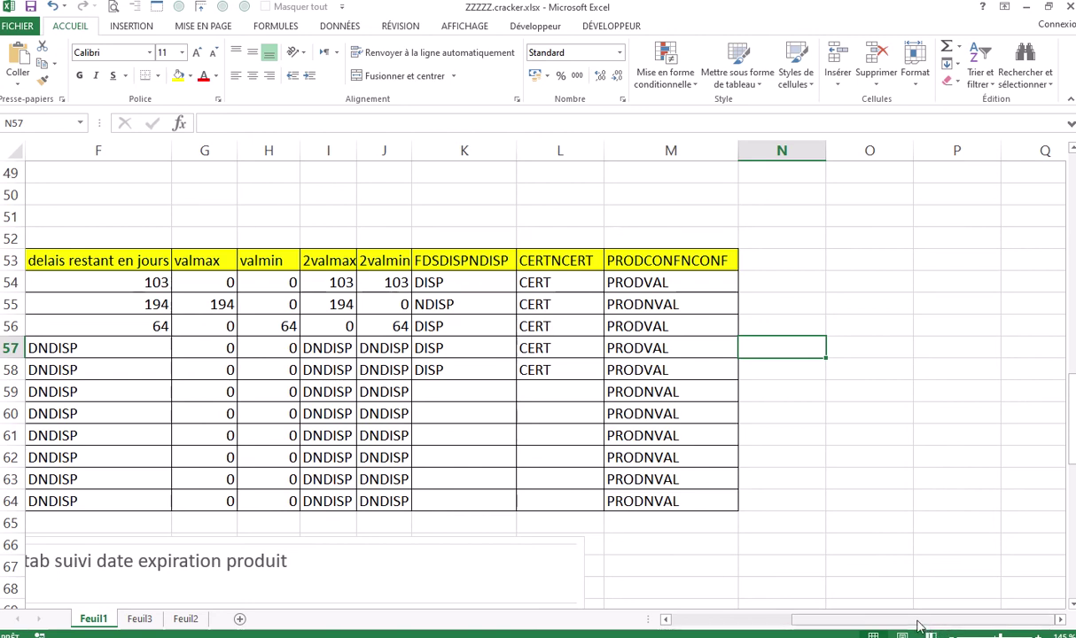
# Select B54:E64 and add K54:L64 to the same selection with Ctrl
pyautogui.moveTo(919, 626); pyautogui.dragTo(810, 628)
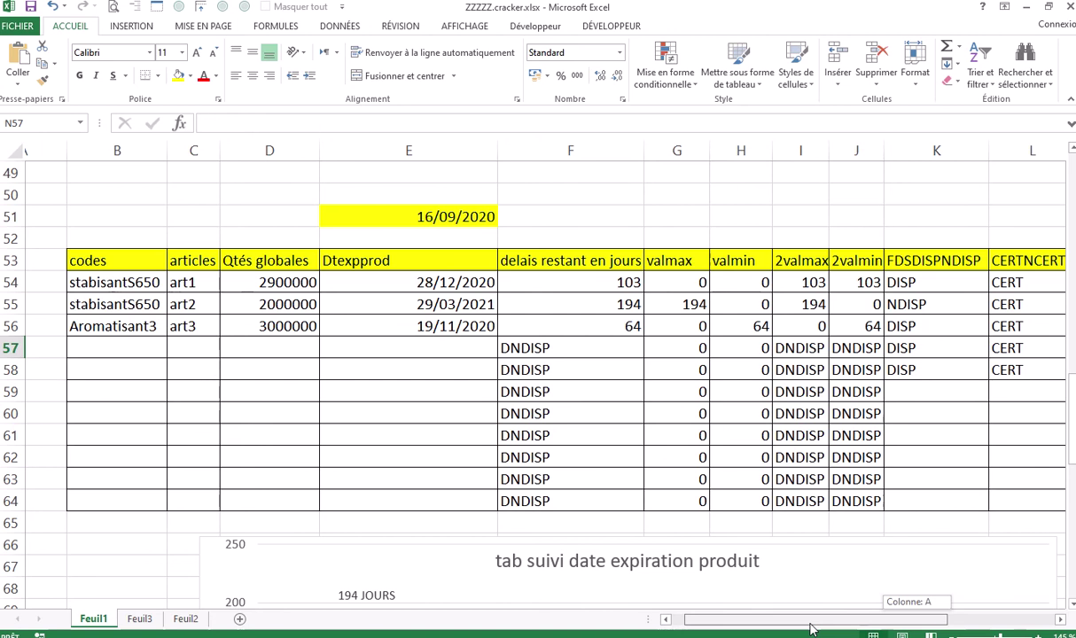
pyautogui.moveTo(810, 628); pyautogui.dragTo(792, 627)
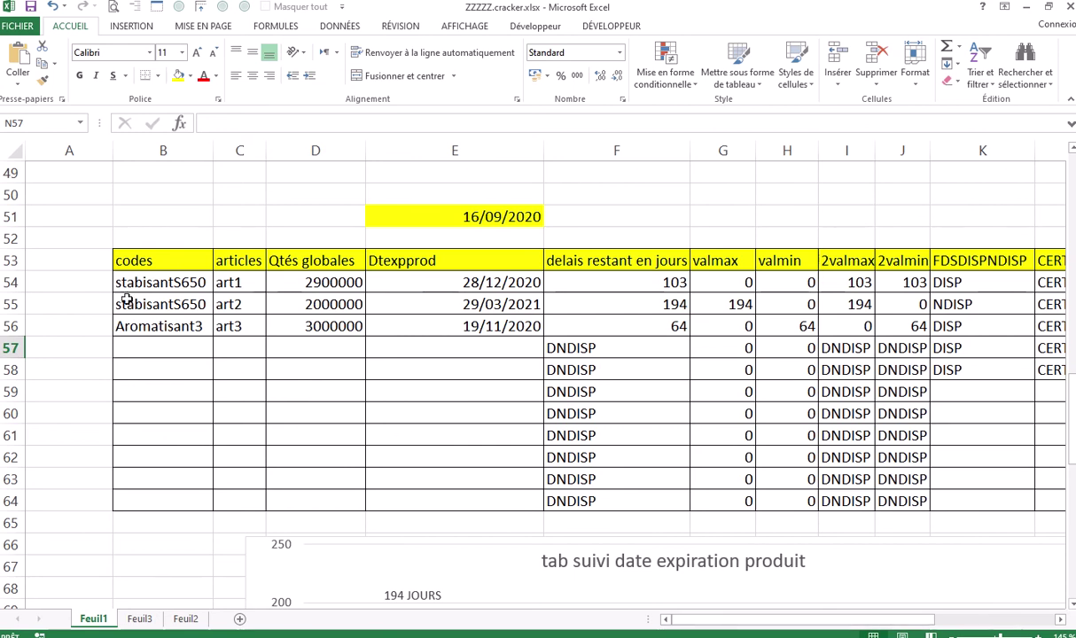
pyautogui.moveTo(125, 280); pyautogui.dragTo(431, 490)
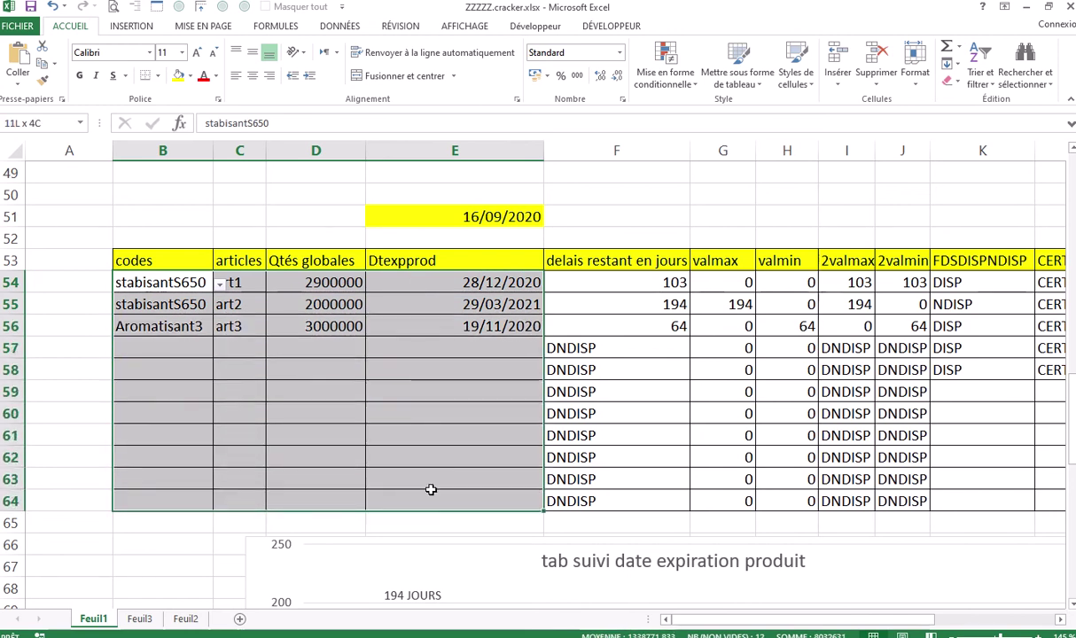
pyautogui.moveTo(431, 489); pyautogui.dragTo(430, 489)
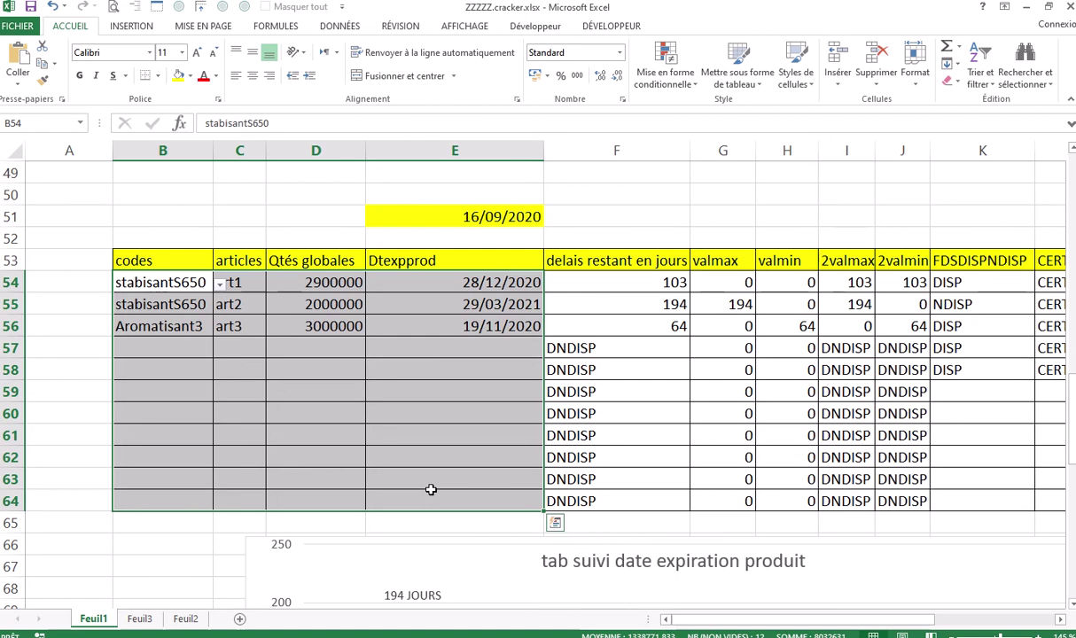
pyautogui.moveTo(855, 626); pyautogui.dragTo(953, 629)
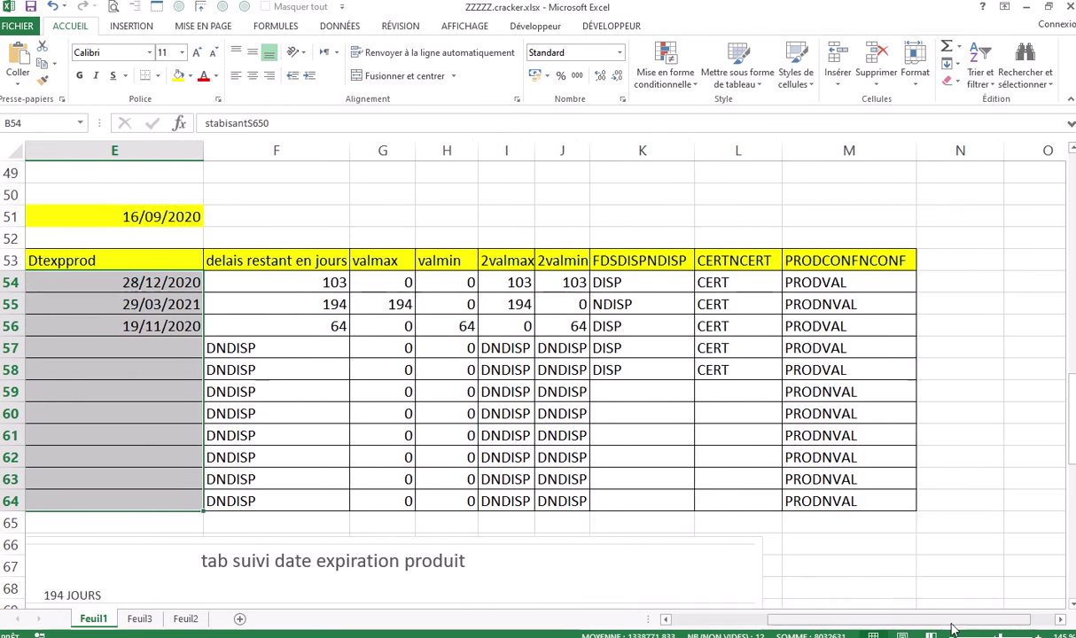
pyautogui.moveTo(610, 278); pyautogui.dragTo(718, 503)
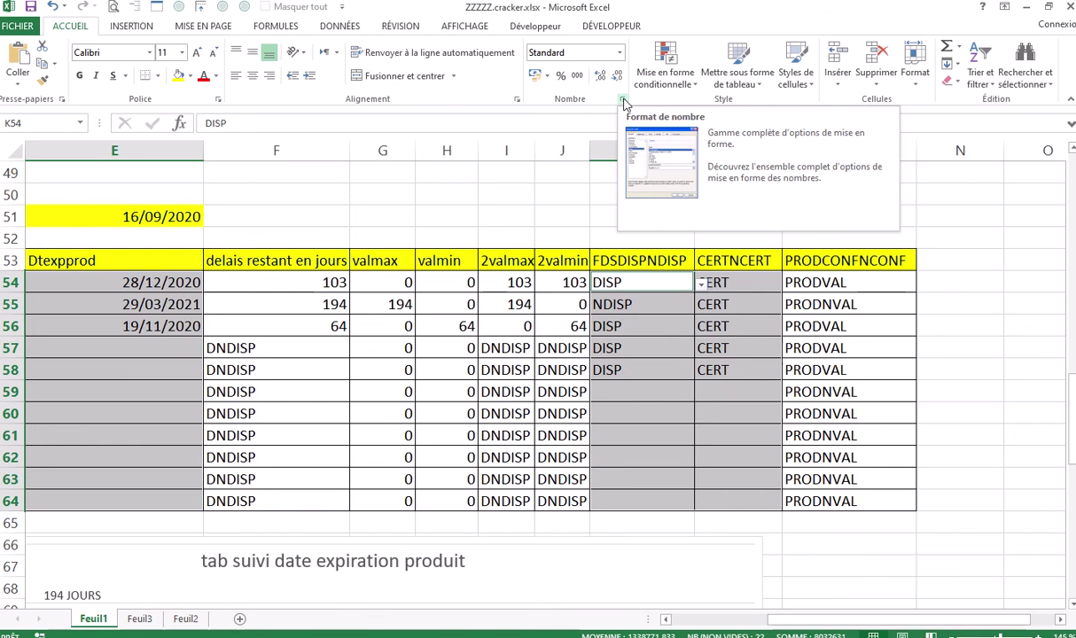
# Clear Verrouillée and Masquée in Format de cellule > Protection for the selected input cells
pyautogui.click(624, 100)
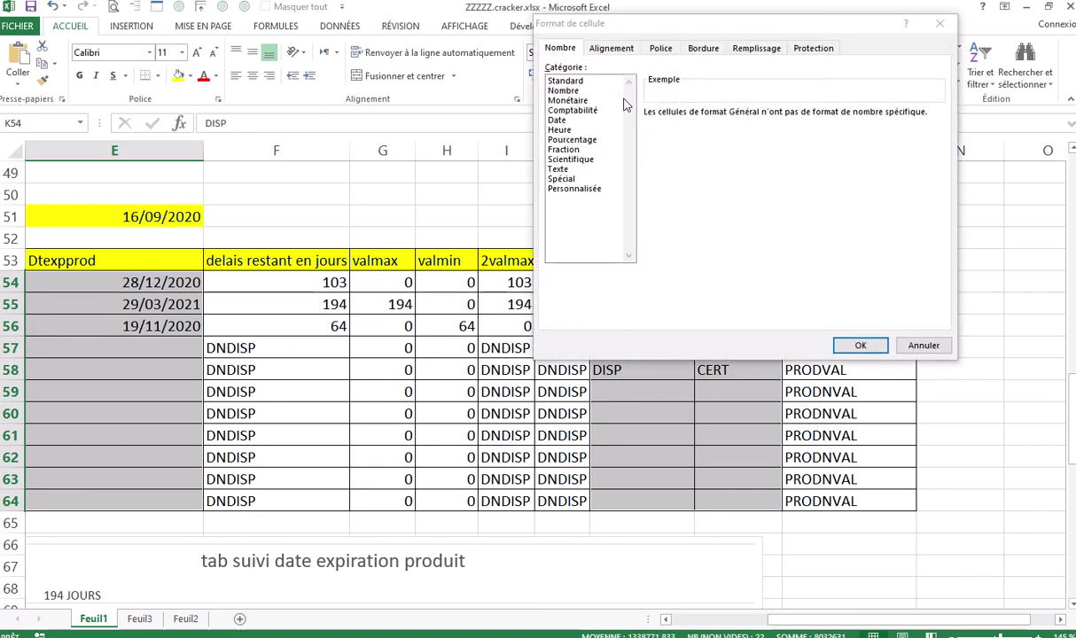
pyautogui.click(816, 55)
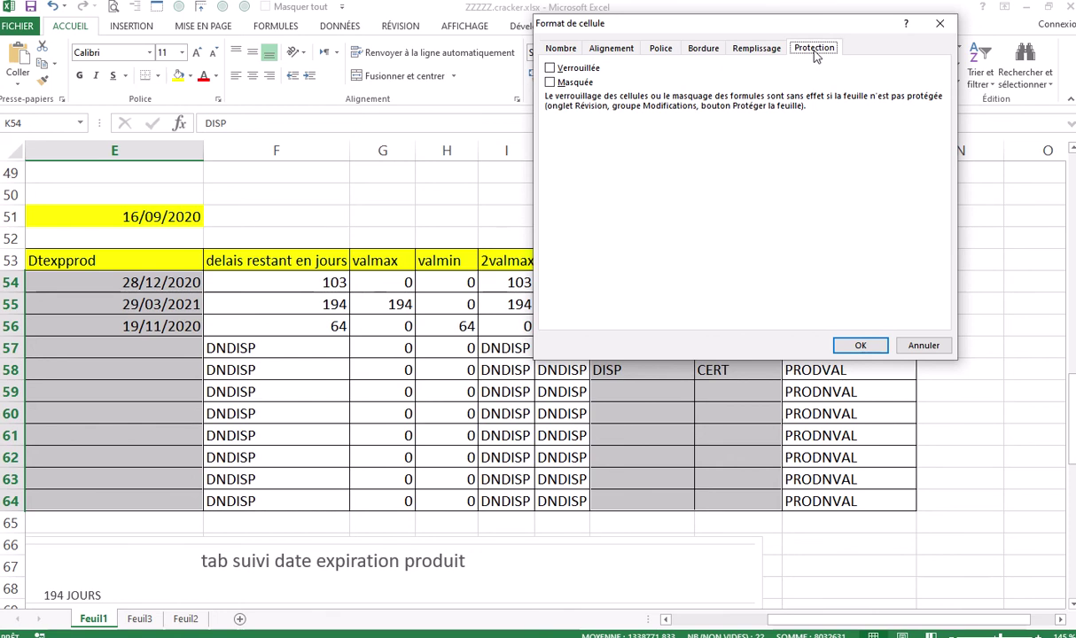
pyautogui.click(551, 68)
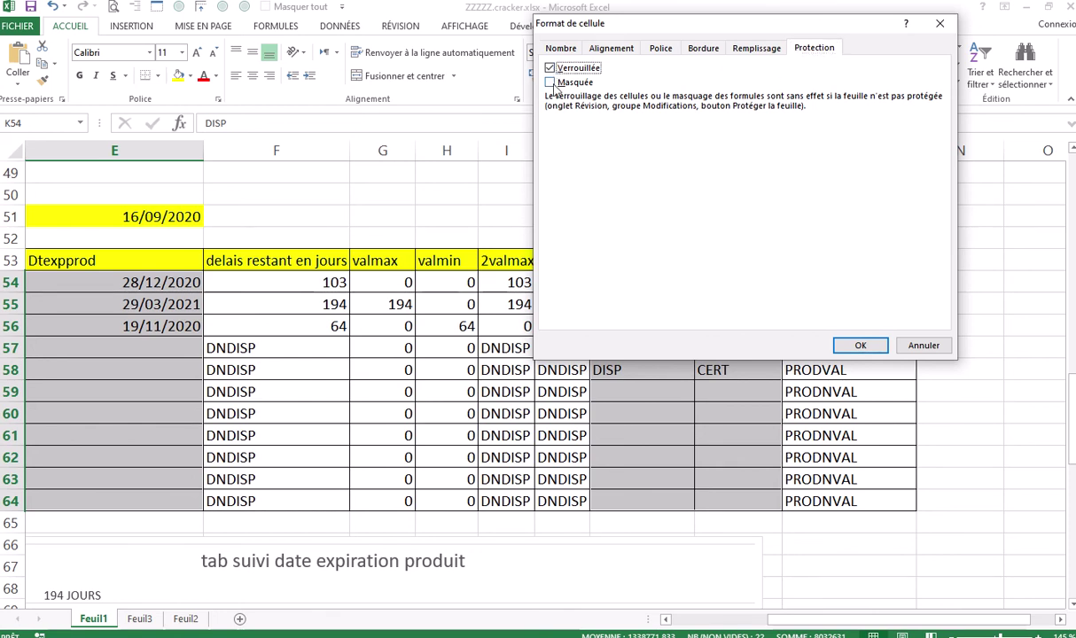
pyautogui.click(550, 82)
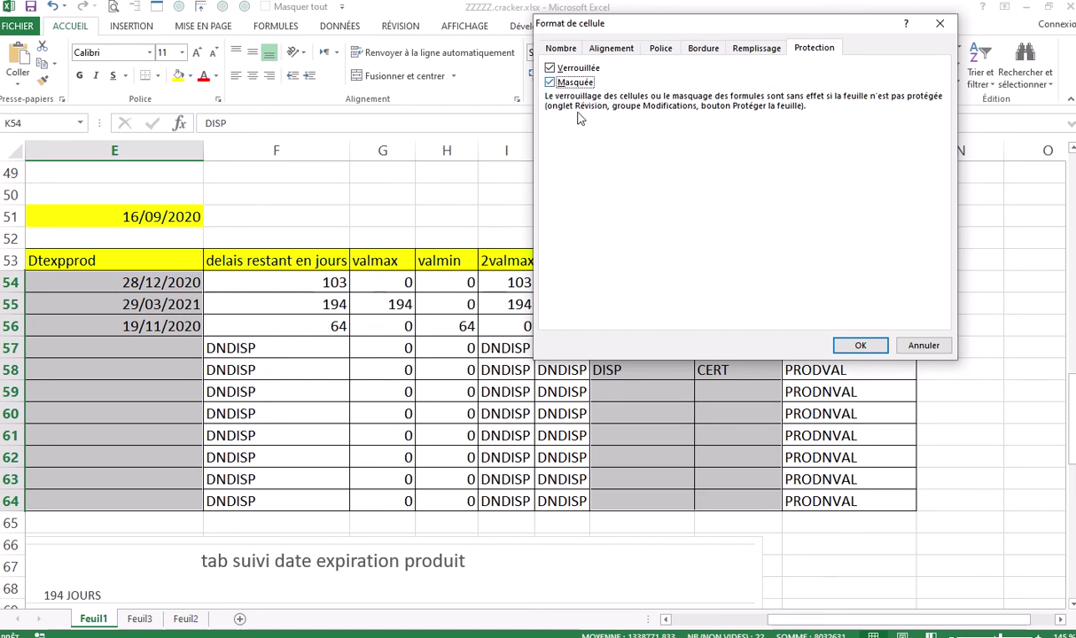
pyautogui.click(551, 69)
pyautogui.click(549, 83)
pyautogui.click(550, 68)
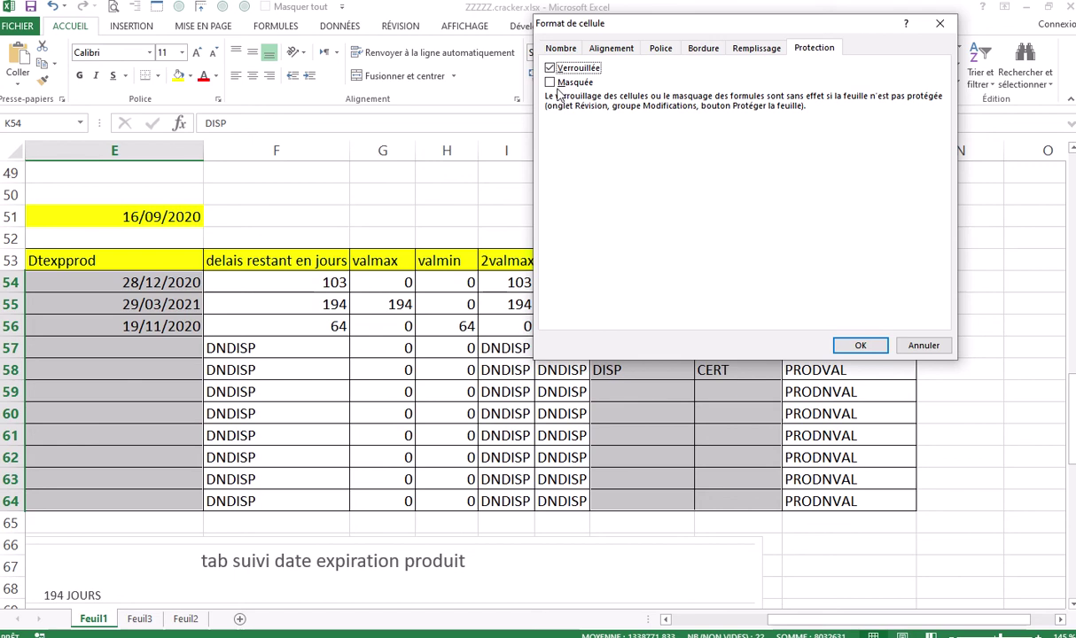
pyautogui.click(550, 83)
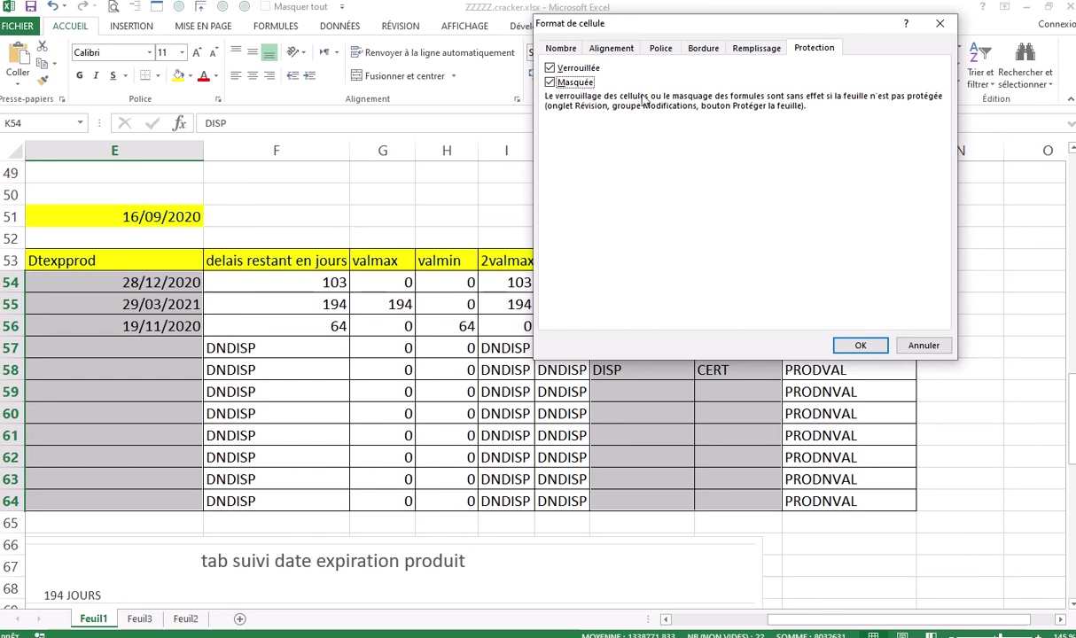
pyautogui.click(550, 68)
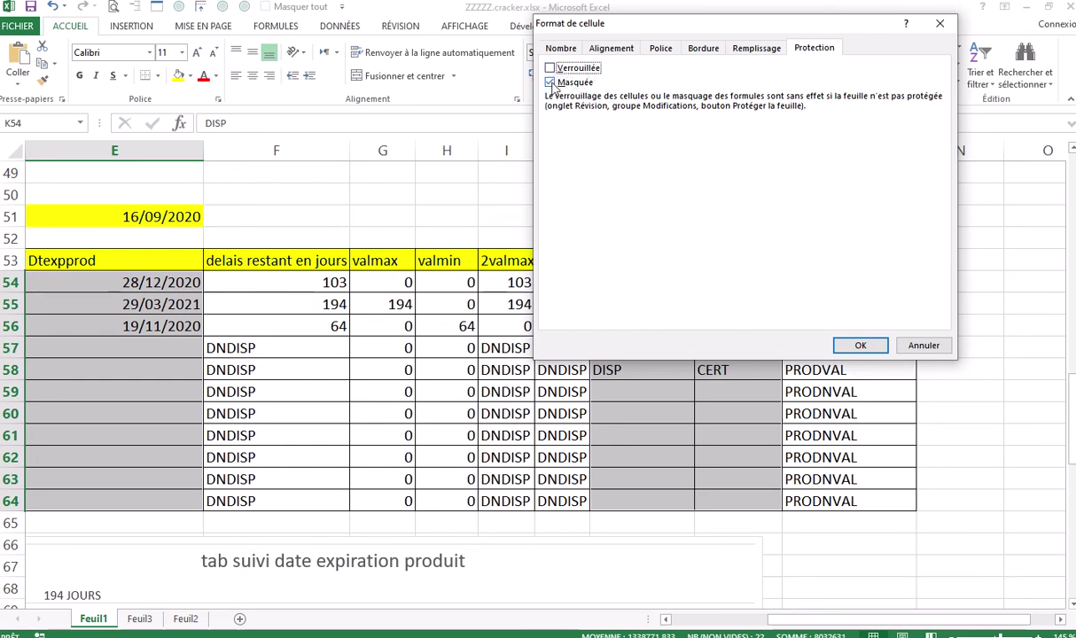
pyautogui.click(550, 82)
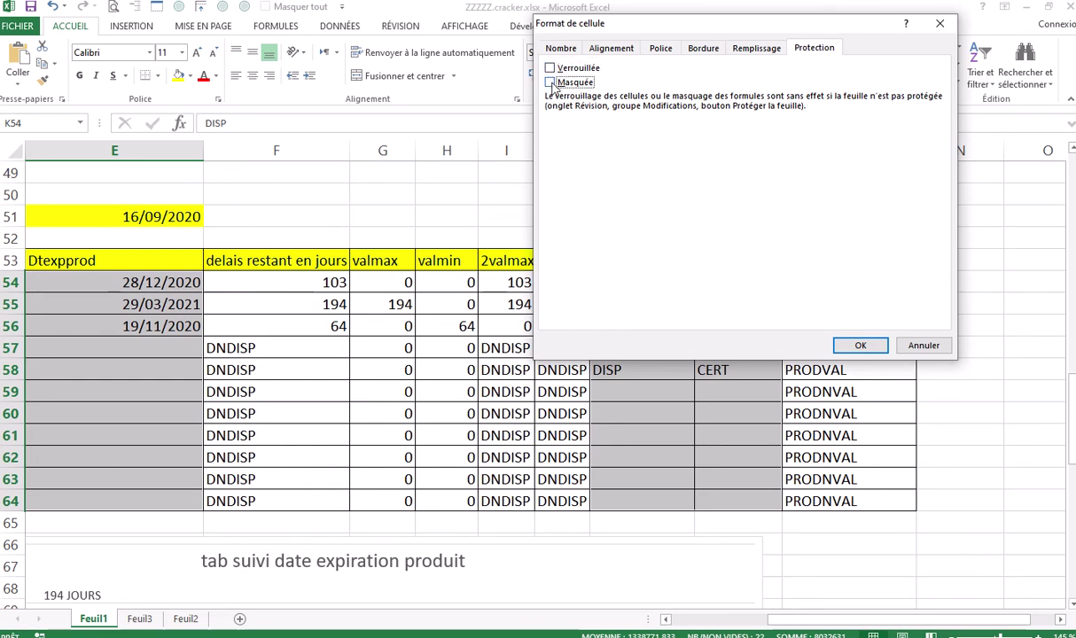
pyautogui.click(854, 343)
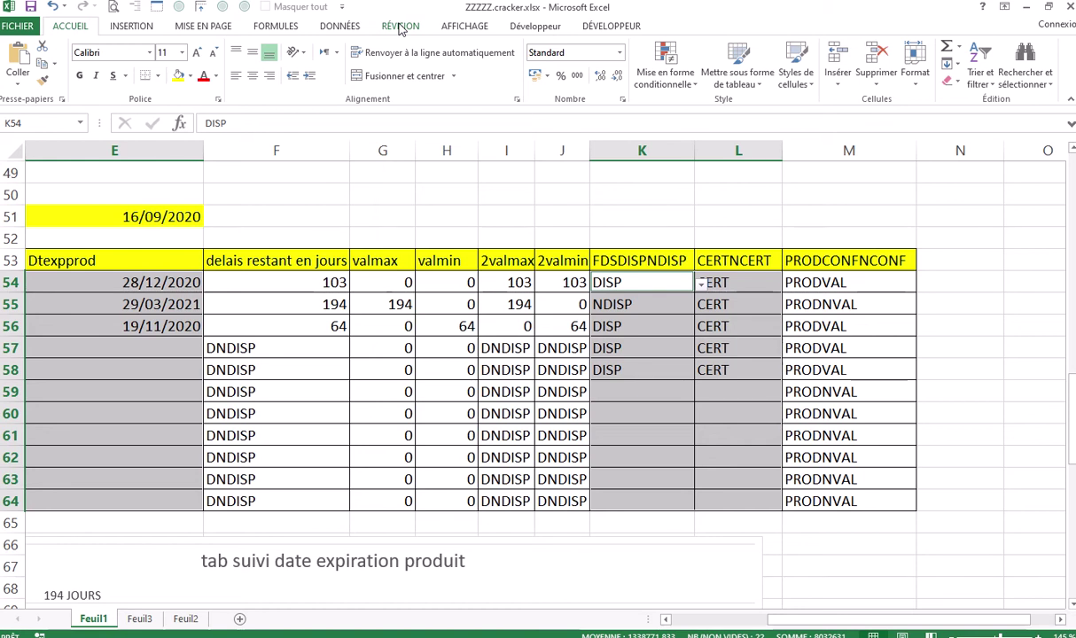
# Protect Feuil1 with a password, allowing only selection of locked and unlocked cells
pyautogui.click(401, 27)
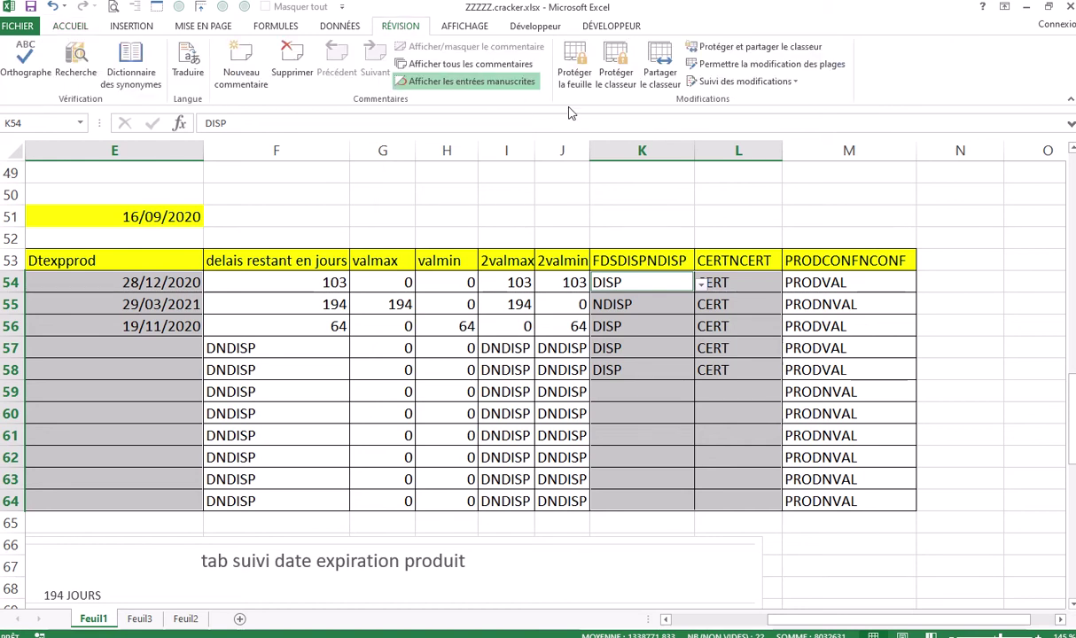
pyautogui.click(574, 71)
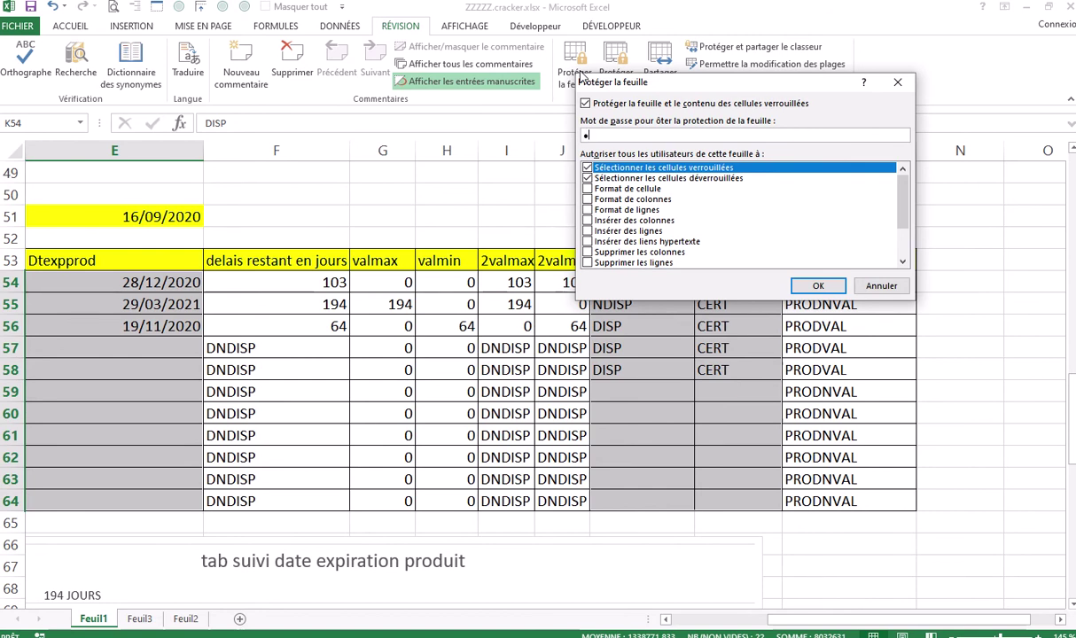
pyautogui.write('•')
pyautogui.click(592, 191)
pyautogui.moveTo(898, 196); pyautogui.dragTo(902, 204)
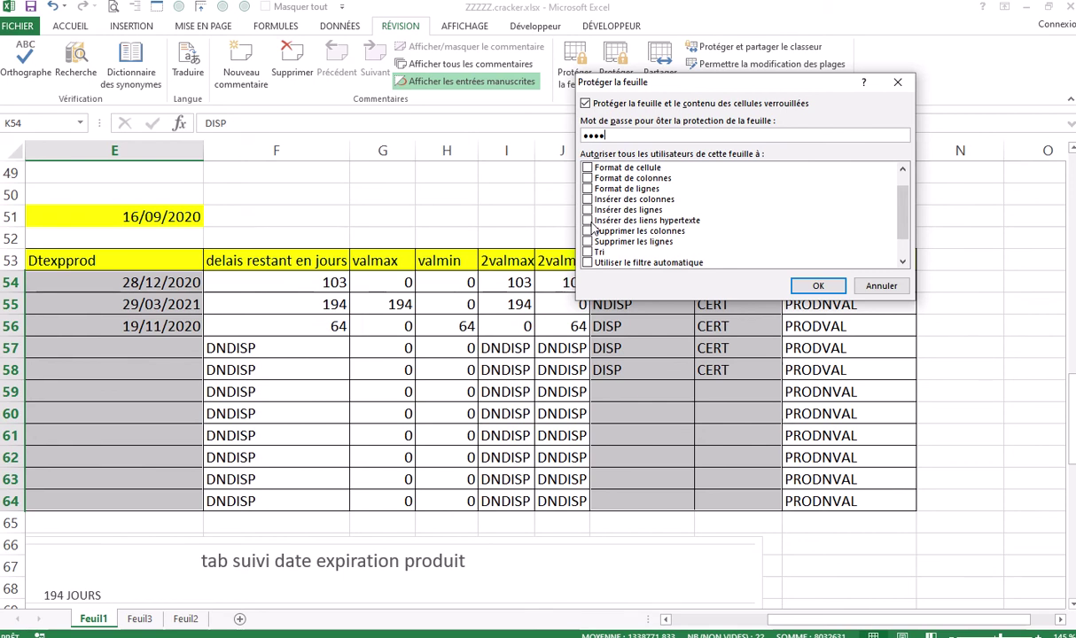
pyautogui.moveTo(900, 222); pyautogui.dragTo(901, 198)
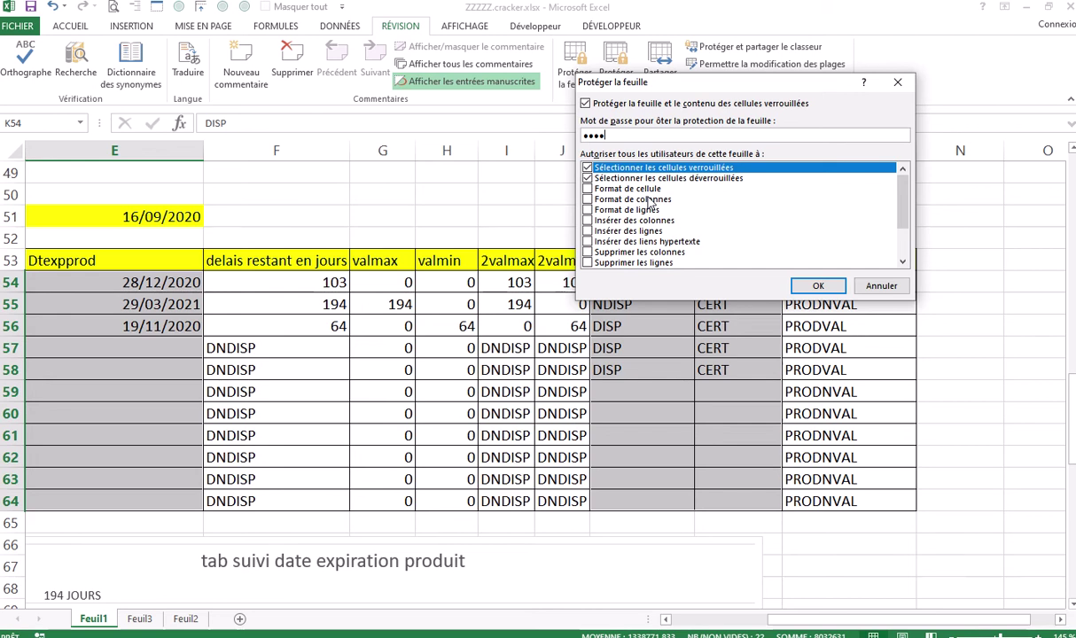
pyautogui.click(815, 287)
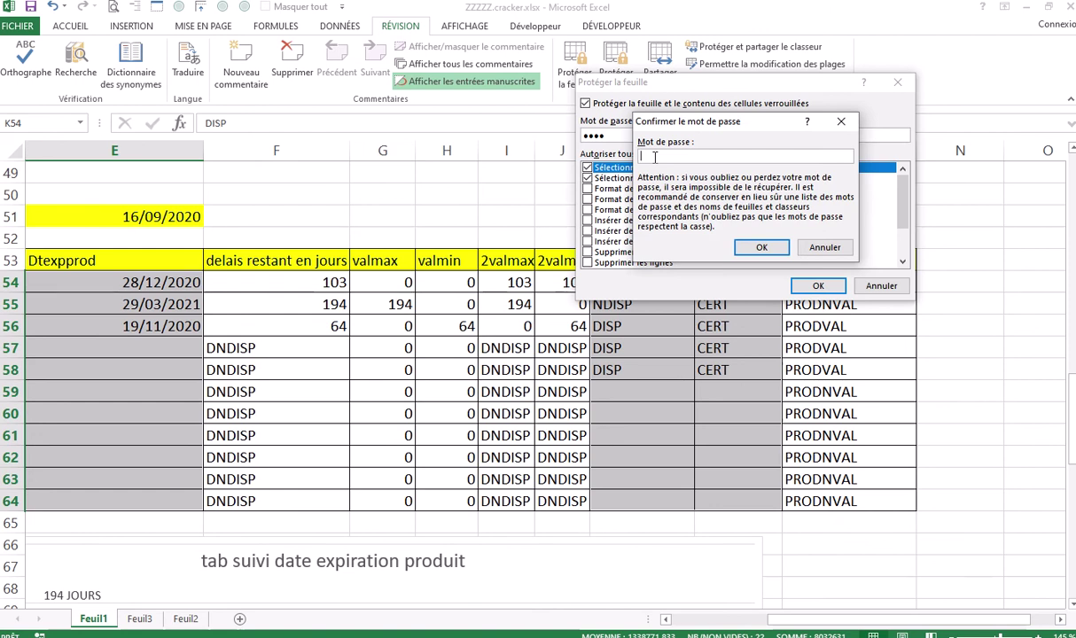
# Re-enter the sheet password in Confirmer le mot de passe to apply protection
pyautogui.write('•')
pyautogui.click(760, 246)
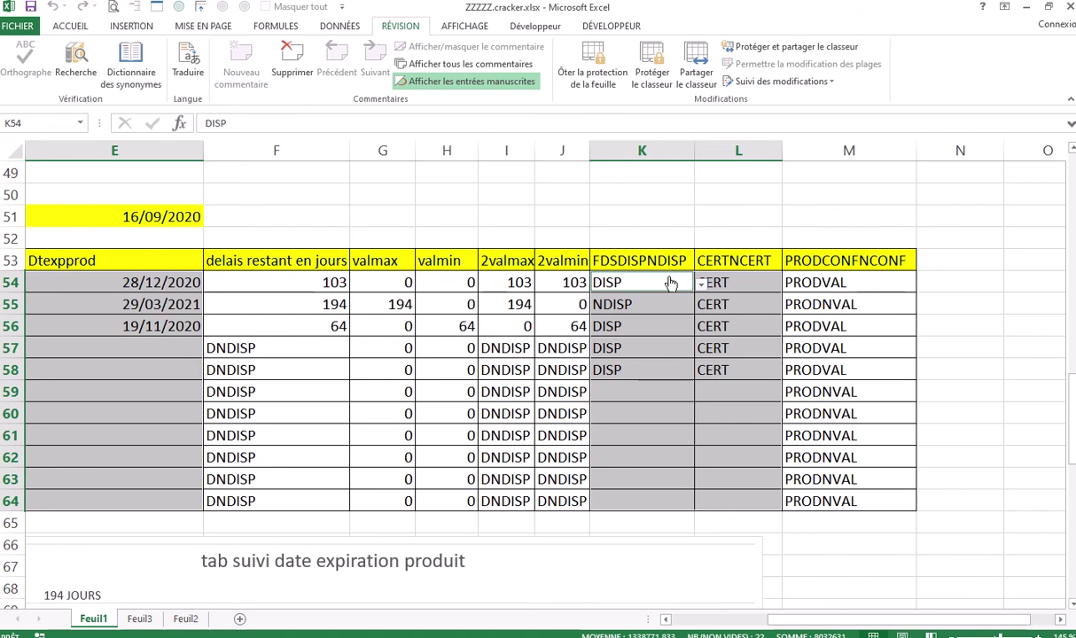
pyautogui.moveTo(776, 629); pyautogui.dragTo(794, 627)
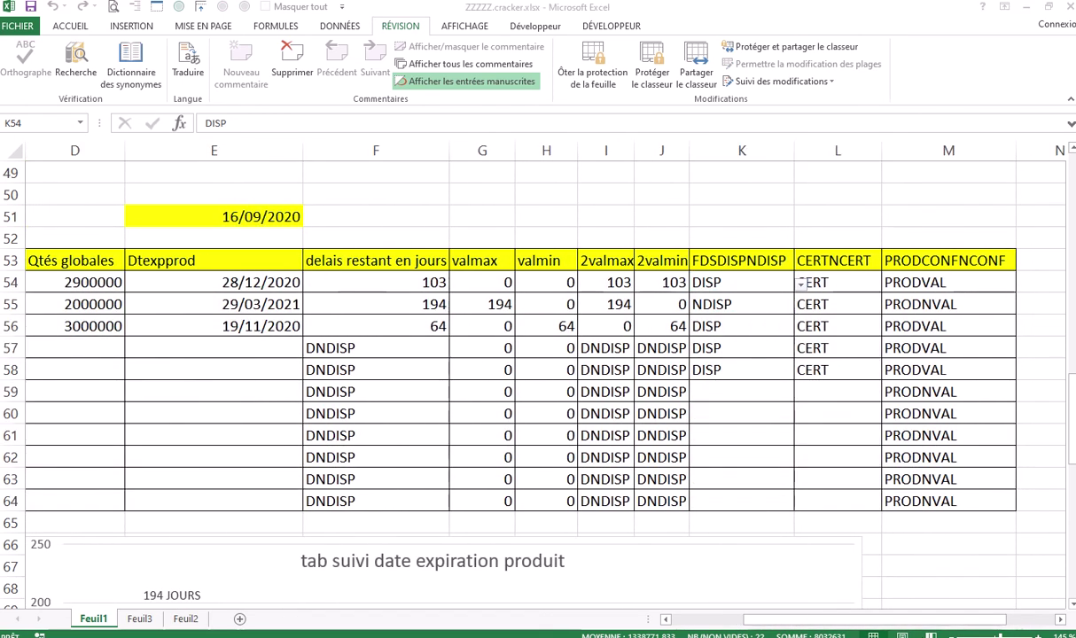
pyautogui.click(878, 626)
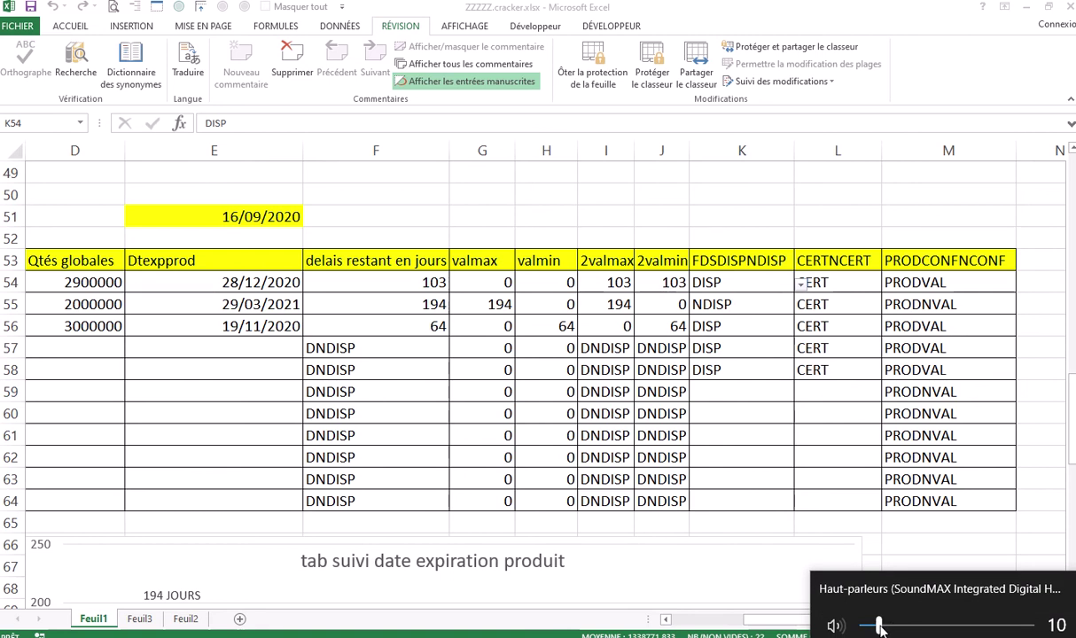
pyautogui.moveTo(886, 629); pyautogui.dragTo(995, 627)
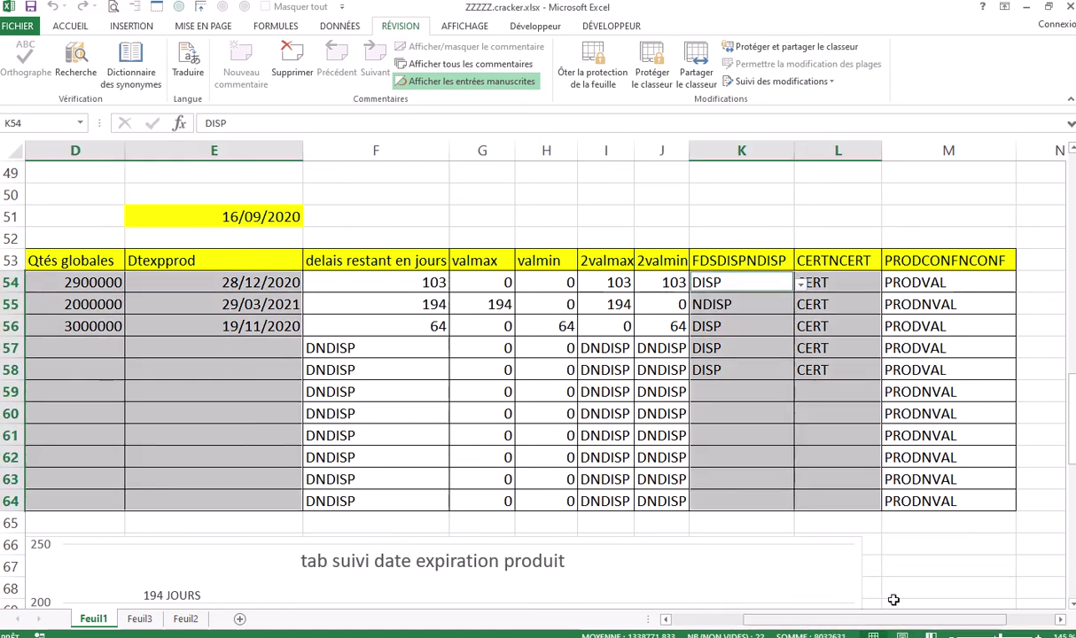
pyautogui.click(567, 215)
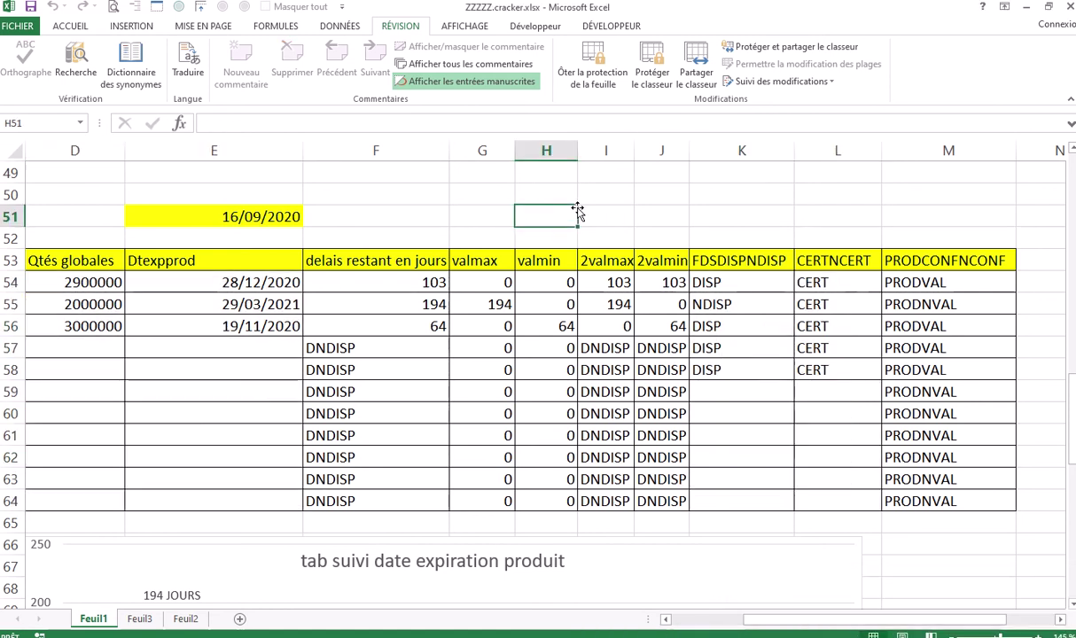
pyautogui.moveTo(913, 621); pyautogui.dragTo(847, 620)
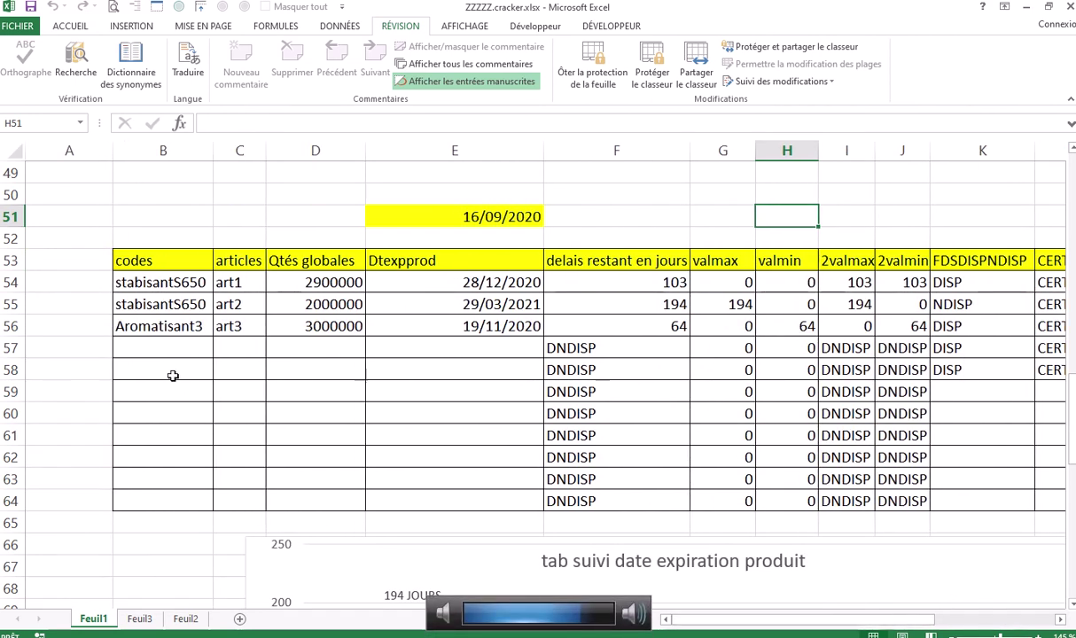
pyautogui.moveTo(150, 282); pyautogui.dragTo(424, 490)
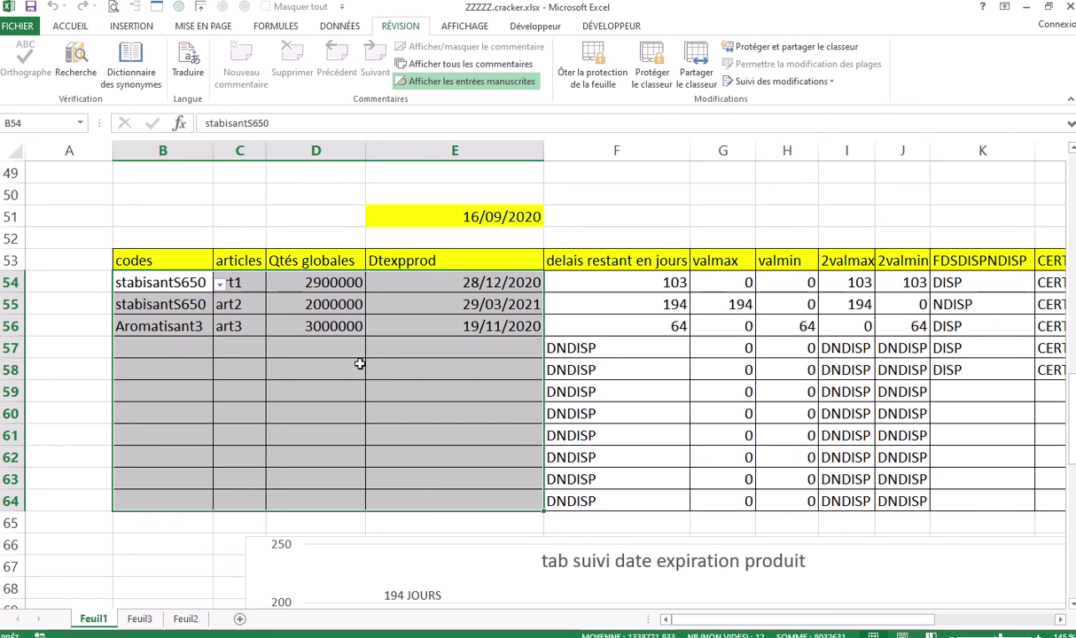
pyautogui.click(186, 346)
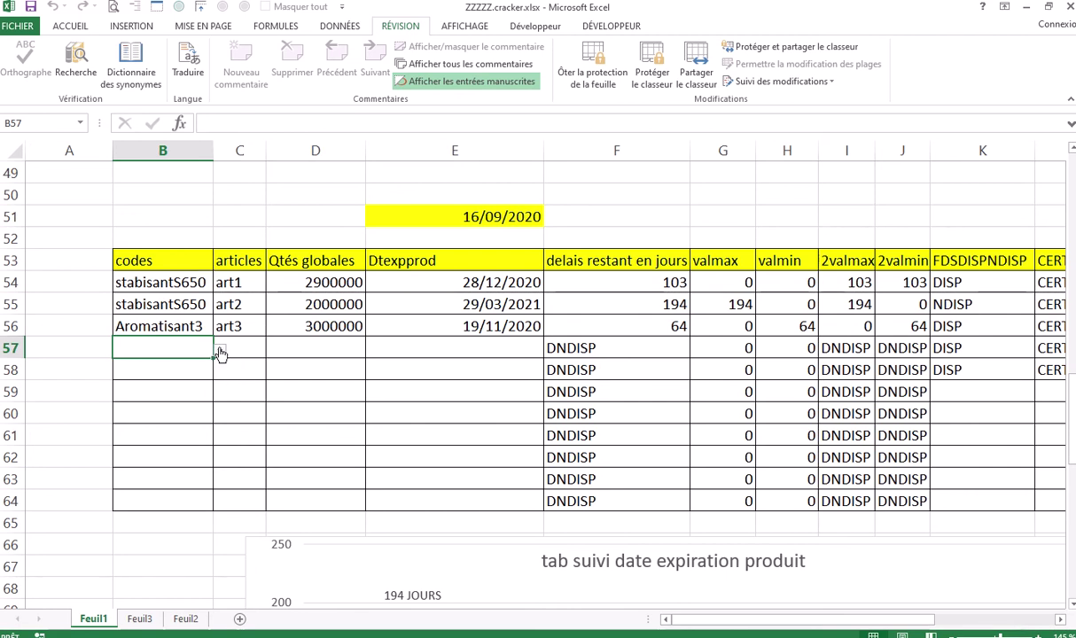
# Set B57 to Aromatisant4 and C57 to art4 from their dropdown lists
pyautogui.click(221, 351)
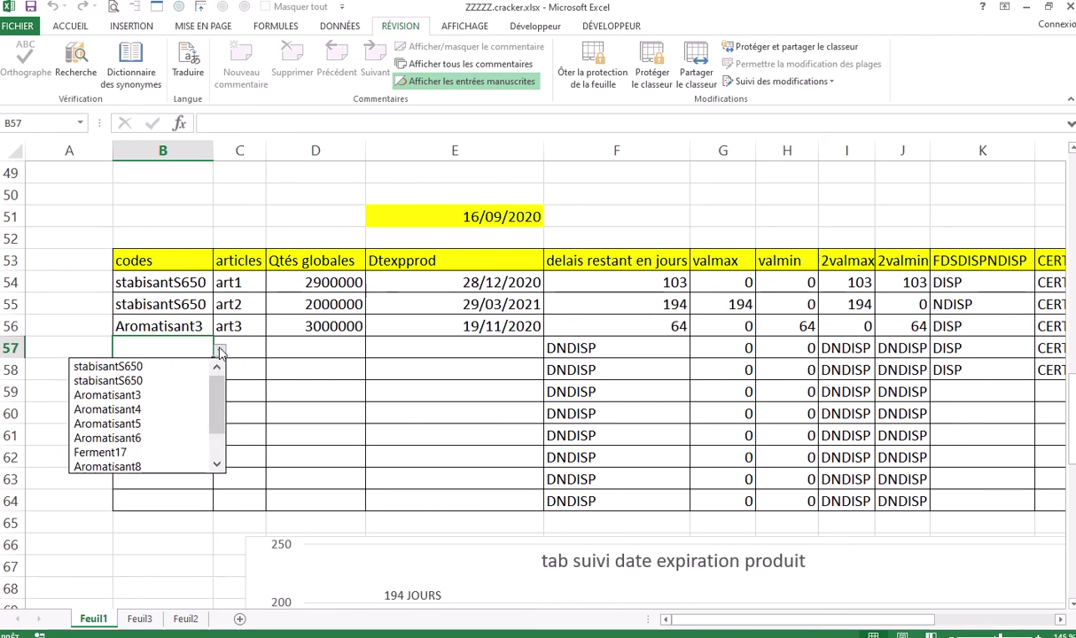
pyautogui.click(148, 407)
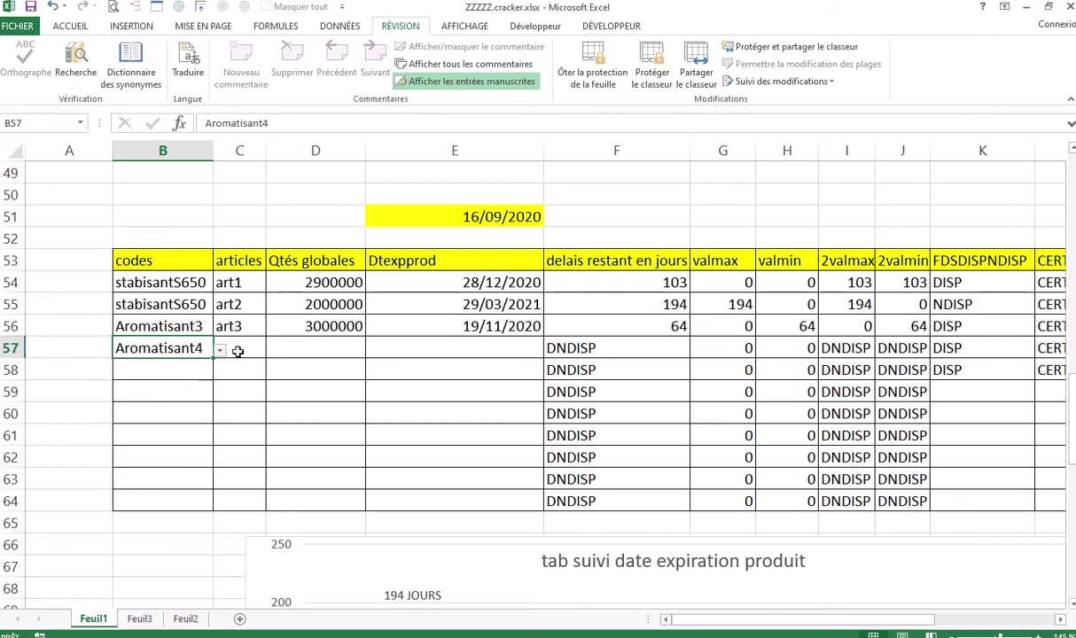
pyautogui.click(239, 354)
pyautogui.click(272, 352)
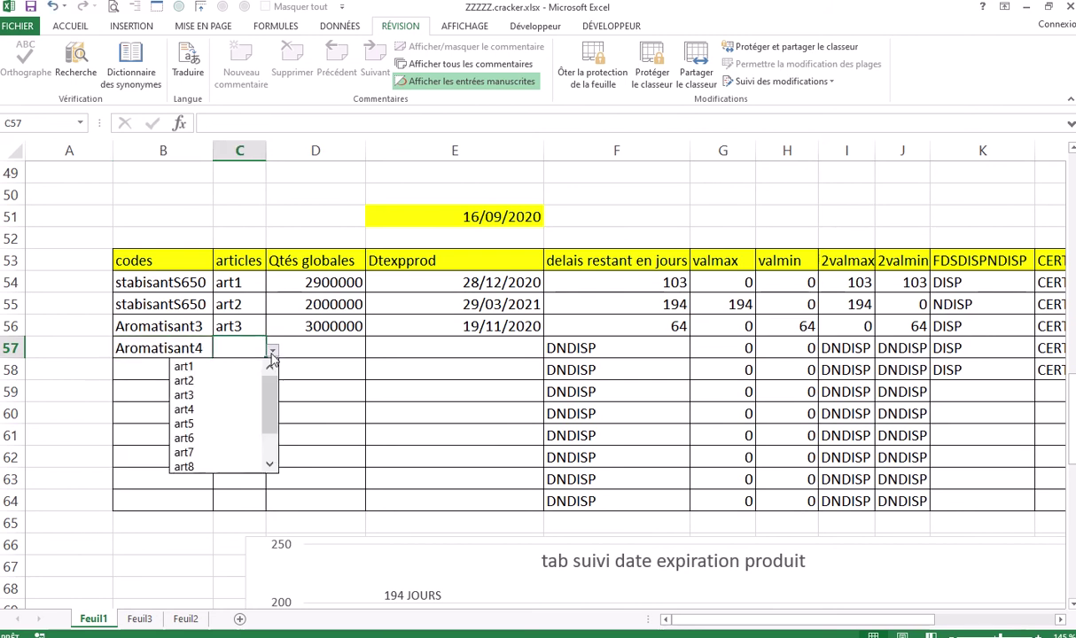
pyautogui.click(212, 405)
# Set D57 to 4000000 and E57 to 25/12/2020, giving 100 days remaining
pyautogui.click(310, 351)
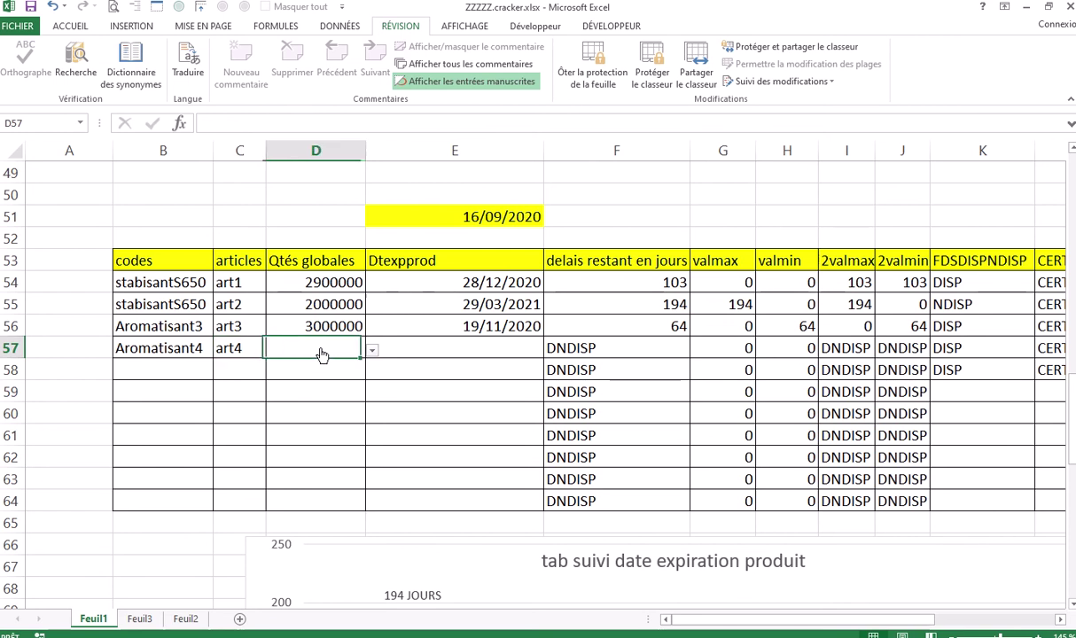
pyautogui.click(373, 352)
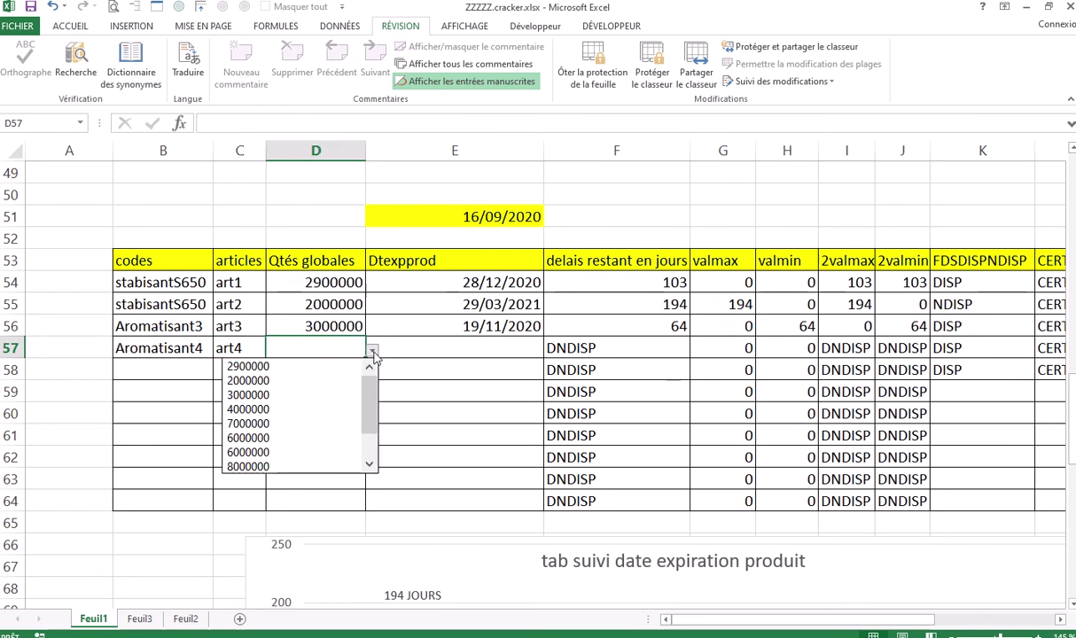
pyautogui.click(287, 411)
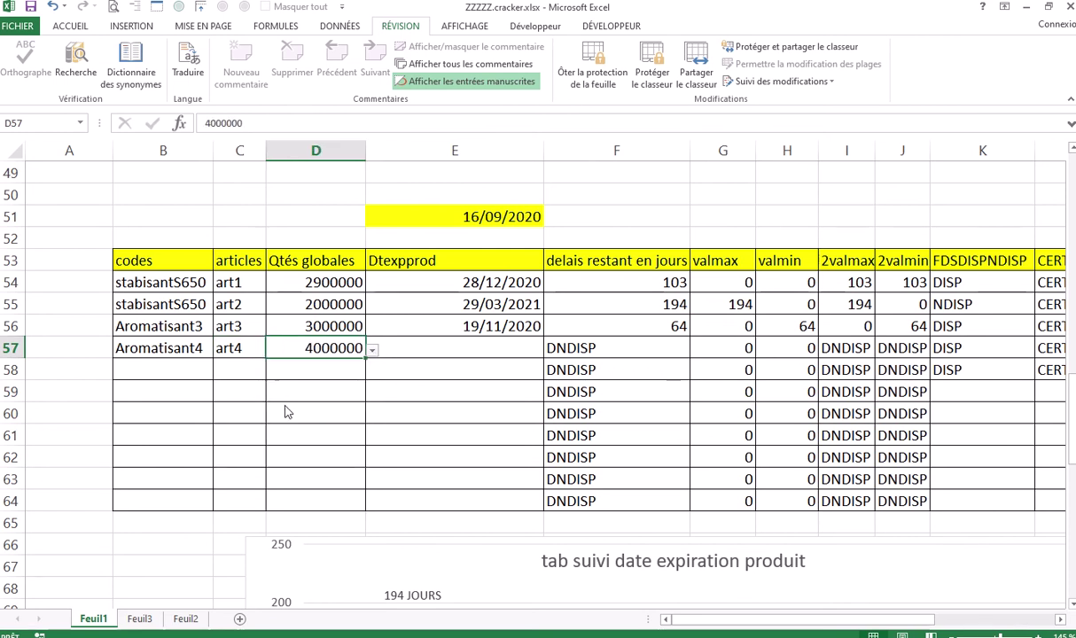
pyautogui.click(460, 347)
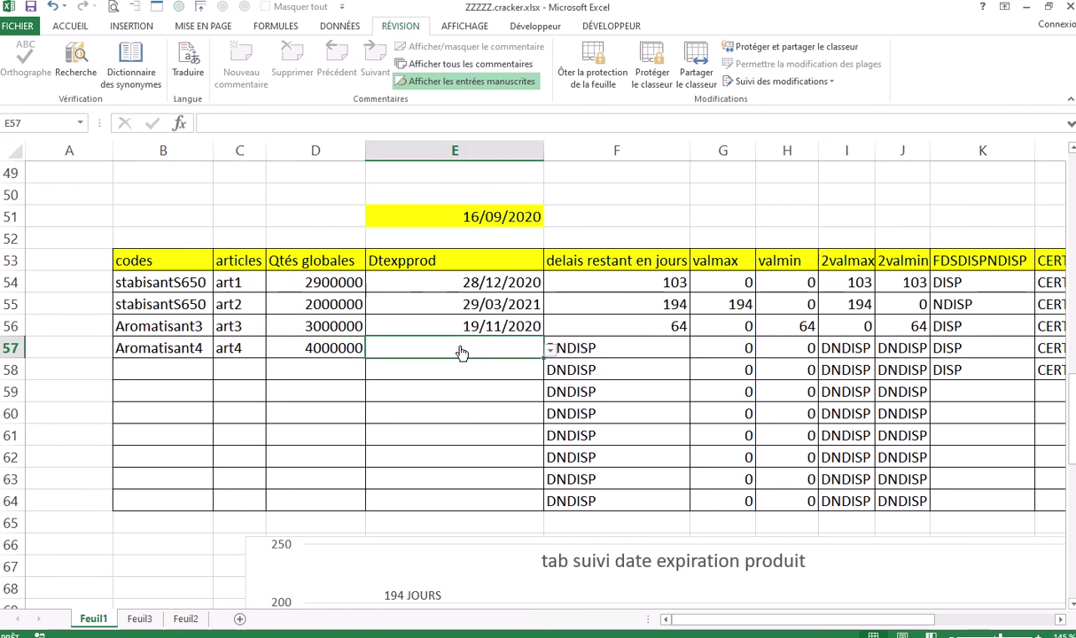
pyautogui.click(550, 351)
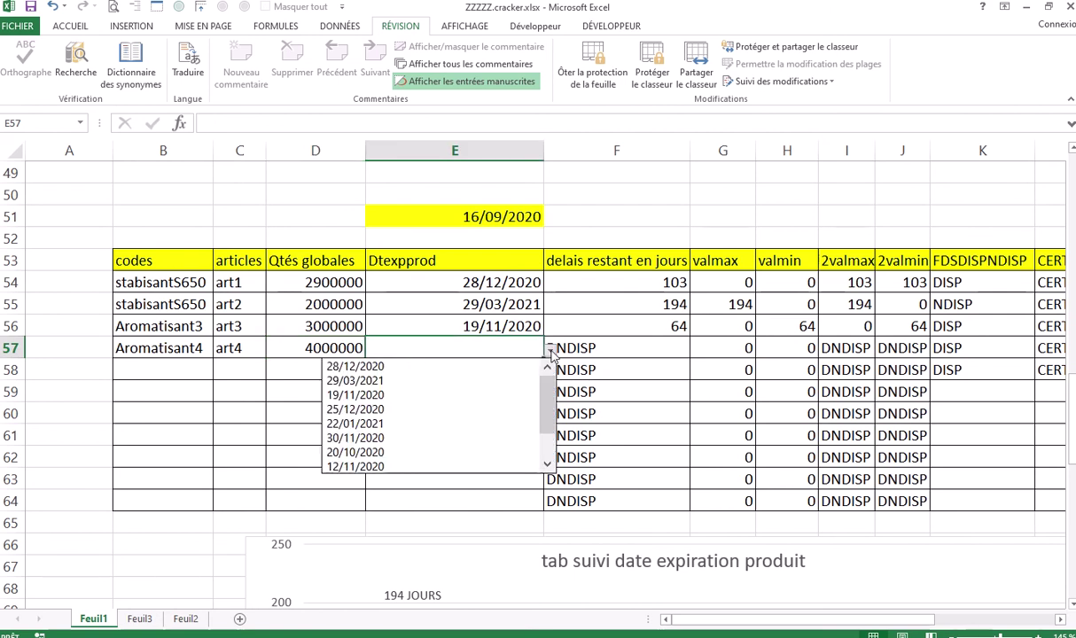
pyautogui.click(388, 410)
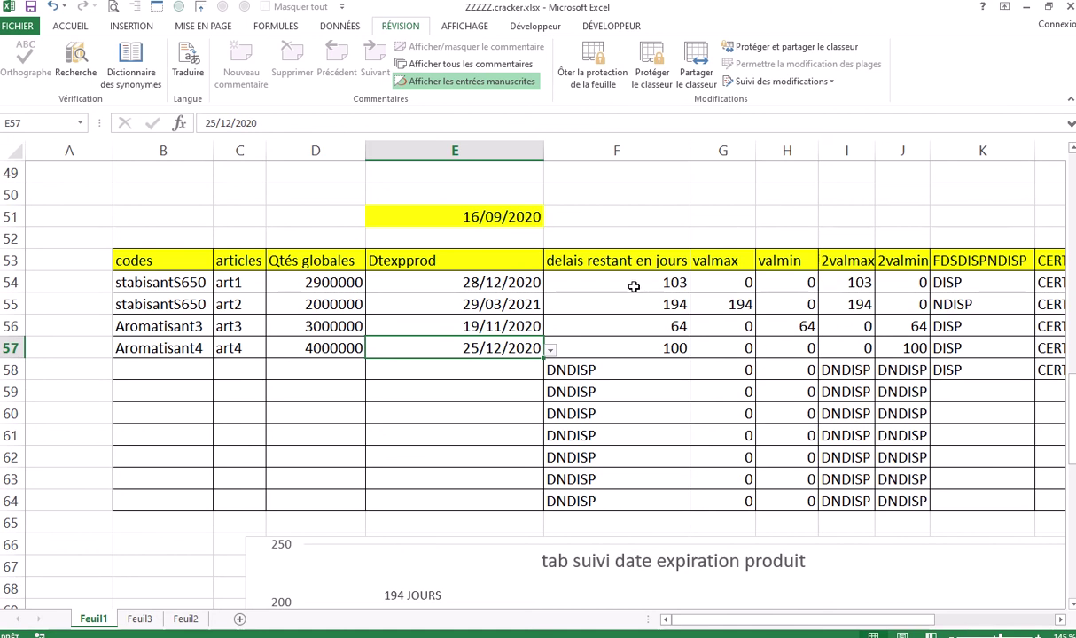
pyautogui.click(633, 287)
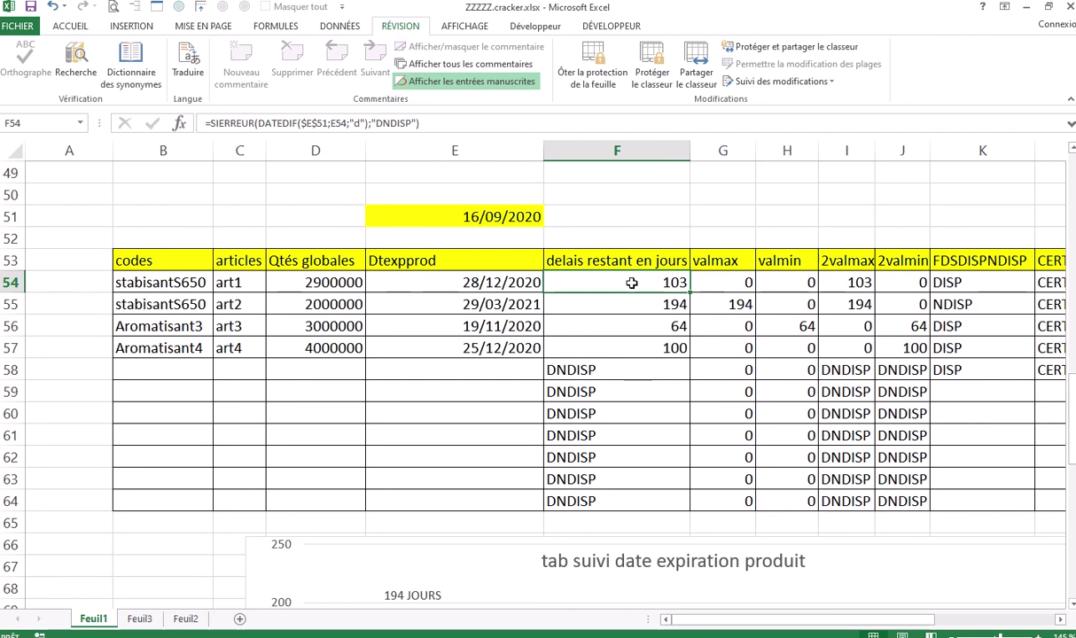
pyautogui.doubleClick(632, 282)
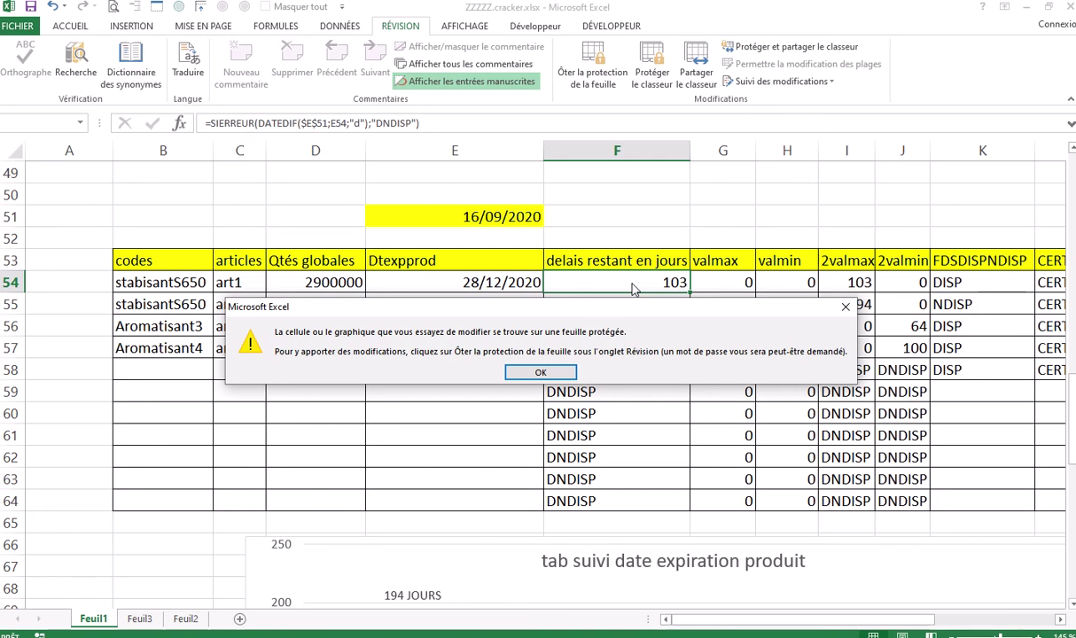
pyautogui.click(845, 307)
pyautogui.click(732, 283)
pyautogui.doubleClick(732, 283)
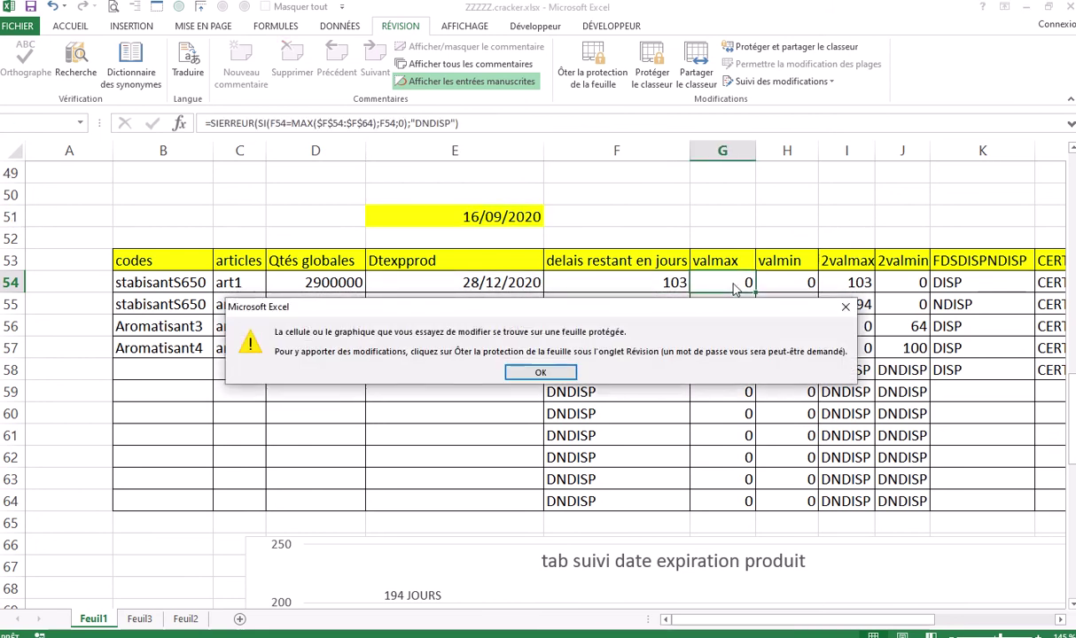
pyautogui.click(844, 307)
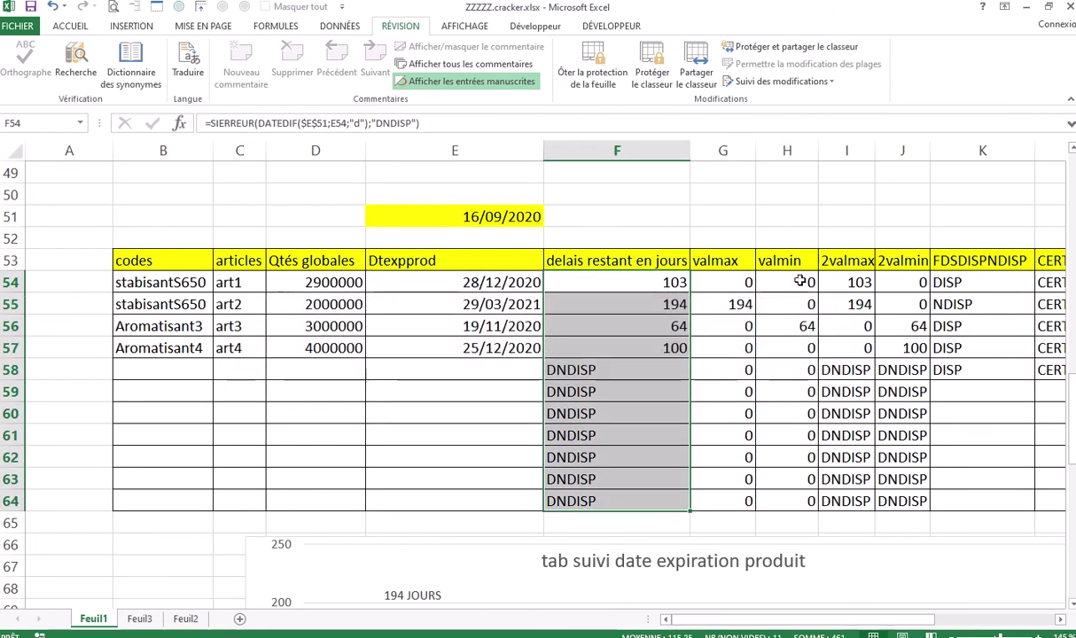
pyautogui.doubleClick(802, 283)
pyautogui.click(841, 306)
pyautogui.click(848, 282)
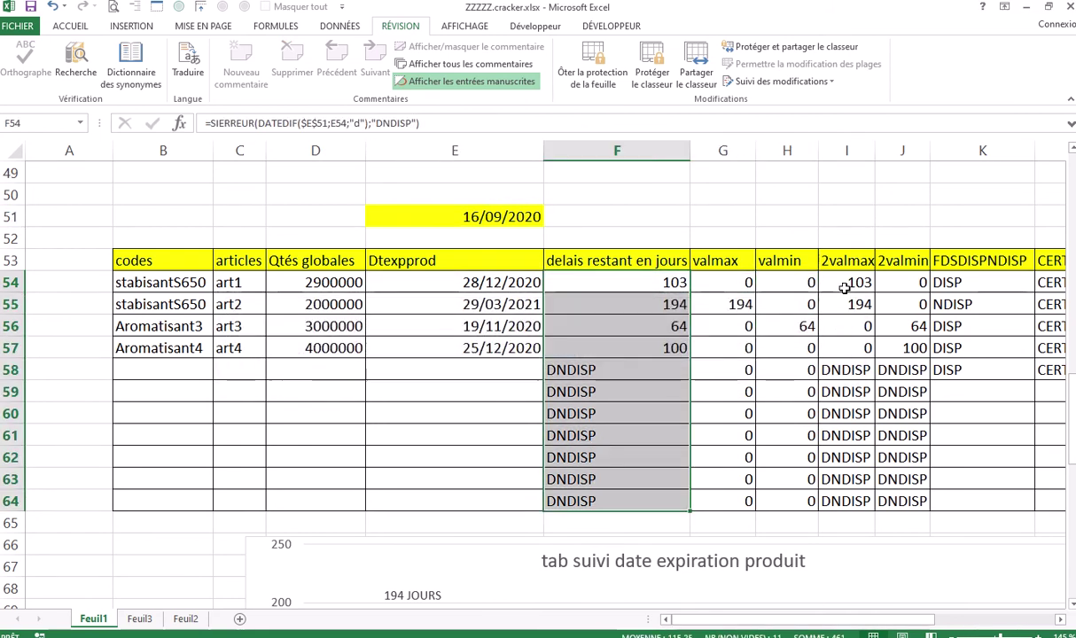
pyautogui.doubleClick(851, 284)
pyautogui.click(841, 306)
pyautogui.moveTo(616, 282); pyautogui.dragTo(617, 501)
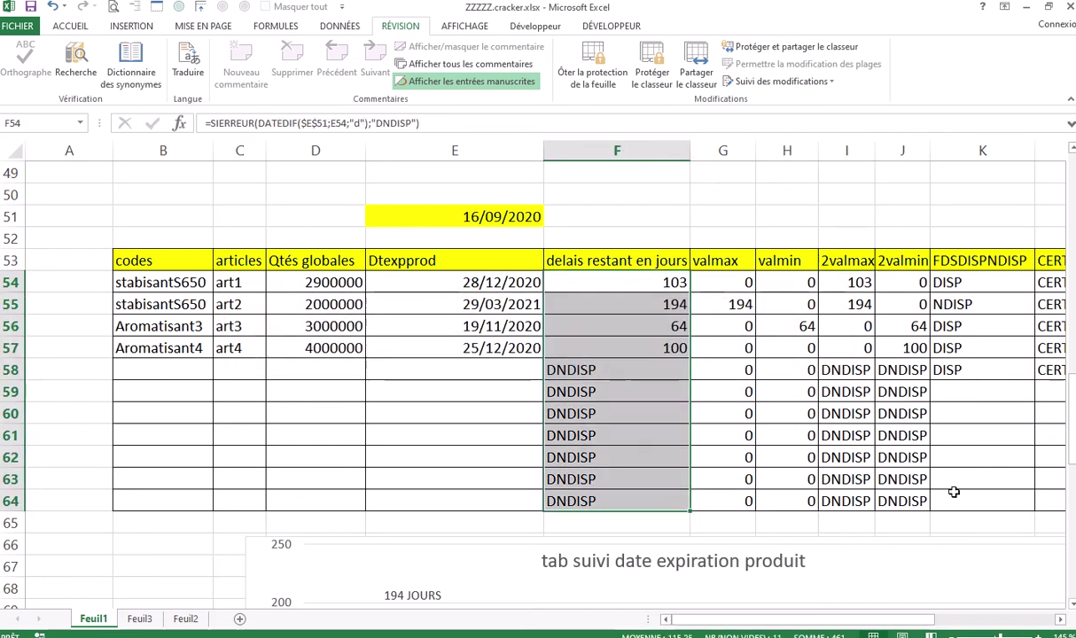
pyautogui.doubleClick(920, 286)
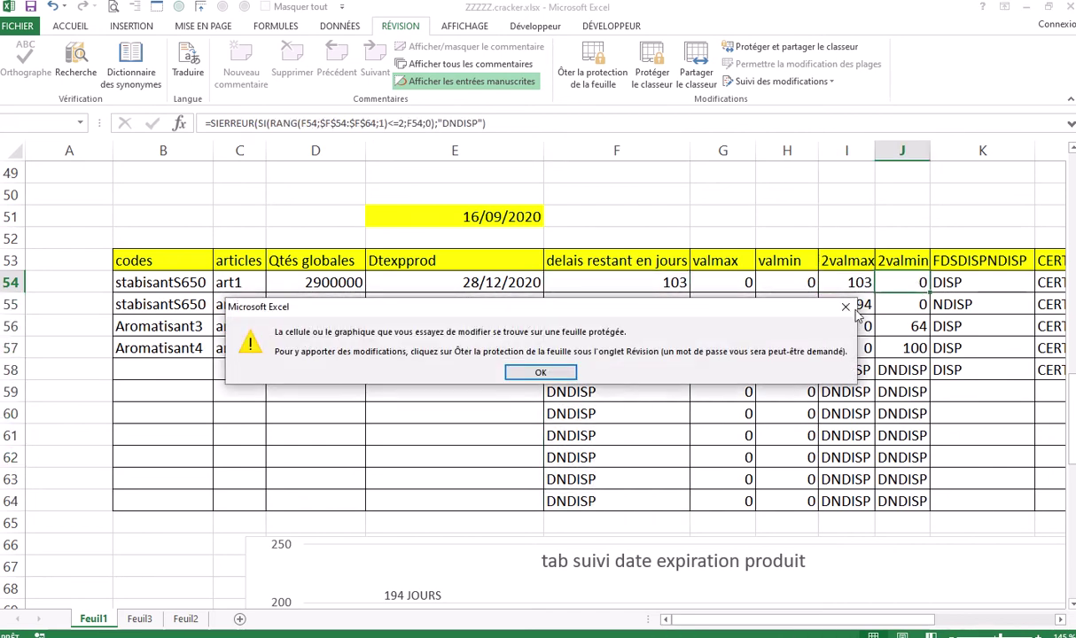
pyautogui.click(846, 306)
pyautogui.moveTo(617, 282); pyautogui.dragTo(617, 501)
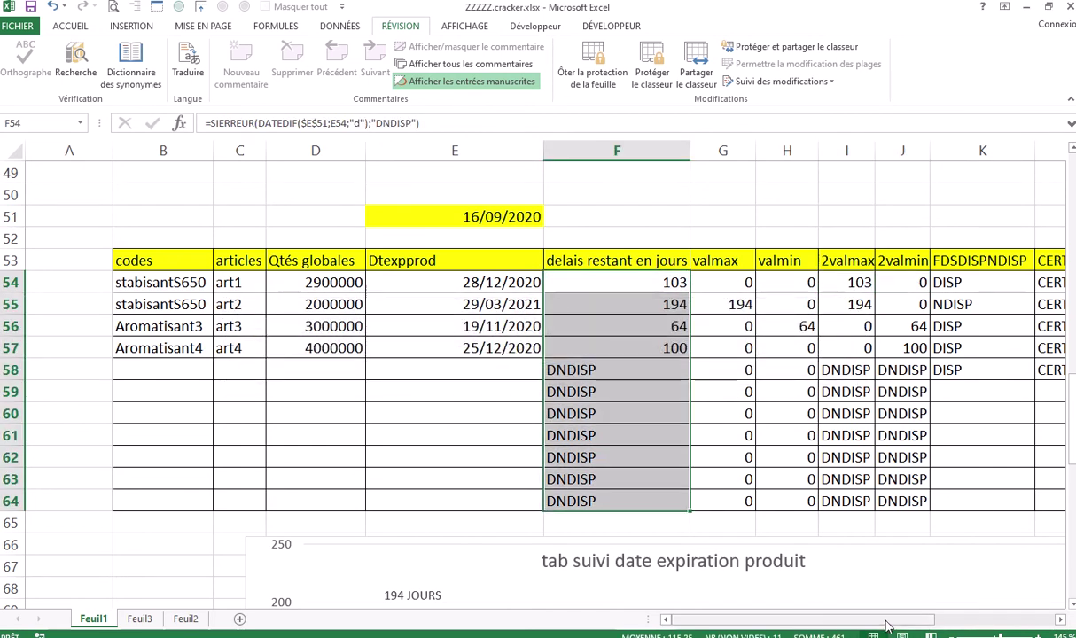
pyautogui.moveTo(889, 621); pyautogui.dragTo(959, 625)
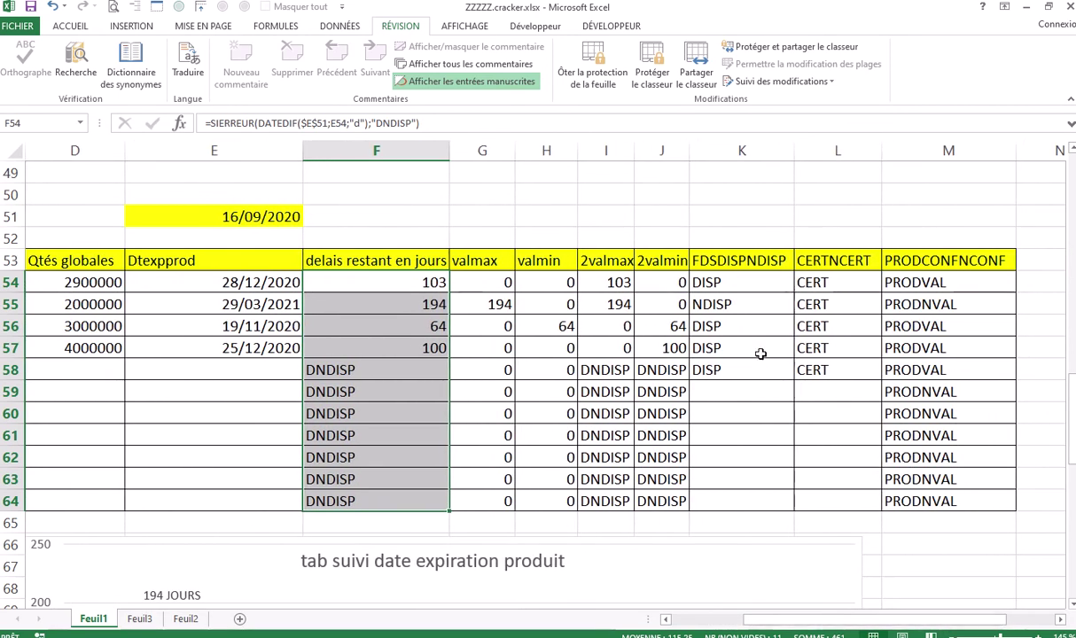
# Set availability cell K59 to DISP from its validation list
pyautogui.click(747, 390)
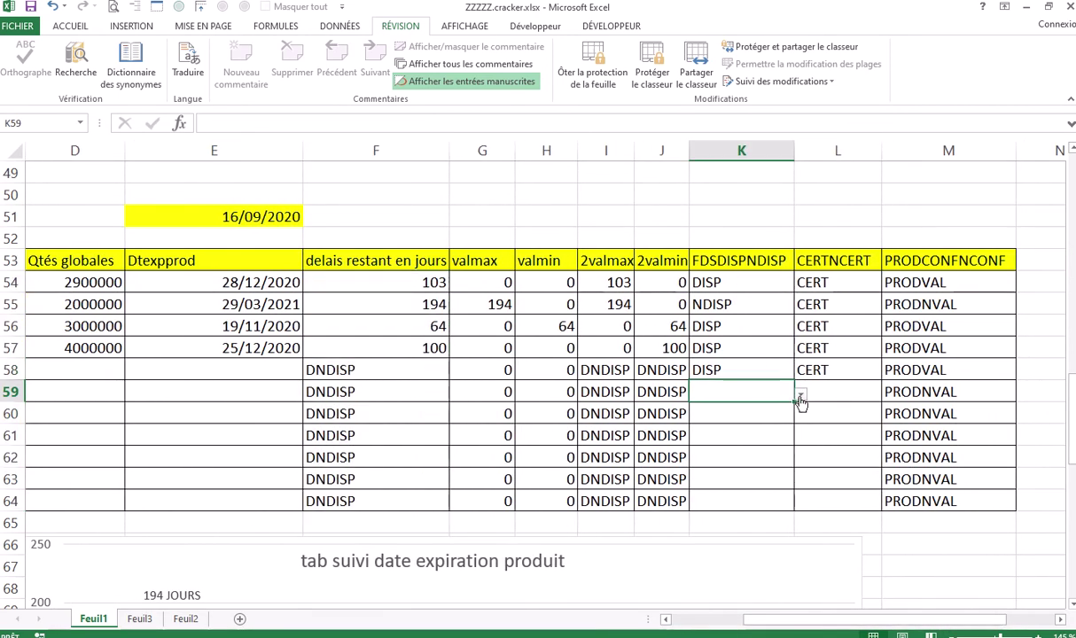
pyautogui.click(801, 396)
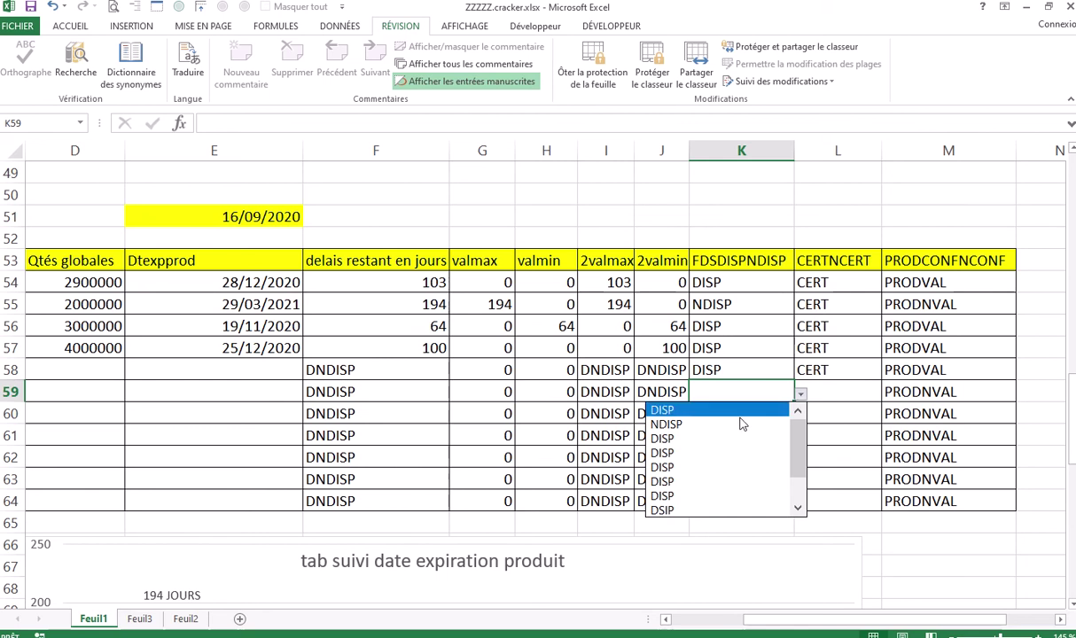
pyautogui.click(715, 438)
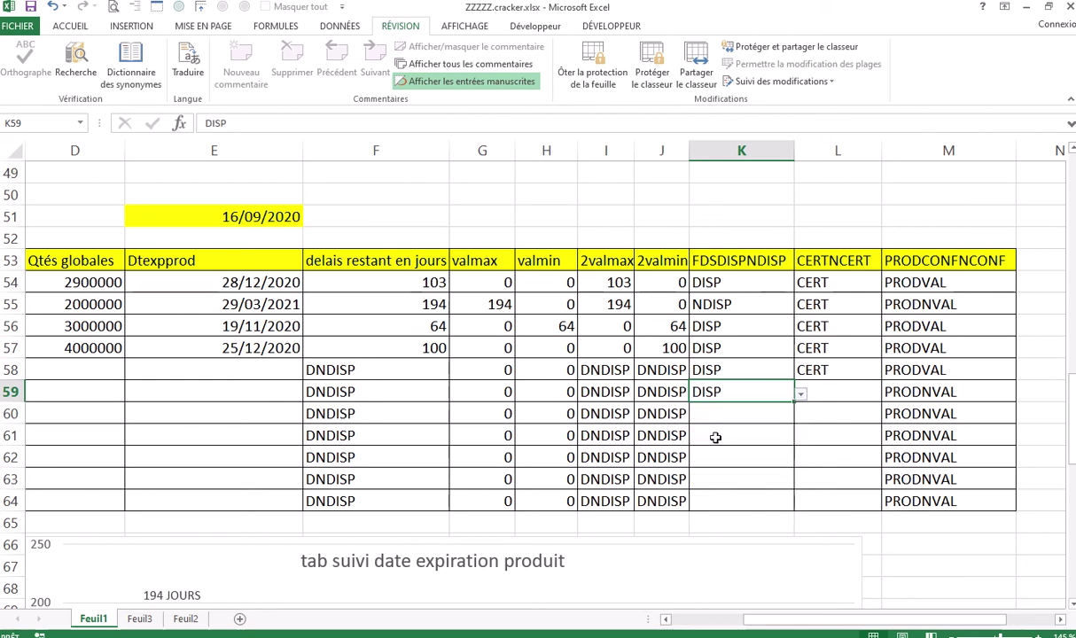
# Set certification cell L59 to CERT so M59 shows PRODVAL
pyautogui.click(858, 392)
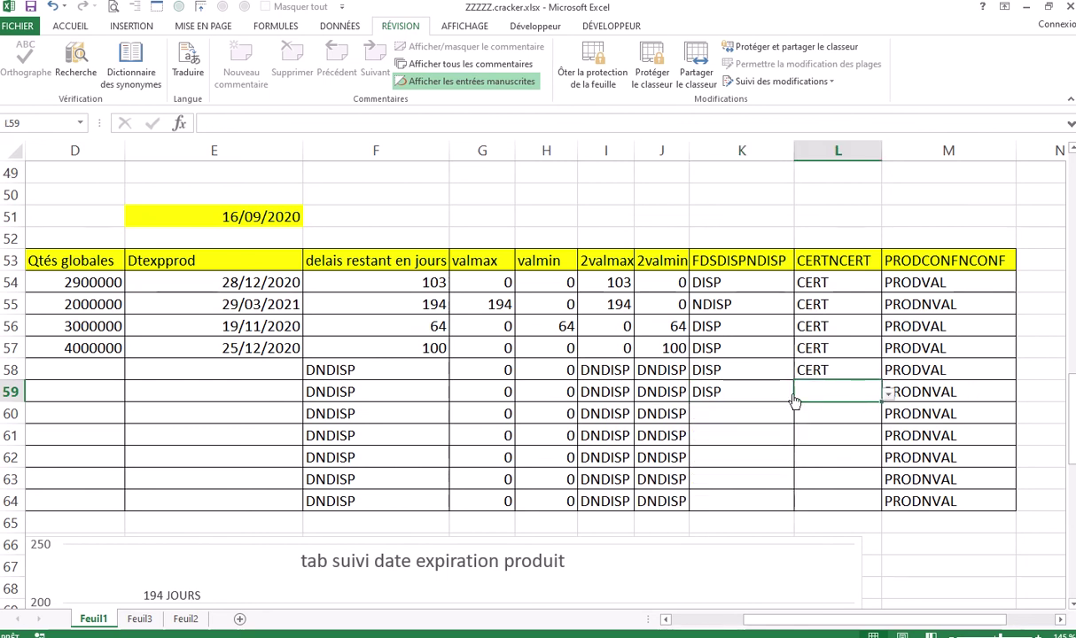
pyautogui.click(740, 390)
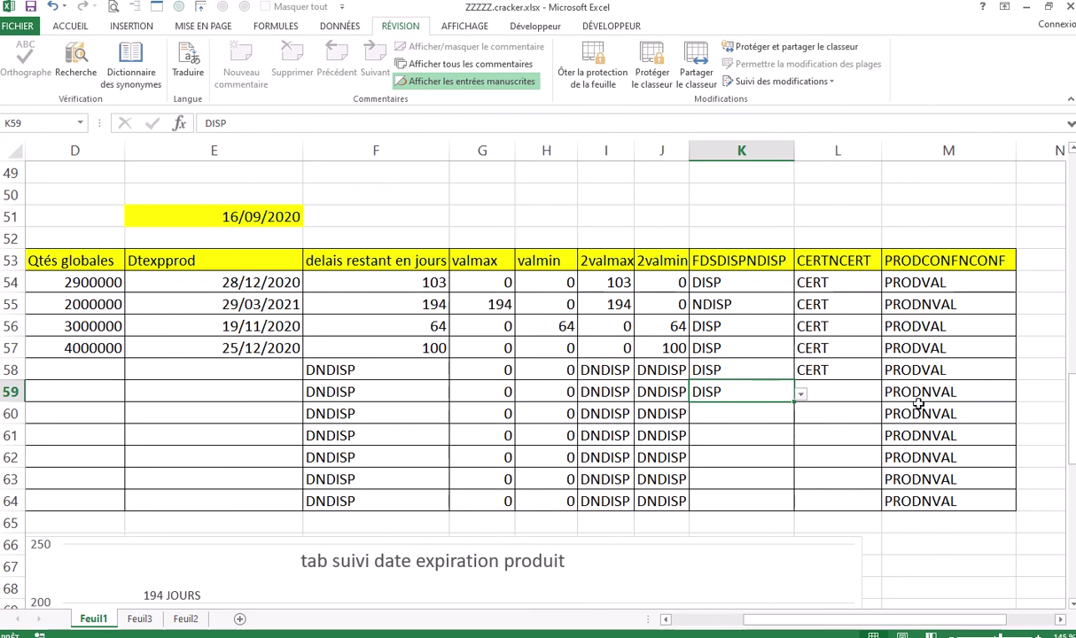
pyautogui.click(847, 393)
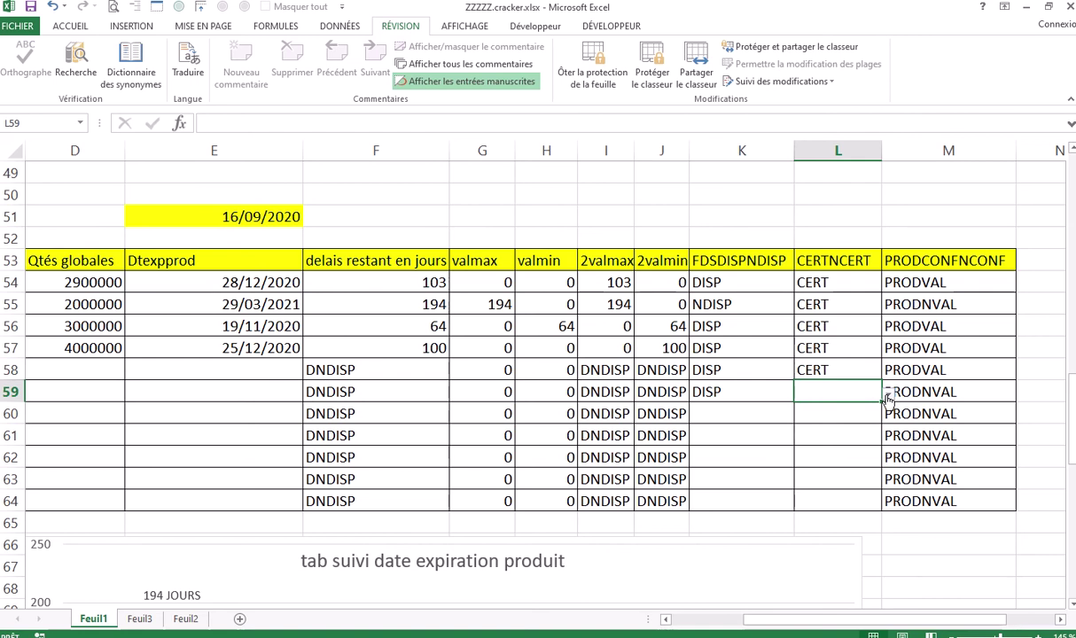
pyautogui.click(887, 395)
pyautogui.click(802, 426)
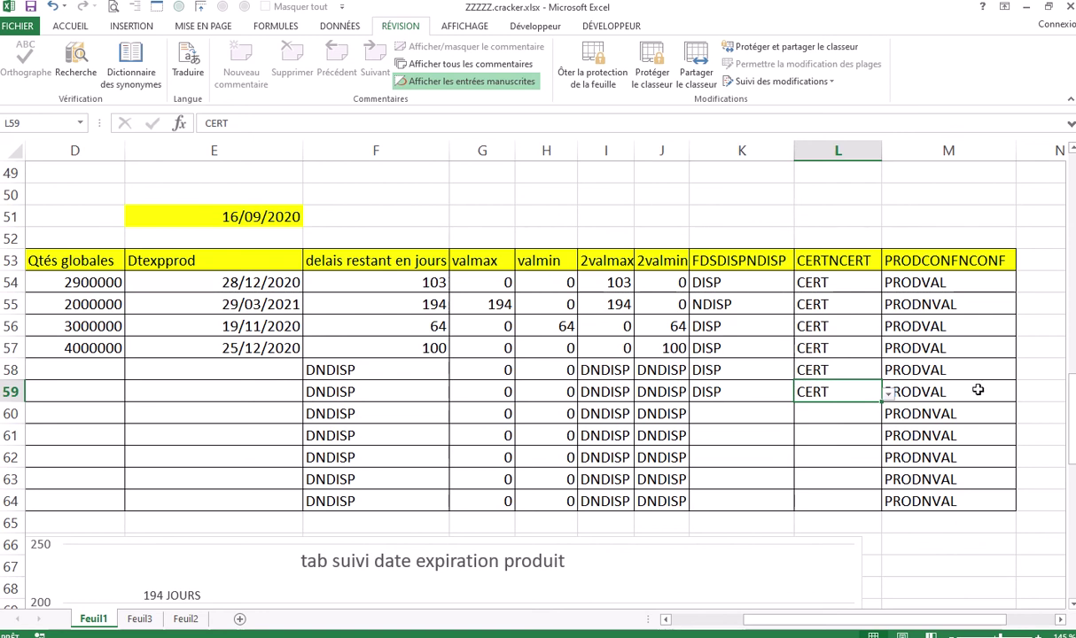
pyautogui.click(924, 282)
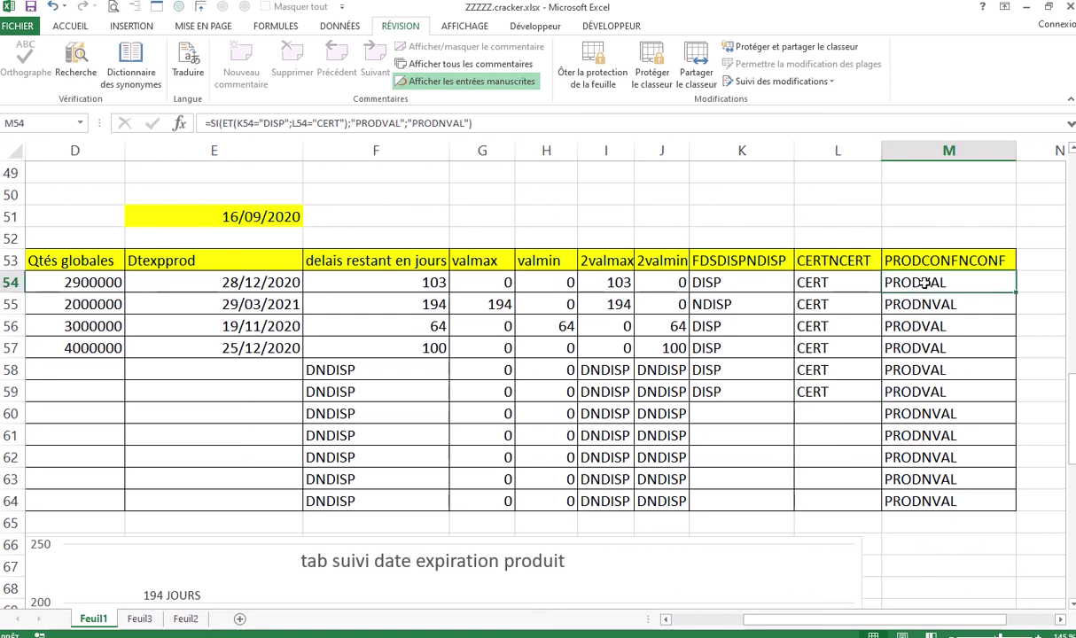
pyautogui.doubleClick(926, 284)
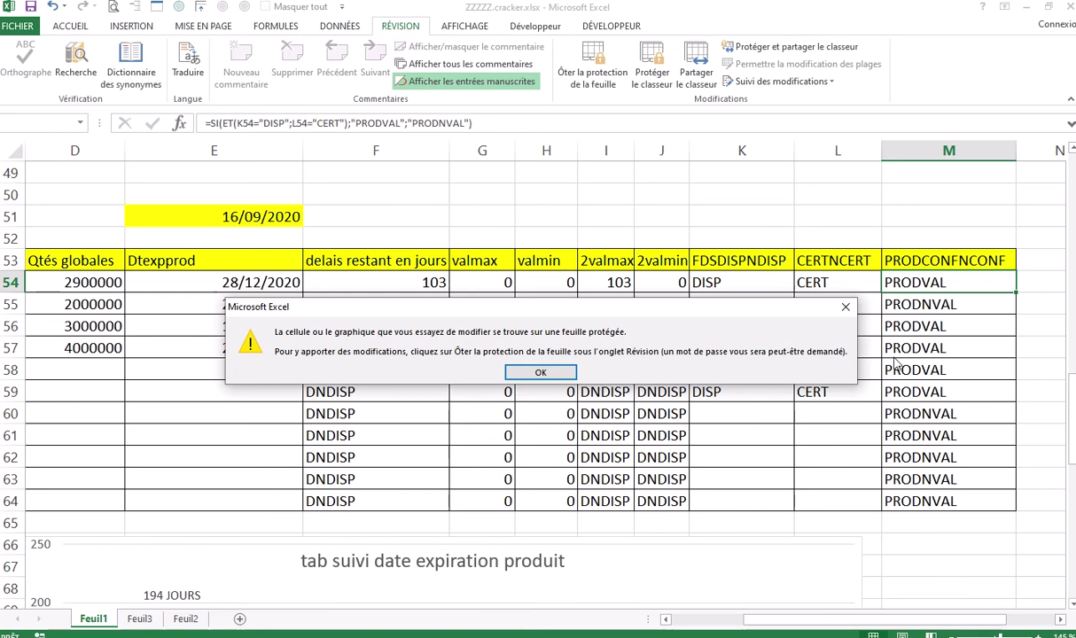
pyautogui.click(845, 306)
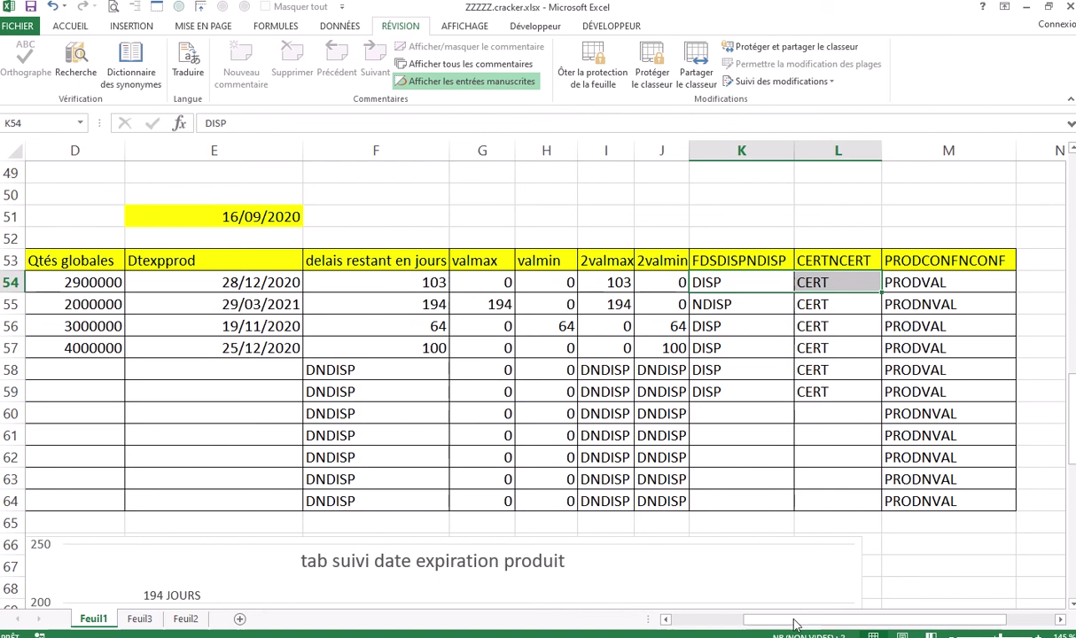
pyautogui.moveTo(789, 619); pyautogui.dragTo(736, 631)
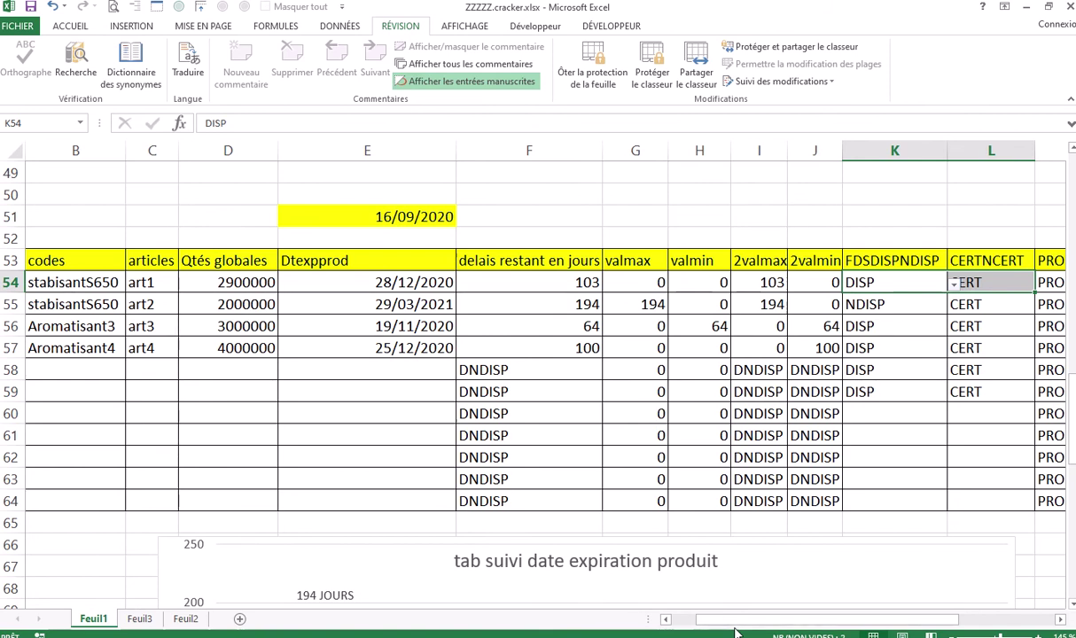
pyautogui.moveTo(736, 633); pyautogui.dragTo(716, 626)
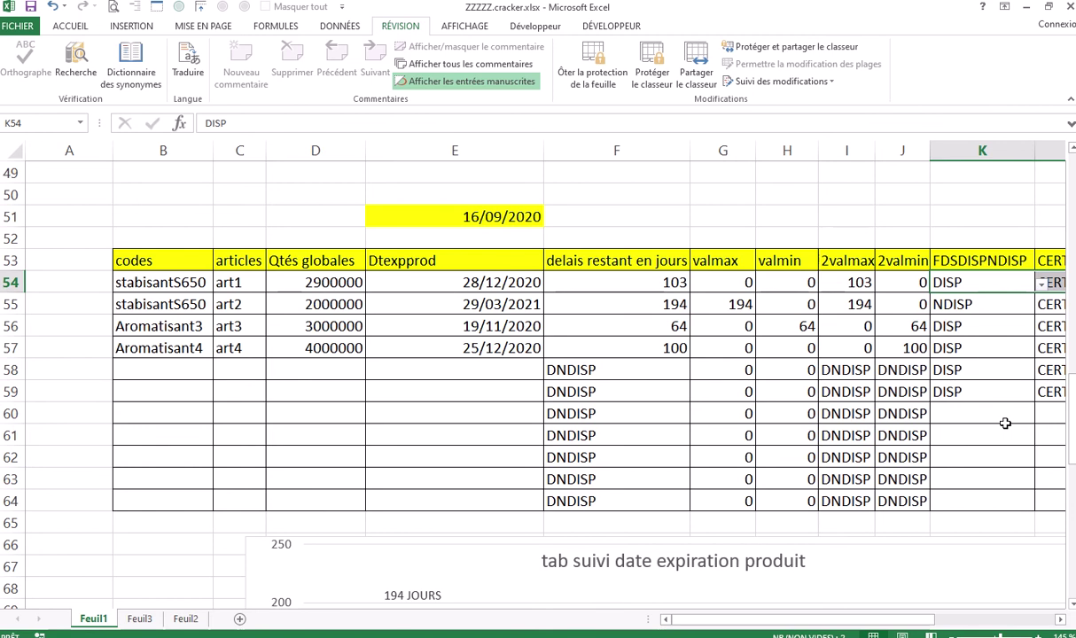
# Clear the codes, articles and quantities in B54:D58
pyautogui.click(443, 332)
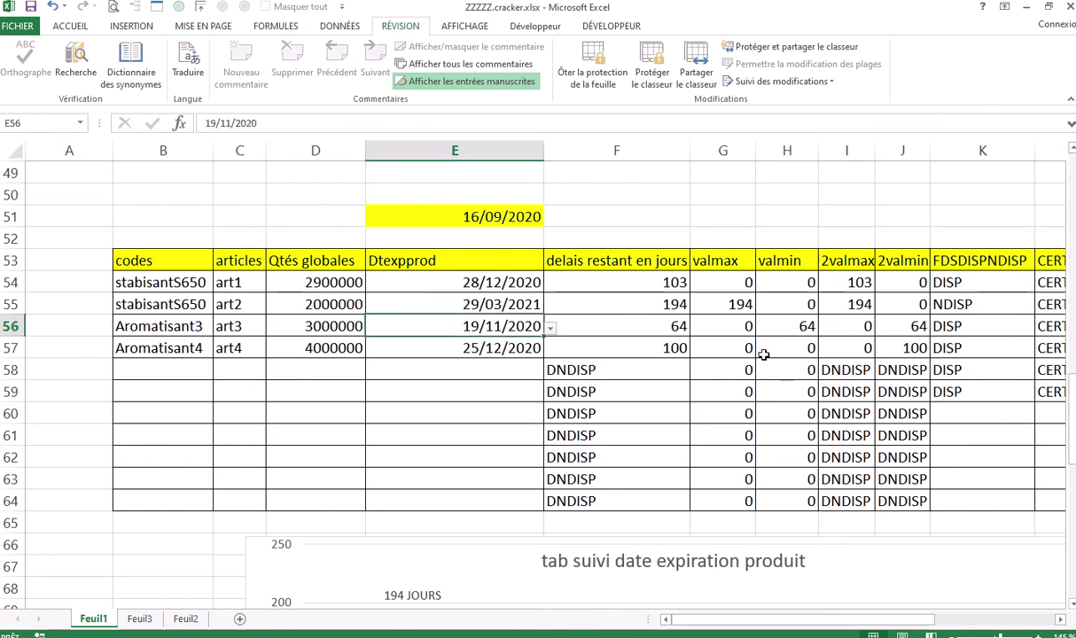
pyautogui.click(644, 209)
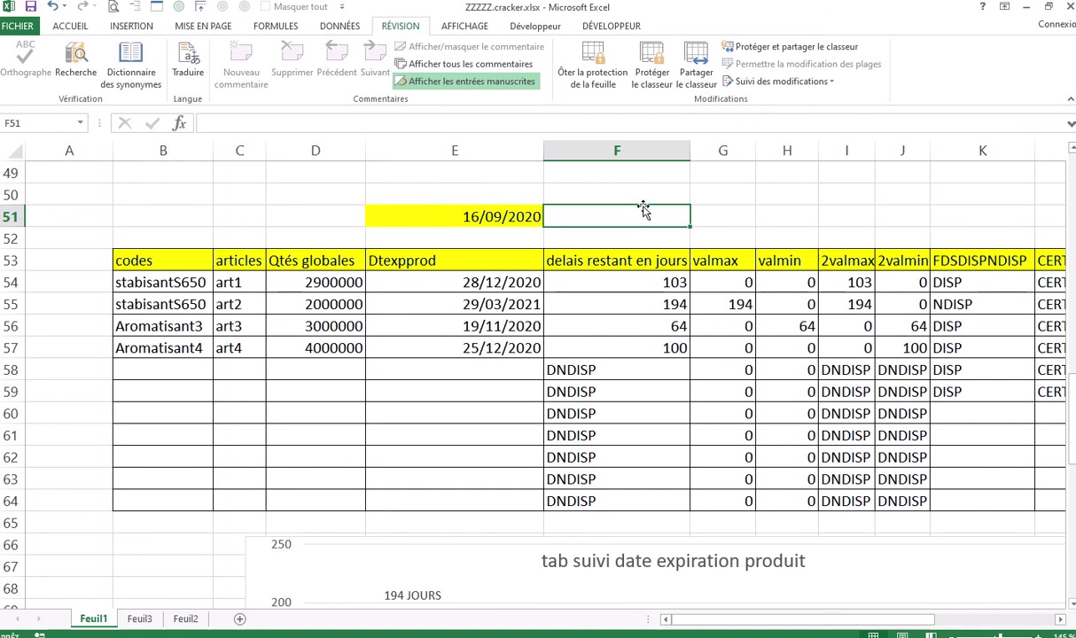
pyautogui.moveTo(138, 279); pyautogui.dragTo(310, 369)
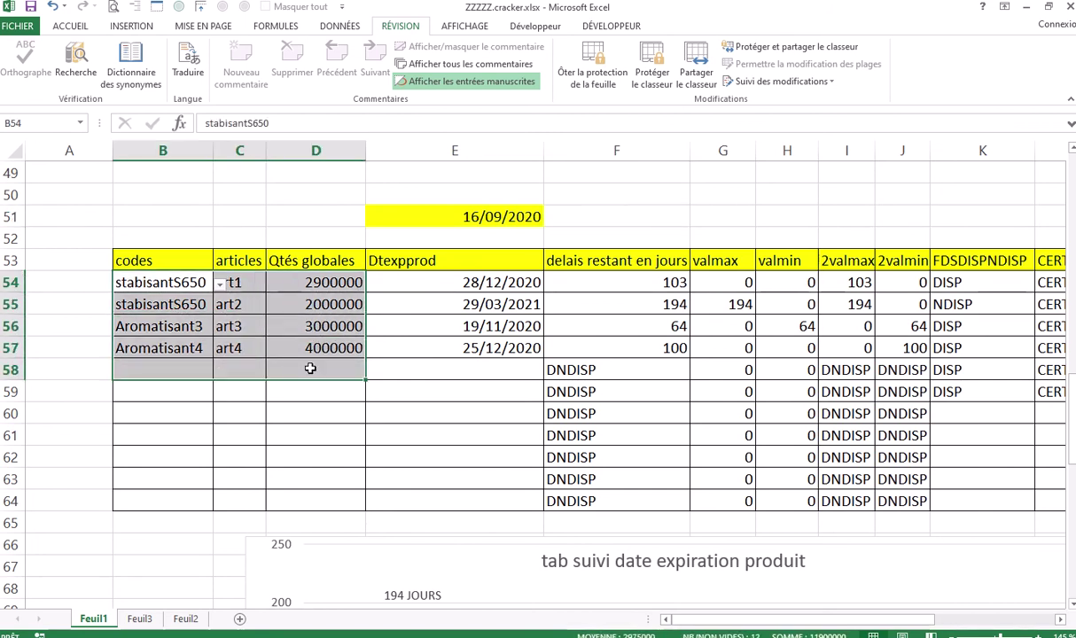
pyautogui.press('Delete')
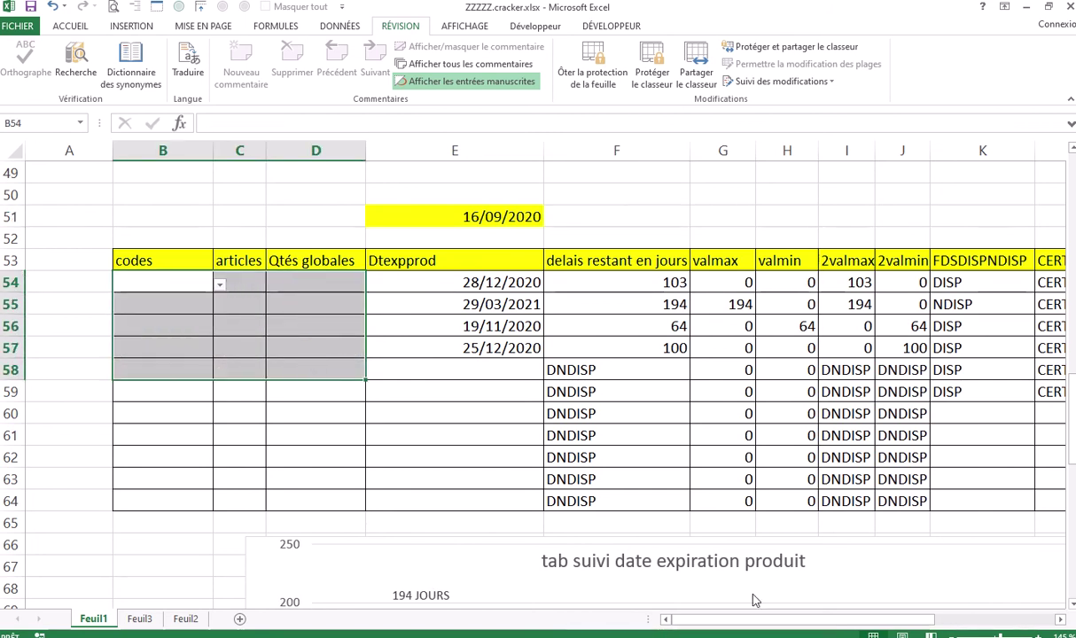
# Clear the DISP and CERT entries in K54:L59, then scroll back left
pyautogui.moveTo(805, 623); pyautogui.dragTo(937, 622)
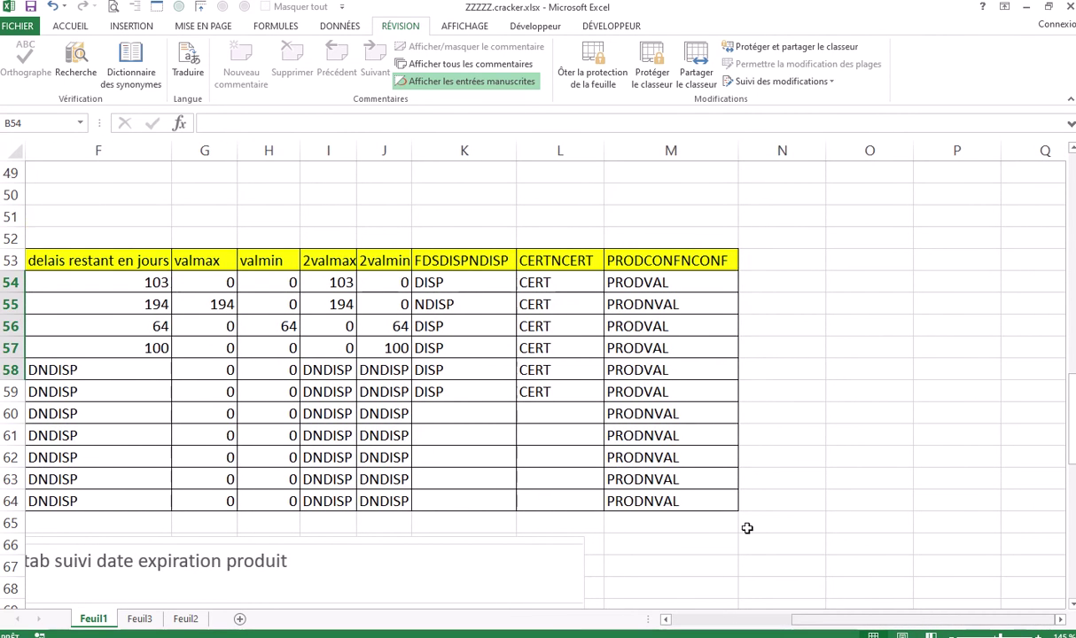
pyautogui.moveTo(440, 290); pyautogui.dragTo(537, 395)
pyautogui.press('Delete')
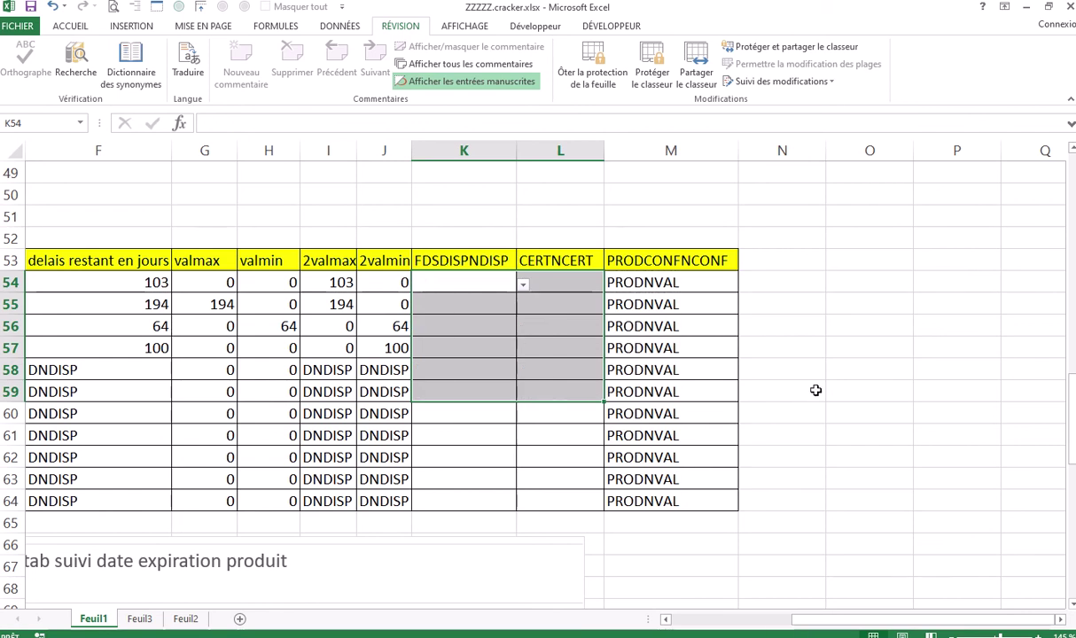
pyautogui.click(833, 348)
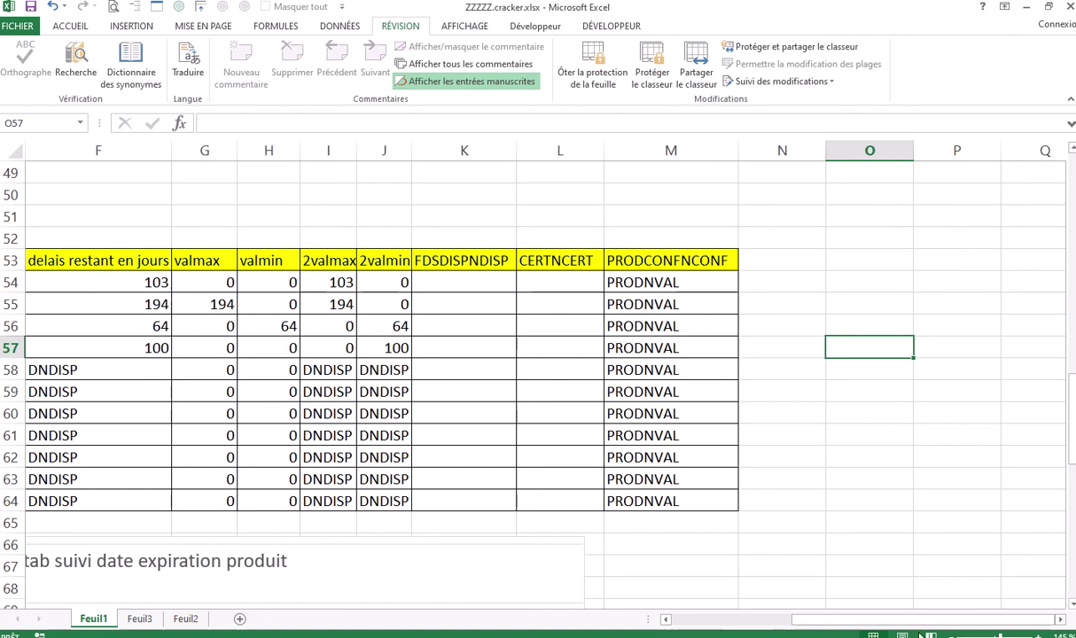
pyautogui.moveTo(893, 624); pyautogui.dragTo(785, 626)
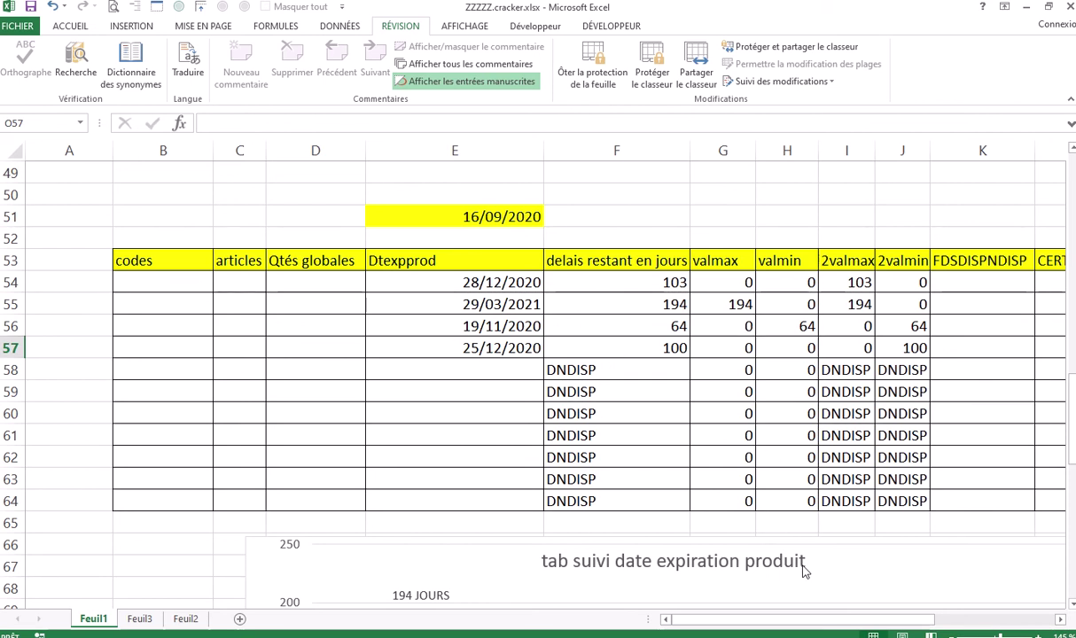
pyautogui.moveTo(846, 619); pyautogui.dragTo(920, 623)
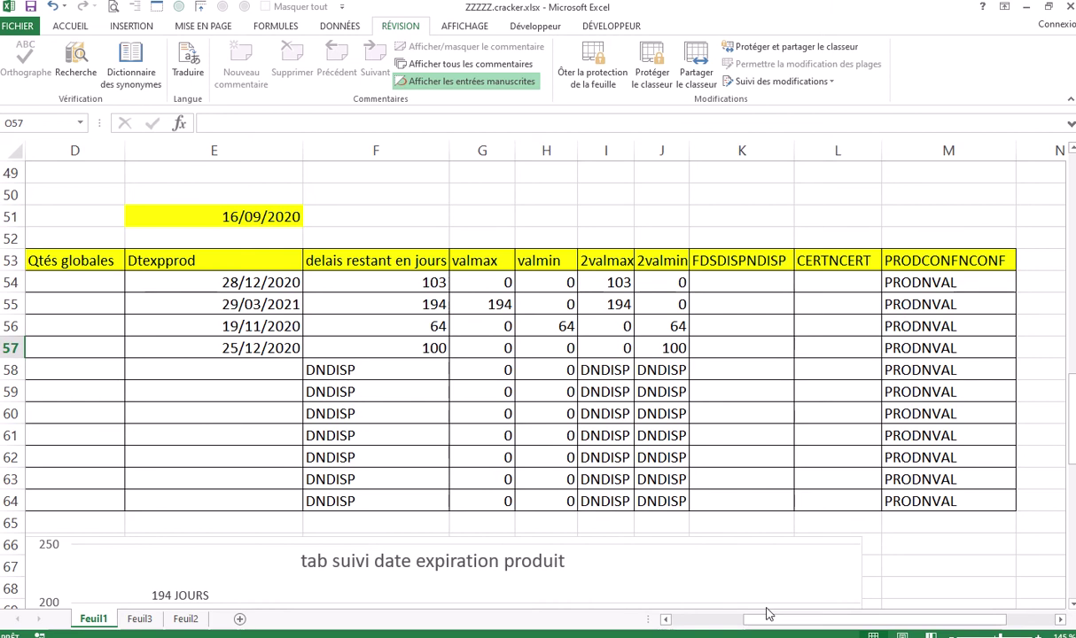
pyautogui.moveTo(774, 626); pyautogui.dragTo(713, 631)
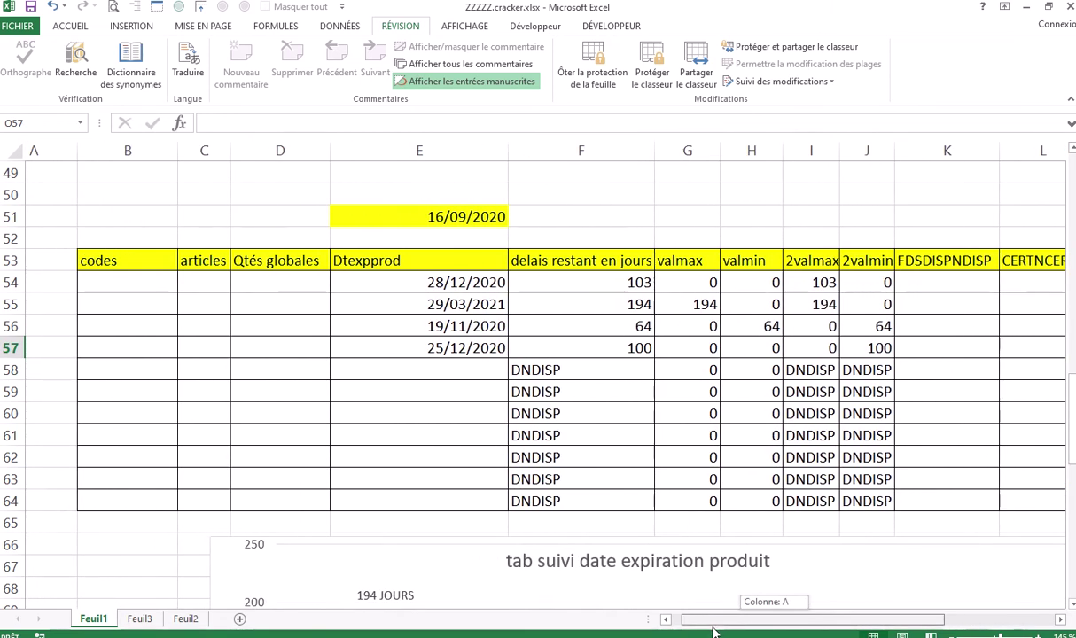
pyautogui.moveTo(714, 631); pyautogui.dragTo(713, 631)
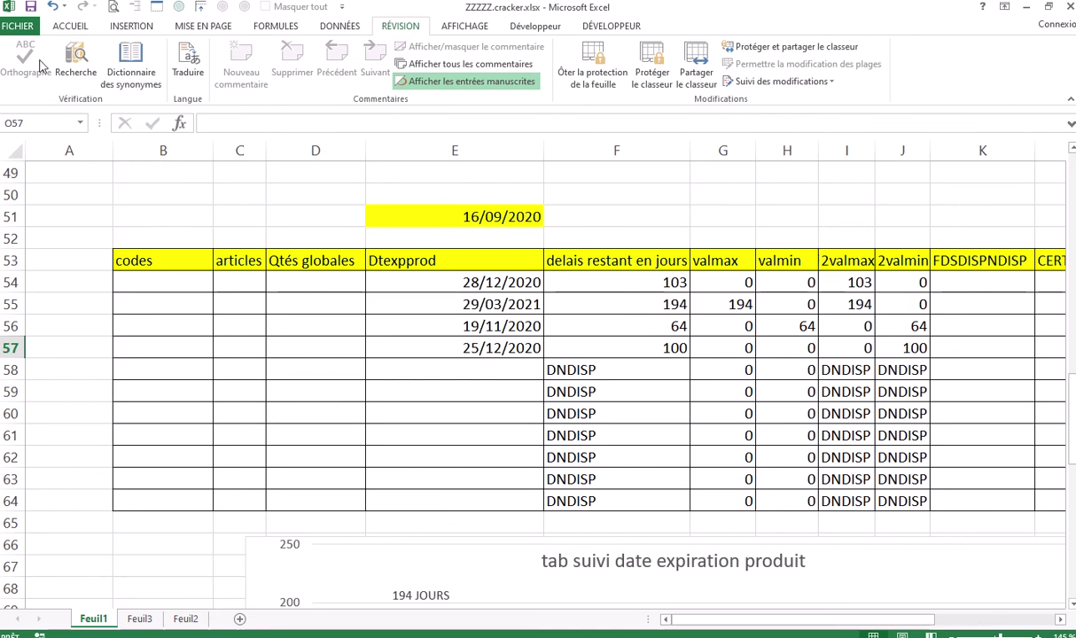
# Start Save As and browse to the IL EXA SOLUTION folder on the Desktop
pyautogui.click(18, 26)
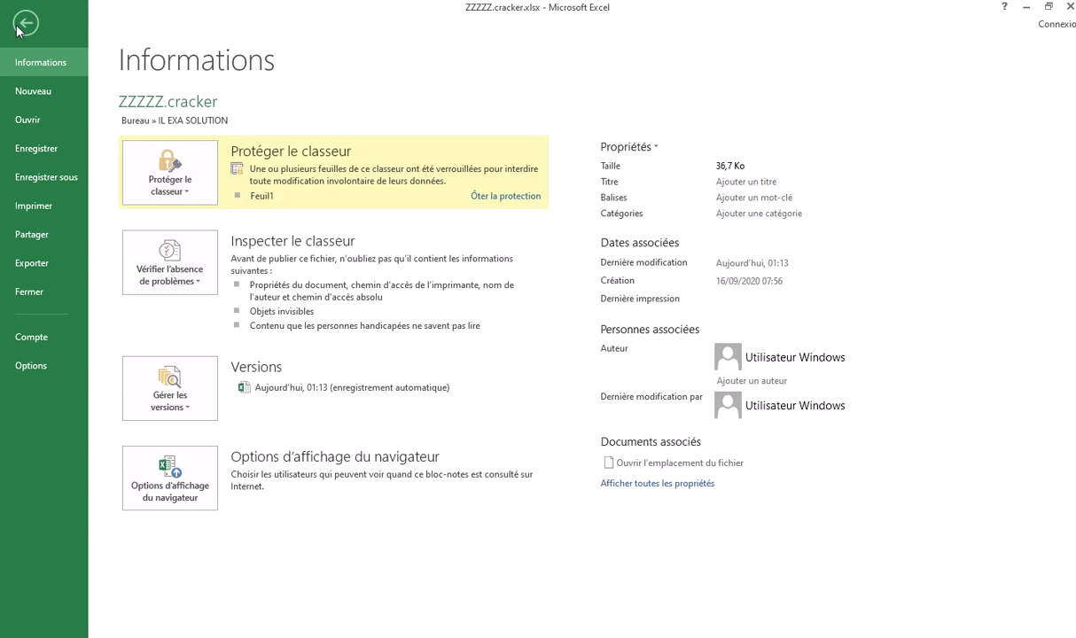
pyautogui.click(55, 177)
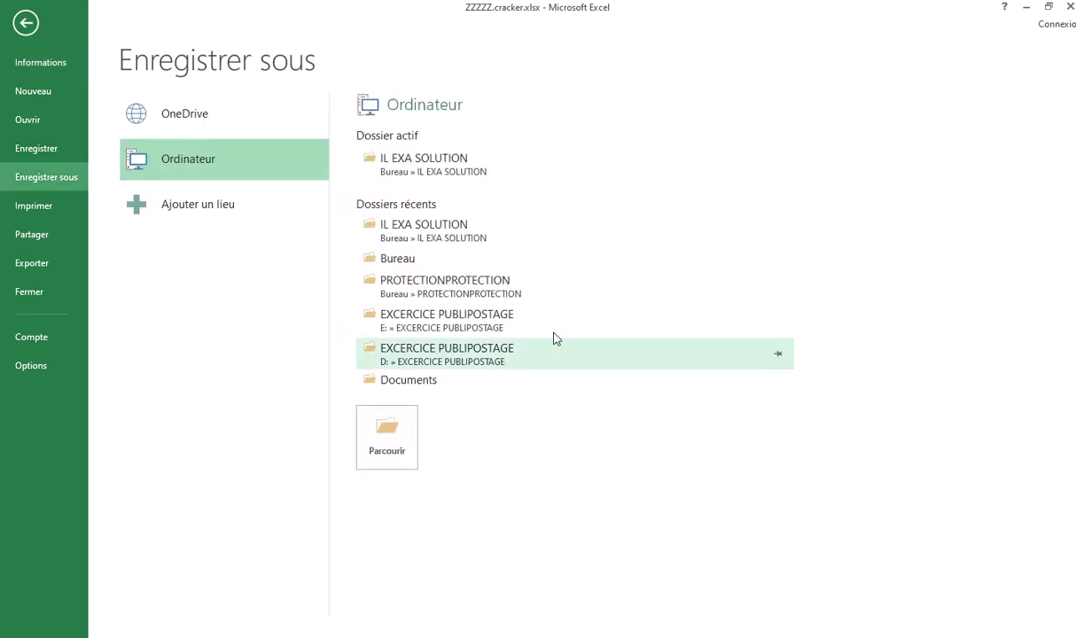
pyautogui.click(246, 162)
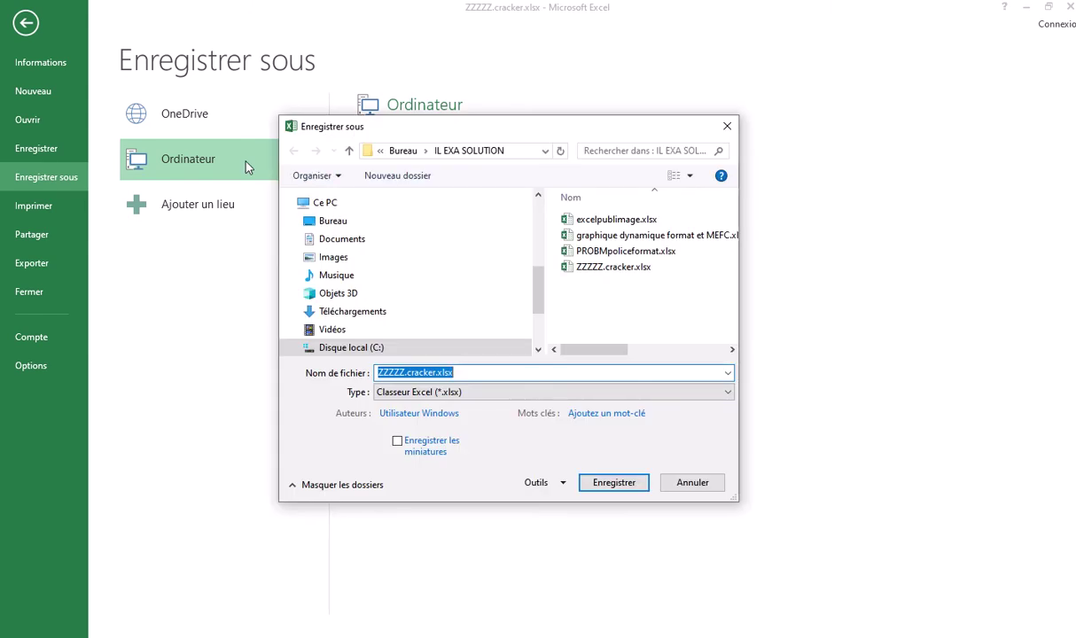
pyautogui.click(349, 223)
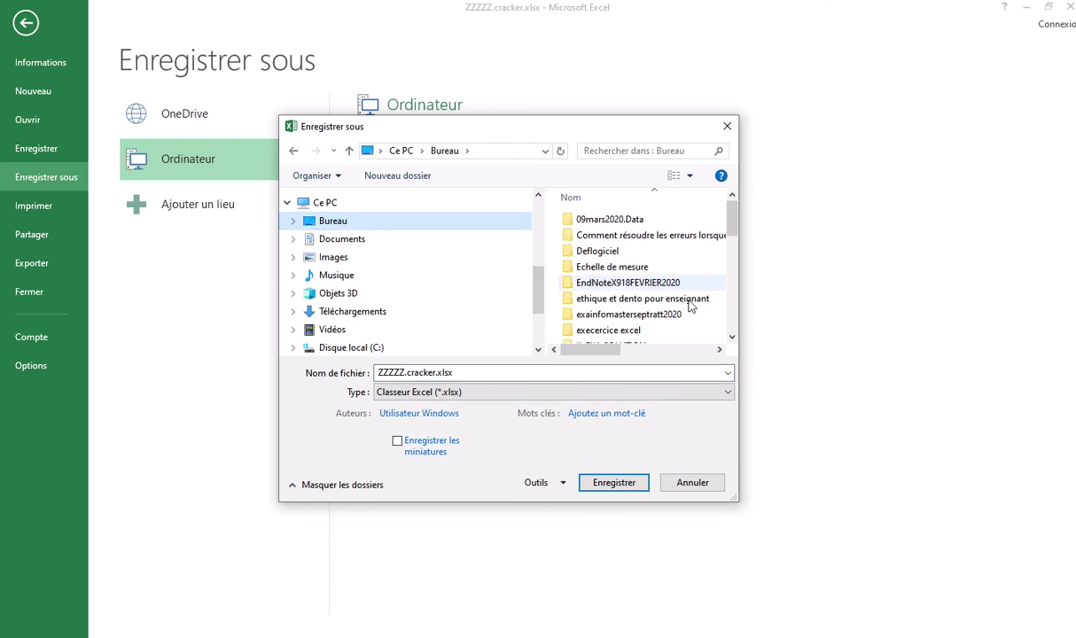
pyautogui.scroll(-2, 732, 237)
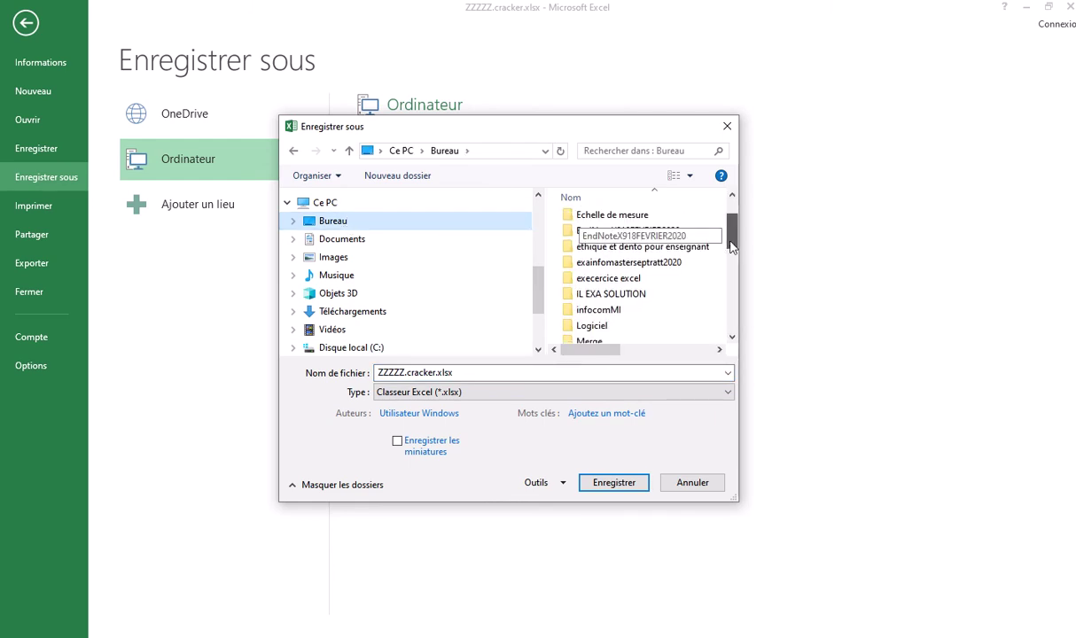
pyautogui.doubleClick(629, 253)
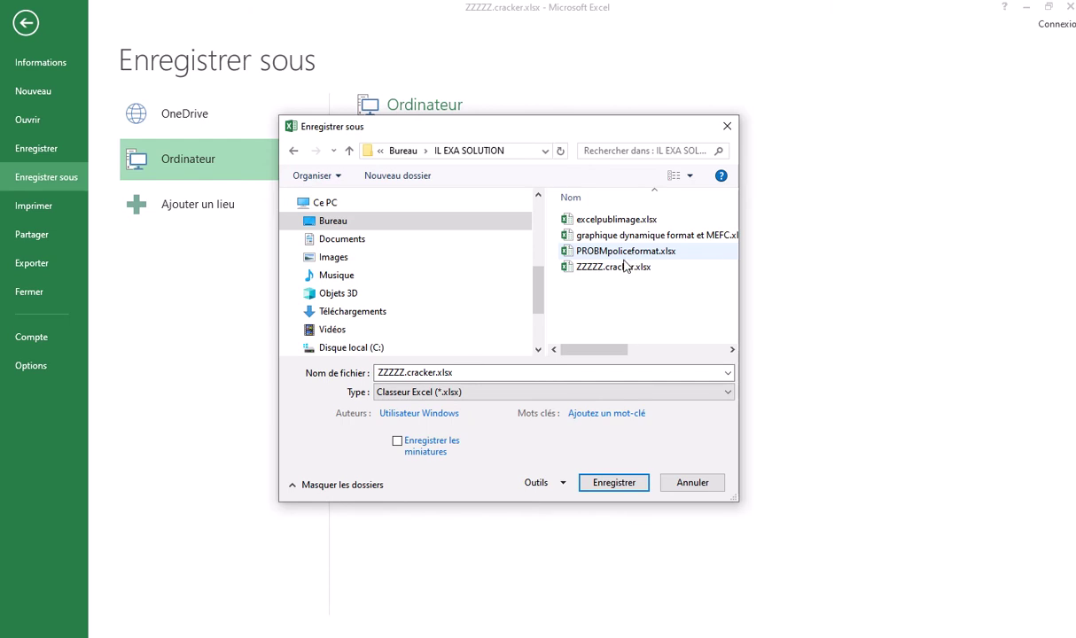
# Edit the file name to ZZZZZ.feuille.xlsx and save the copy
pyautogui.doubleClick(436, 374)
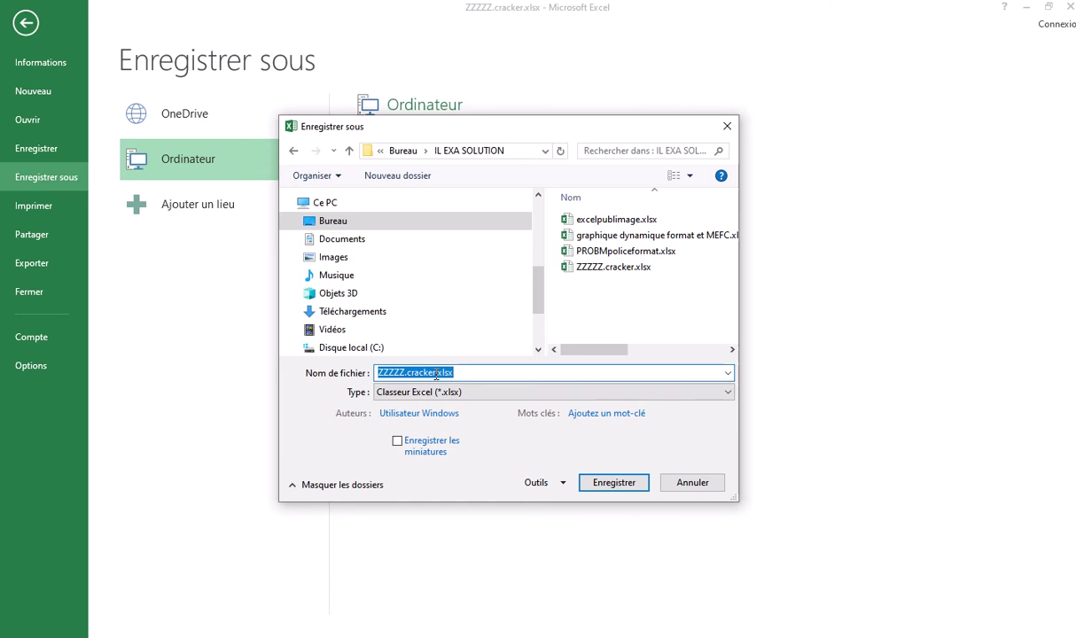
pyautogui.click(436, 373)
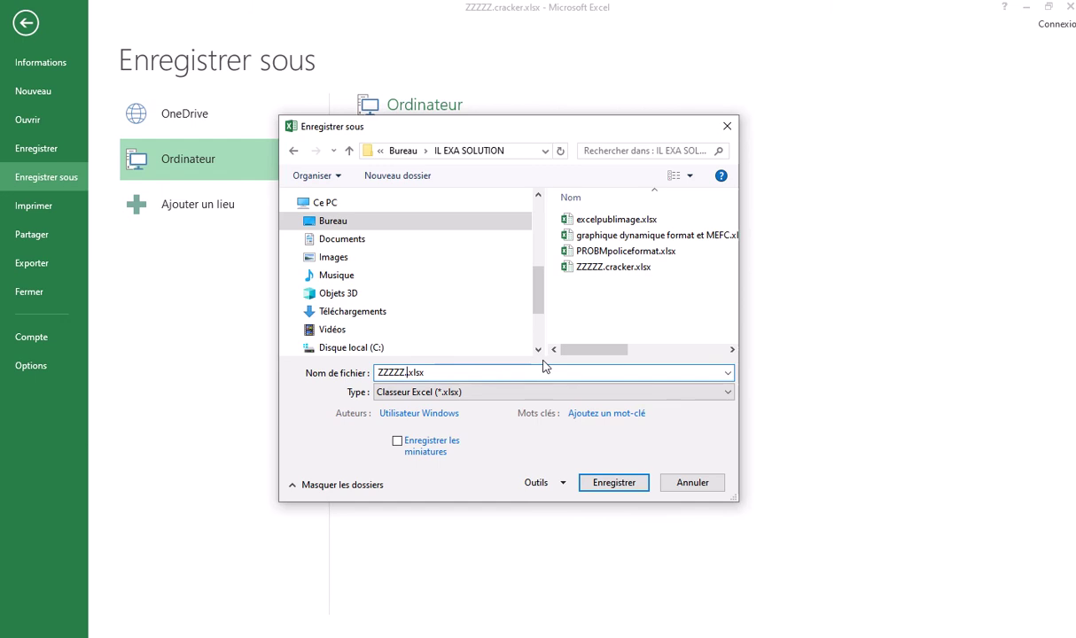
pyautogui.write('feuille.')
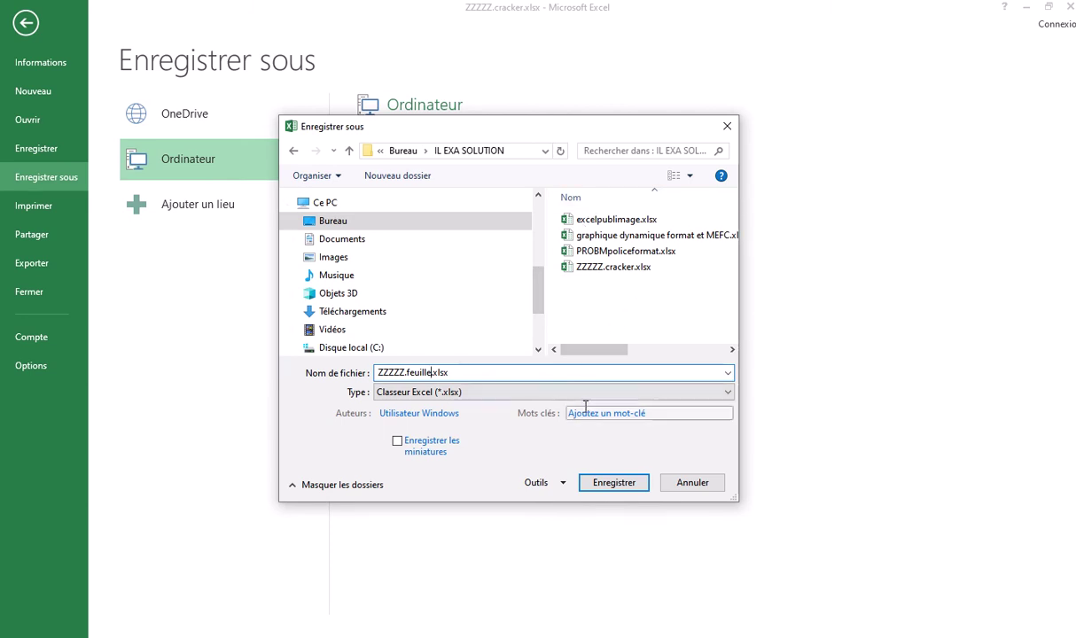
pyautogui.click(616, 483)
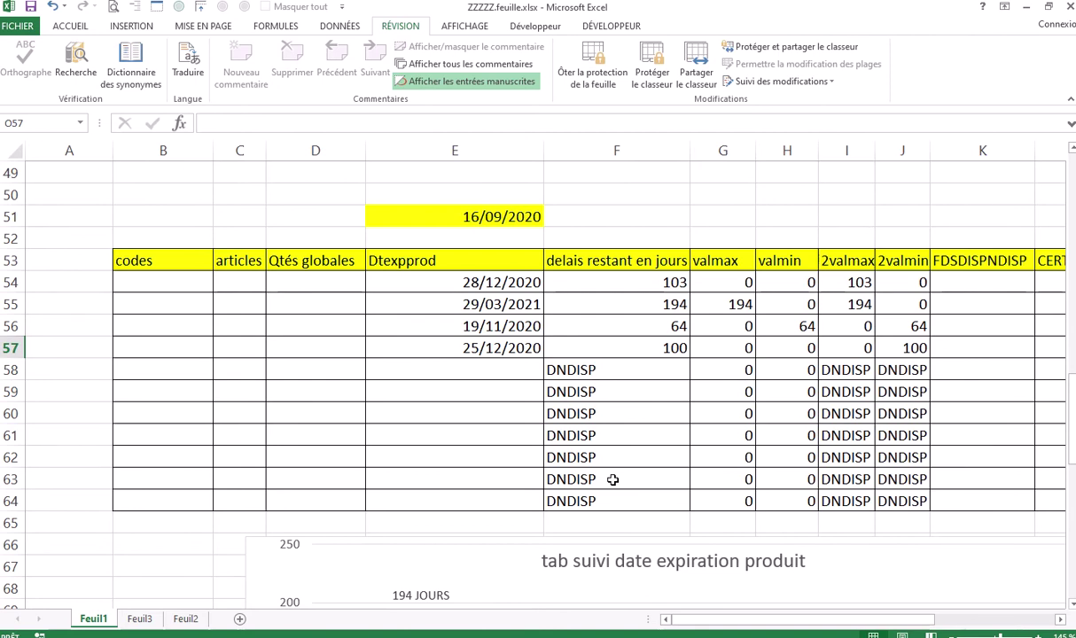
# Close the workbook and Excel, and select ZZZZZ.feuille.xlsx in File Explorer
pyautogui.click(1070, 7)
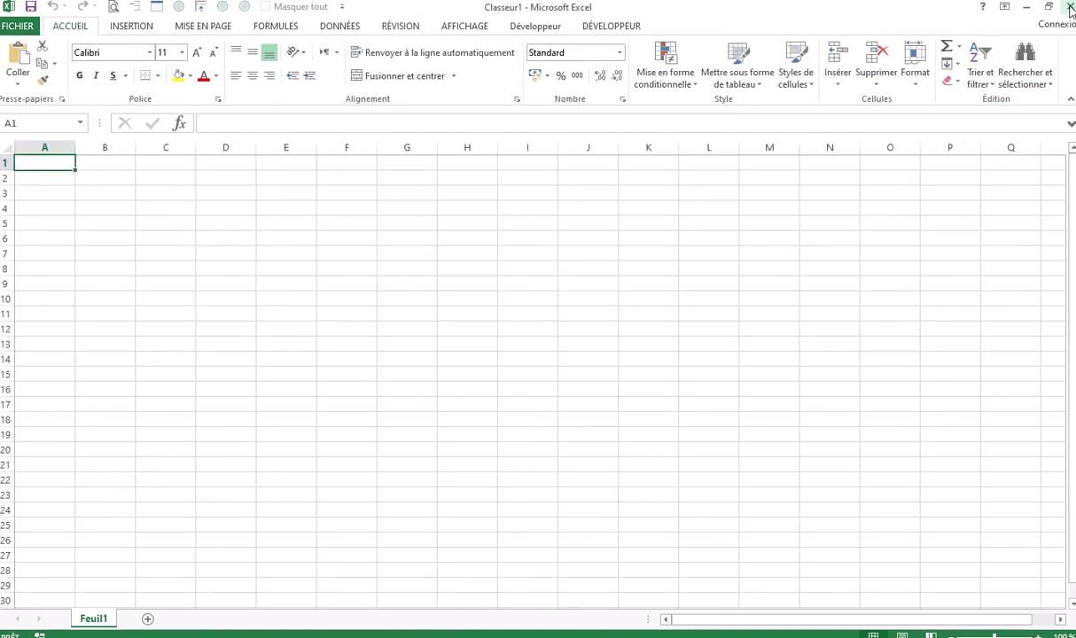
pyautogui.click(1026, 7)
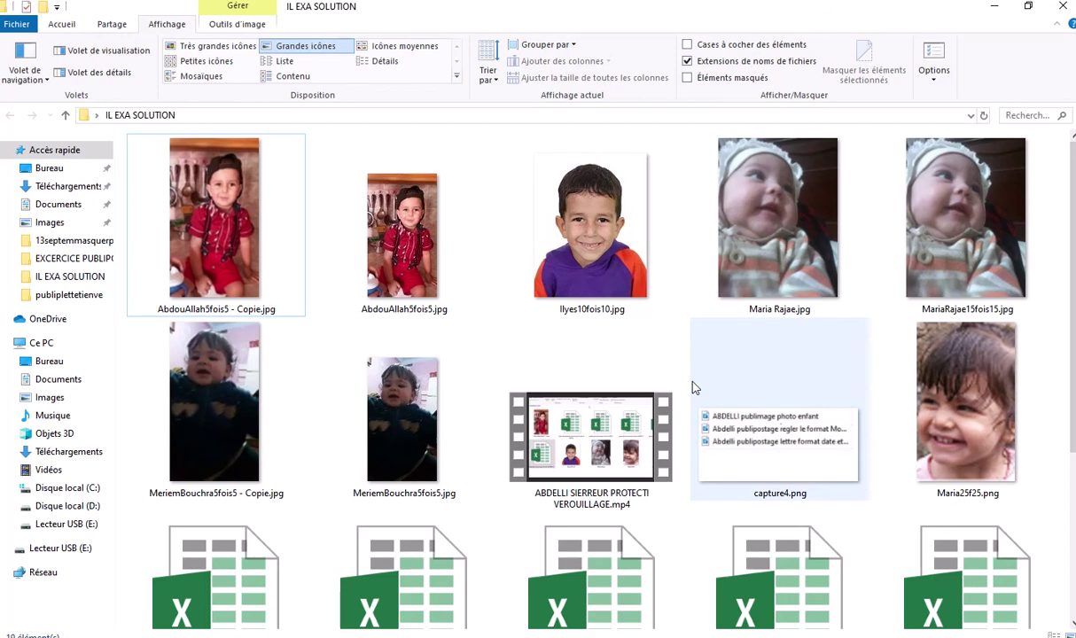
pyautogui.scroll(-1, 694, 388)
pyautogui.scroll(-2, 694, 387)
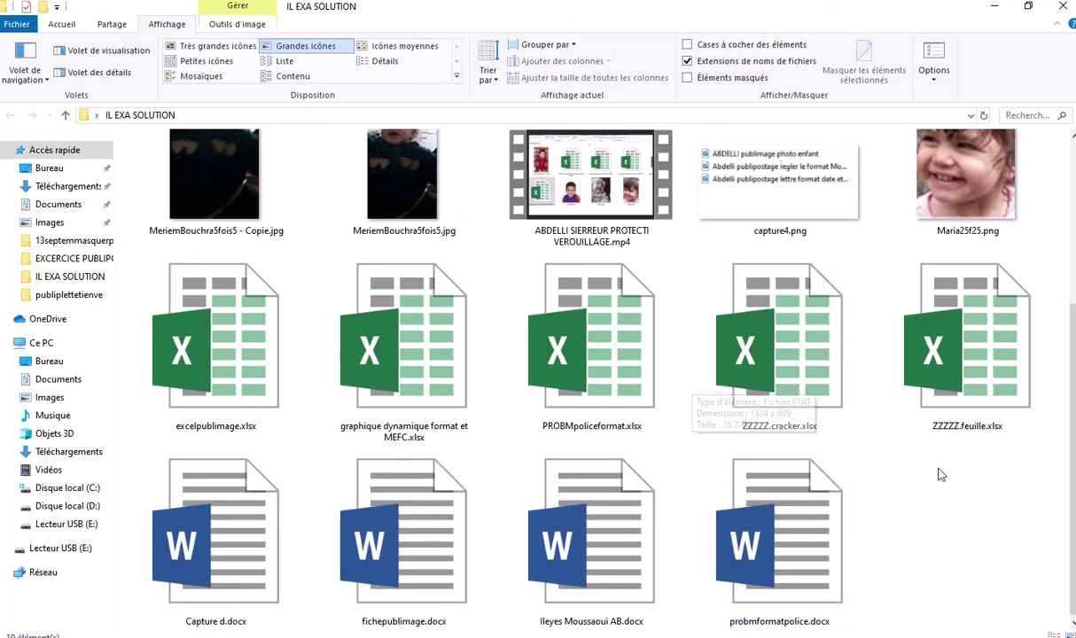
pyautogui.click(970, 431)
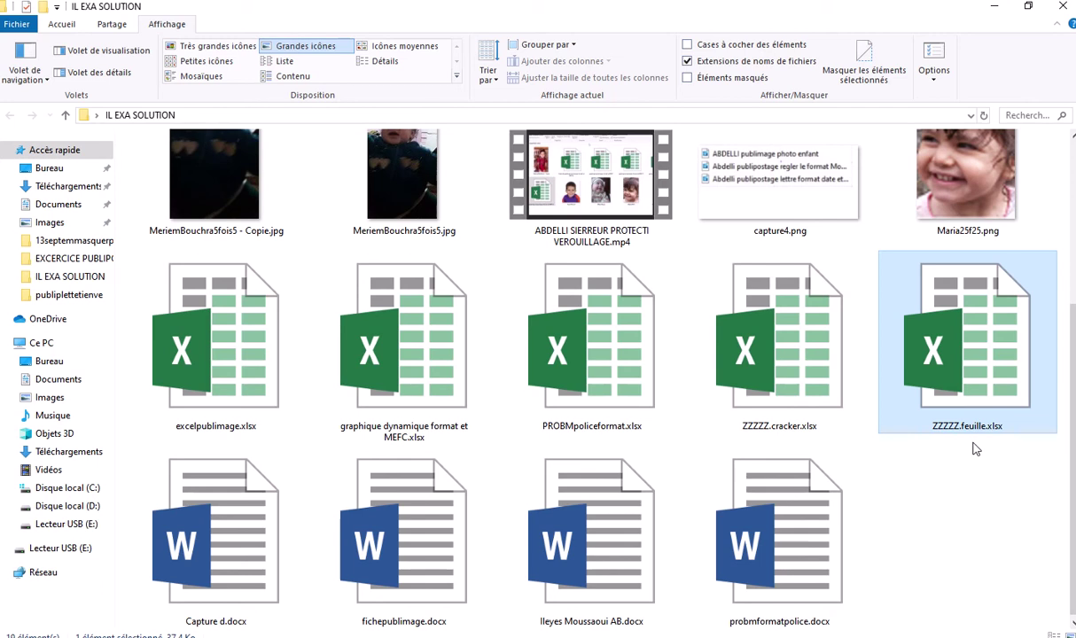
pyautogui.click(975, 450)
pyautogui.click(981, 432)
# Rename ZZZZZ.feuille.xlsx to ZZZZZ.Cracker.xlsx, accepting the name ZZZZZ.Cracker (2).xlsx
pyautogui.click(984, 429)
pyautogui.click(986, 426)
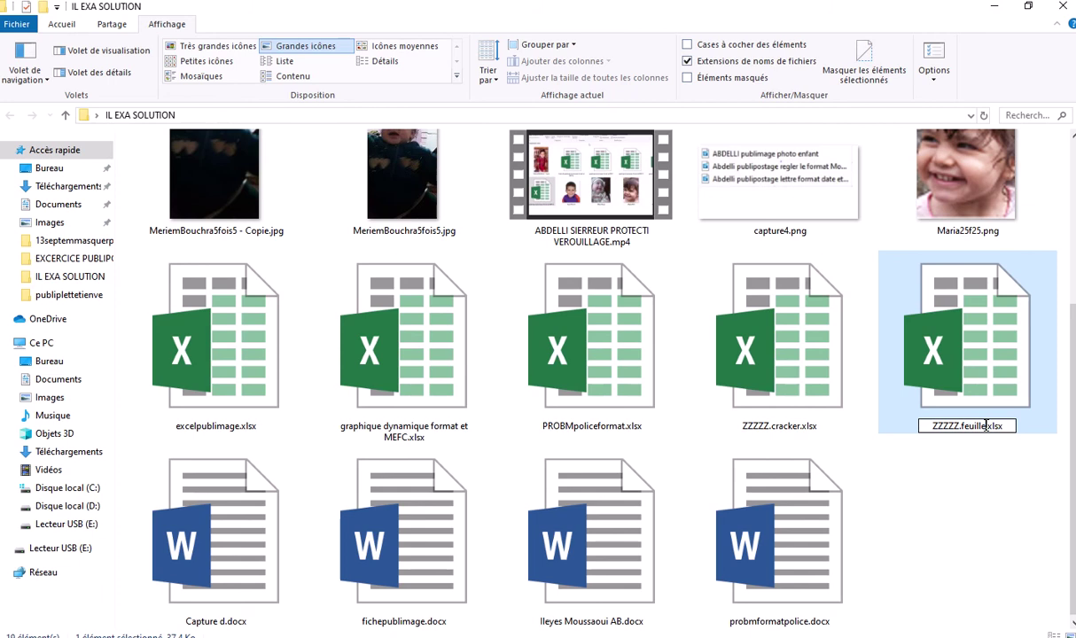
pyautogui.press('BackSpace')
pyautogui.press('BackSpace')
pyautogui.press('BackSpace')
pyautogui.press('BackSpace')
pyautogui.press('BackSpace')
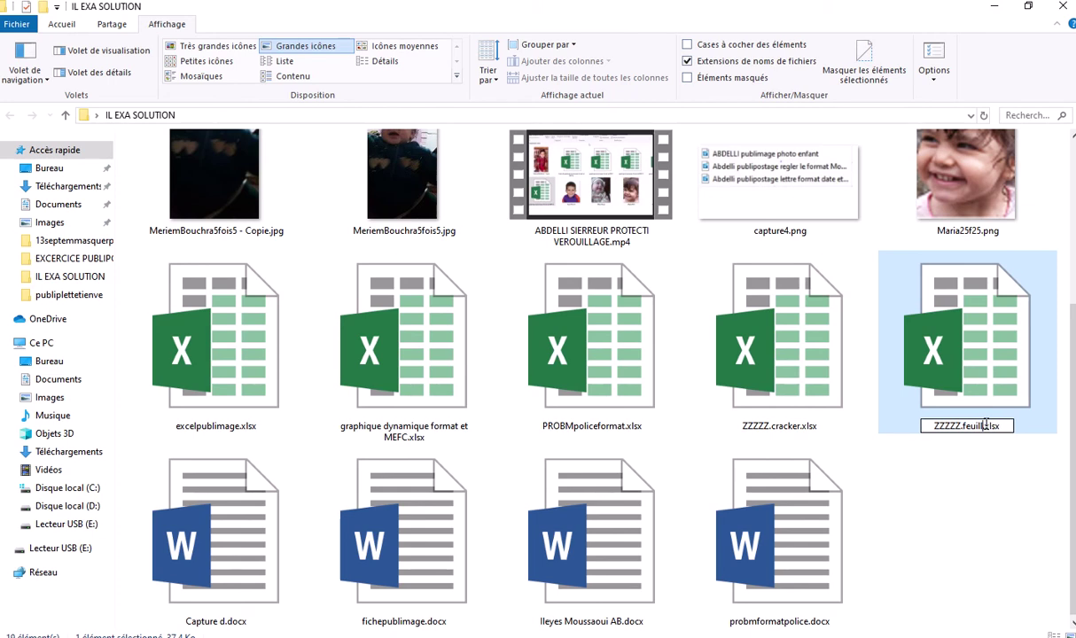
pyautogui.press('BackSpace')
pyautogui.press('BackSpace')
pyautogui.press('BackSpace')
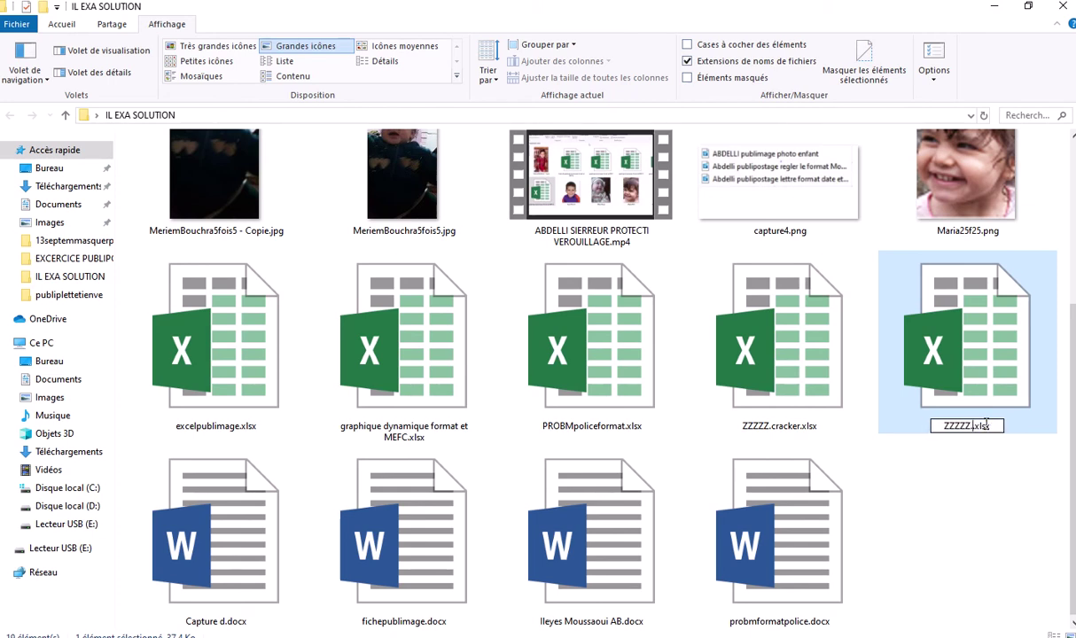
pyautogui.write('.Cra')
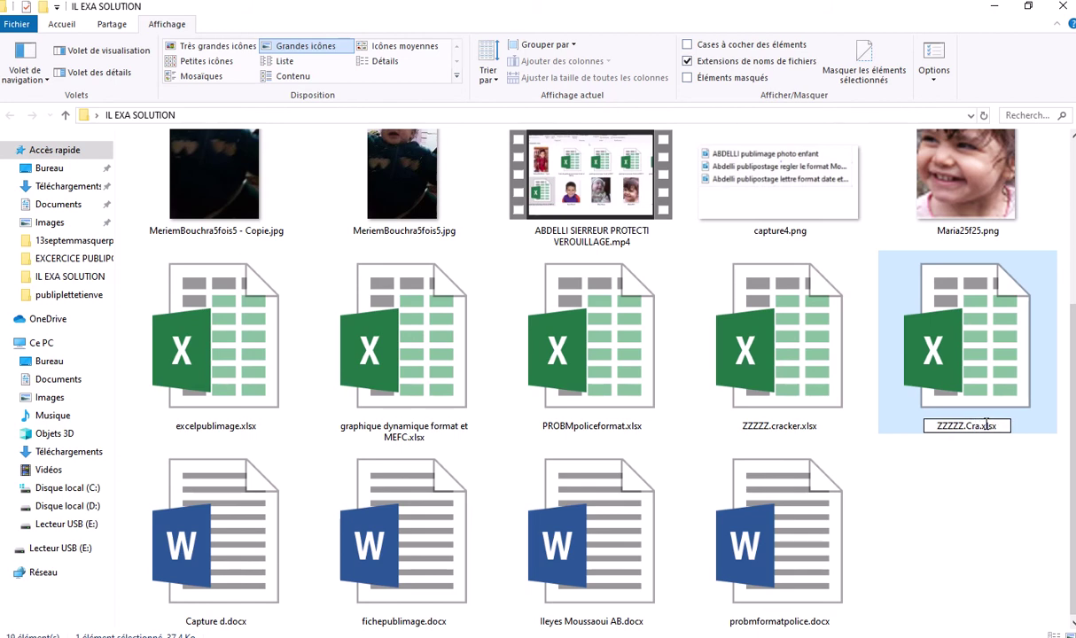
pyautogui.write('cker')
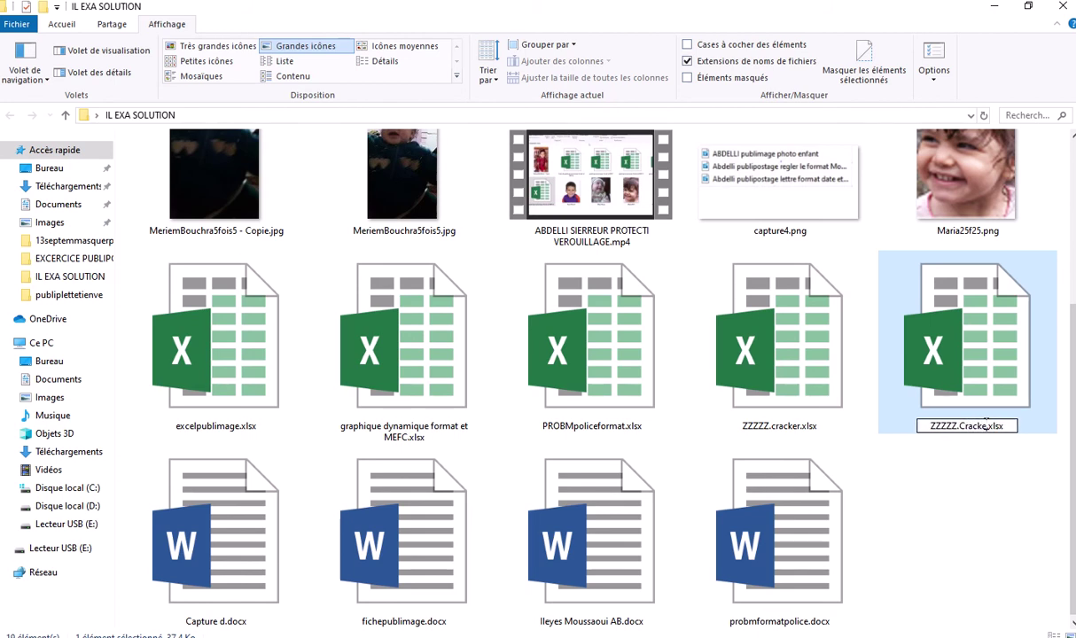
pyautogui.press('Return')
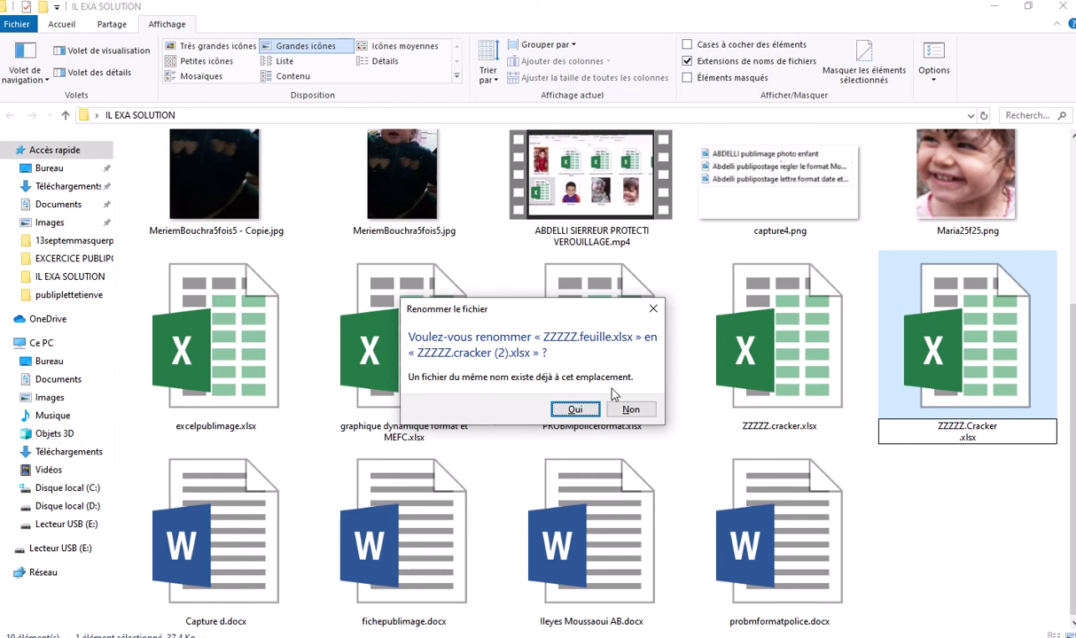
pyautogui.click(577, 409)
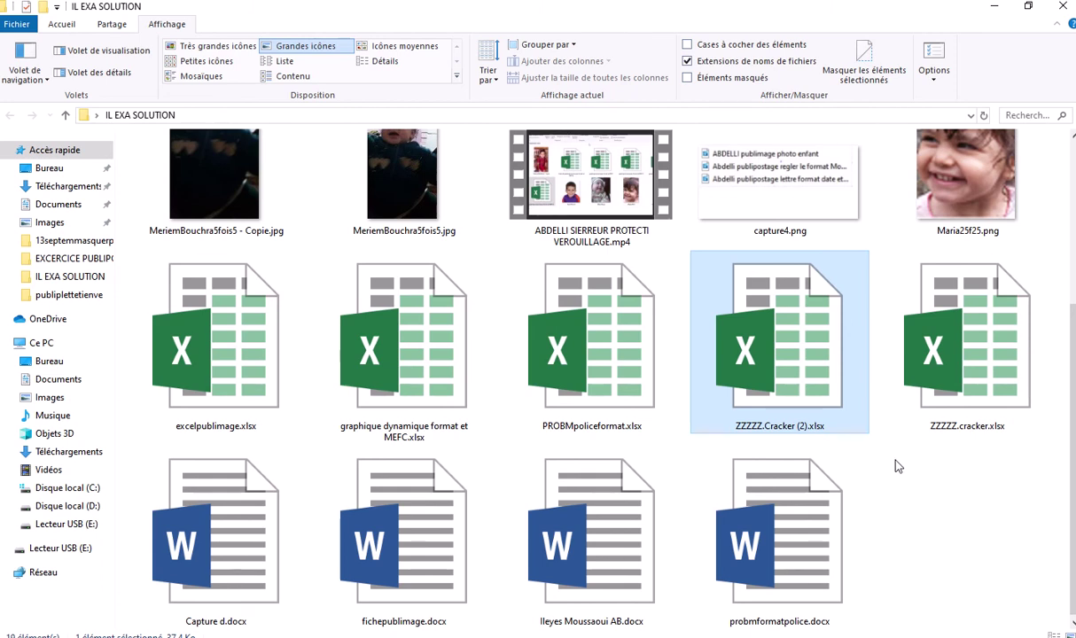
# Permanently delete the duplicate ZZZZZ.Cracker (2).xlsx with Shift+Delete, confirming with Oui
pyautogui.scroll(3, 904, 484)
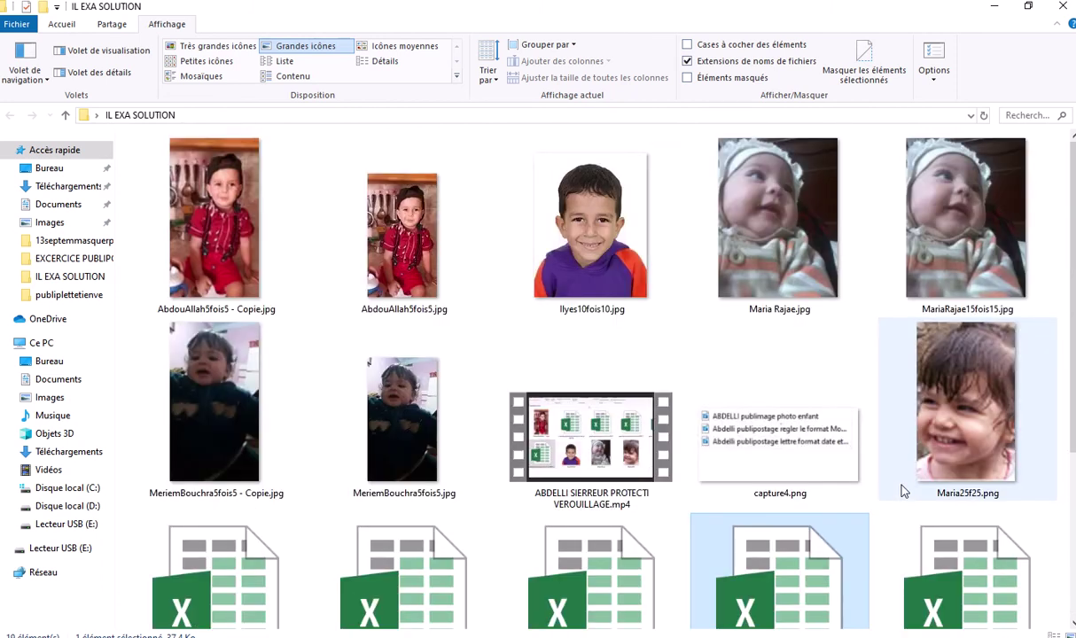
pyautogui.scroll(-3, 903, 490)
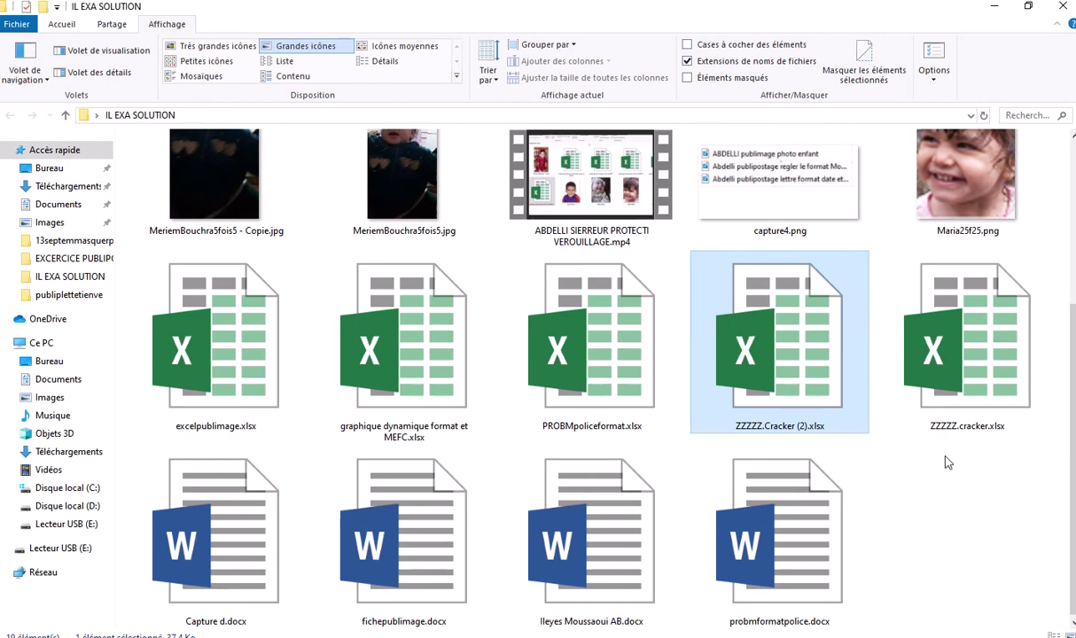
pyautogui.click(904, 447)
pyautogui.click(808, 436)
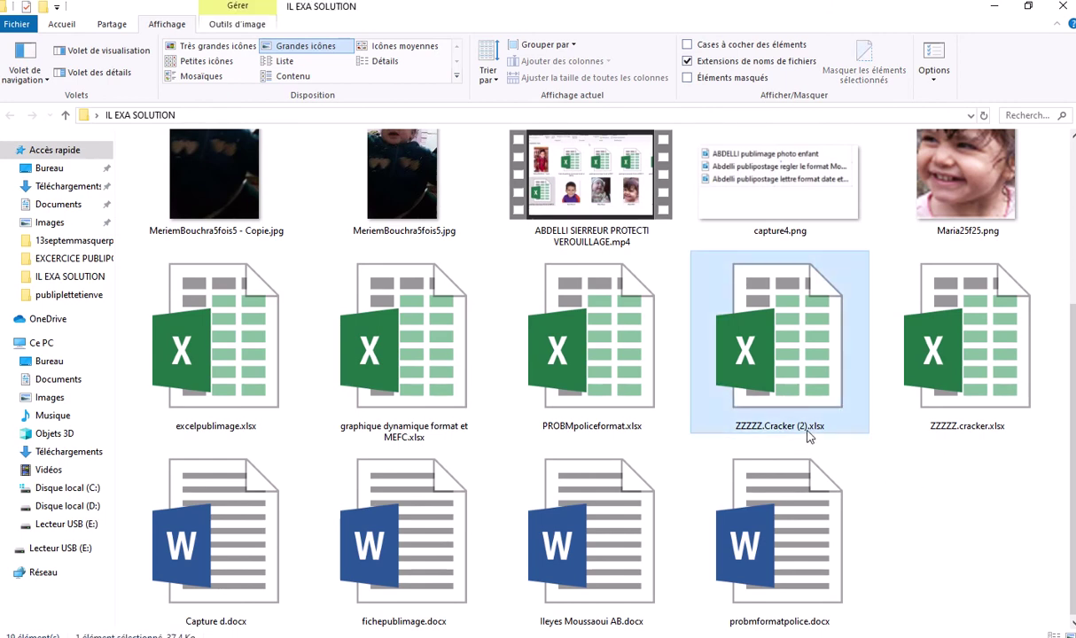
pyautogui.click(808, 432)
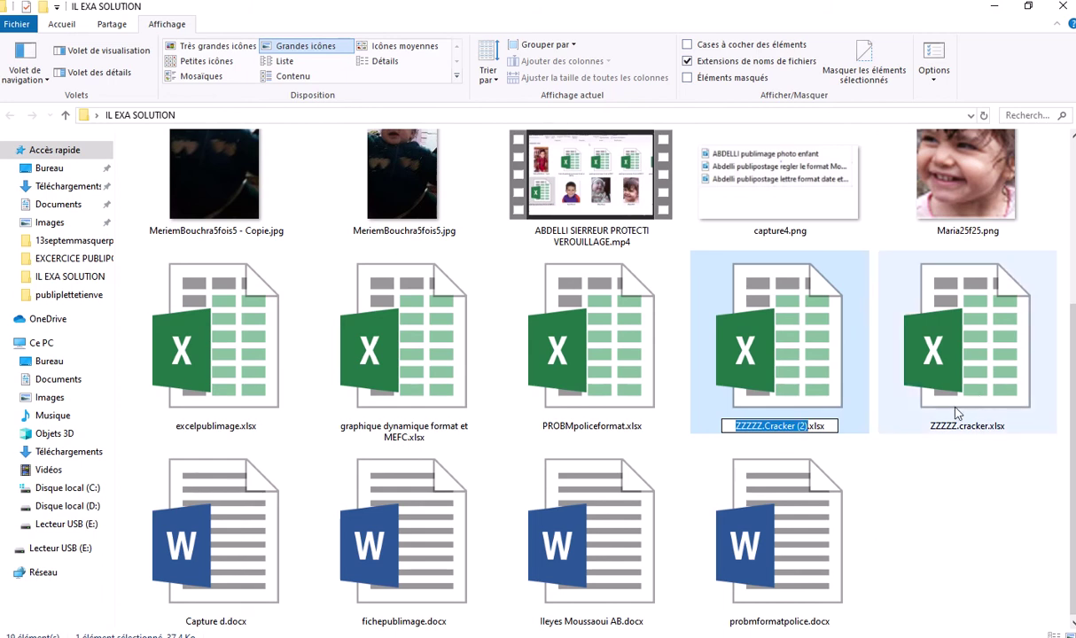
pyautogui.click(834, 390)
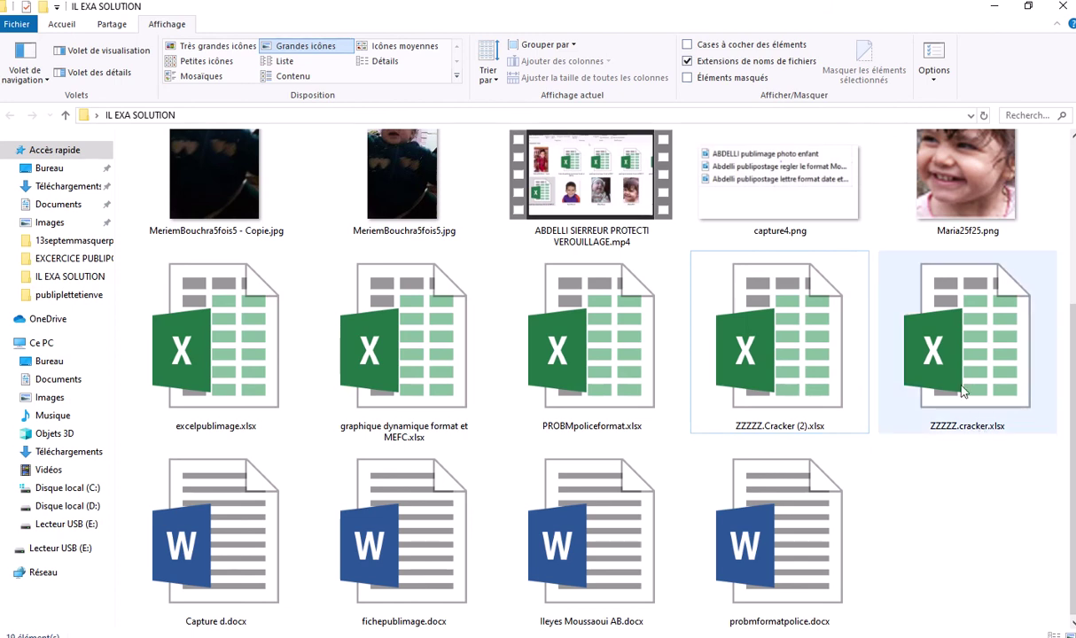
pyautogui.click(803, 395)
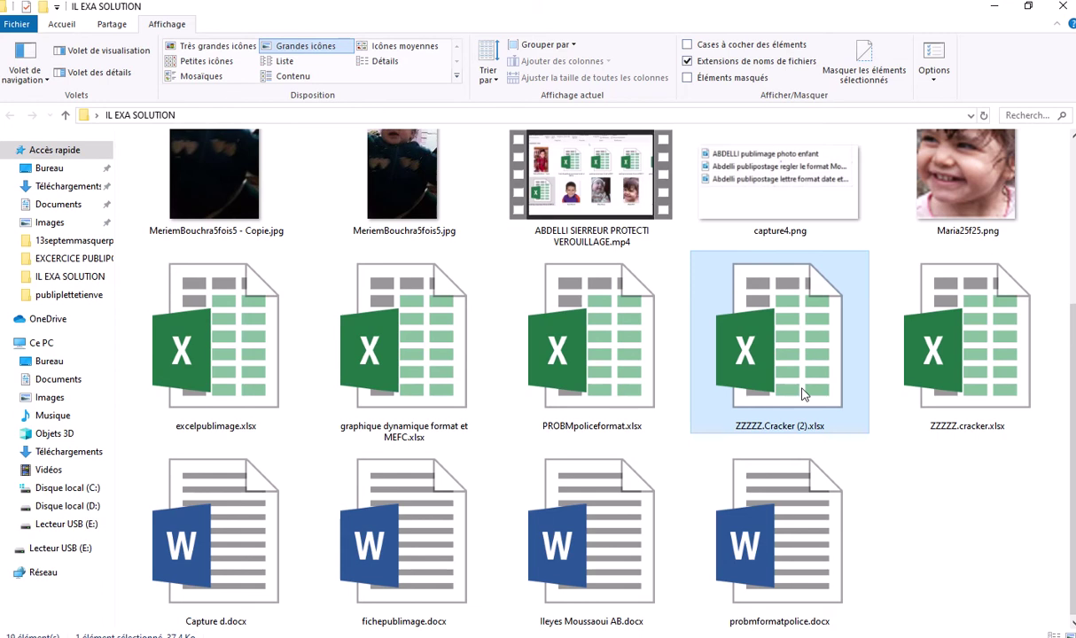
pyautogui.hotkey('shift', 'Delete')
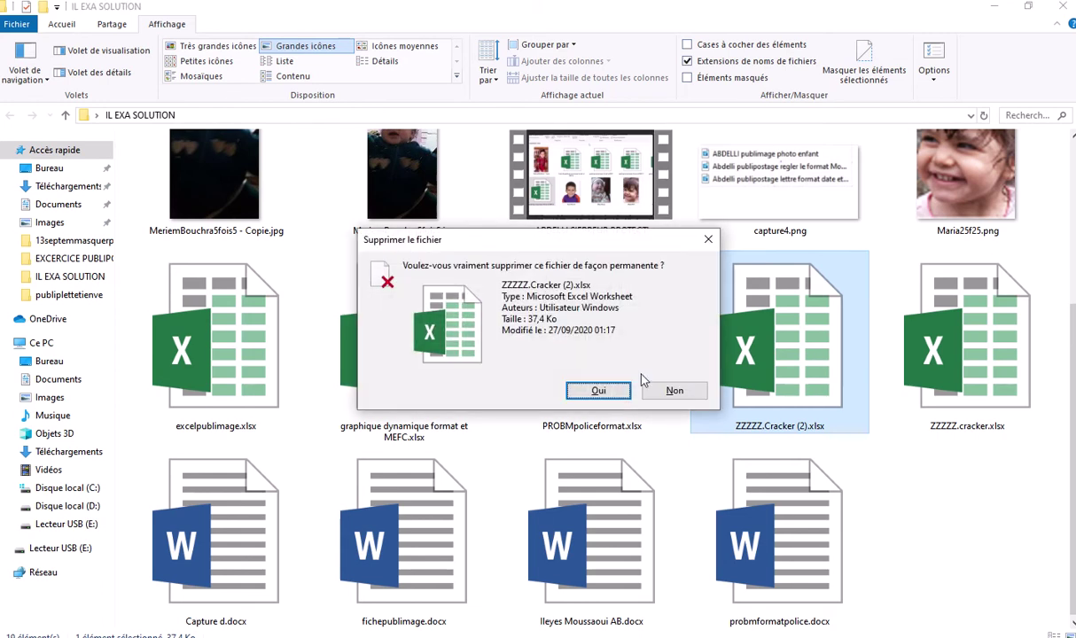
pyautogui.click(587, 390)
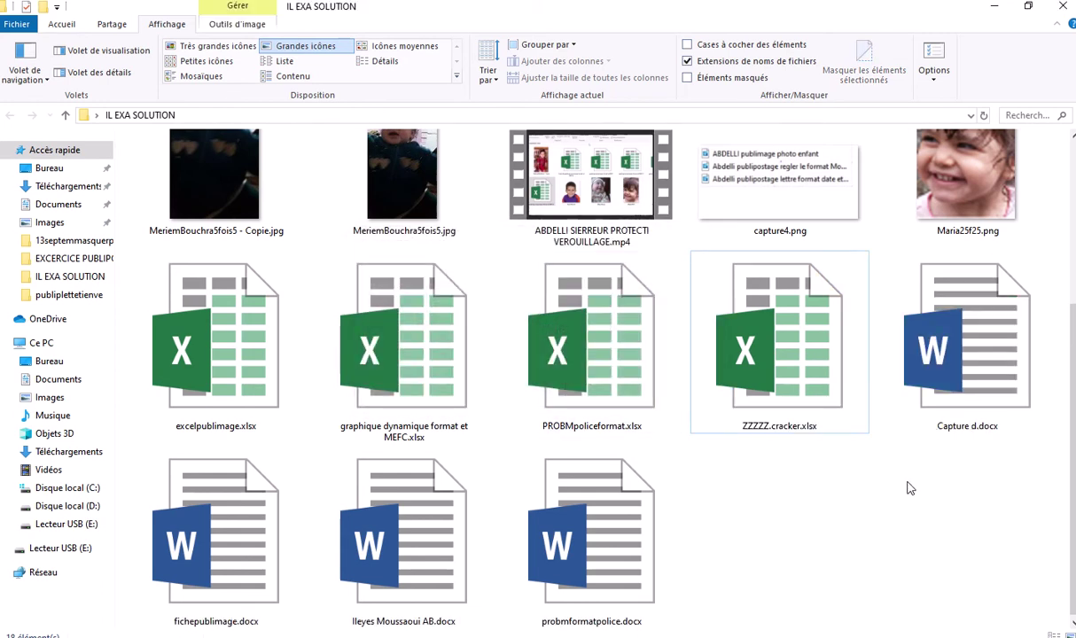
pyautogui.click(795, 430)
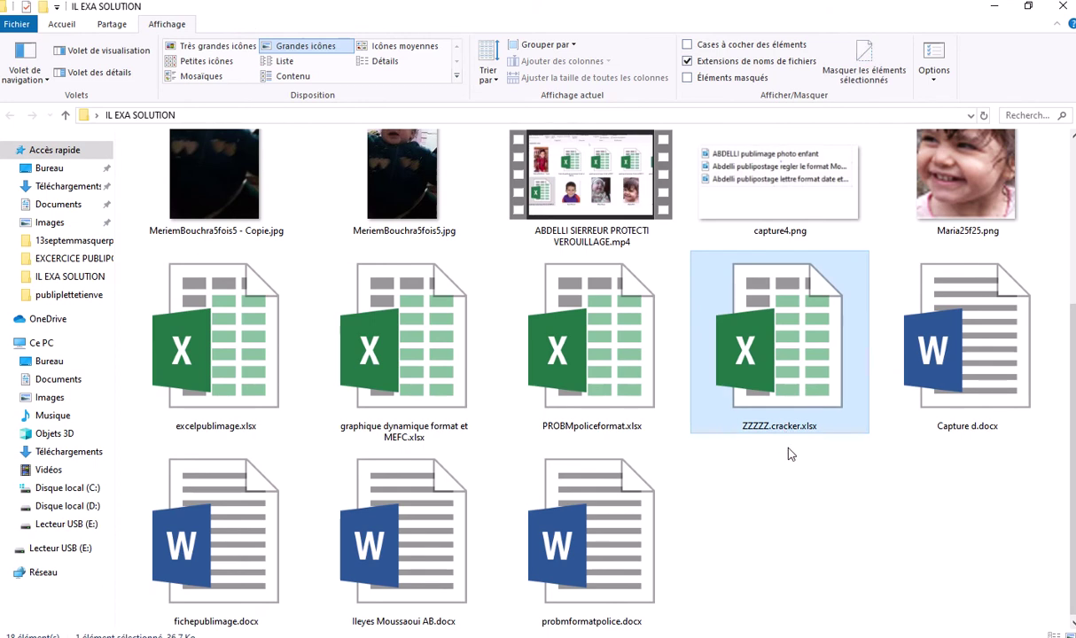
# Rename ZZZZZ.cracker.xlsx to ZZZZZ.cracker.zip and confirm the extension change
pyautogui.click(782, 429)
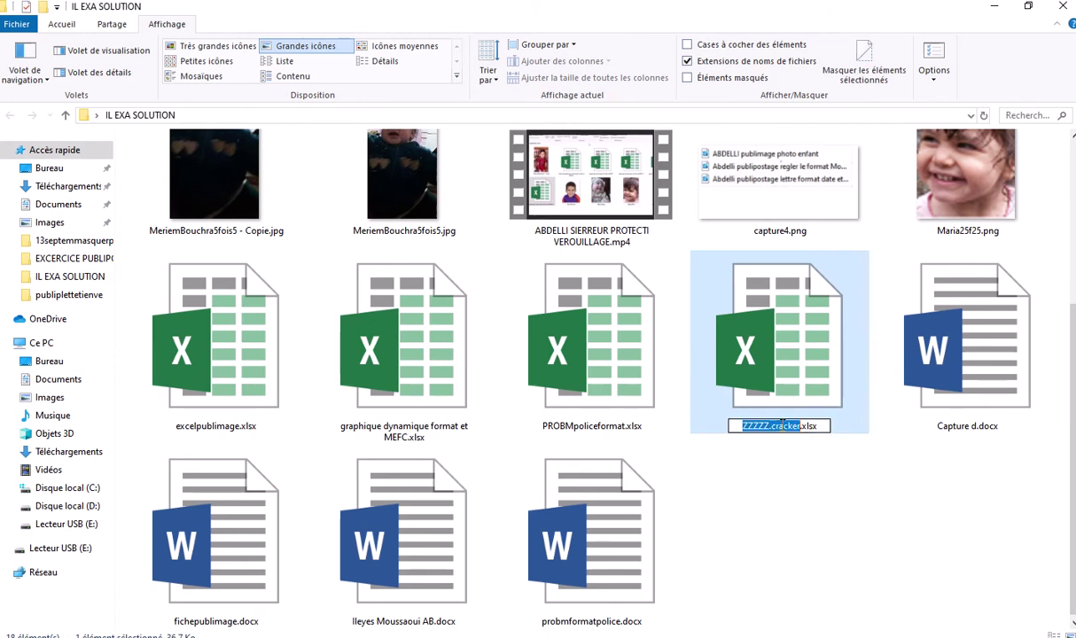
pyautogui.click(820, 427)
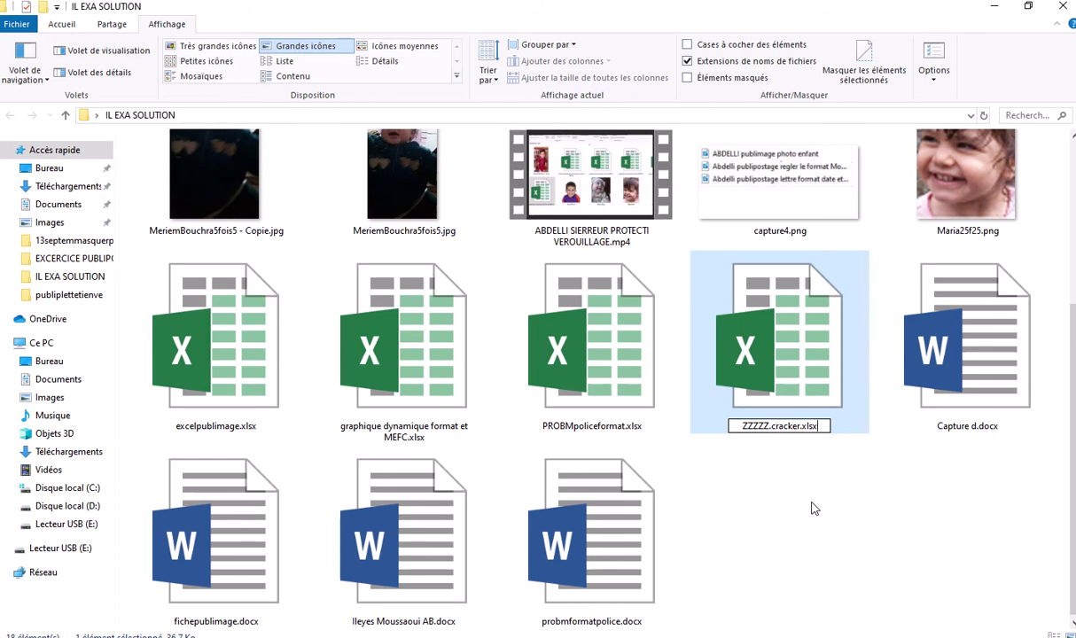
pyautogui.press('BackSpace')
pyautogui.press('BackSpace')
pyautogui.press('BackSpace')
pyautogui.press('BackSpace')
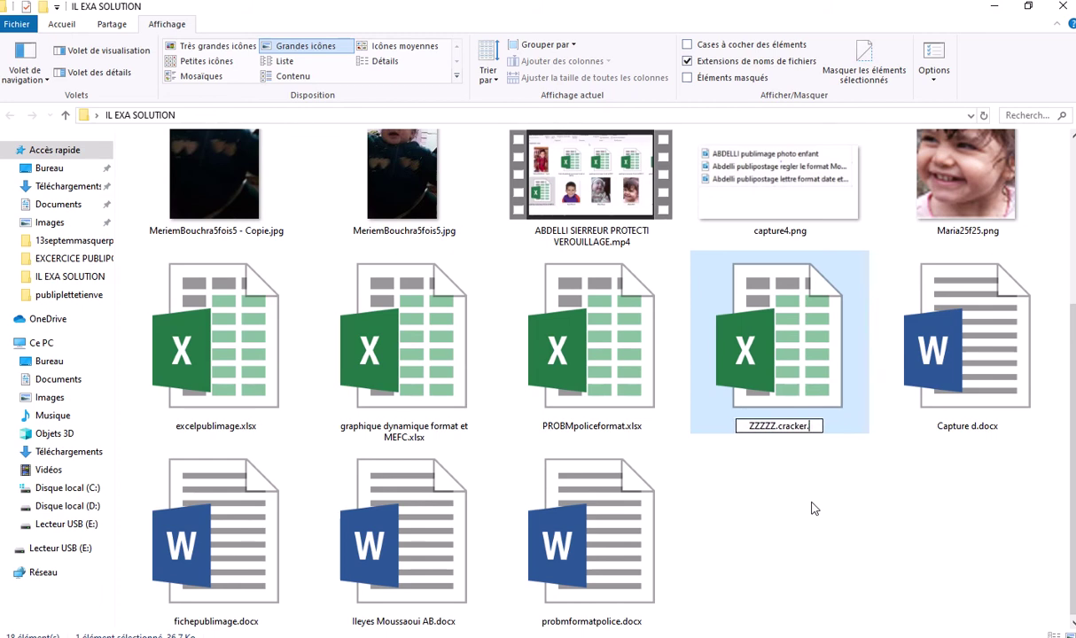
pyautogui.write('zip')
pyautogui.press('Return')
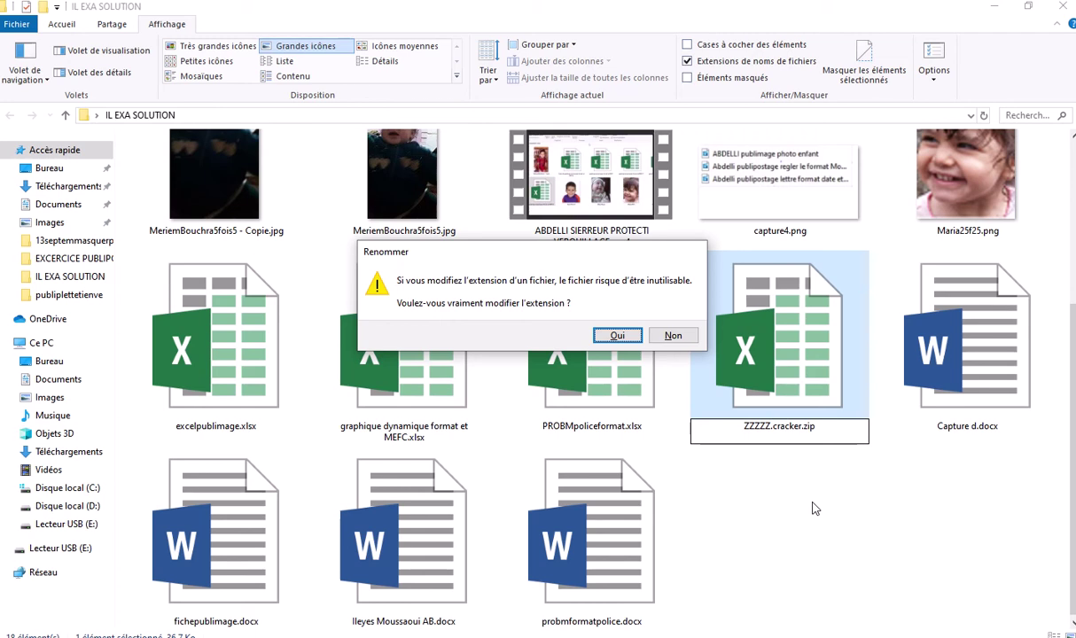
pyautogui.click(639, 341)
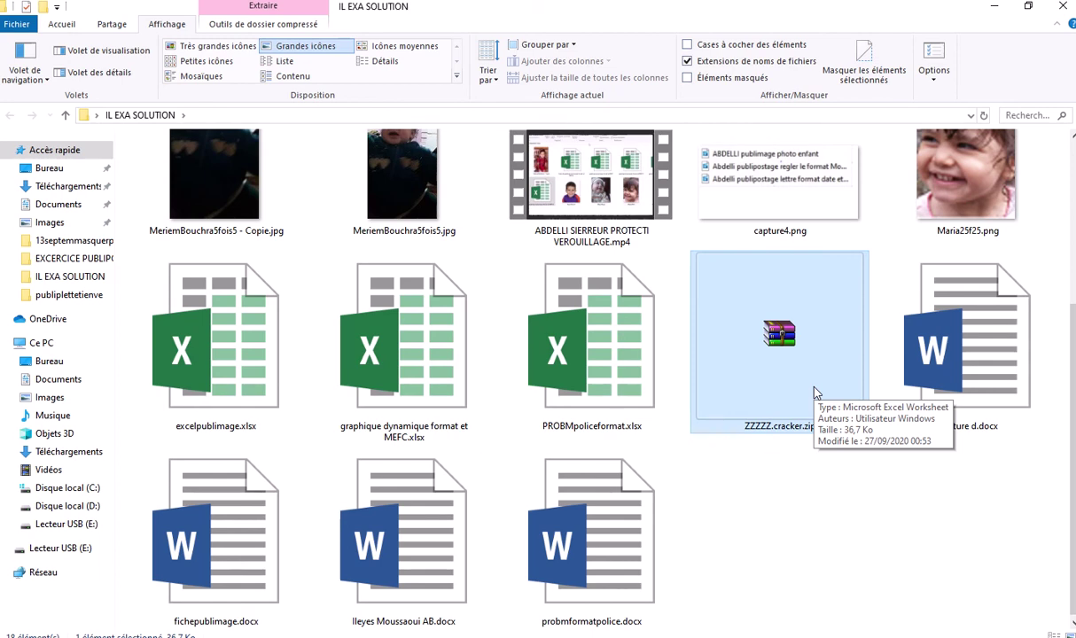
# Open ZZZZZ.cracker.zip in WinRAR and navigate to the xl\worksheets folder
pyautogui.doubleClick(781, 352)
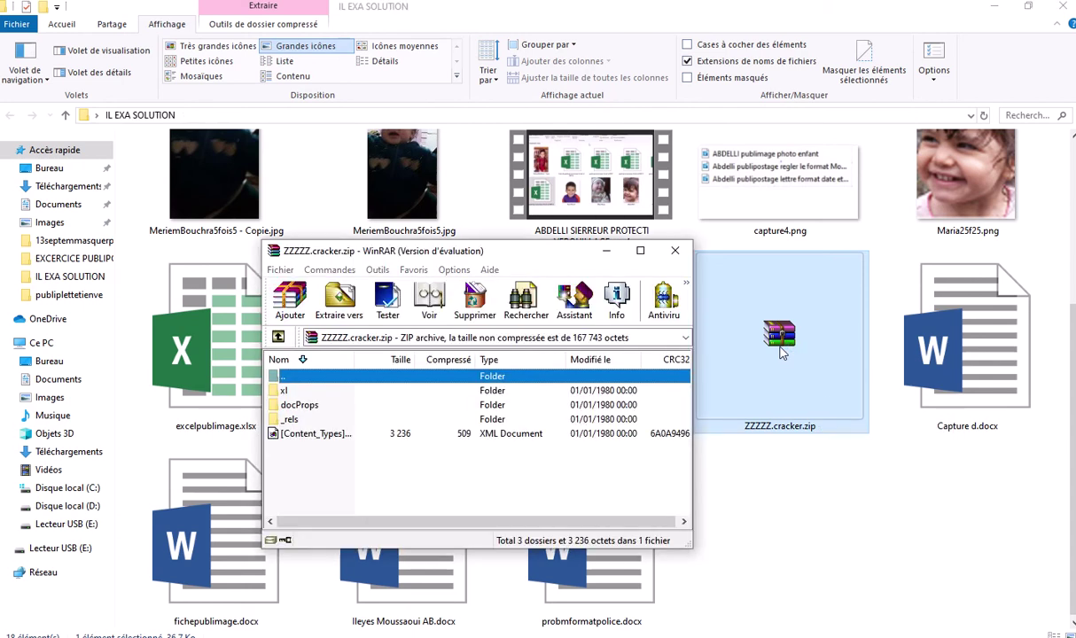
pyautogui.click(593, 342)
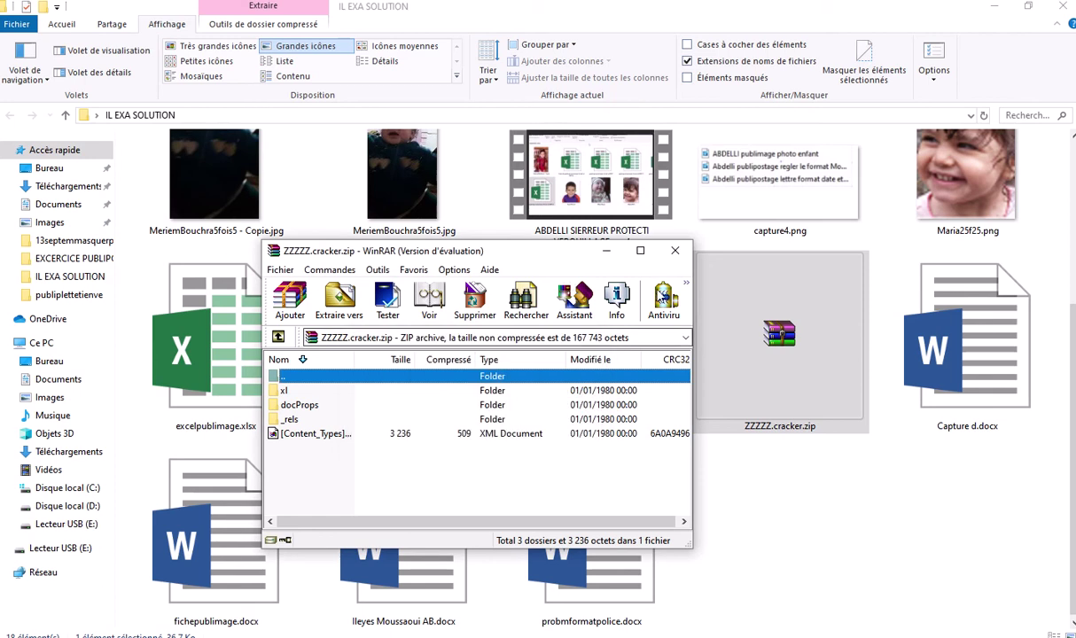
pyautogui.click(639, 250)
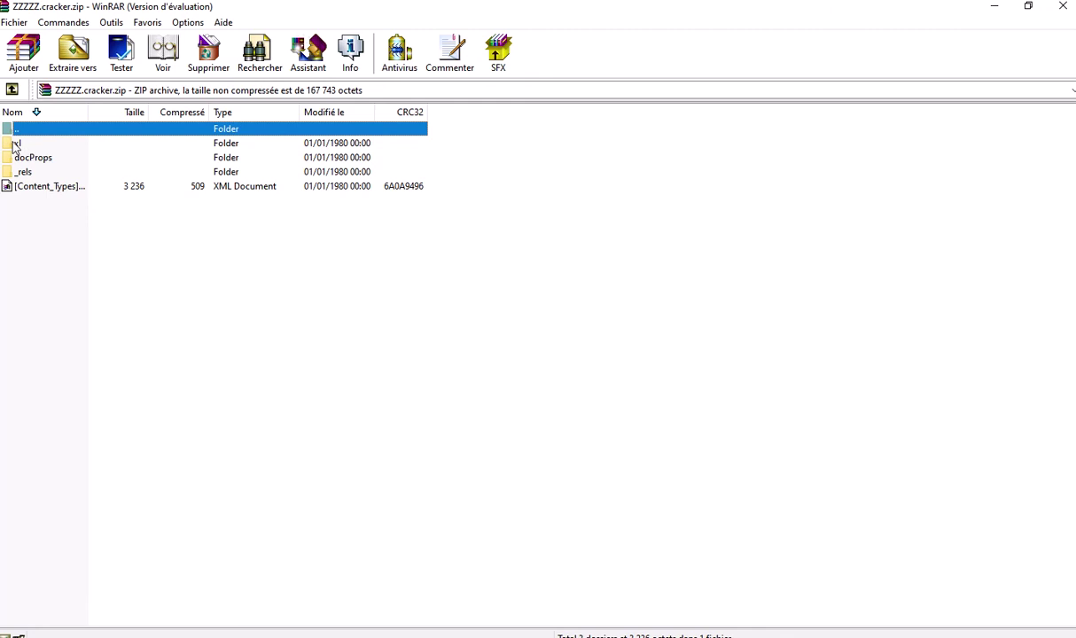
pyautogui.doubleClick(16, 143)
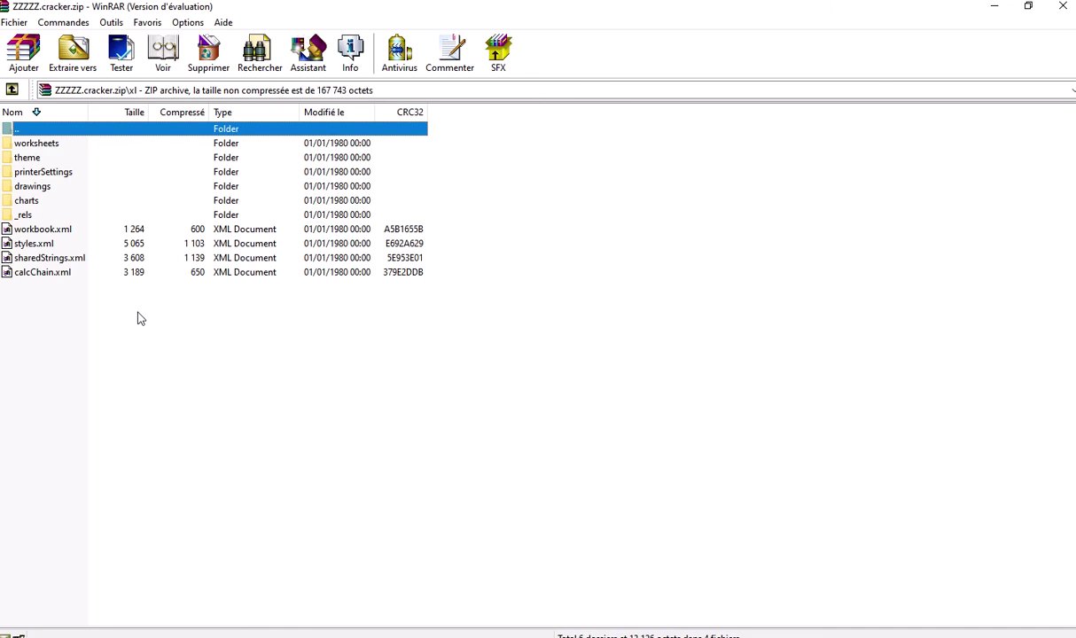
pyautogui.doubleClick(46, 143)
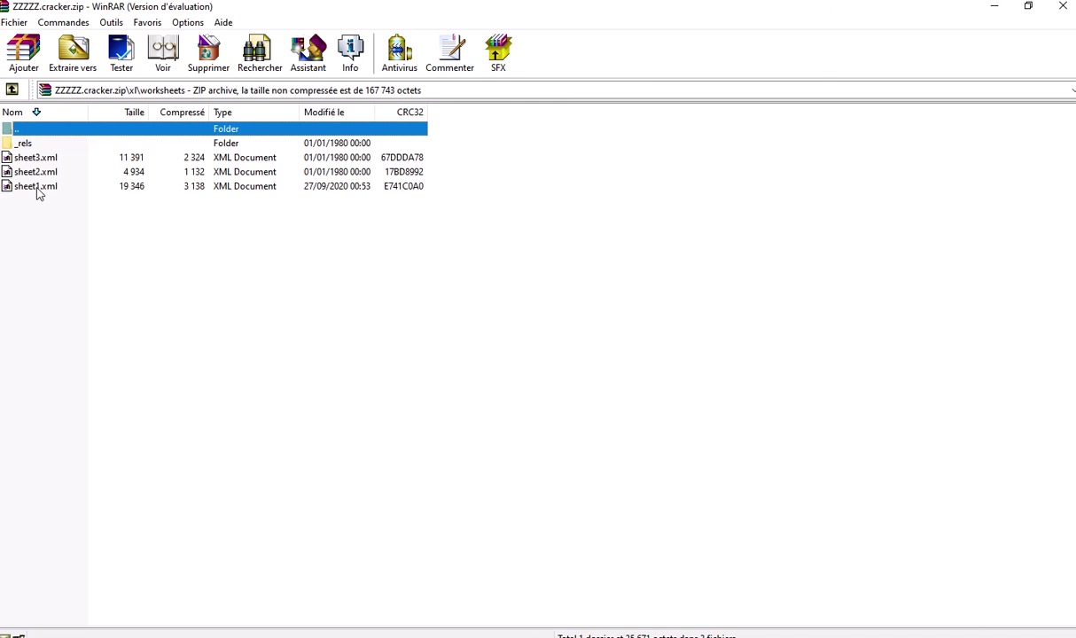
# Drag sheet1.xml out of the archive into the IL EXA SOLUTION folder
pyautogui.click(38, 188)
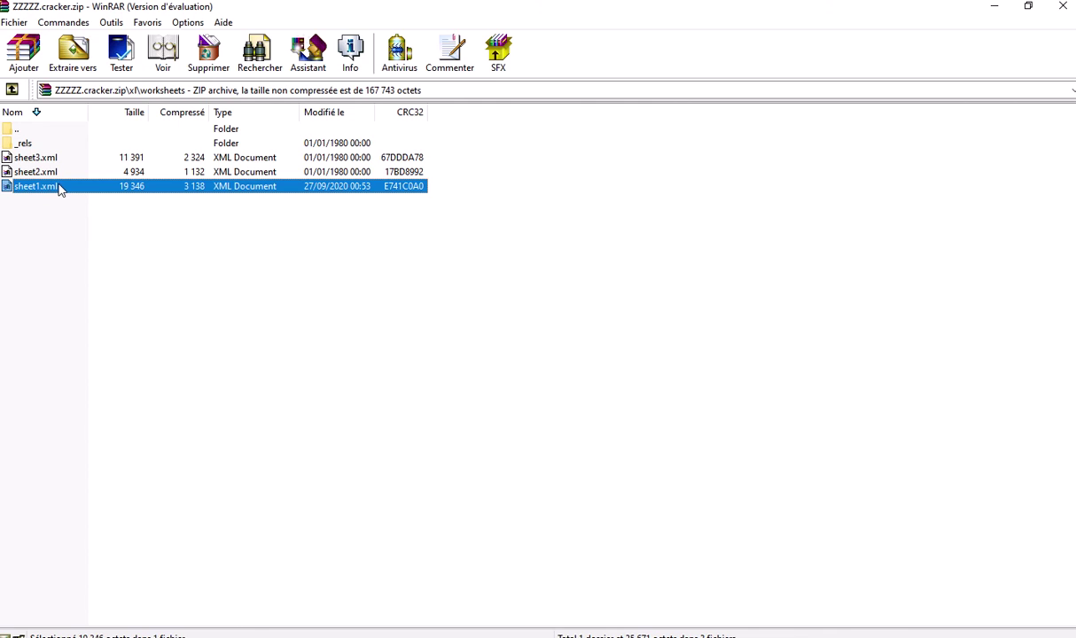
pyautogui.rightClick(57, 188)
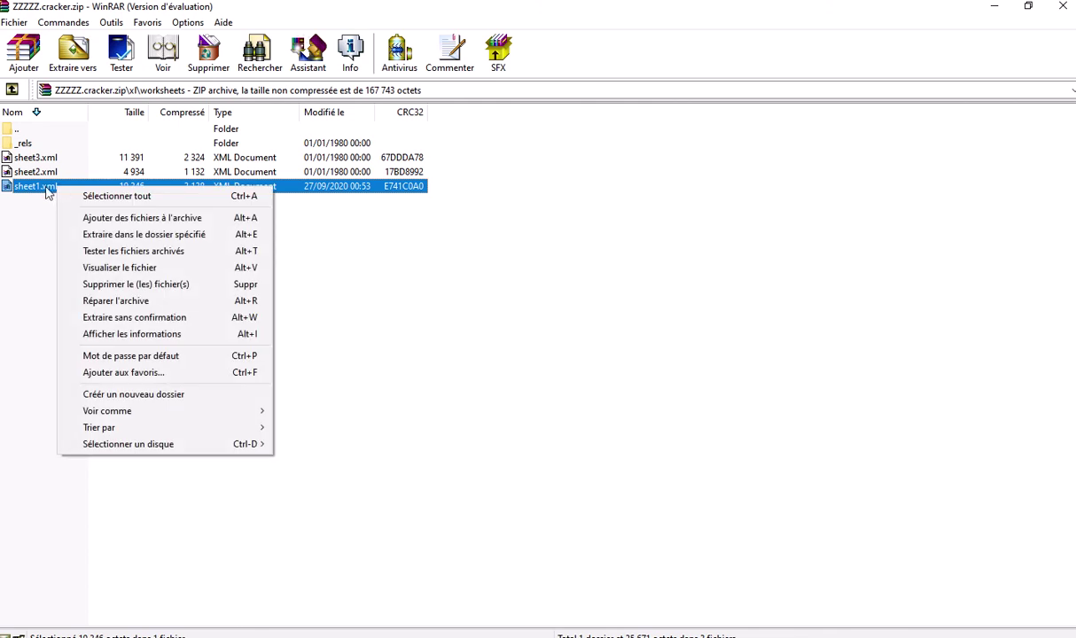
pyautogui.click(39, 193)
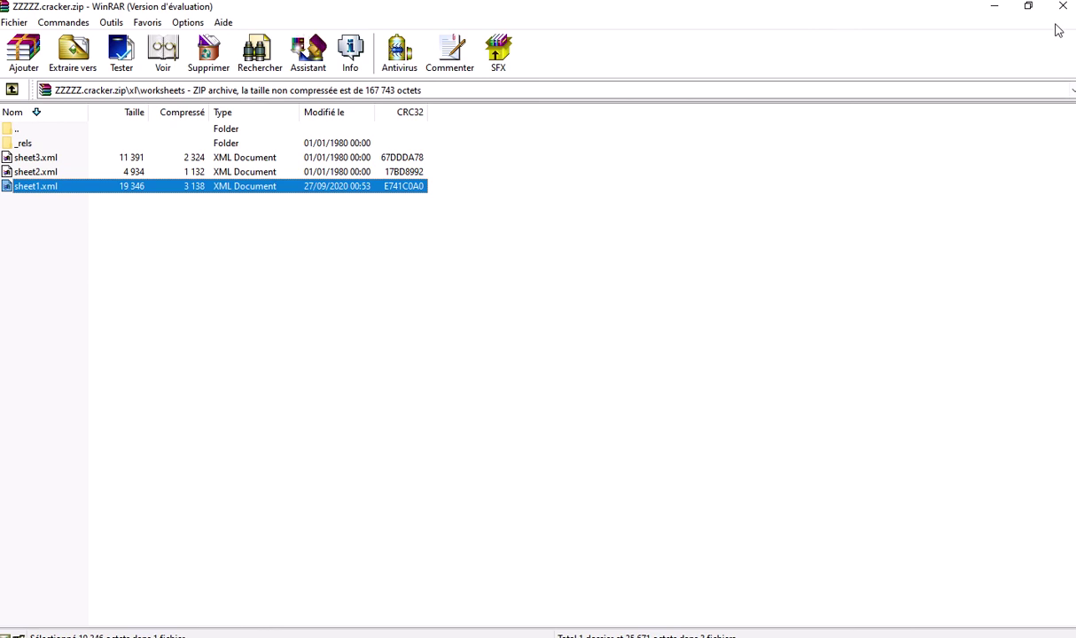
pyautogui.click(1027, 7)
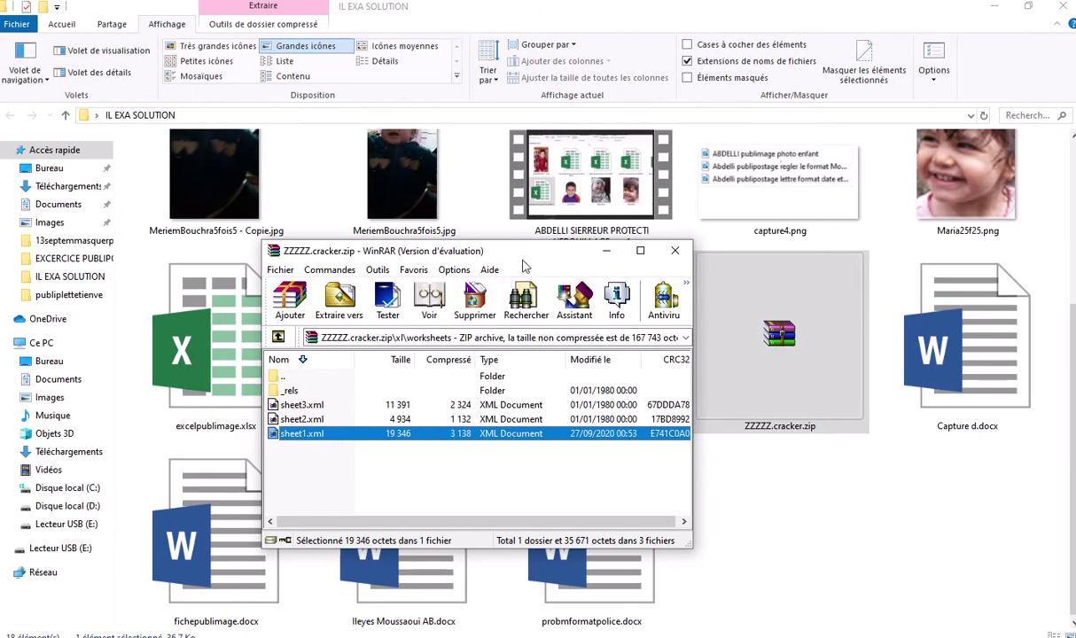
pyautogui.moveTo(523, 252); pyautogui.dragTo(360, 103)
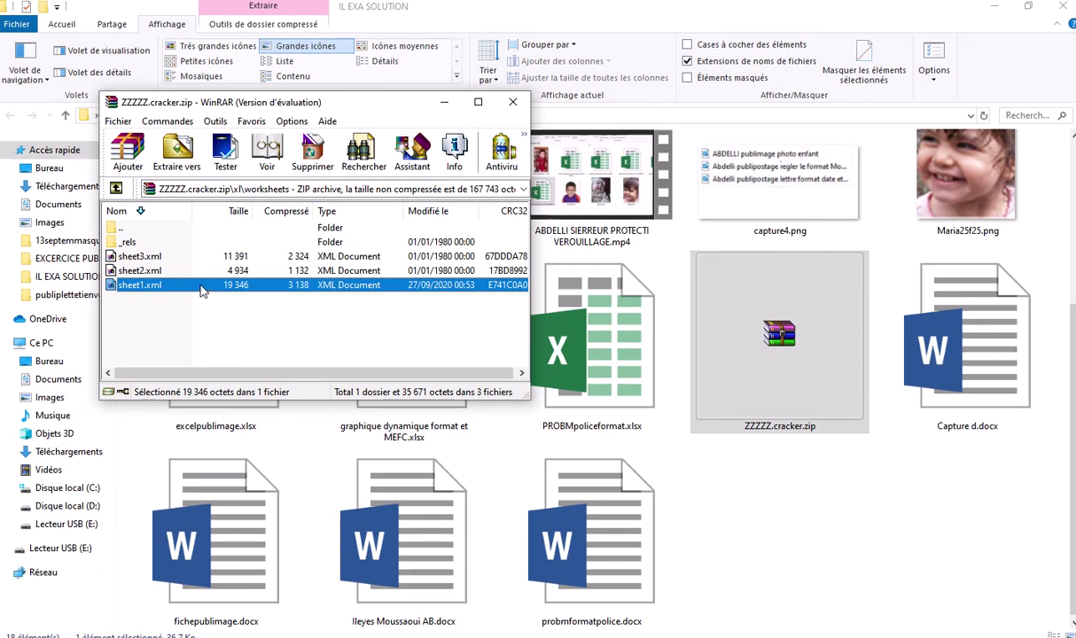
pyautogui.moveTo(202, 291); pyautogui.dragTo(826, 506)
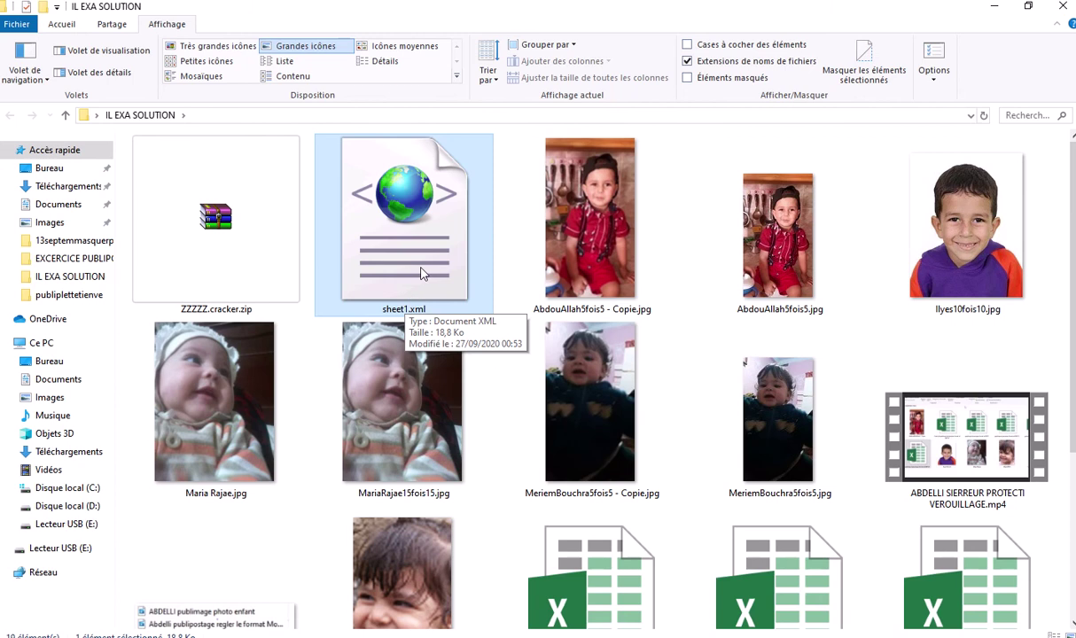
# Open the extracted sheet1.xml with WordPad through Ouvrir avec
pyautogui.doubleClick(405, 227)
pyautogui.rightClick(411, 238)
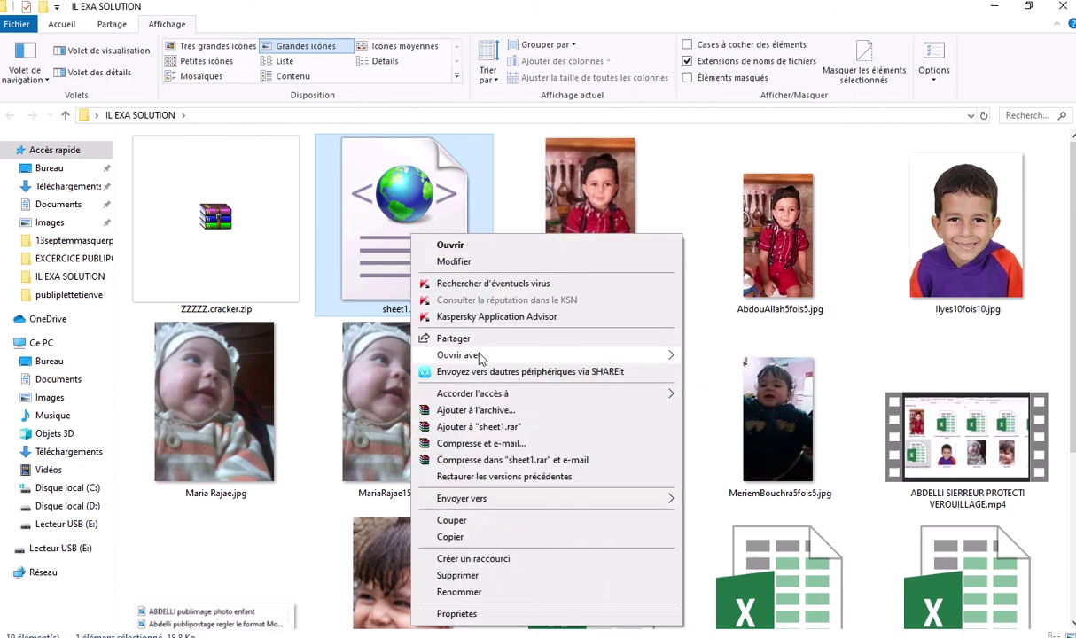
pyautogui.moveTo(479, 357)
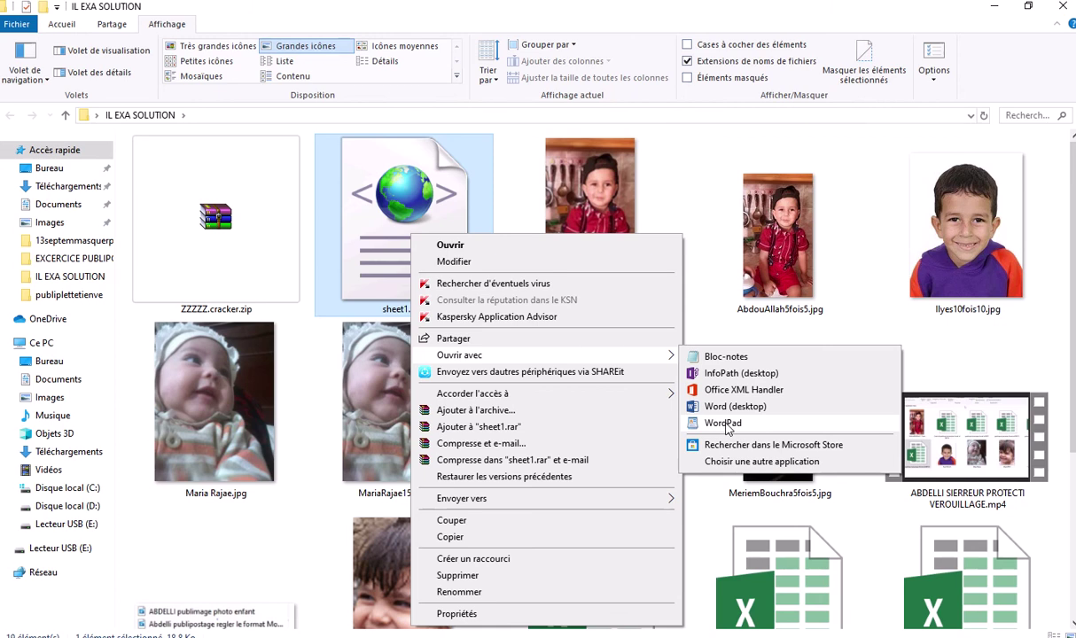
pyautogui.click(724, 423)
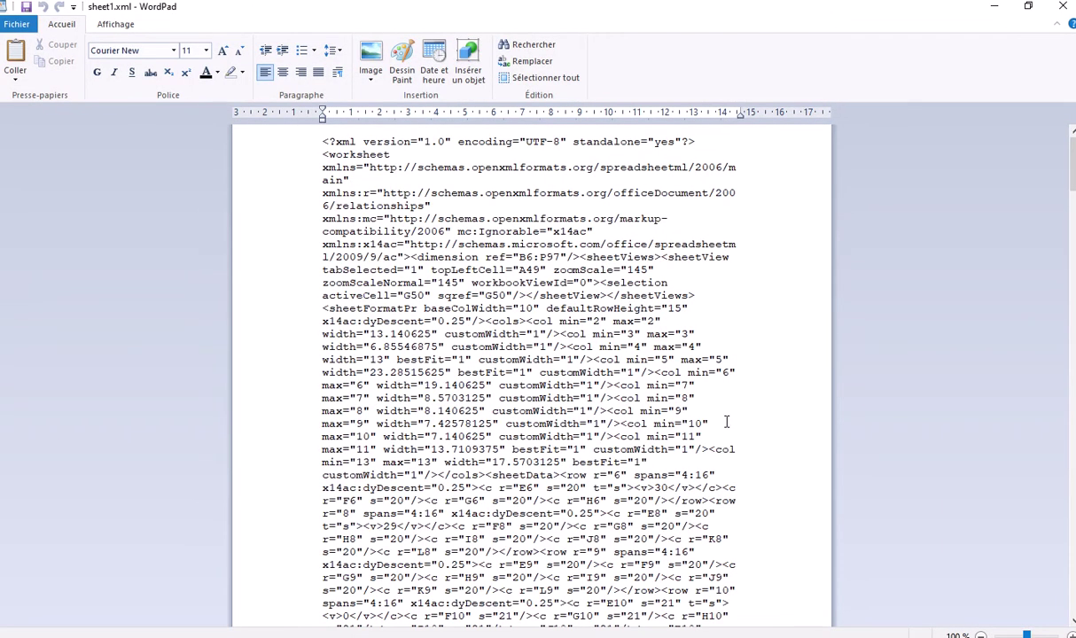
# Scroll through the sheet1.xml markup and bring up the Rechercher find dialog
pyautogui.keyDown('ctrl'); pyautogui.scroll(1, 726, 422); pyautogui.keyUp('ctrl')
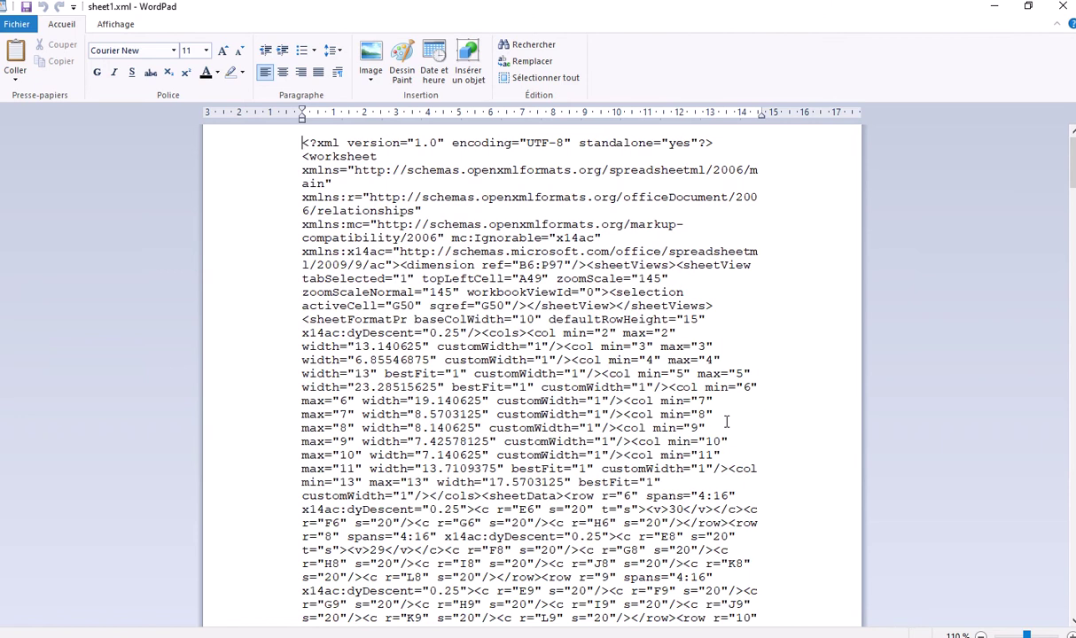
pyautogui.keyDown('ctrl'); pyautogui.scroll(1, 727, 422); pyautogui.keyUp('ctrl')
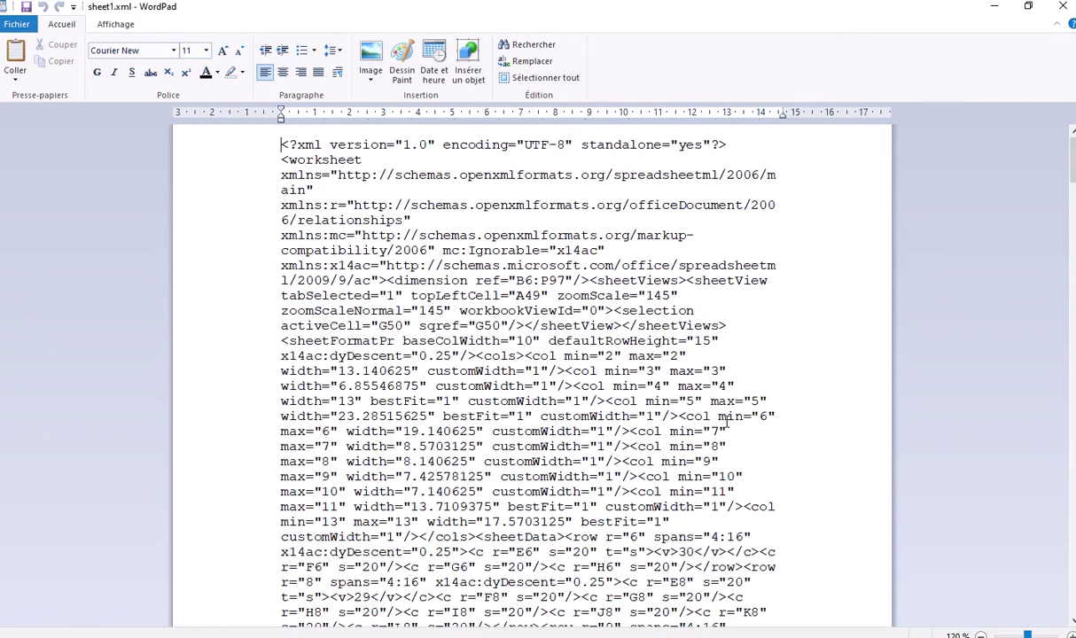
pyautogui.scroll(-1, 602, 358)
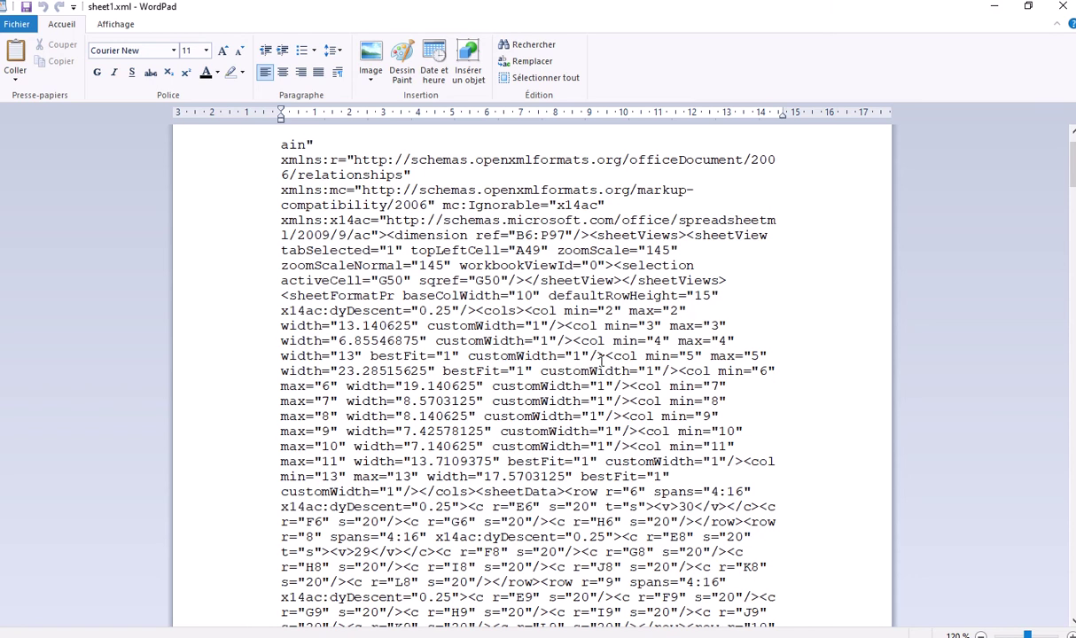
pyautogui.scroll(-1, 601, 359)
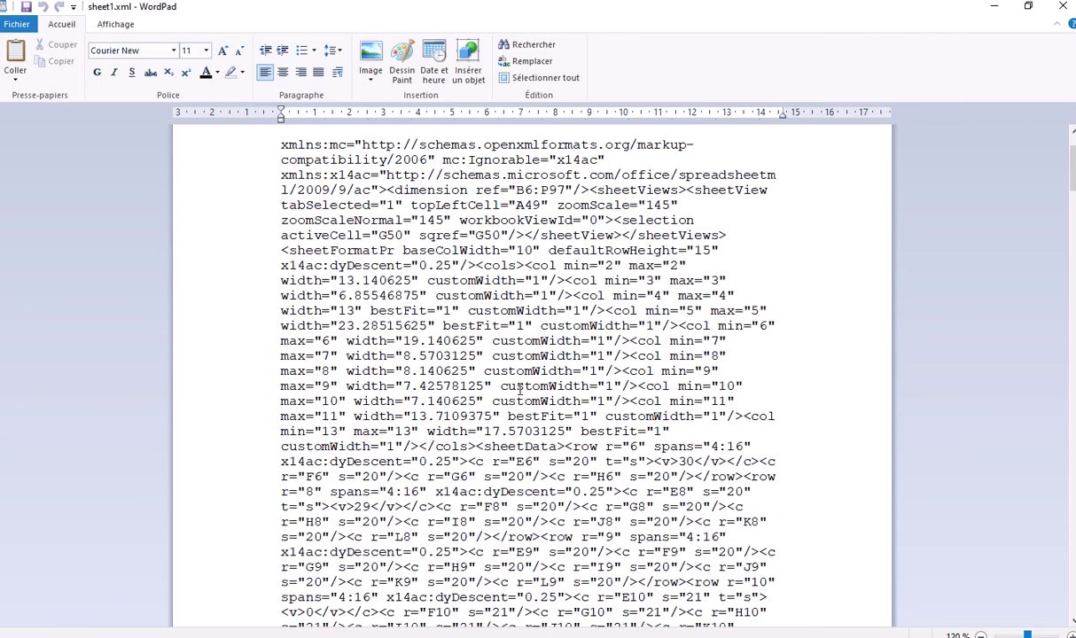
pyautogui.hotkey('ctrl', 'f')
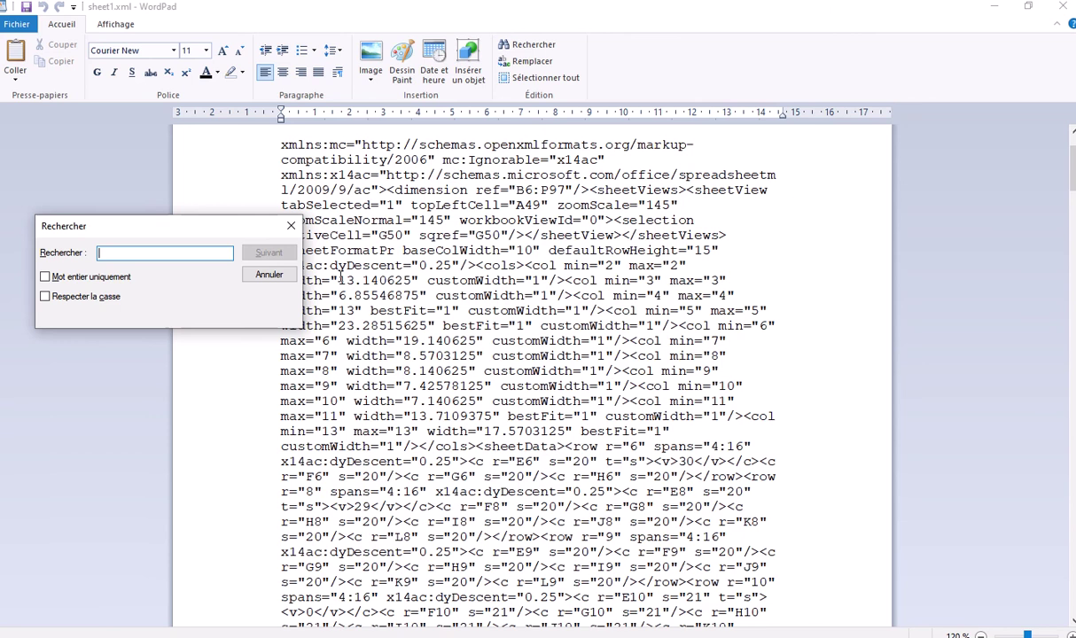
# Search sheet1.xml for 'protect' and dismiss the search-finished message
pyautogui.moveTo(186, 232); pyautogui.dragTo(816, 50)
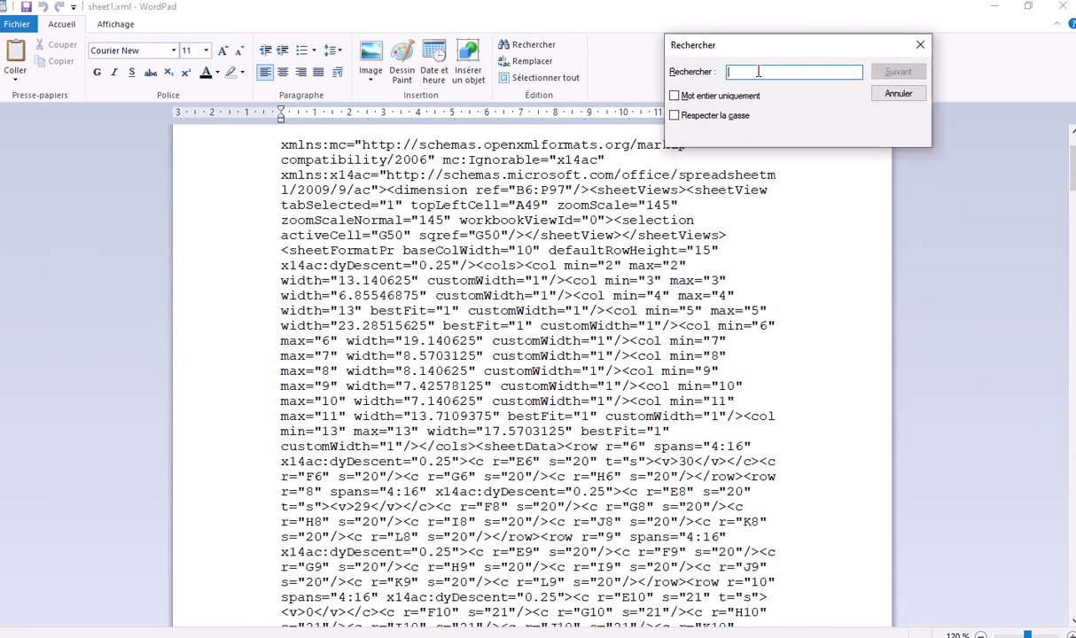
pyautogui.write('protect')
pyautogui.click(891, 73)
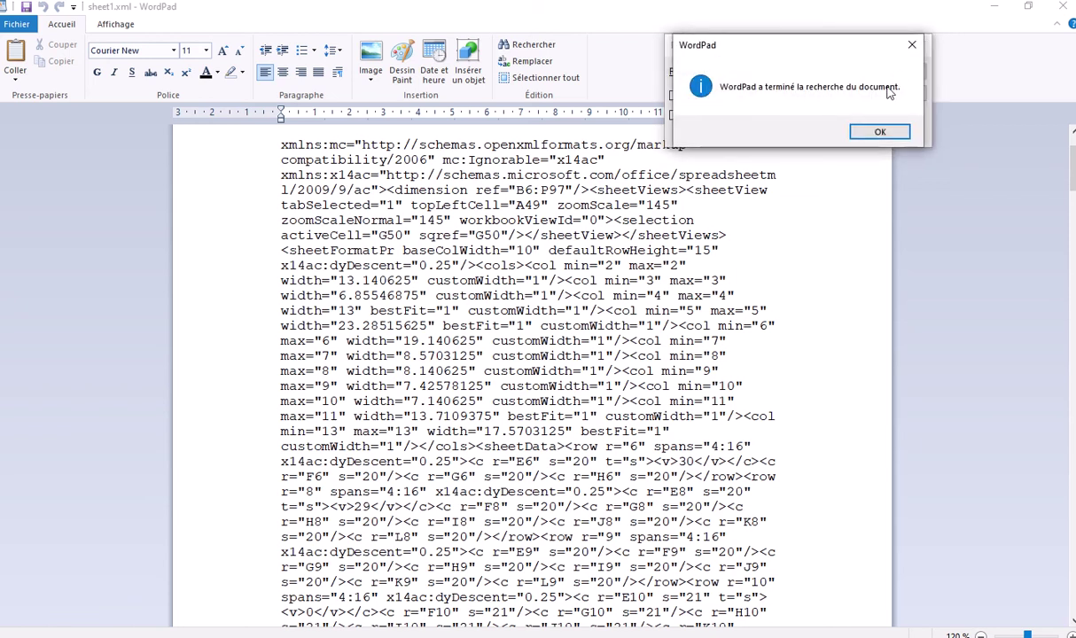
pyautogui.click(880, 134)
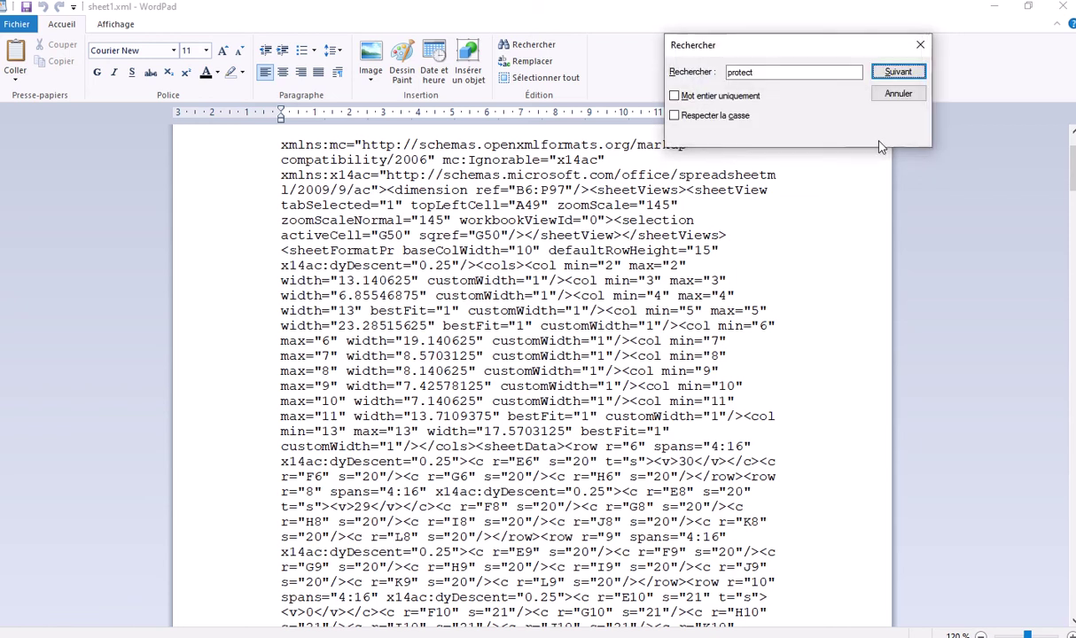
pyautogui.scroll(-3, 804, 305)
pyautogui.scroll(-6, 804, 307)
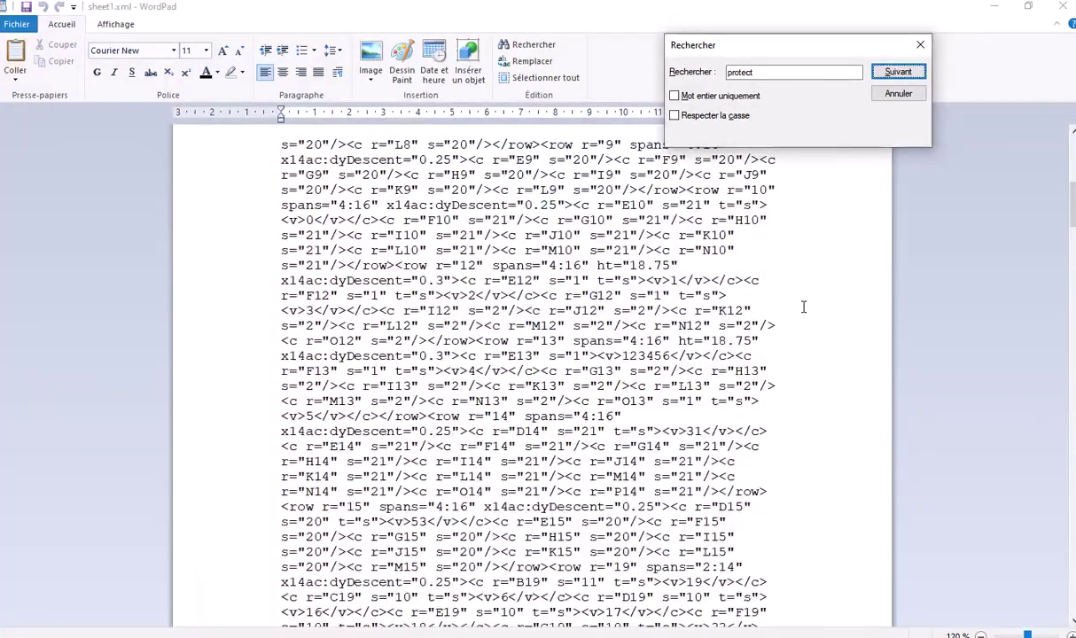
pyautogui.scroll(-12, 804, 307)
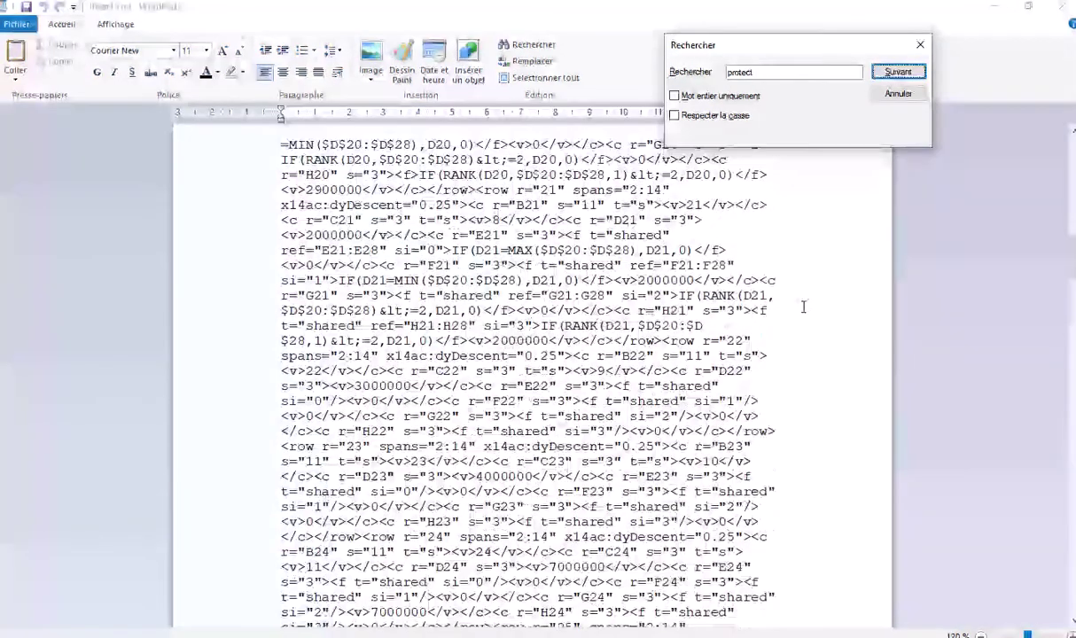
pyautogui.scroll(-10, 804, 307)
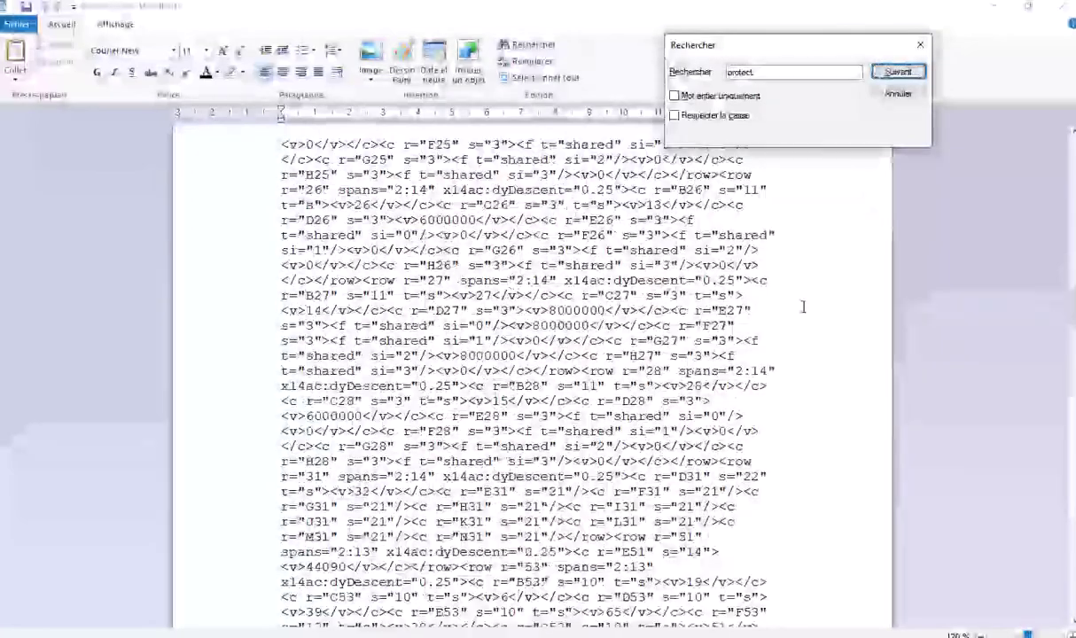
pyautogui.scroll(-12, 804, 306)
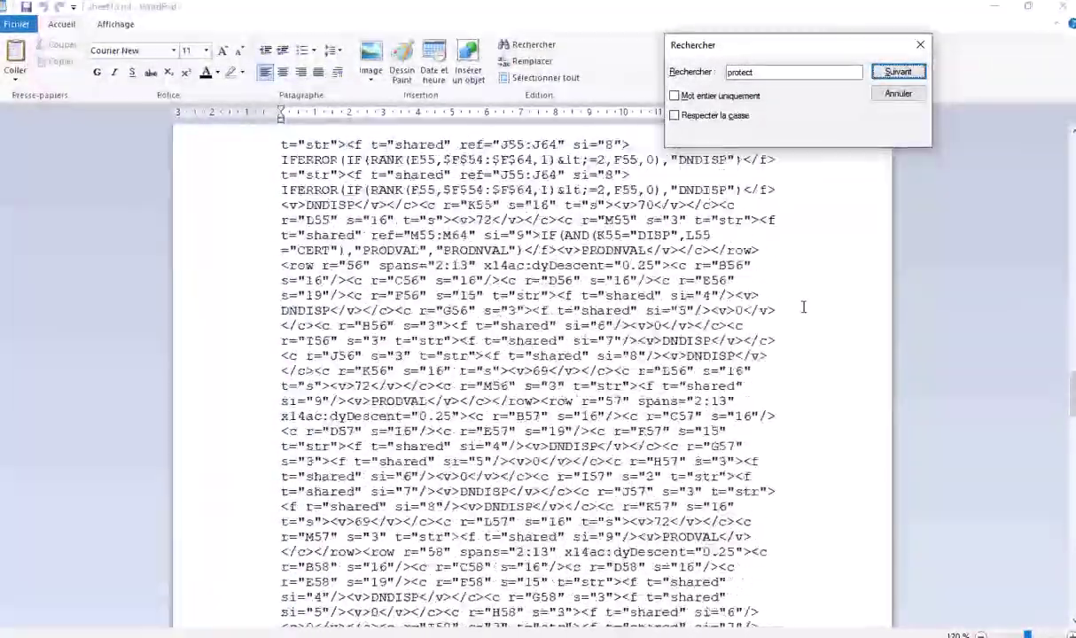
pyautogui.scroll(12, 804, 306)
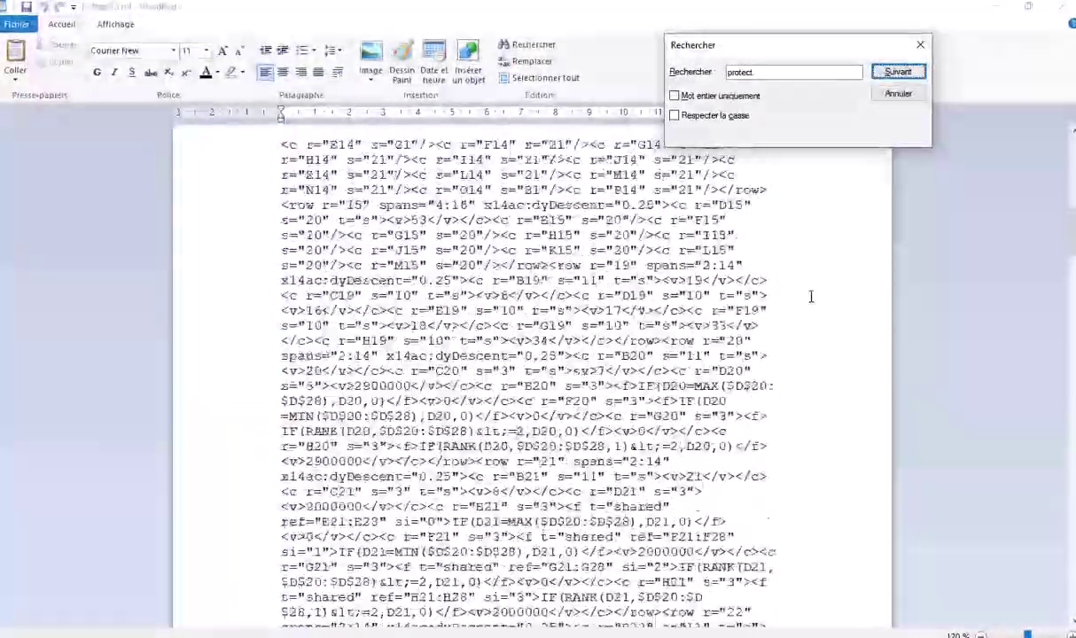
pyautogui.scroll(8, 810, 297)
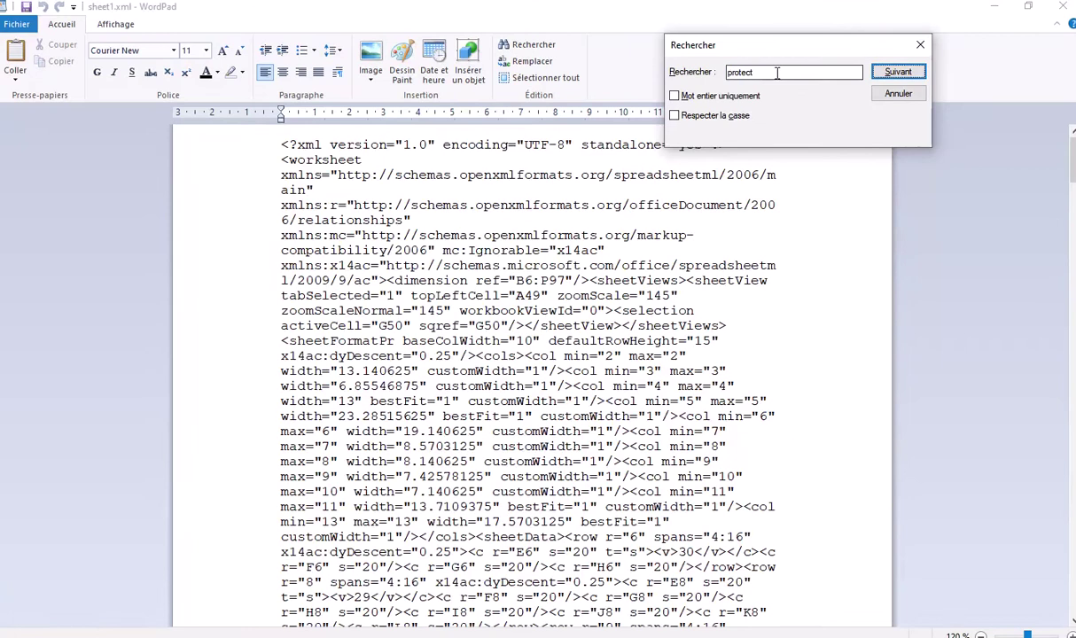
# Re-enter 'protect', run the search twice more, then close the find dialog
pyautogui.click(776, 73)
pyautogui.press('BackSpace')
pyautogui.press('BackSpace')
pyautogui.press('BackSpace')
pyautogui.press('BackSpace')
pyautogui.press('BackSpace')
pyautogui.press('BackSpace')
pyautogui.press('BackSpace')
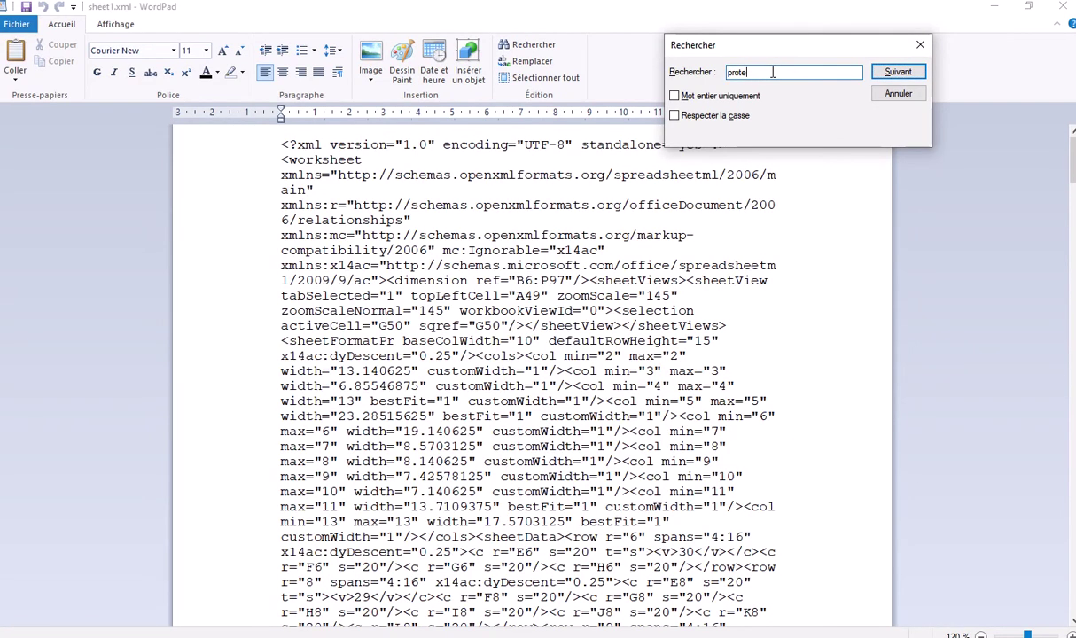
pyautogui.write('protect')
pyautogui.click(897, 74)
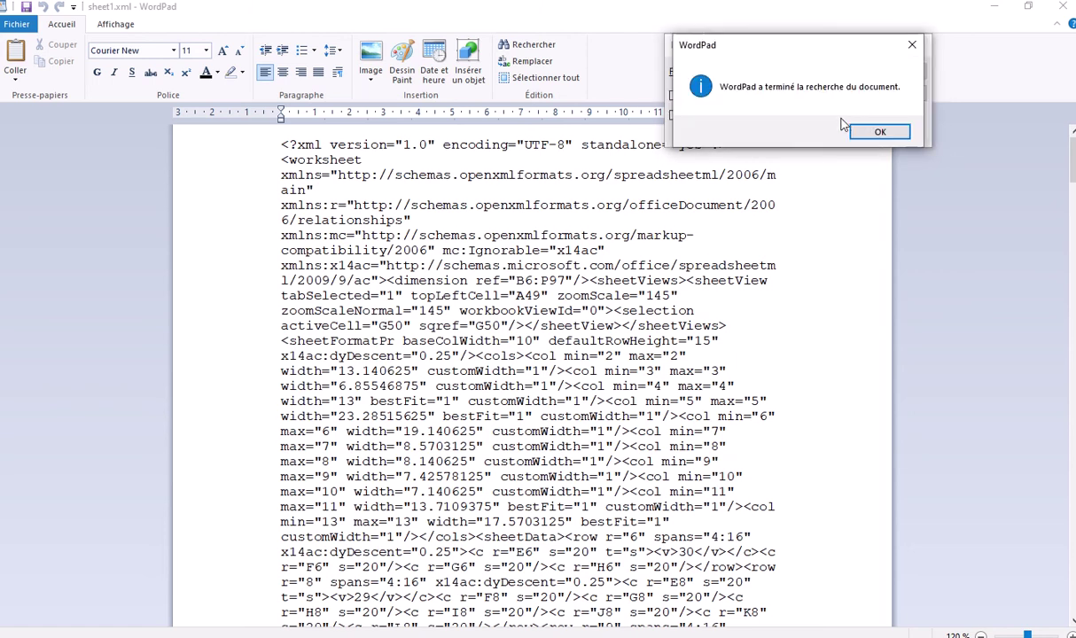
pyautogui.click(879, 133)
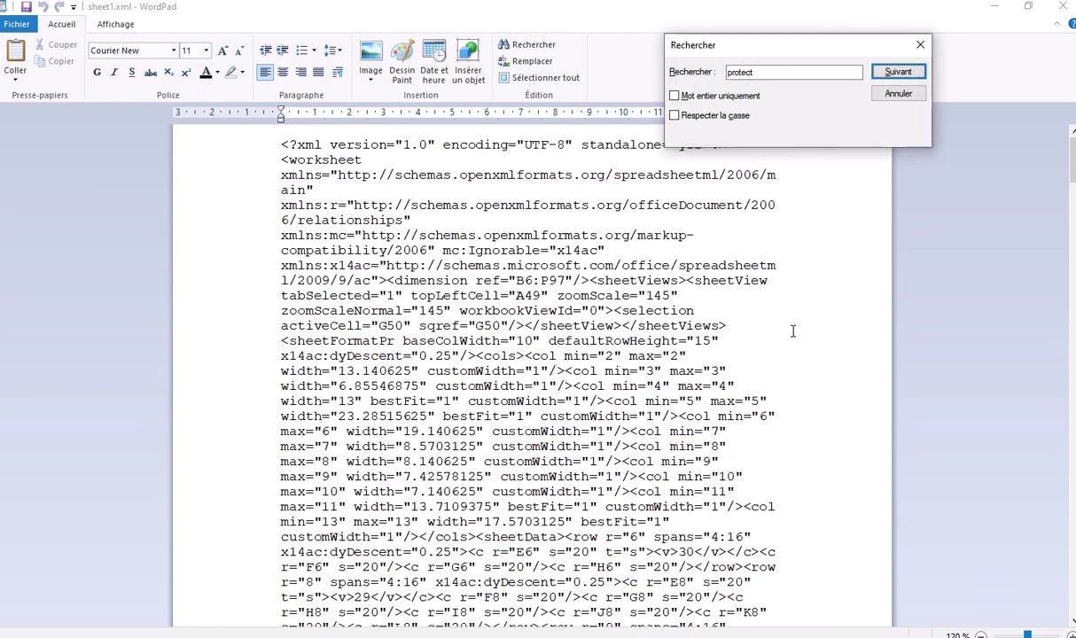
pyautogui.scroll(-20, 793, 330)
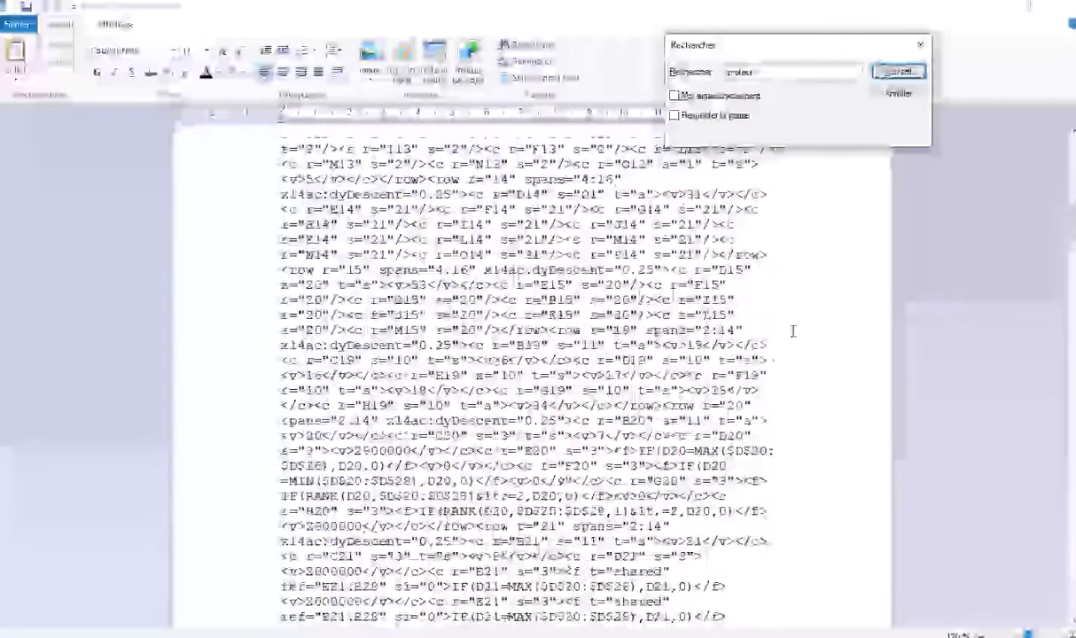
pyautogui.scroll(20, 794, 330)
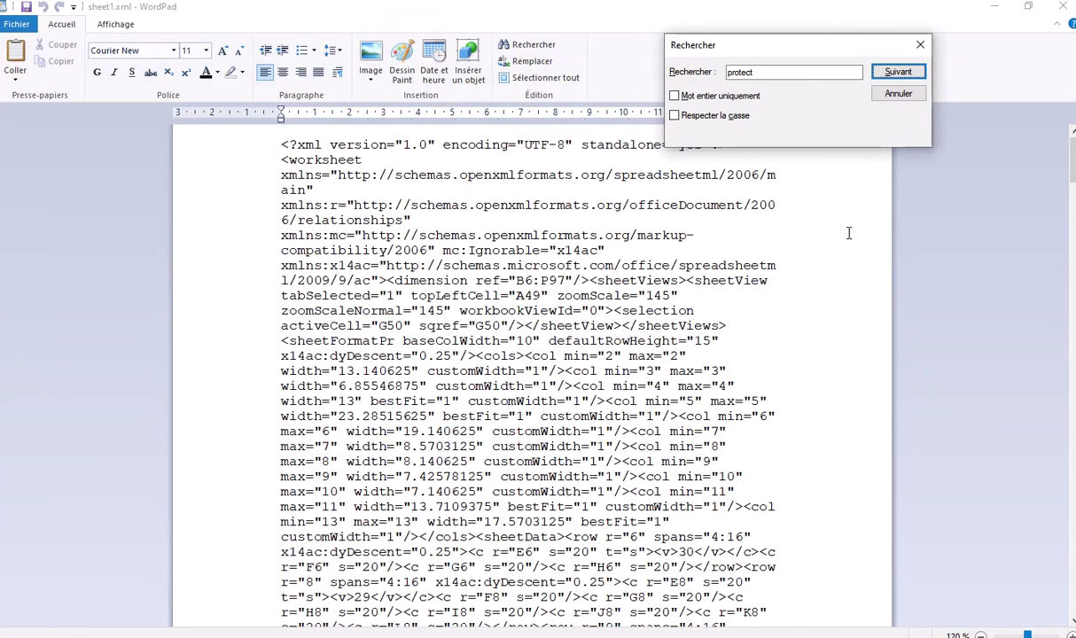
pyautogui.click(893, 79)
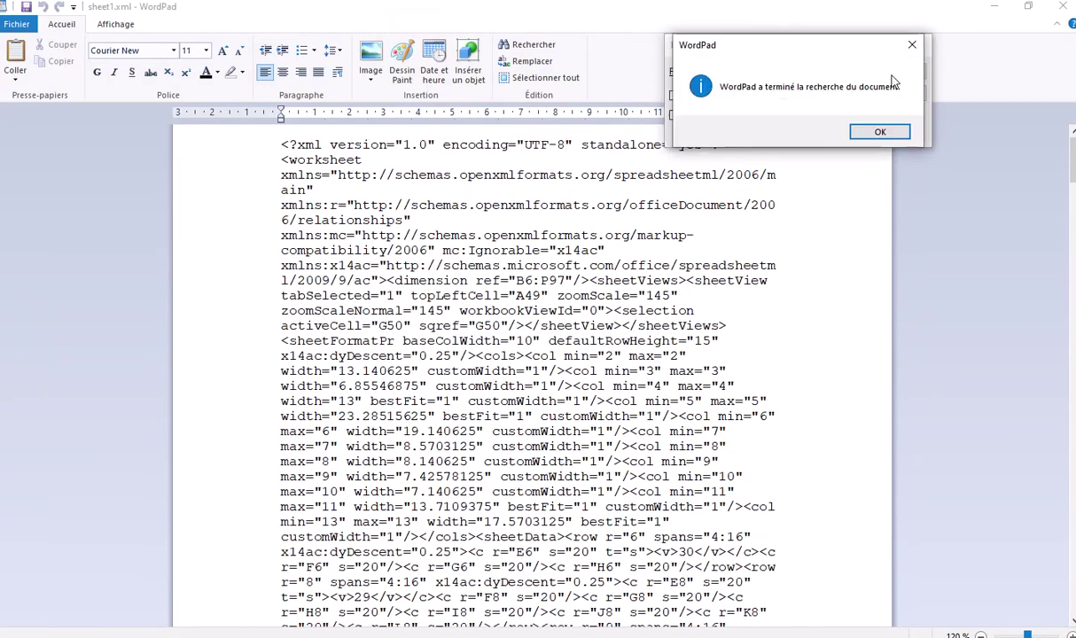
pyautogui.click(873, 131)
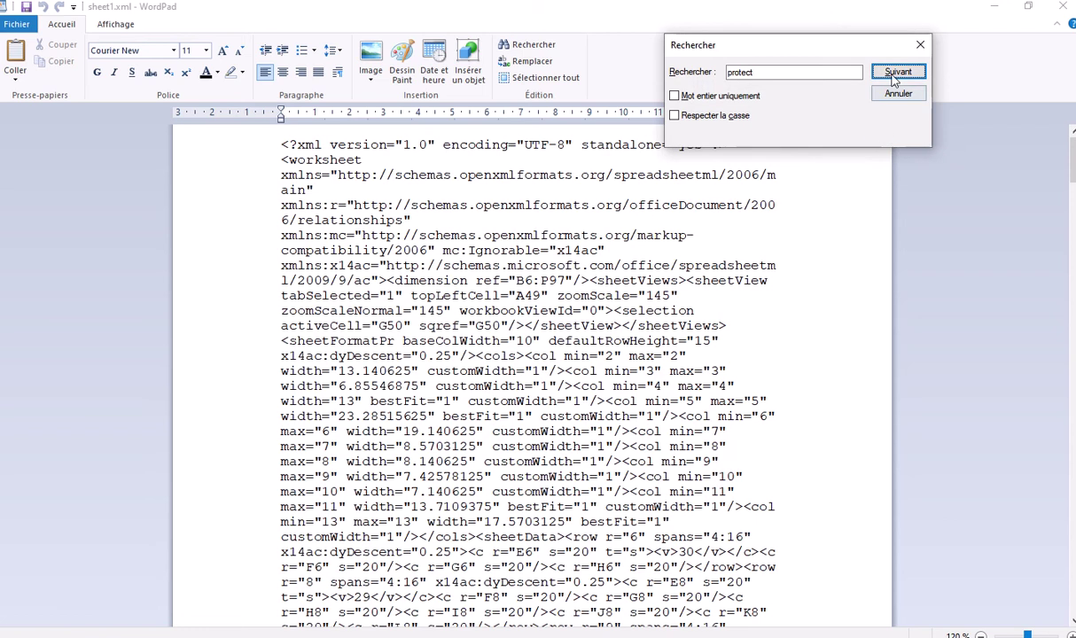
pyautogui.click(920, 43)
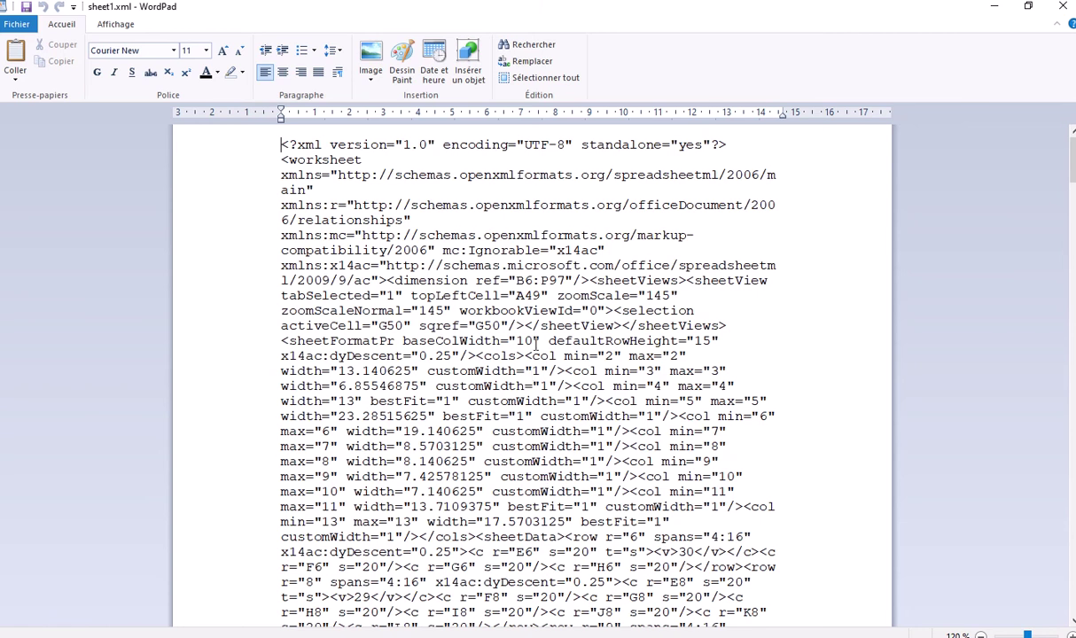
# Close WordPad and the ZZZZZ.cracker.zip WinRAR window
pyautogui.click(478, 355)
pyautogui.moveTo(975, 7); pyautogui.dragTo(824, 100)
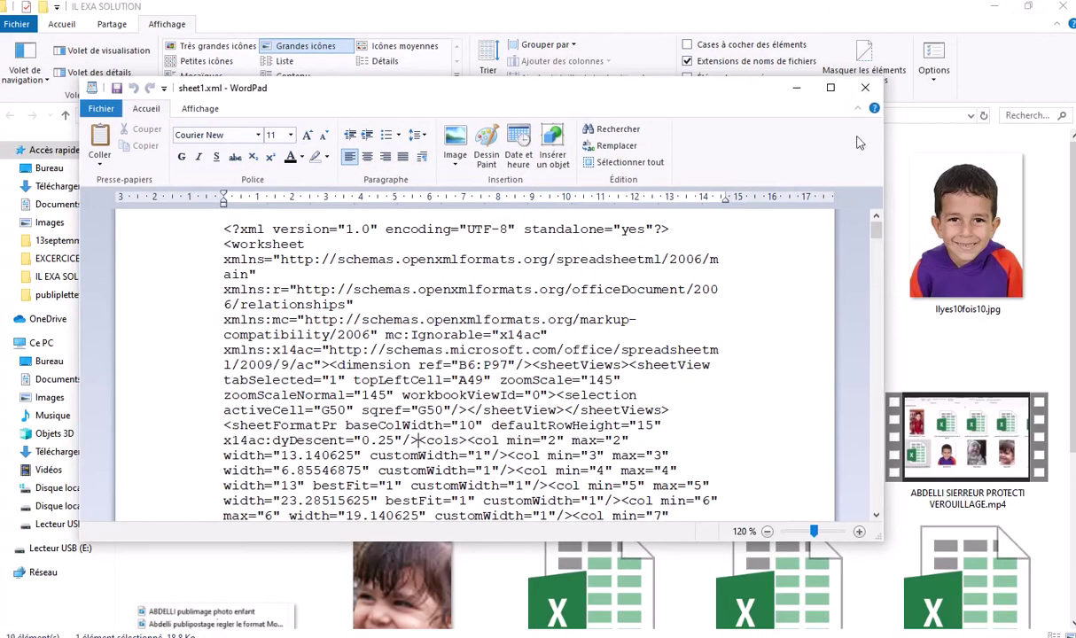
pyautogui.click(865, 88)
pyautogui.scroll(-3, 707, 404)
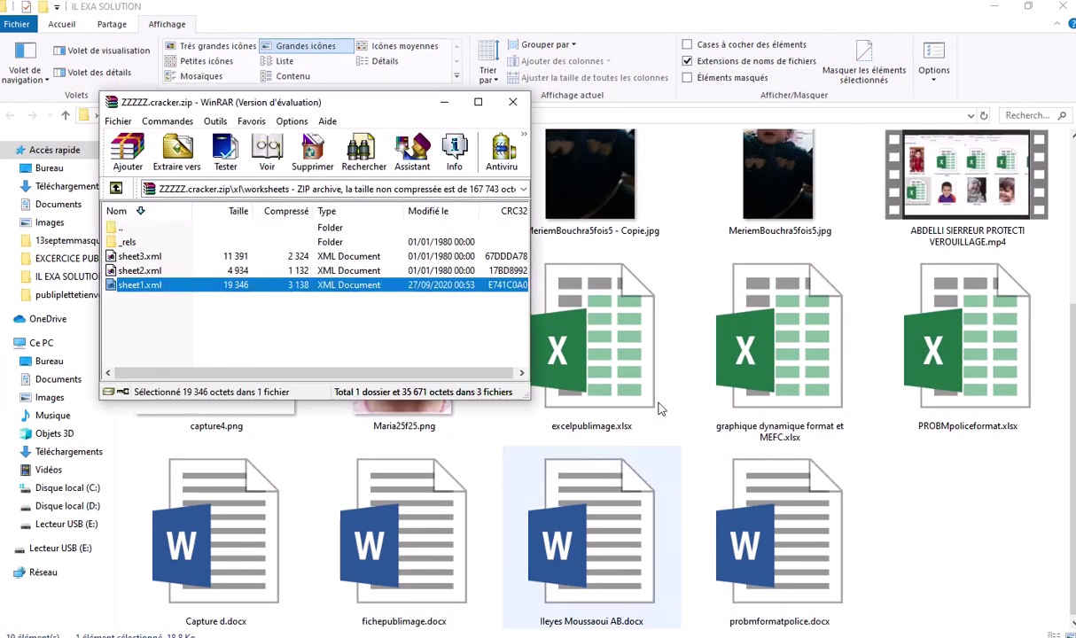
pyautogui.click(512, 102)
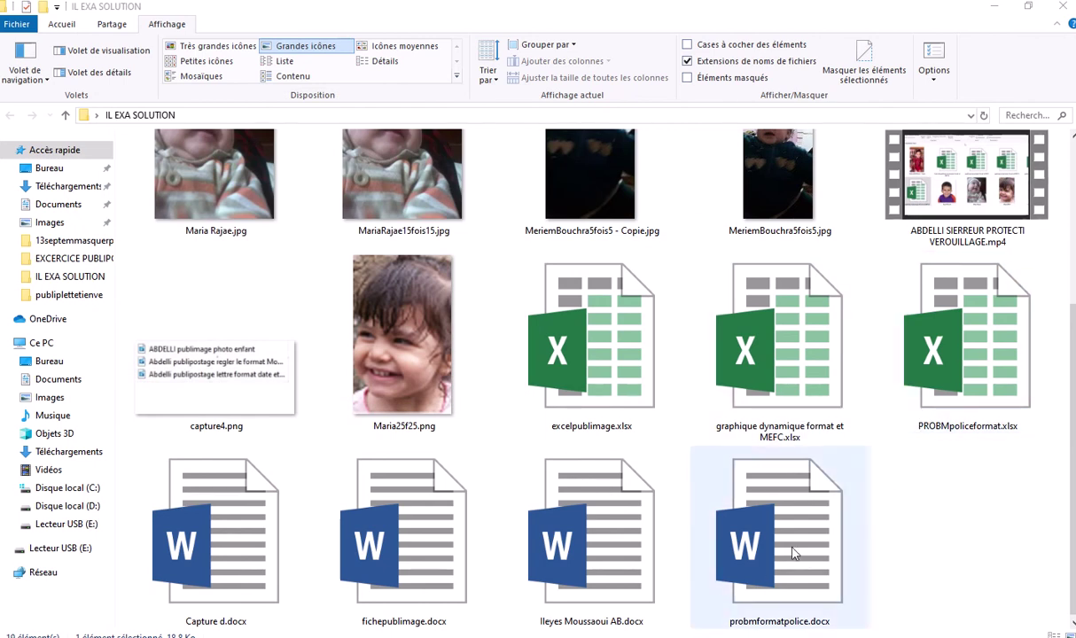
pyautogui.scroll(3, 966, 443)
# Permanently delete ZZZZZ.cracker.zip from the IL EXA SOLUTION folder
pyautogui.click(233, 237)
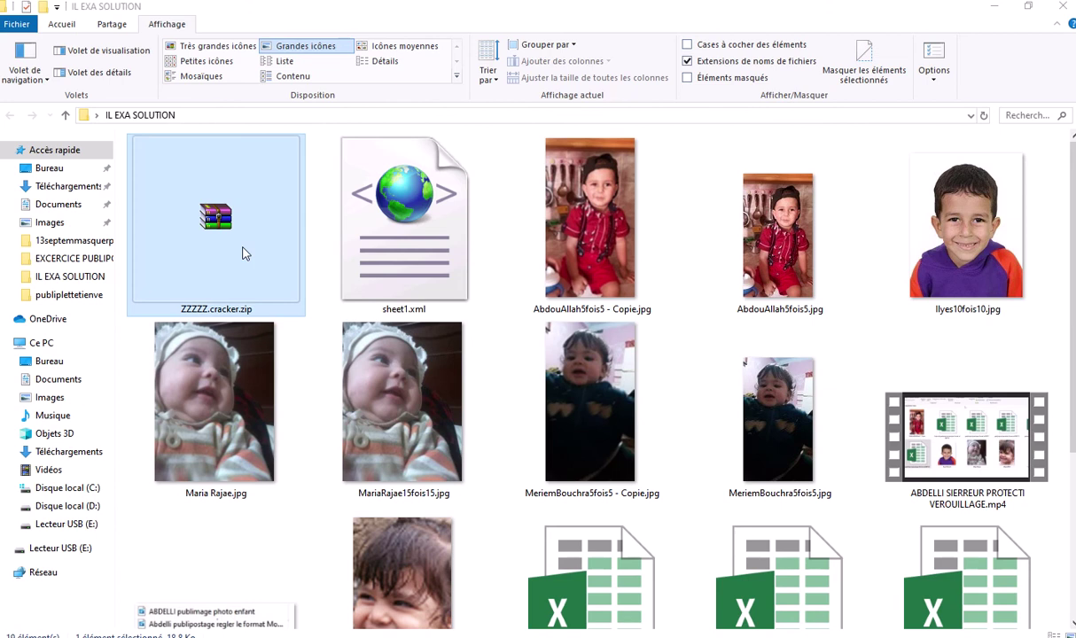
pyautogui.hotkey('shift', 'Delete')
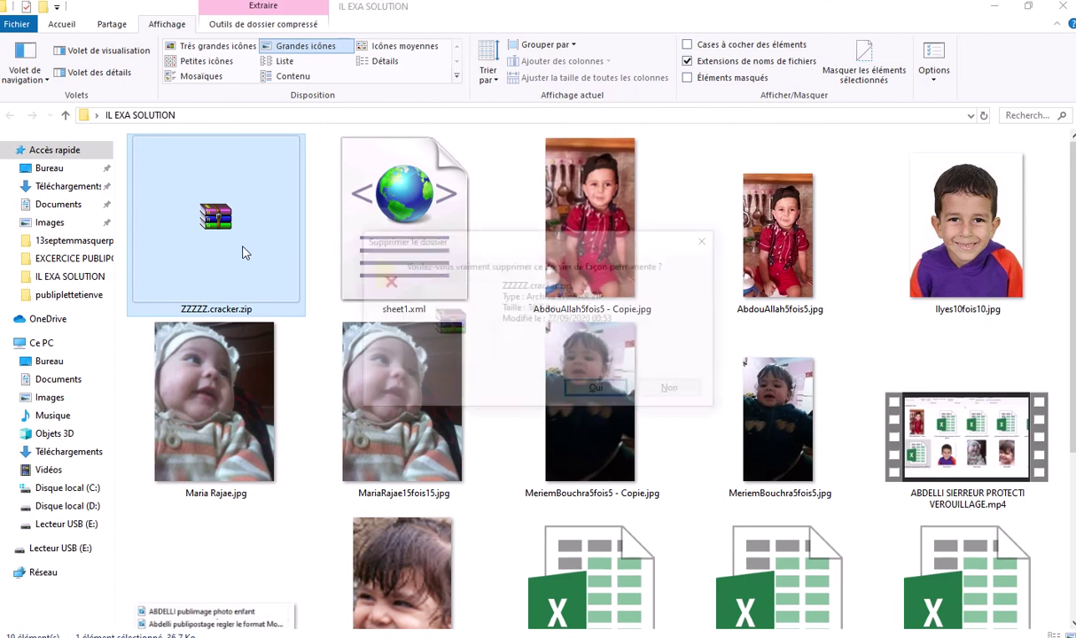
pyautogui.click(595, 391)
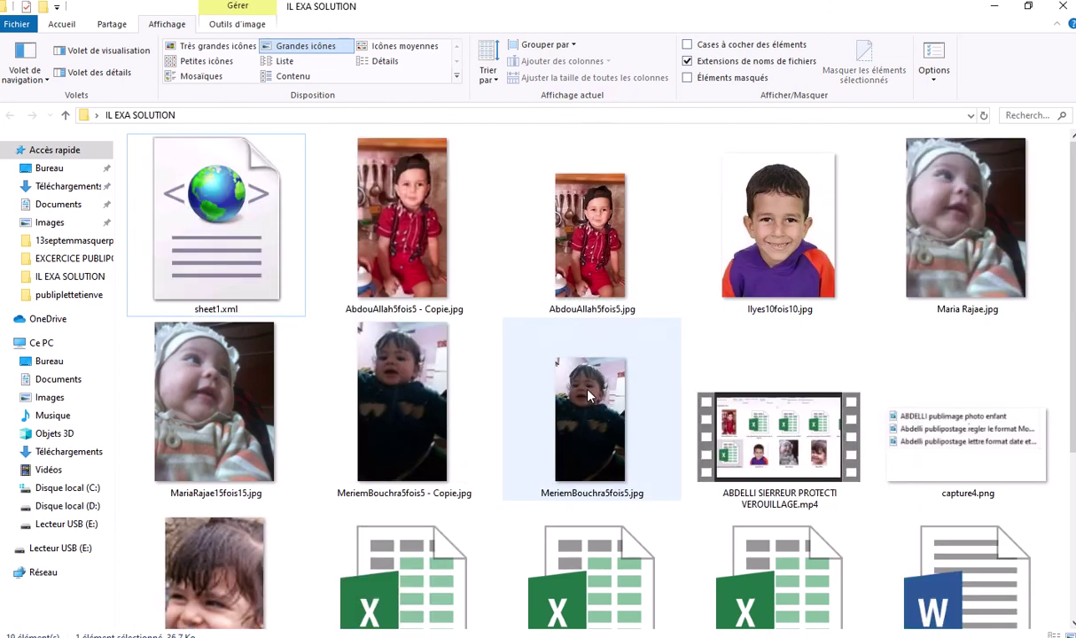
# Permanently delete sheet1.xml, then select the workbook graphique dynamique format et MEFC.xlsx
pyautogui.click(221, 264)
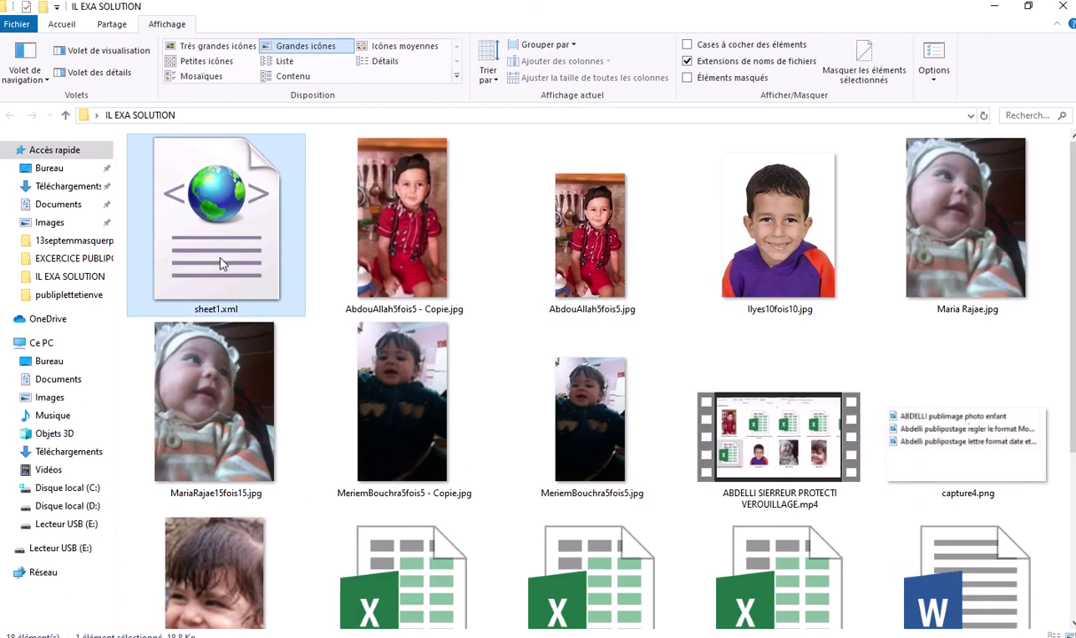
pyautogui.hotkey('shift', 'Delete')
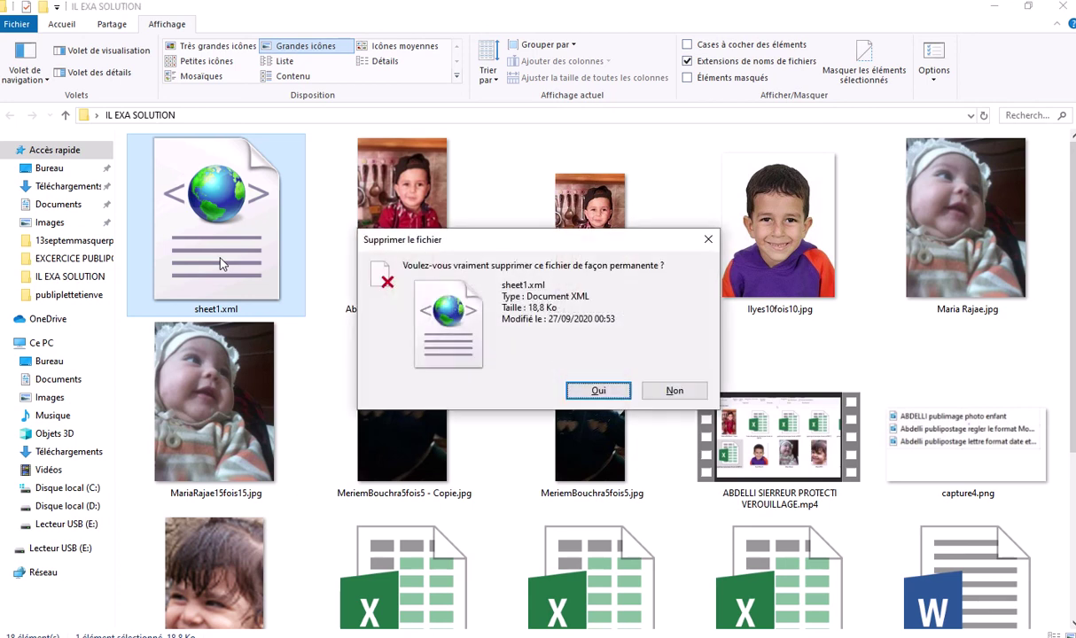
pyautogui.click(595, 391)
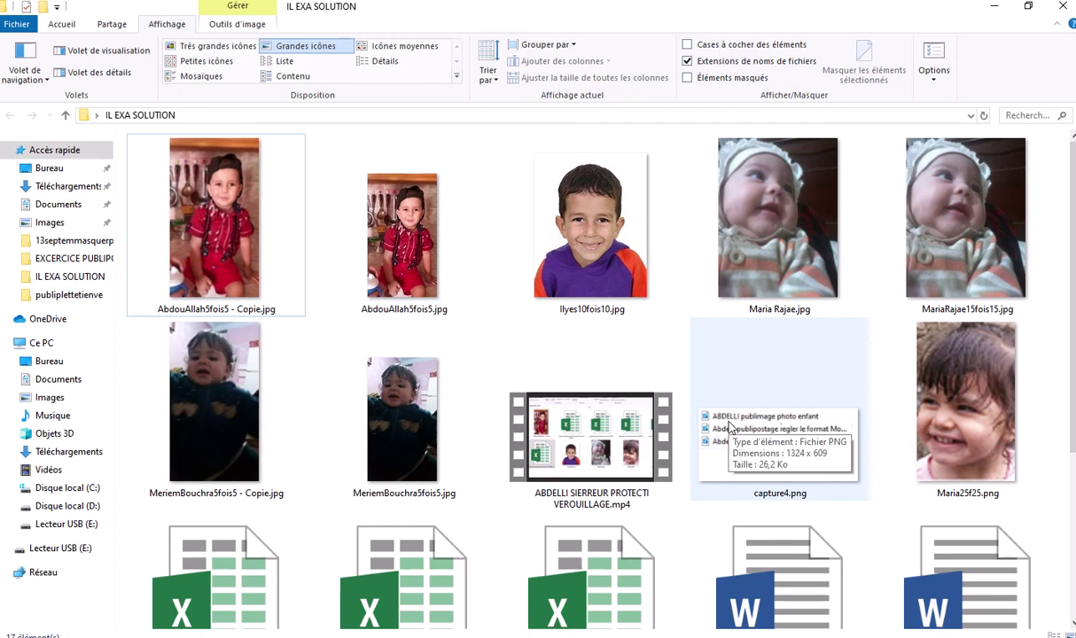
pyautogui.scroll(-3, 729, 428)
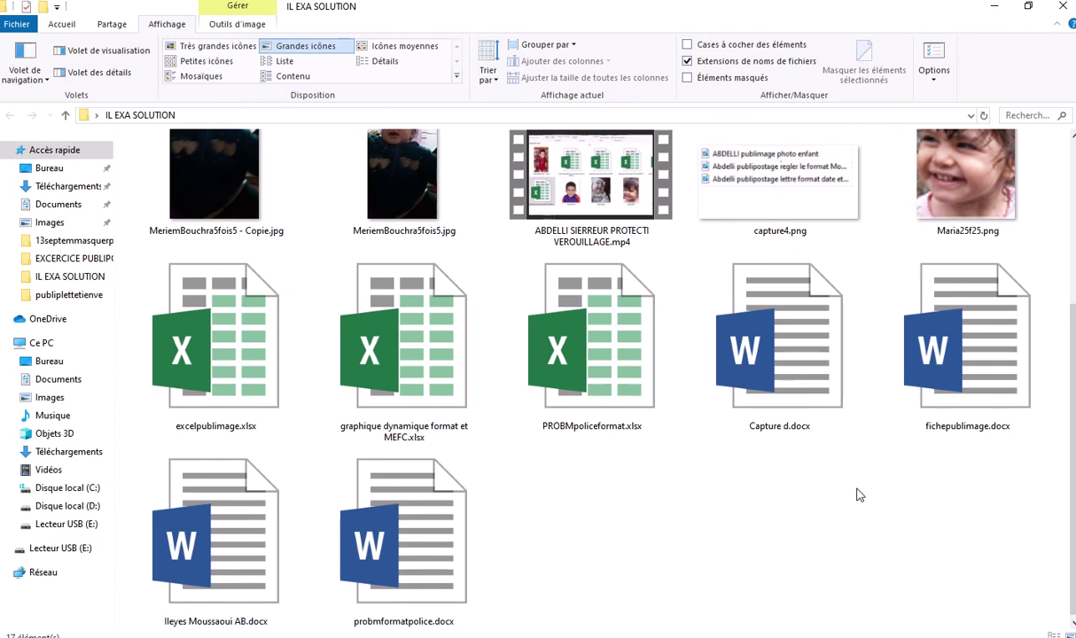
pyautogui.scroll(3, 684, 536)
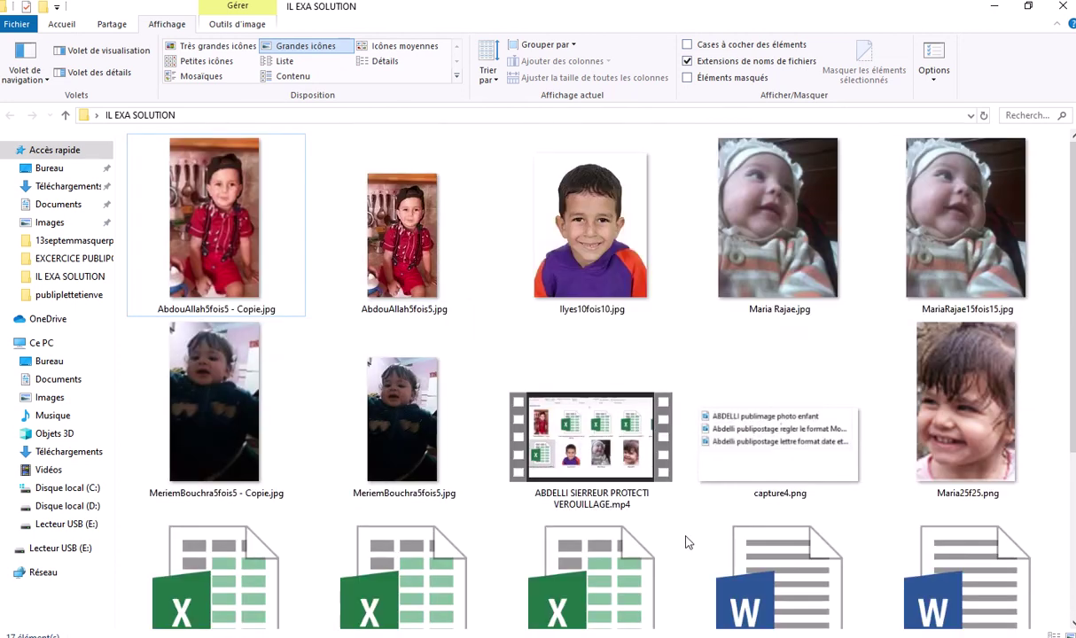
pyautogui.scroll(-3, 744, 487)
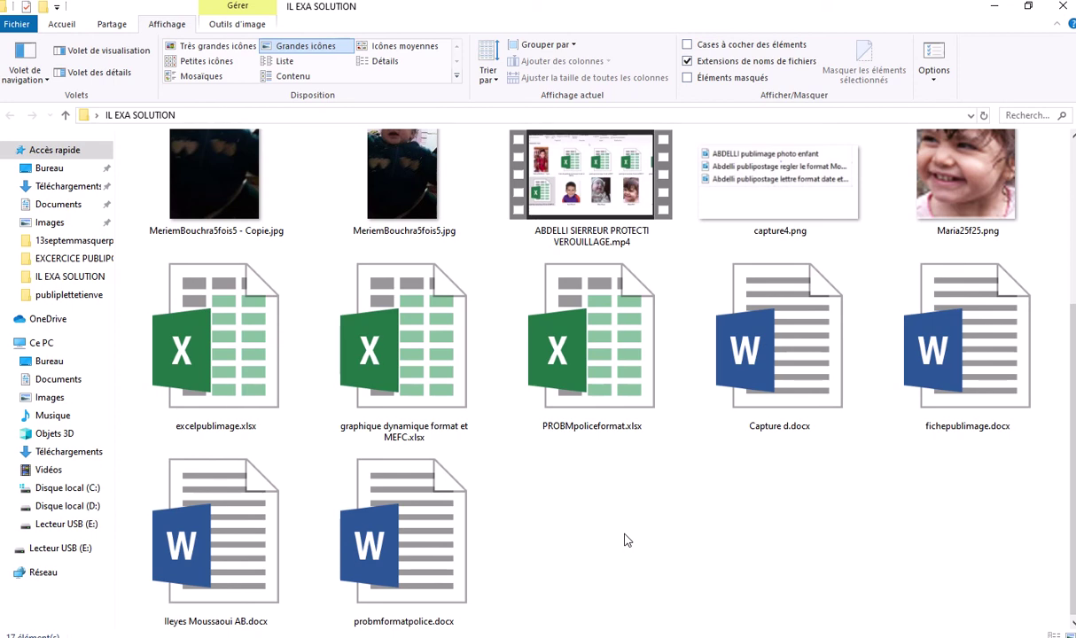
pyautogui.click(422, 366)
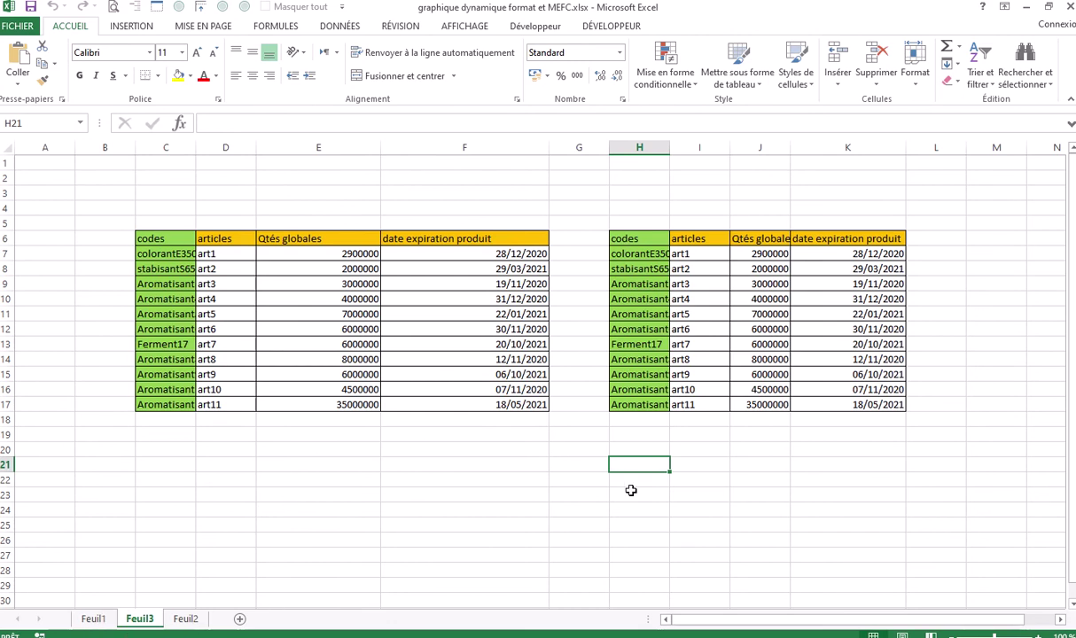
# Switch to sheet Feuil1 and click an empty cell to clear the table selection
pyautogui.click(93, 619)
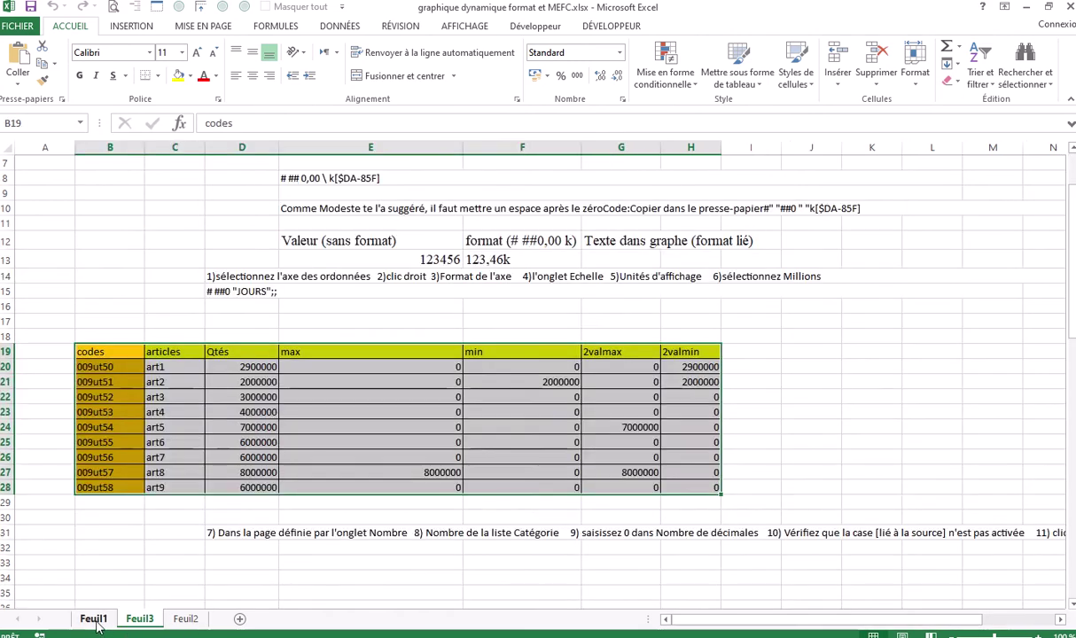
pyautogui.click(793, 340)
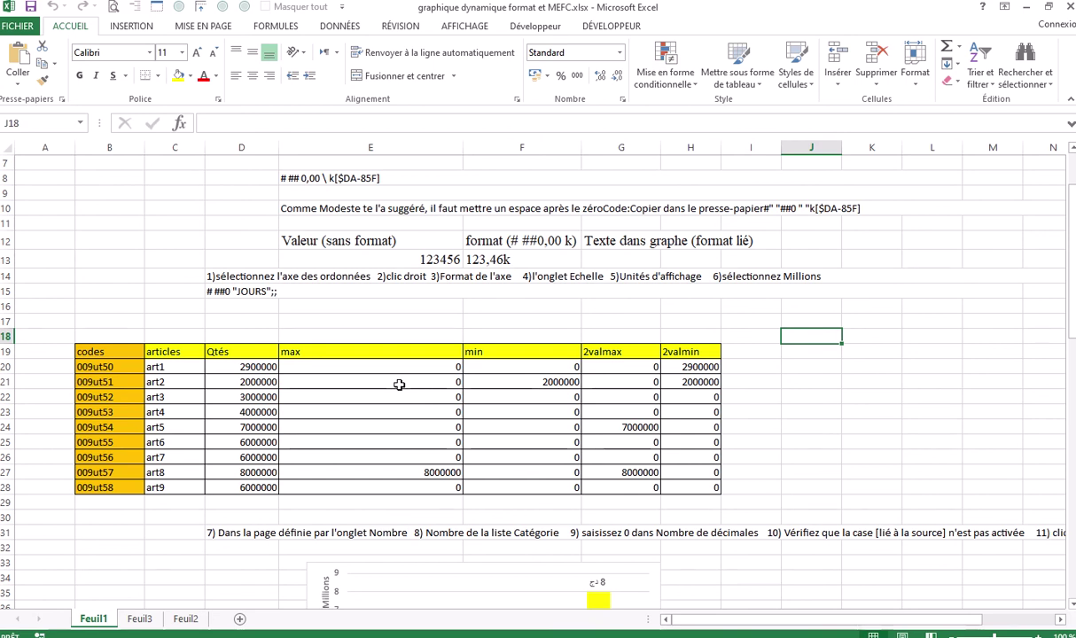
pyautogui.scroll(-1, 399, 383)
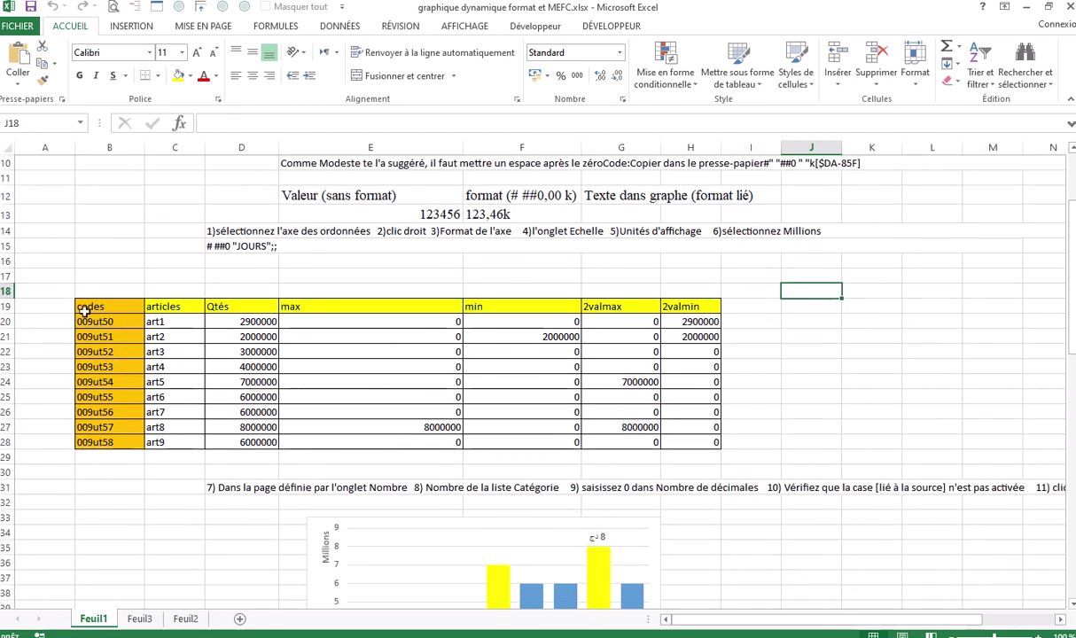
# Clear the Verrouillée option on the Protection tab of Format de cellule for B19:D28
pyautogui.moveTo(83, 308); pyautogui.dragTo(226, 439)
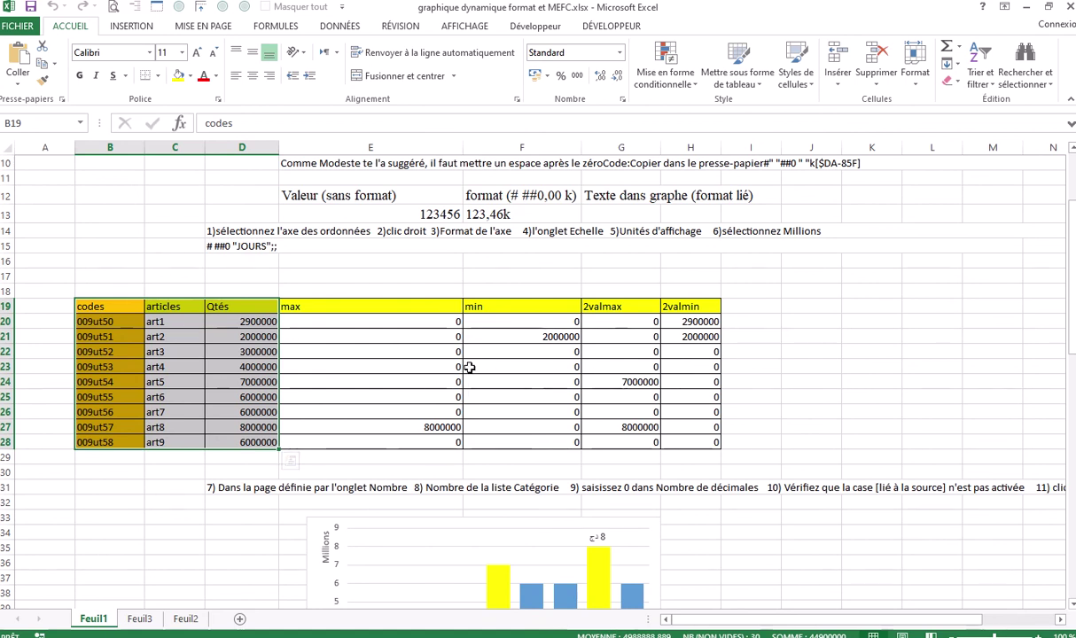
pyautogui.click(622, 100)
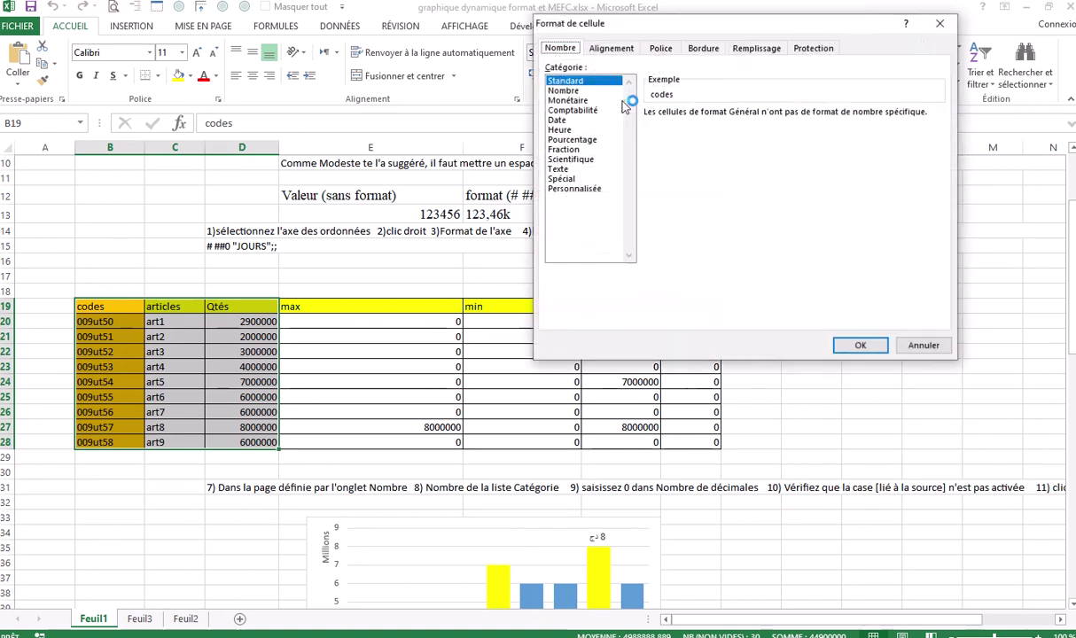
pyautogui.click(807, 52)
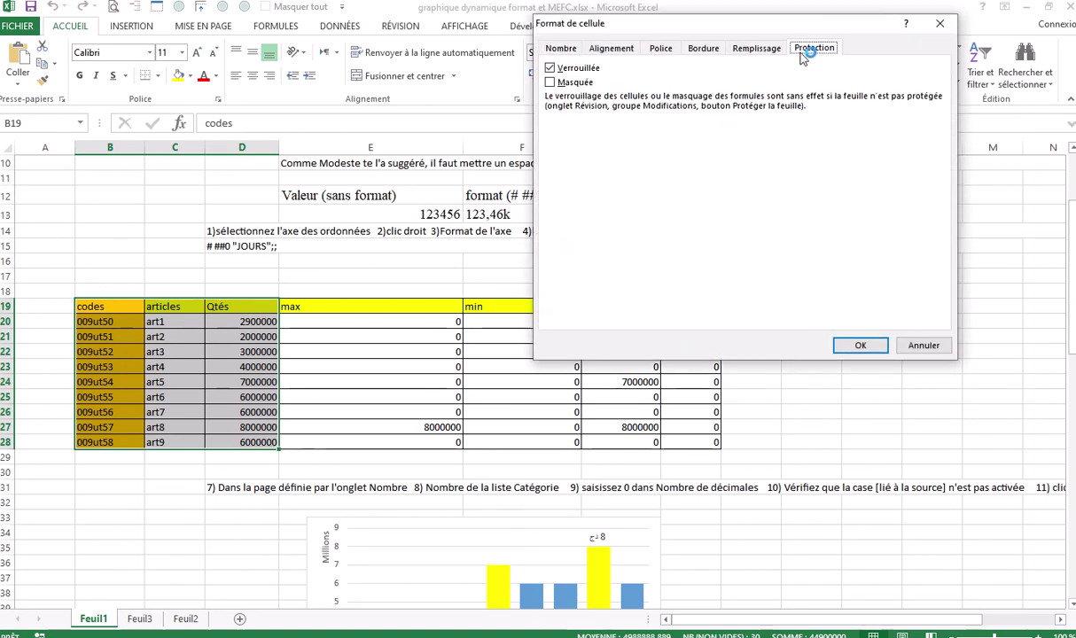
pyautogui.click(551, 68)
pyautogui.click(550, 69)
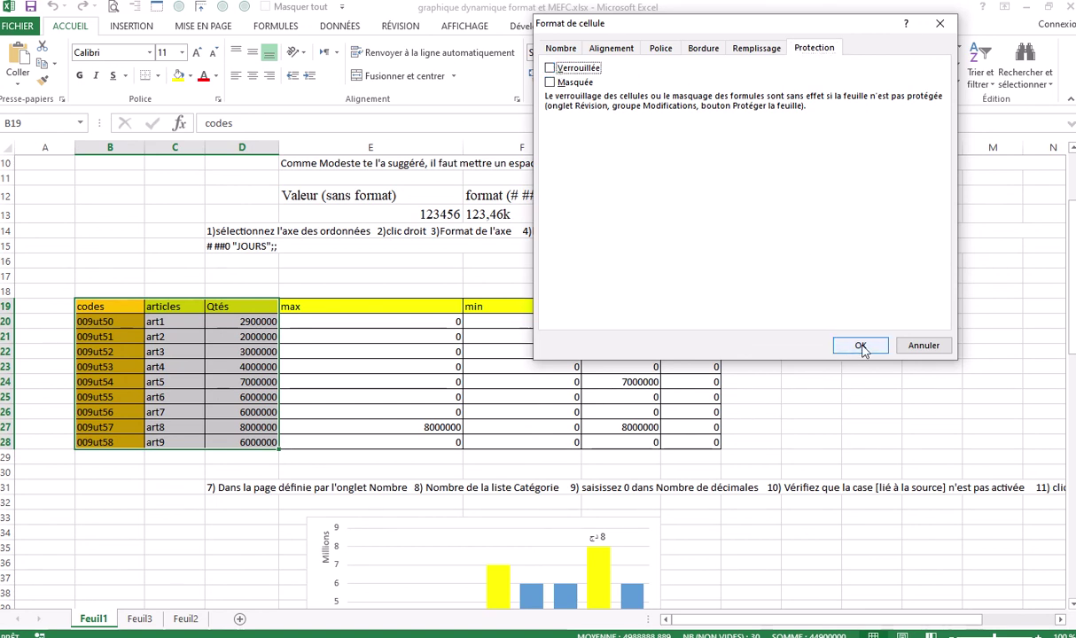
pyautogui.click(860, 345)
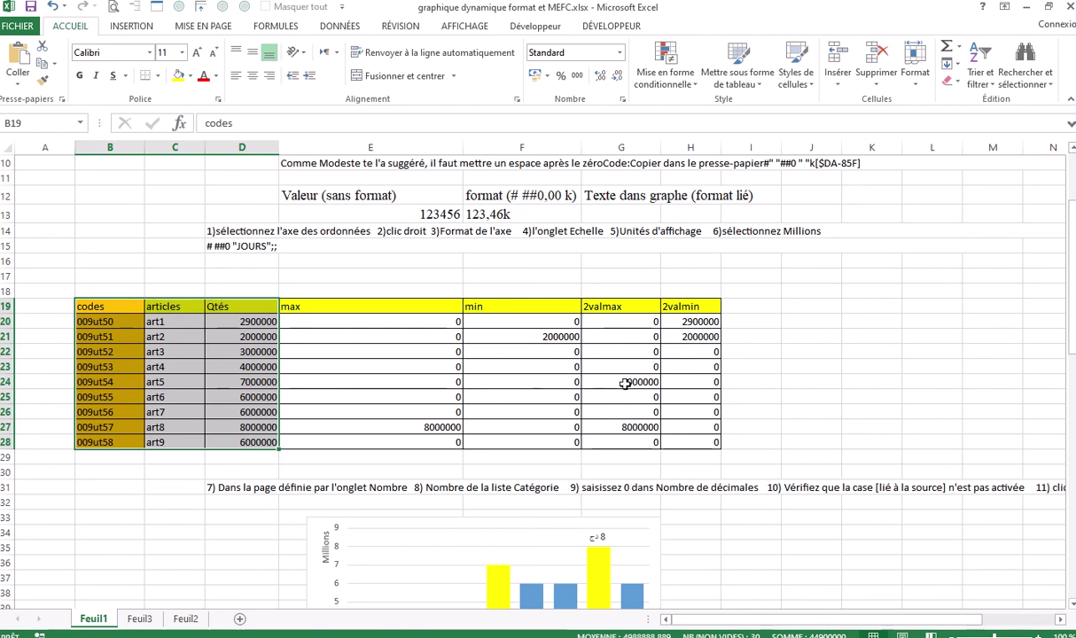
pyautogui.click(403, 26)
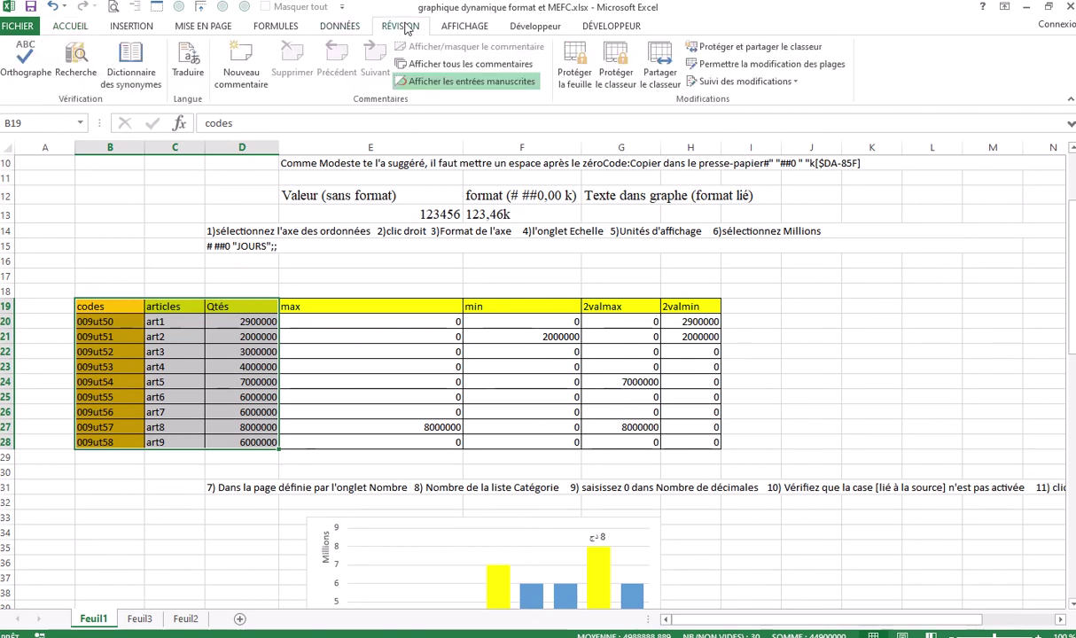
# Protect Feuil1 with a password via Protéger la feuille, confirming the password, then deselect
pyautogui.click(574, 74)
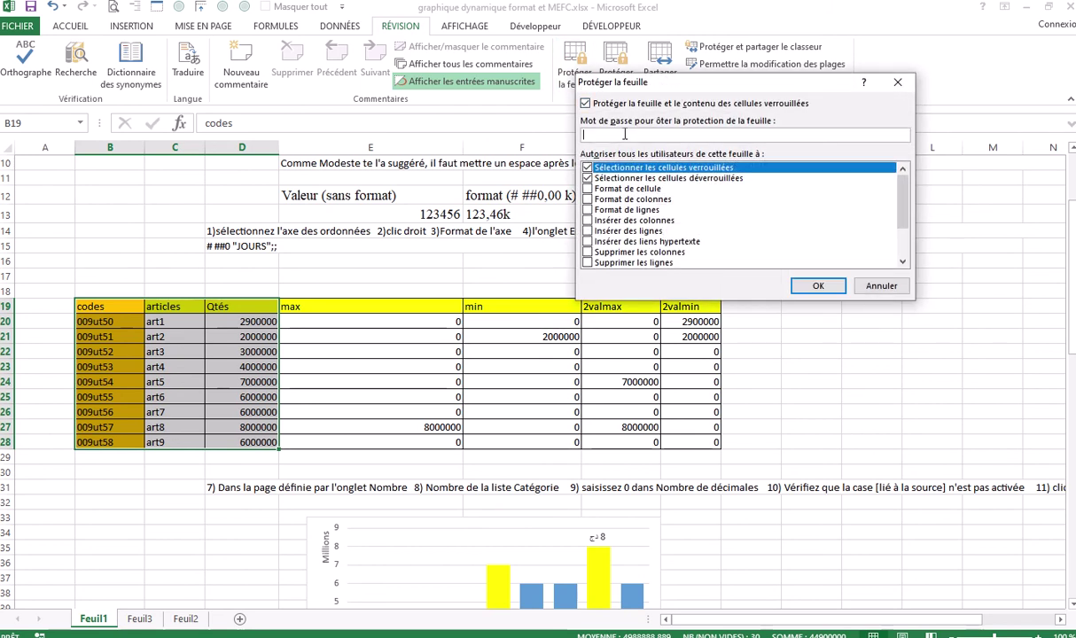
pyautogui.write('1234')
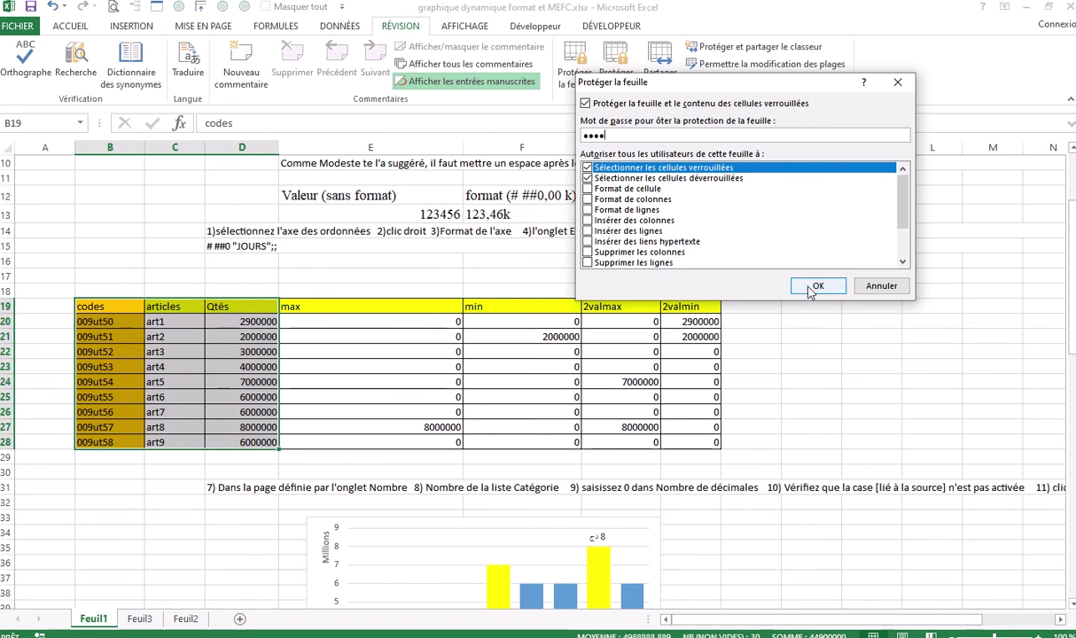
pyautogui.click(809, 291)
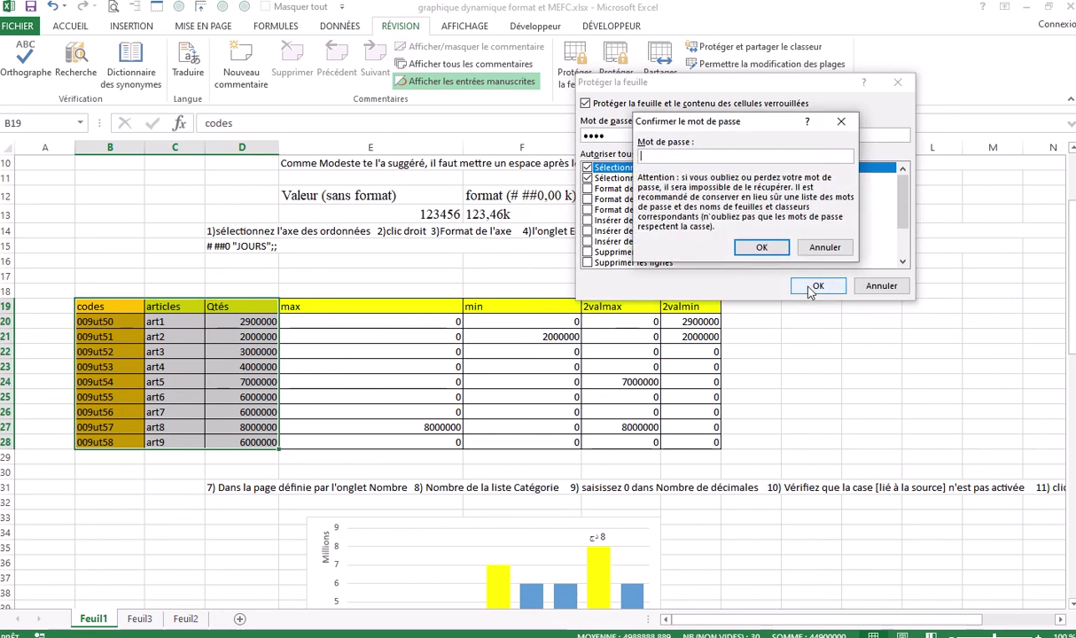
pyautogui.write('12')
pyautogui.click(761, 247)
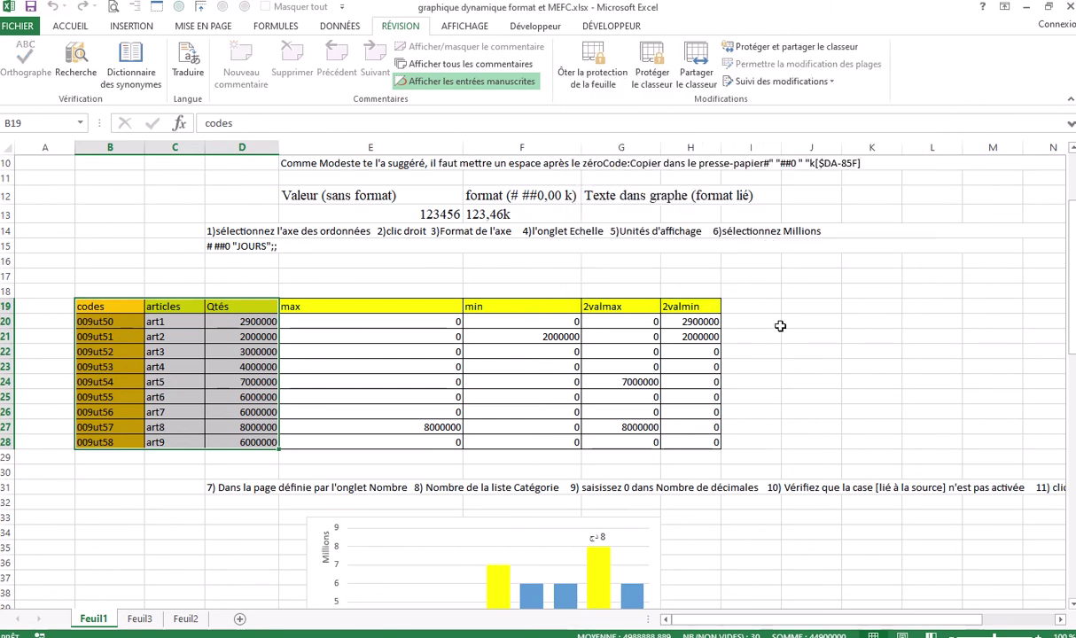
pyautogui.click(794, 310)
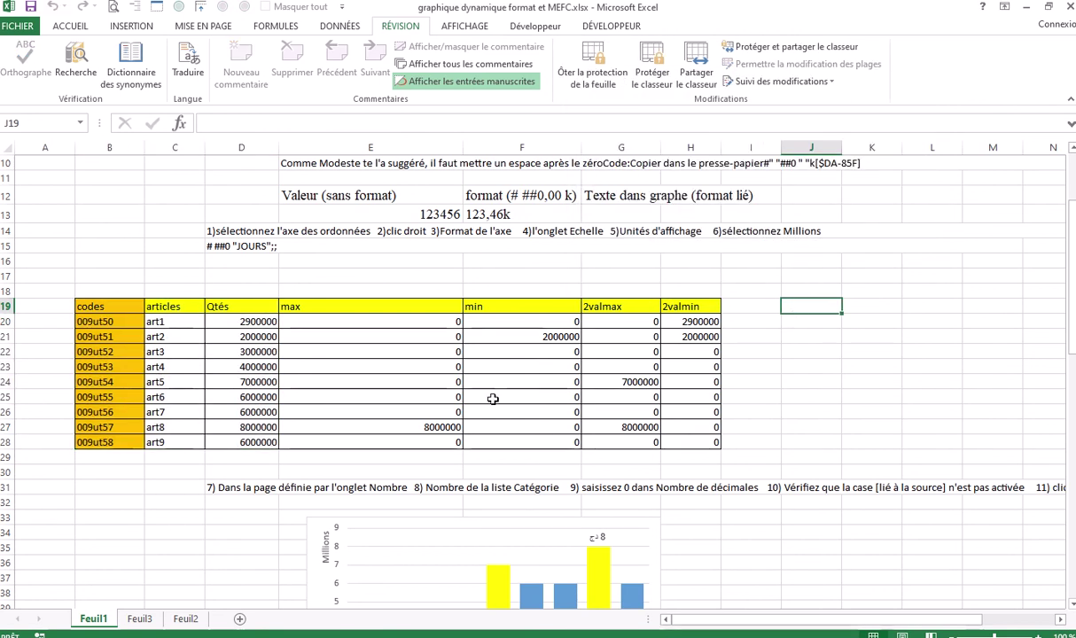
pyautogui.click(122, 323)
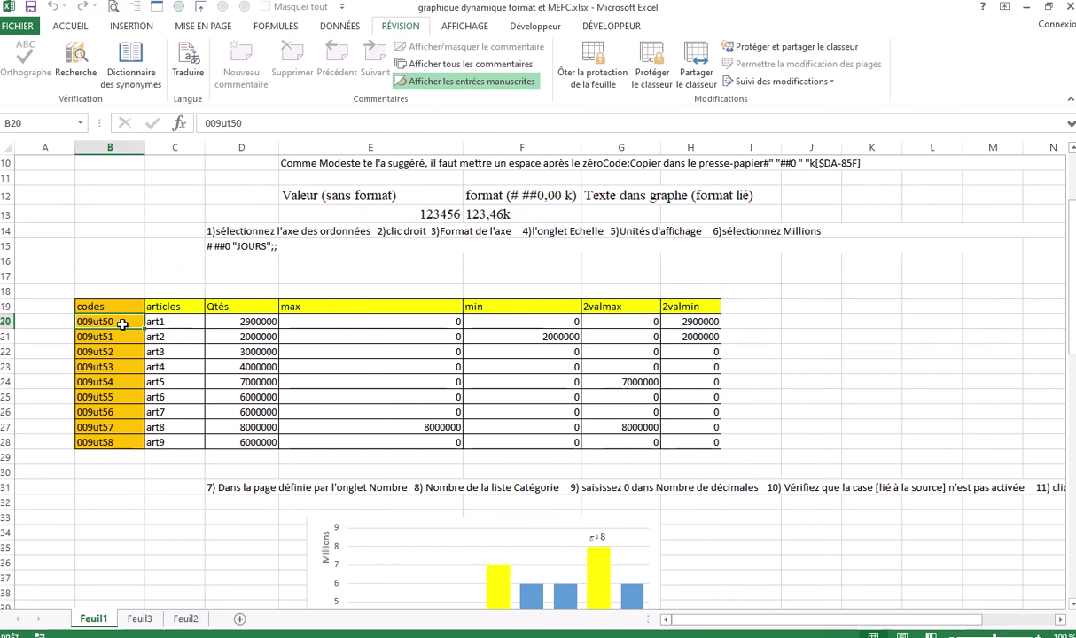
pyautogui.click(121, 339)
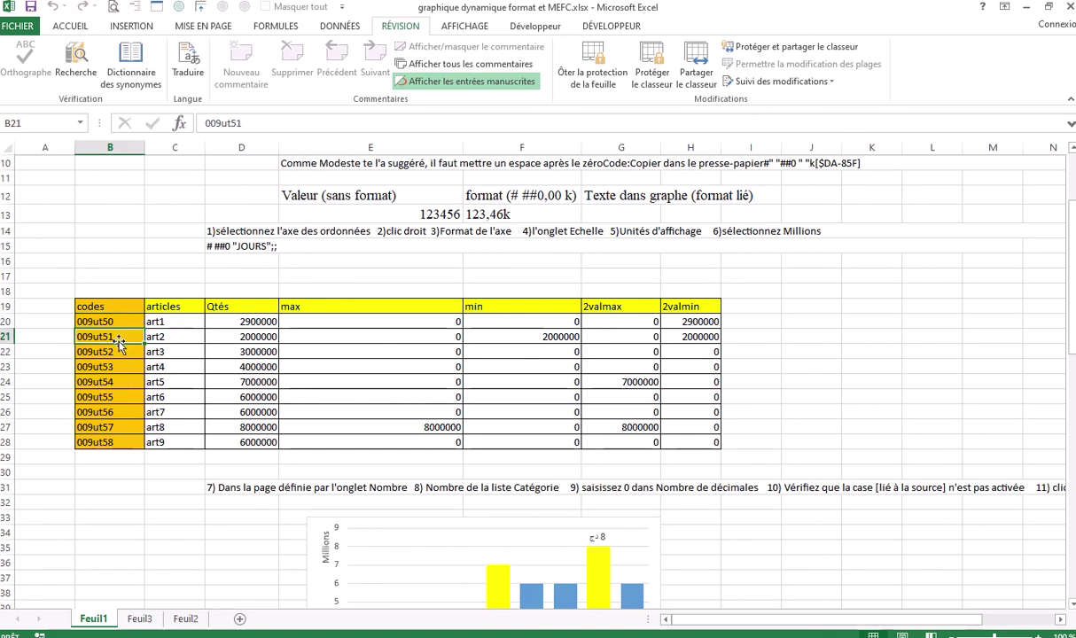
pyautogui.doubleClick(121, 338)
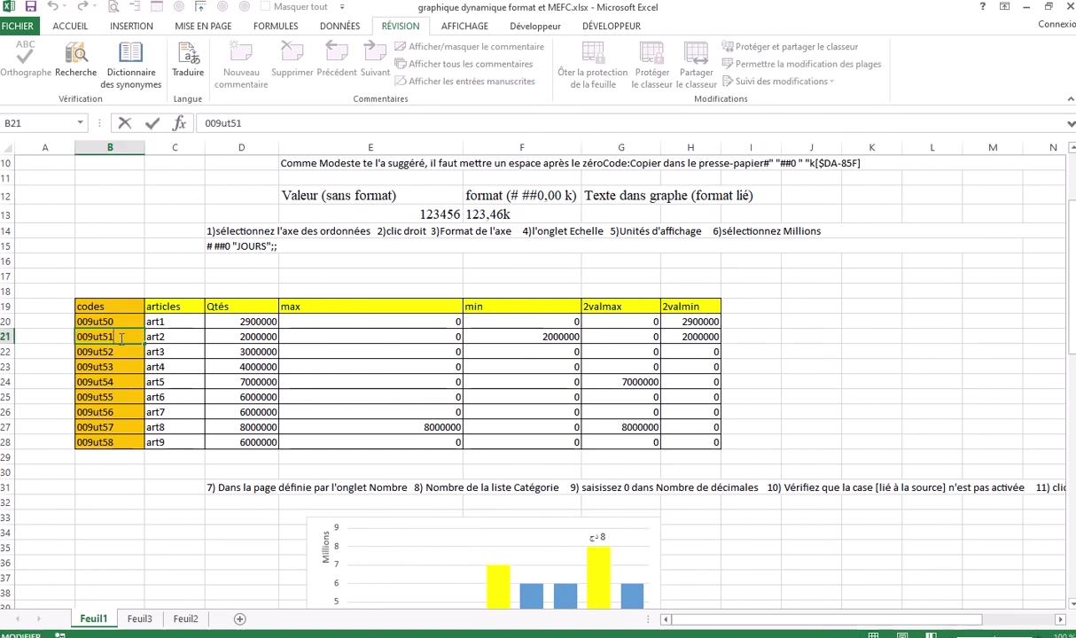
pyautogui.click(156, 339)
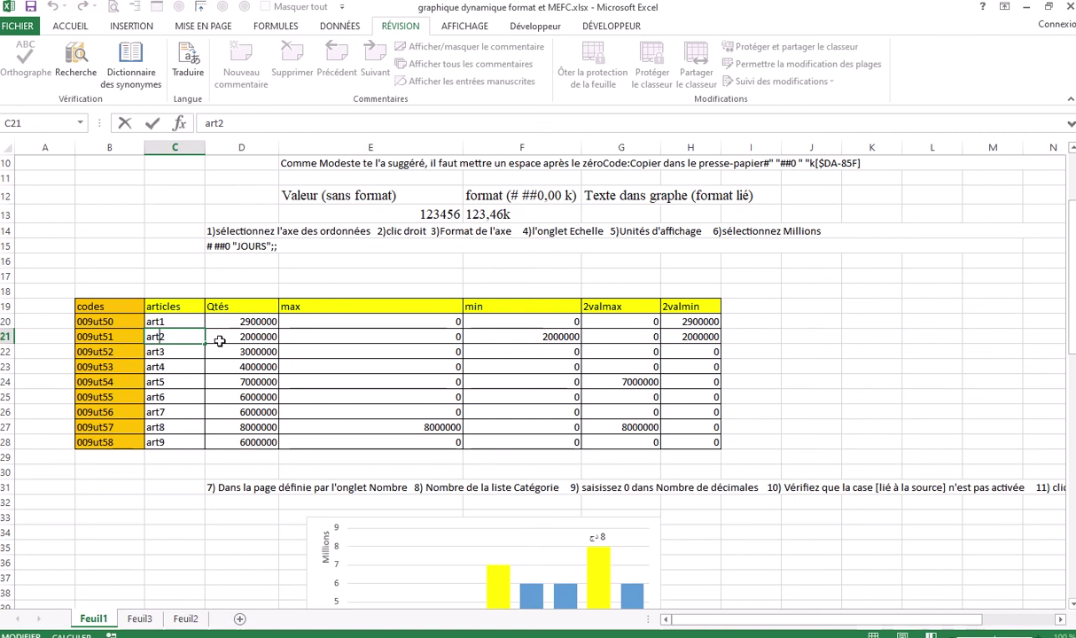
pyautogui.click(238, 338)
pyautogui.doubleClick(239, 337)
pyautogui.doubleClick(347, 334)
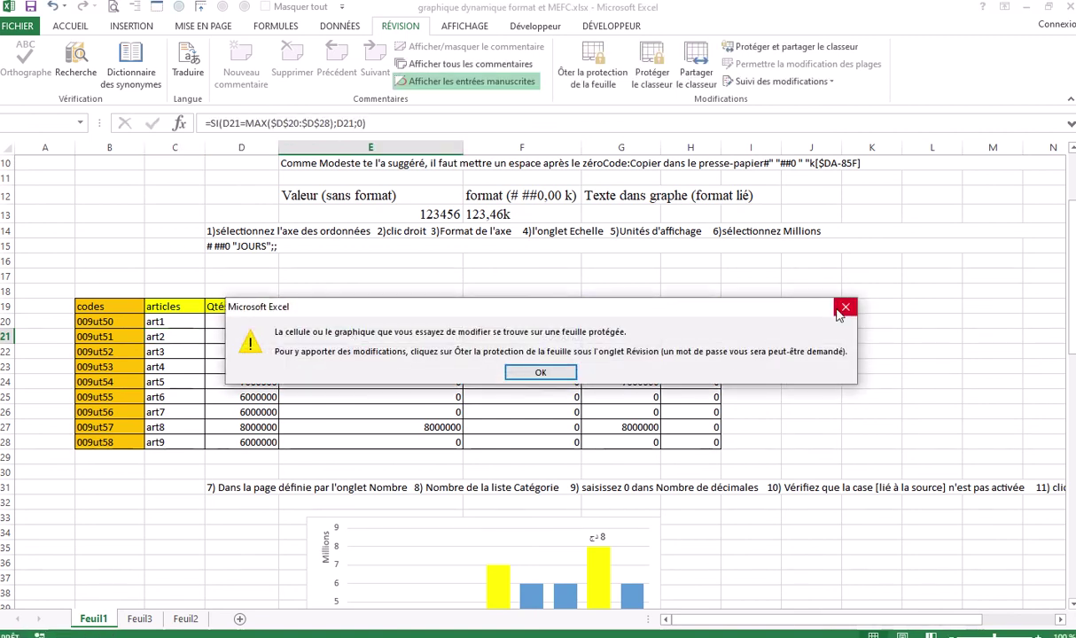
pyautogui.click(842, 309)
pyautogui.moveTo(241, 322); pyautogui.dragTo(257, 442)
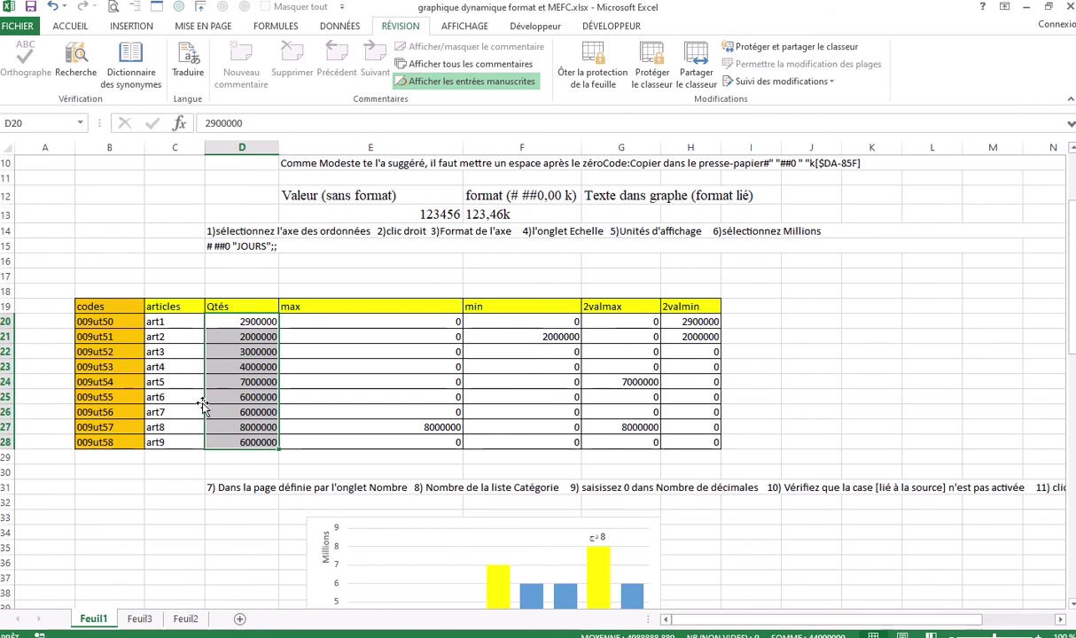
pyautogui.doubleClick(541, 325)
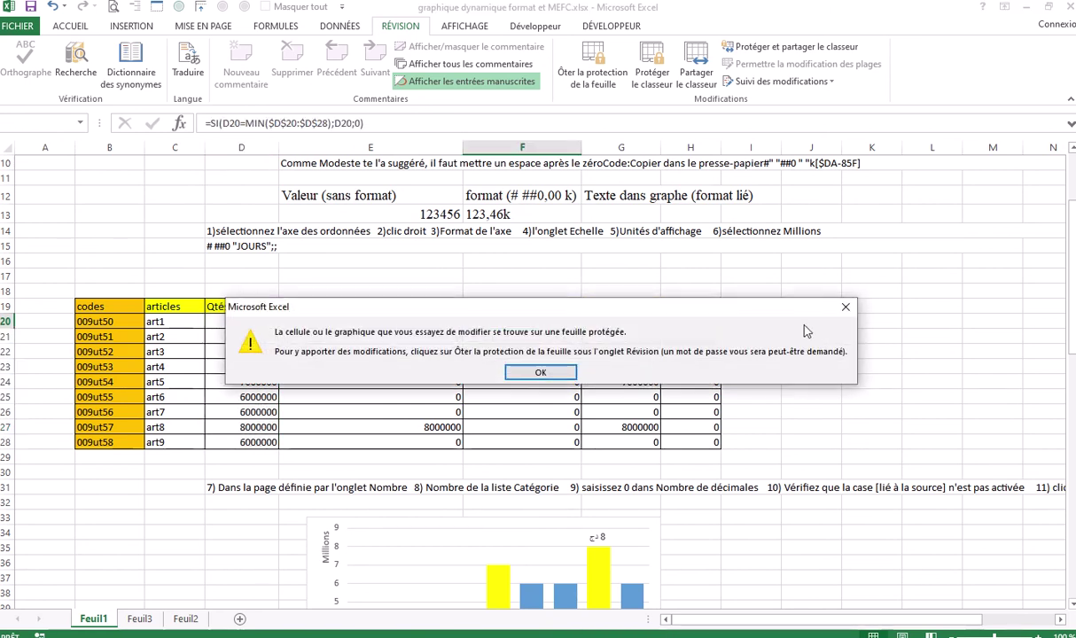
pyautogui.click(846, 307)
pyautogui.doubleClick(620, 321)
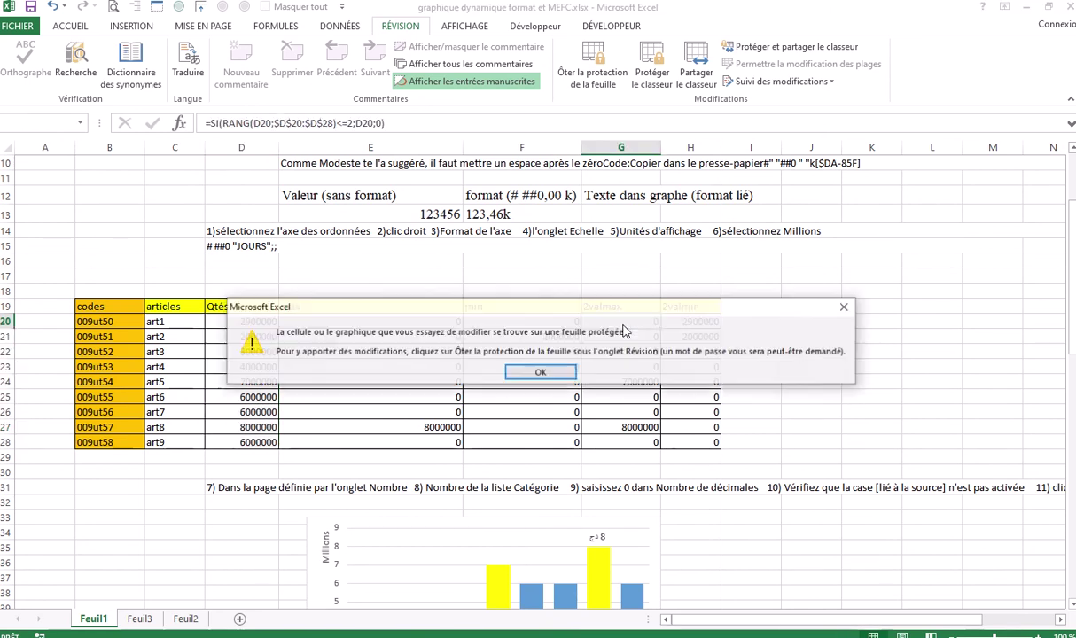
pyautogui.click(845, 308)
pyautogui.doubleClick(690, 321)
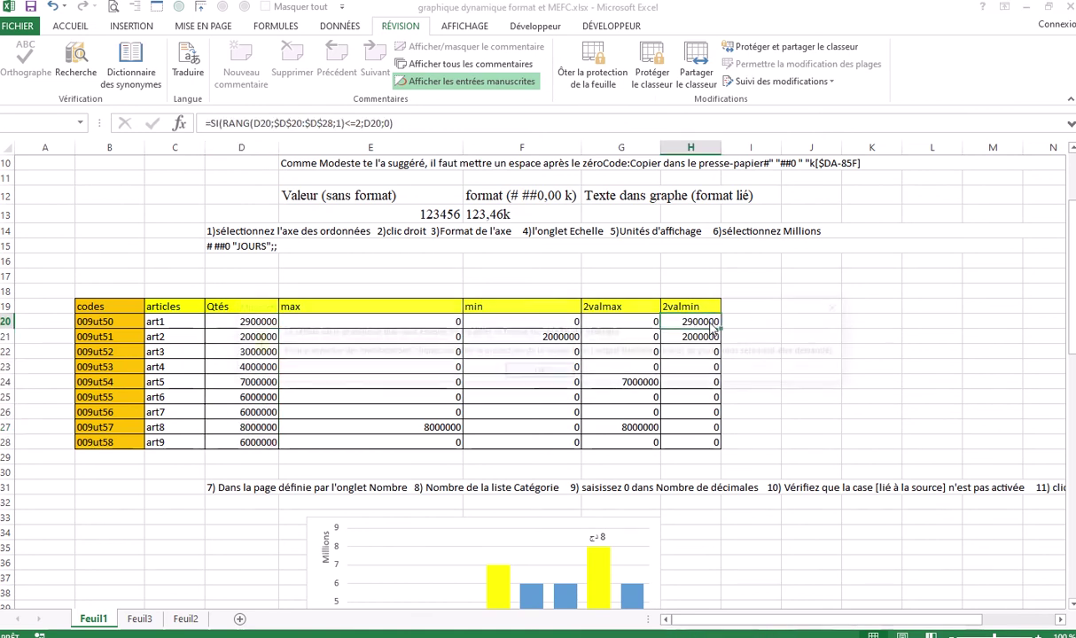
pyautogui.click(842, 307)
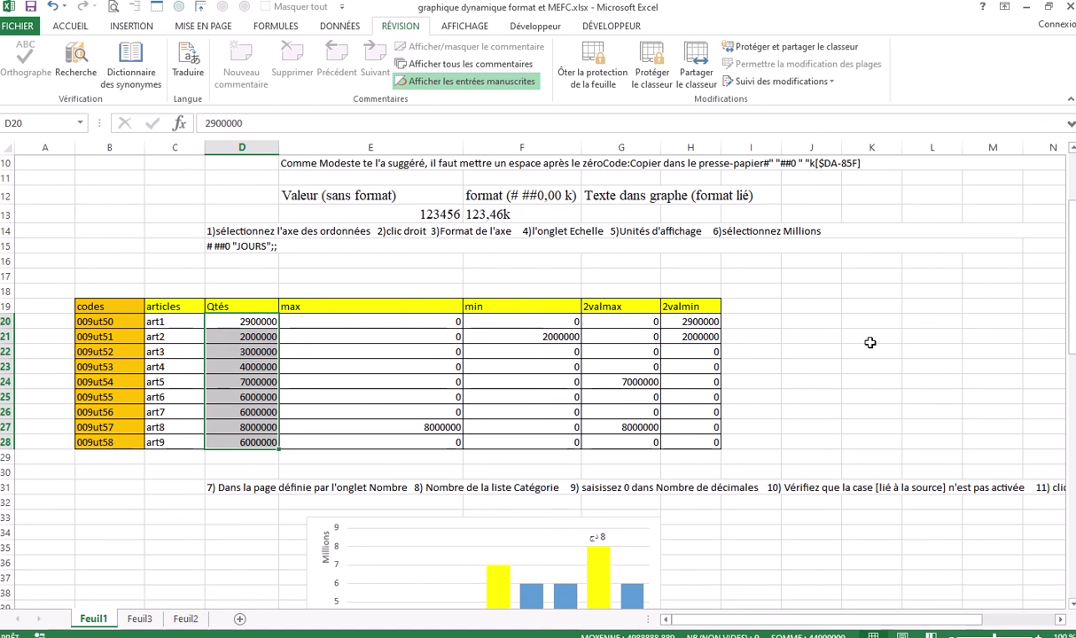
# Start Save As to Ordinateur and browse to the IL EXA SOLUTION folder on Bureau
pyautogui.click(17, 25)
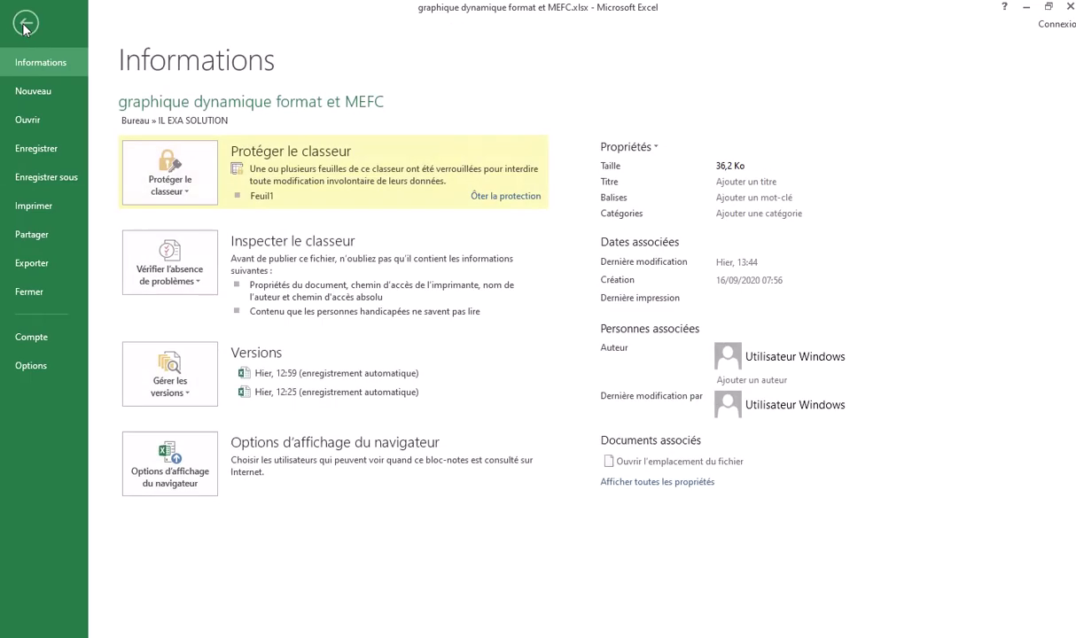
pyautogui.click(62, 176)
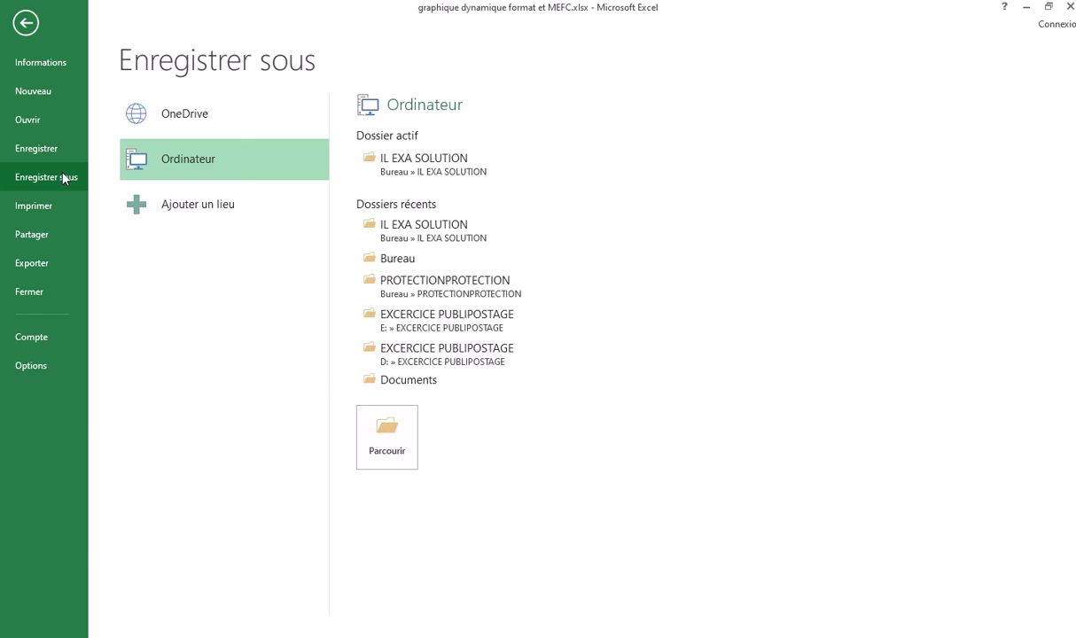
pyautogui.click(399, 257)
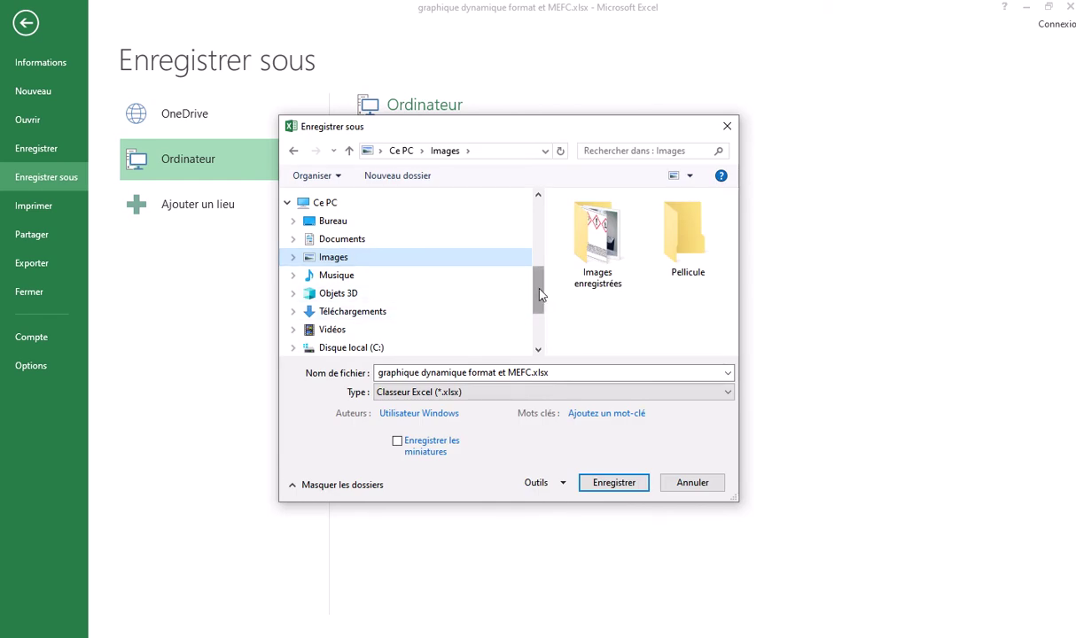
pyautogui.moveTo(541, 294); pyautogui.dragTo(544, 218)
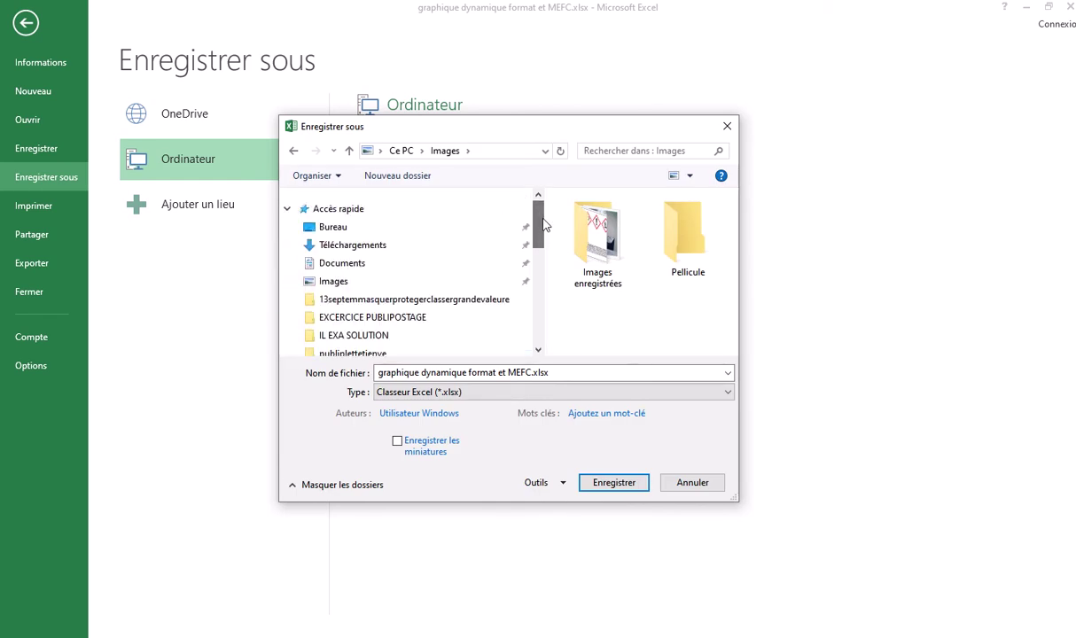
pyautogui.click(344, 230)
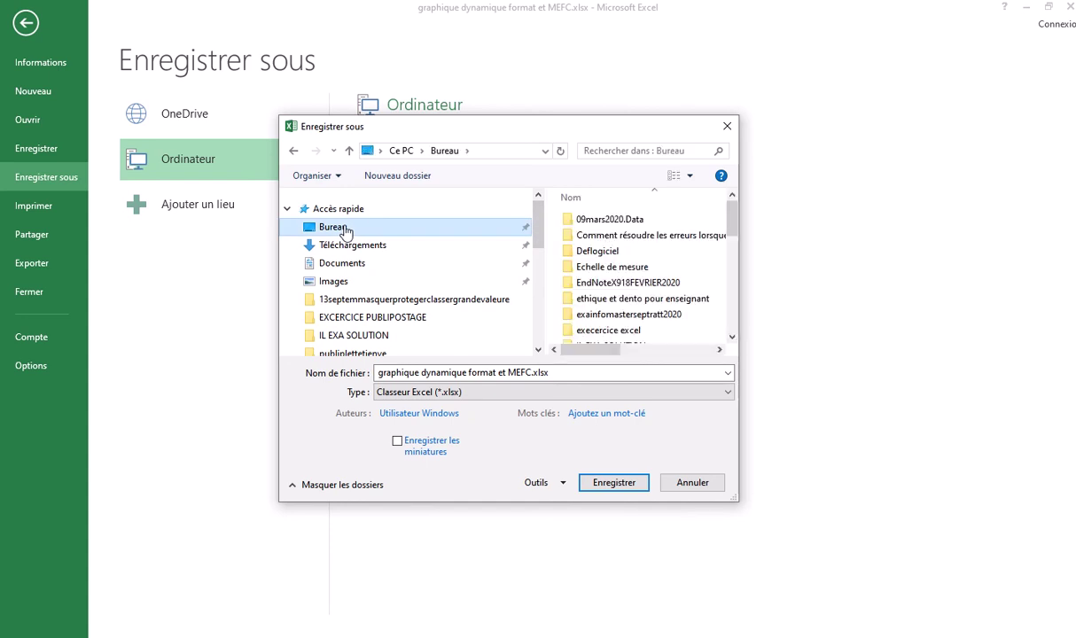
pyautogui.moveTo(729, 219); pyautogui.dragTo(729, 242)
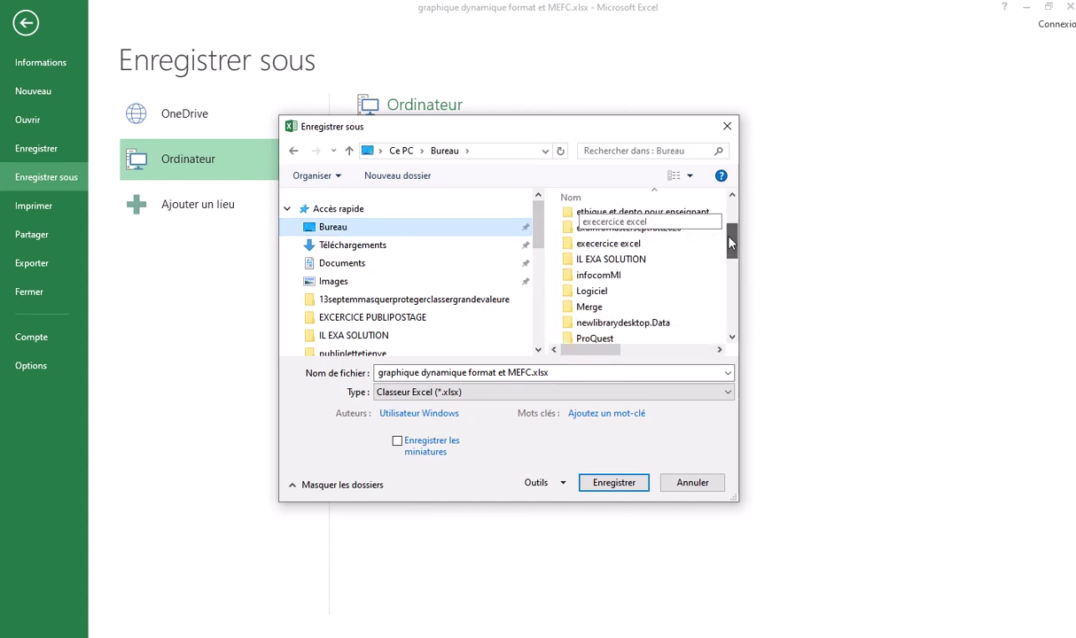
pyautogui.click(640, 261)
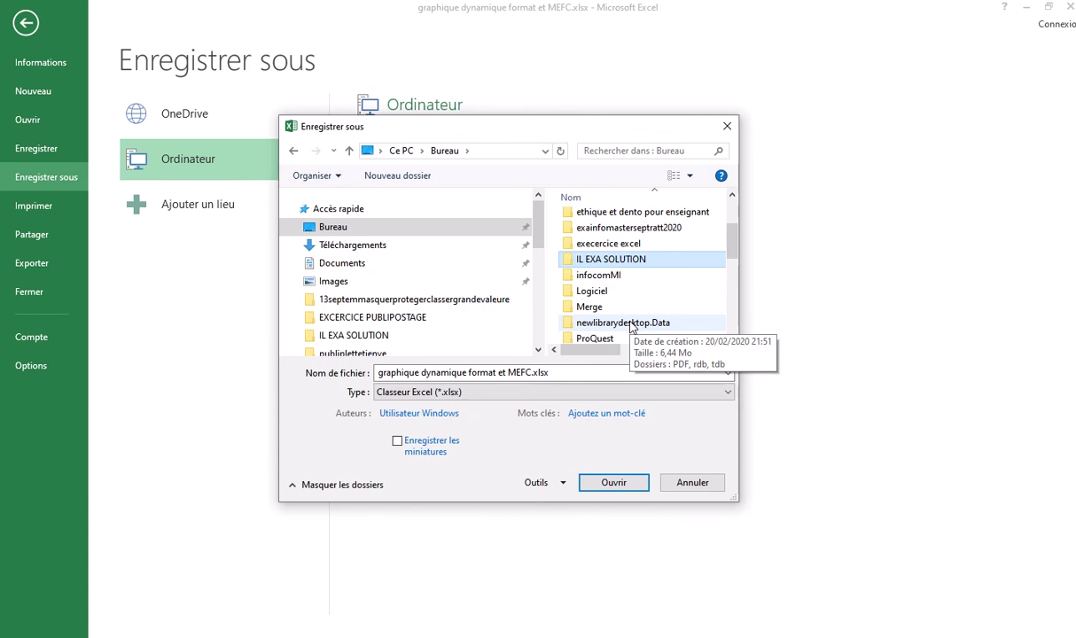
pyautogui.click(423, 372)
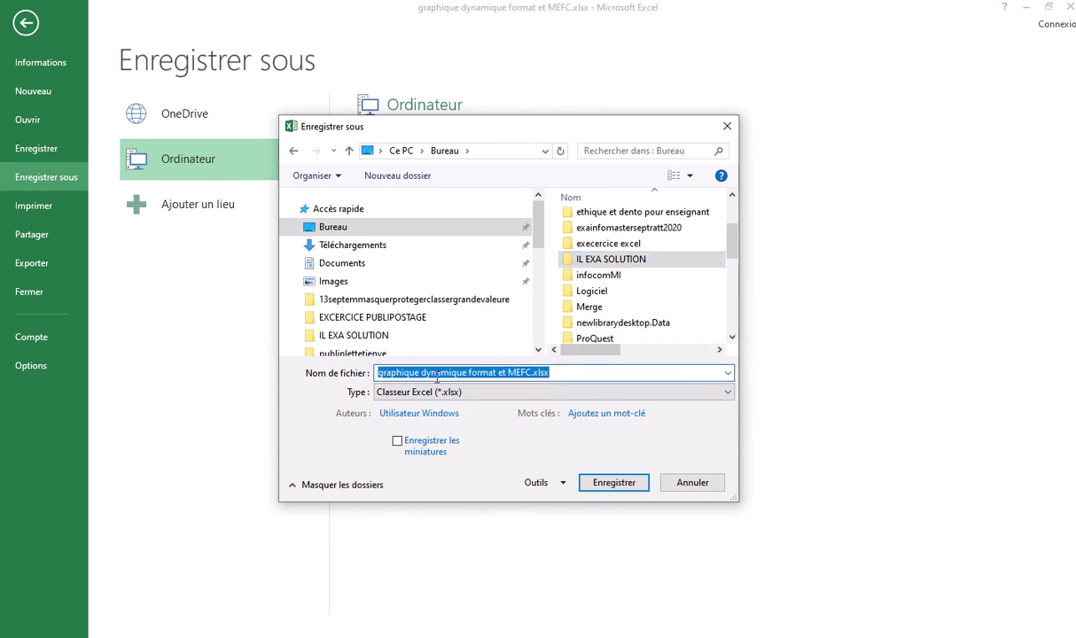
# Insert '.Cracker' after MEFC in the file name and save into IL EXA SOLUTION
pyautogui.click(437, 374)
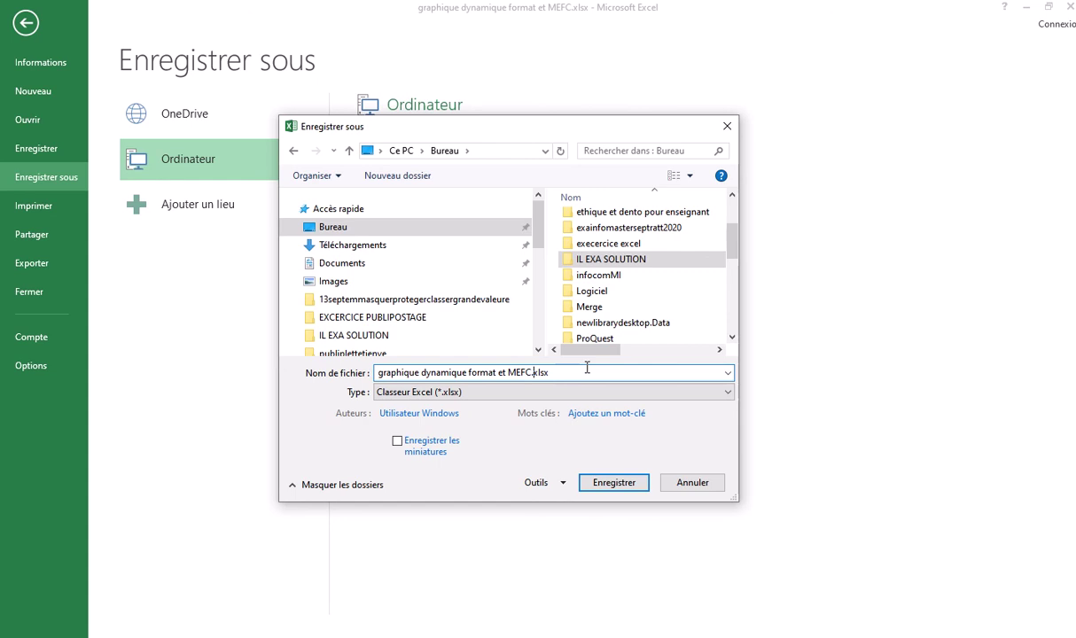
pyautogui.click(533, 373)
pyautogui.write('.')
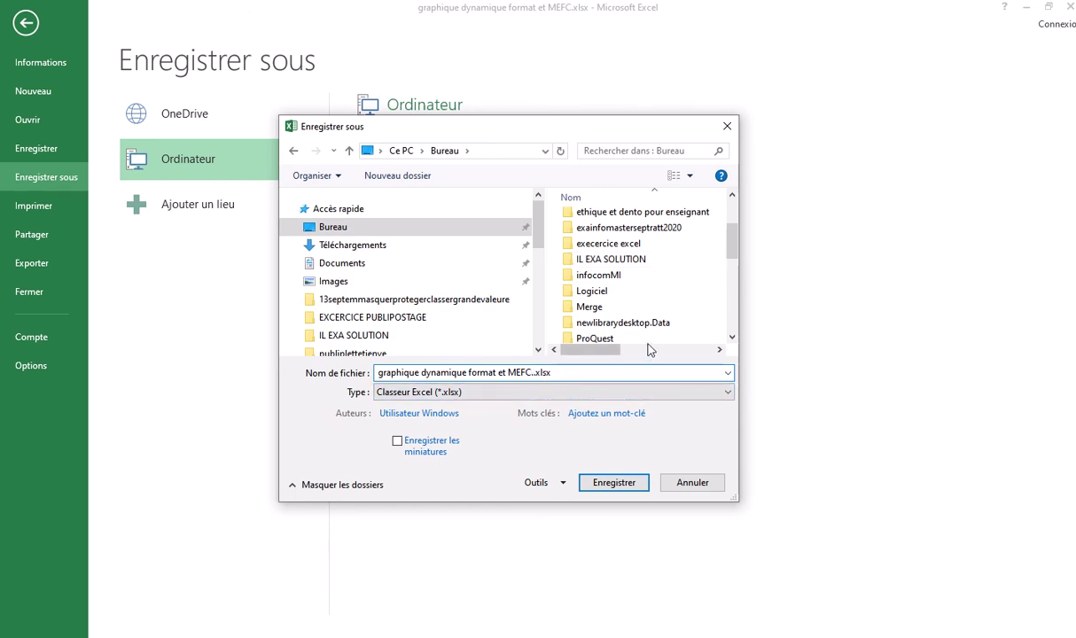
pyautogui.write('Crak')
pyautogui.press('BackSpace')
pyautogui.write('cker')
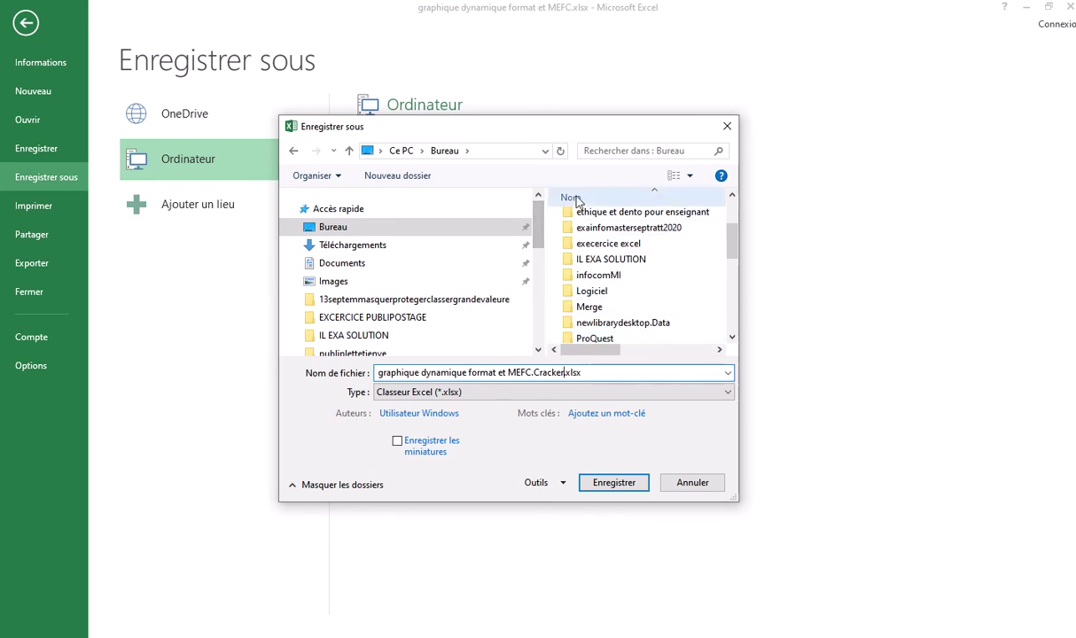
pyautogui.doubleClick(617, 260)
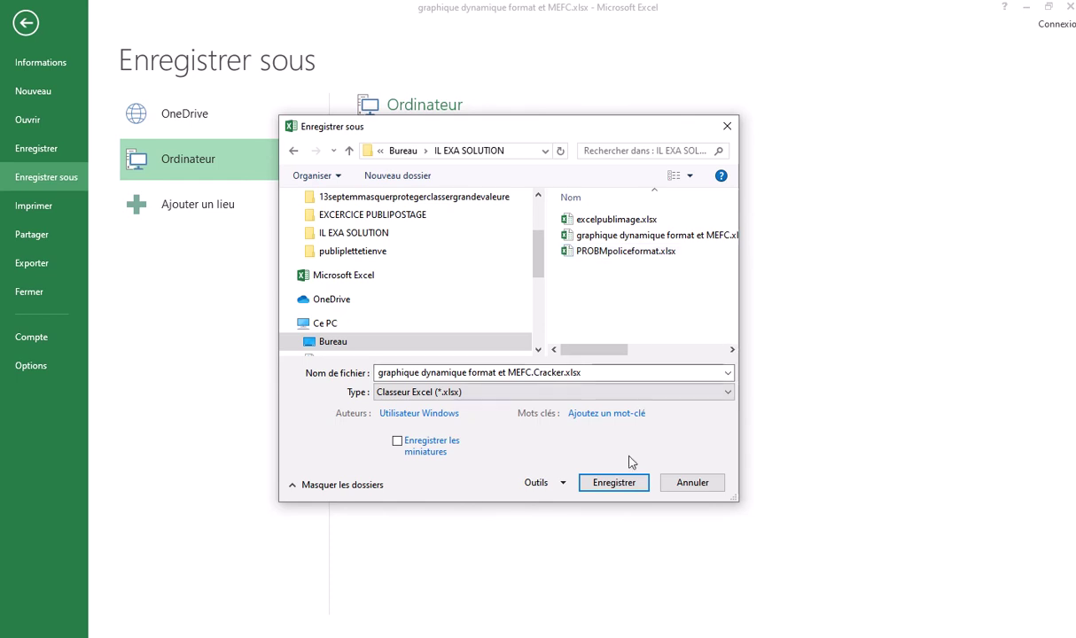
pyautogui.click(612, 485)
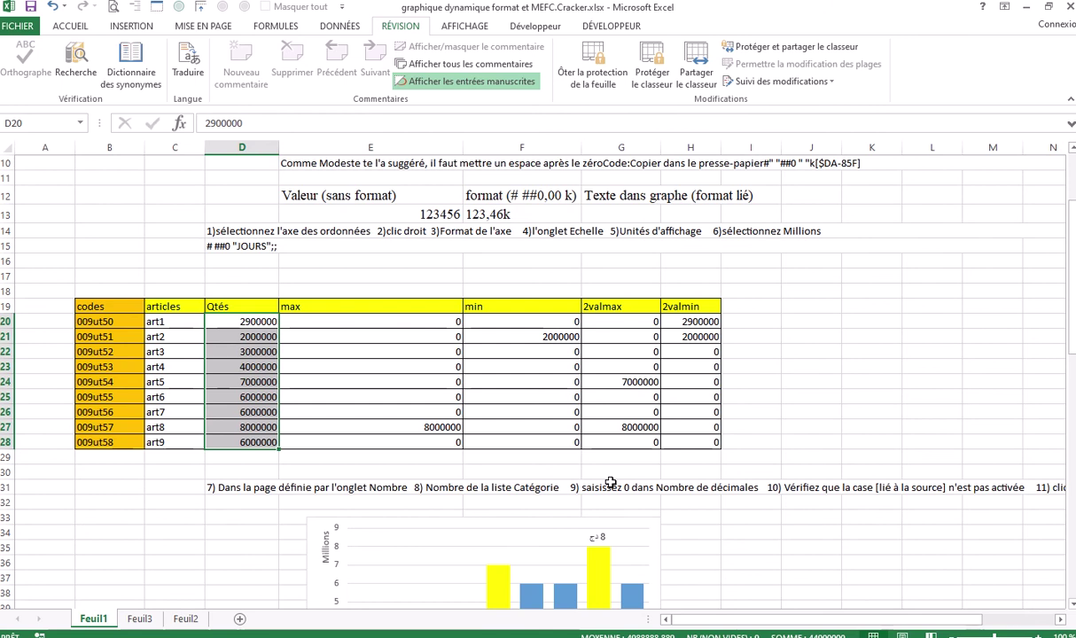
# Close Excel and clear the file selection in the IL EXA SOLUTION folder
pyautogui.click(1070, 9)
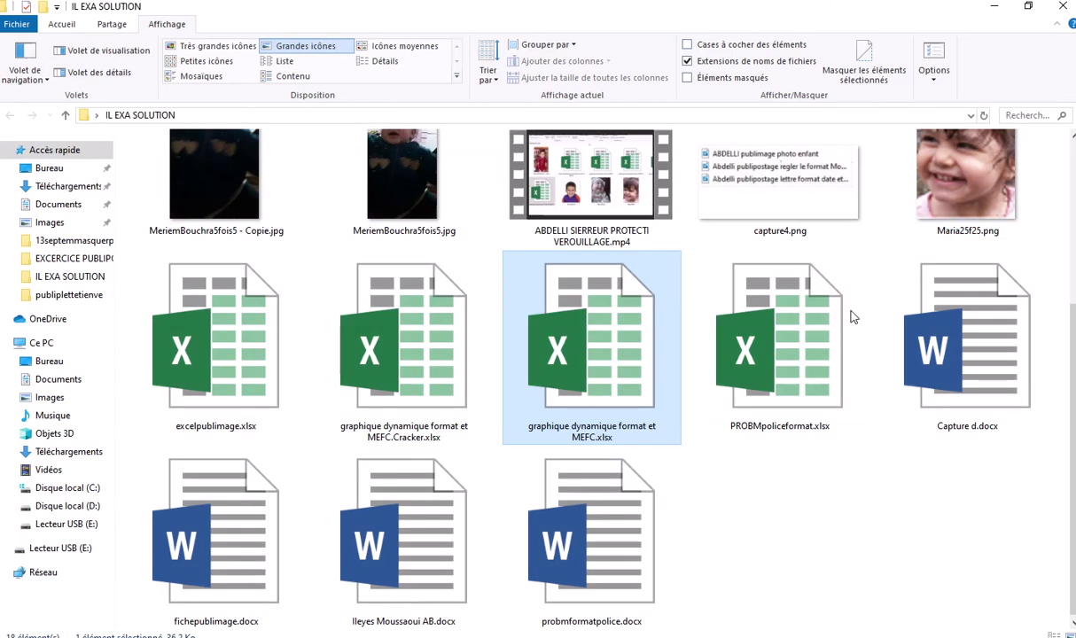
pyautogui.click(773, 488)
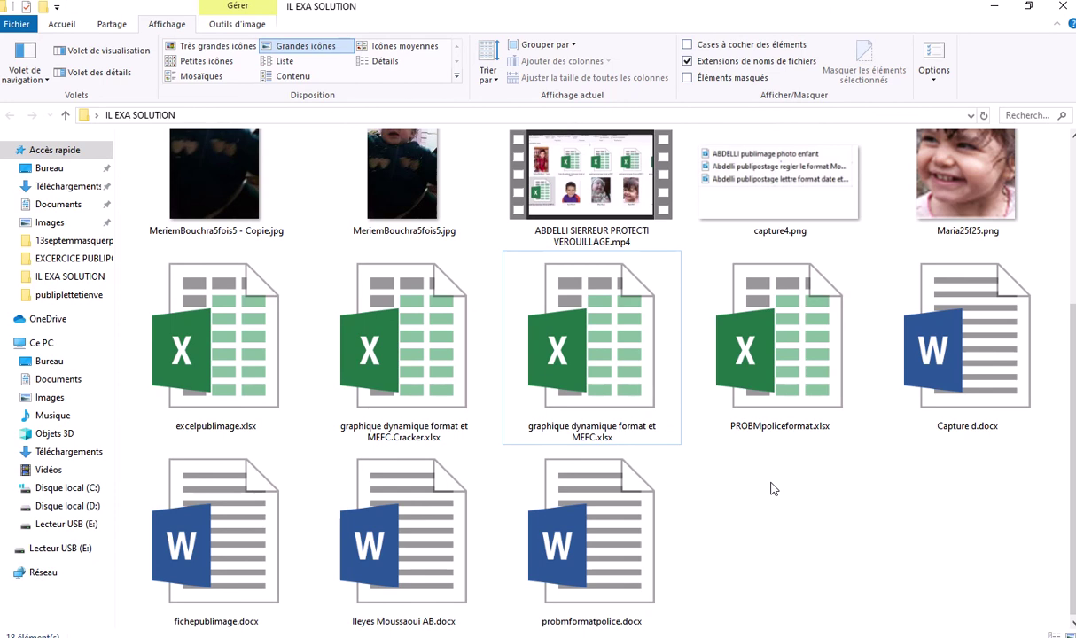
pyautogui.scroll(3, 773, 488)
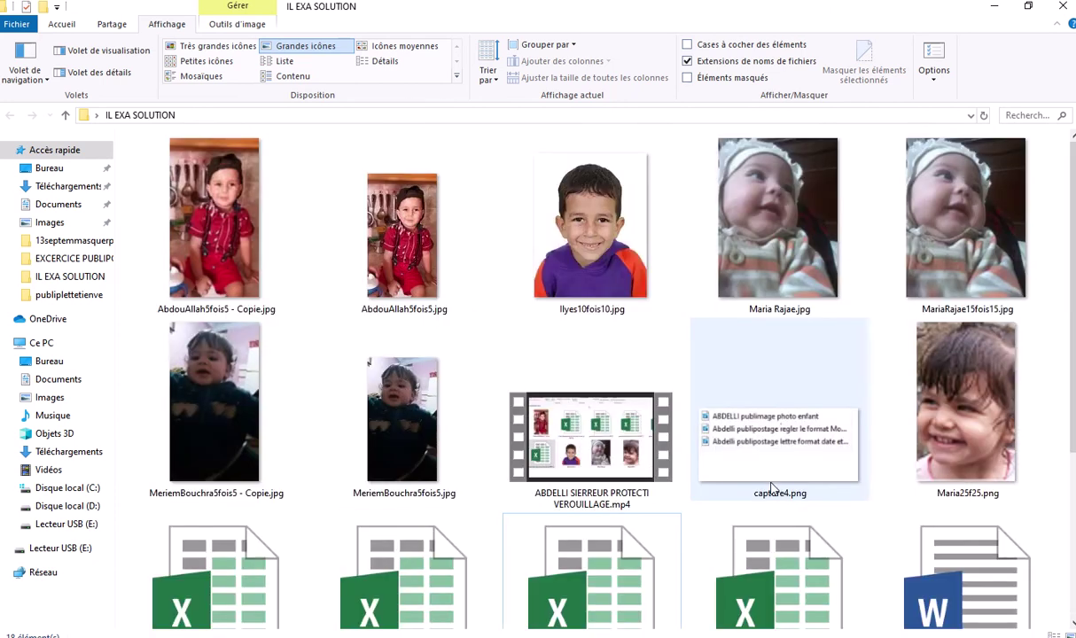
pyautogui.scroll(-3, 820, 417)
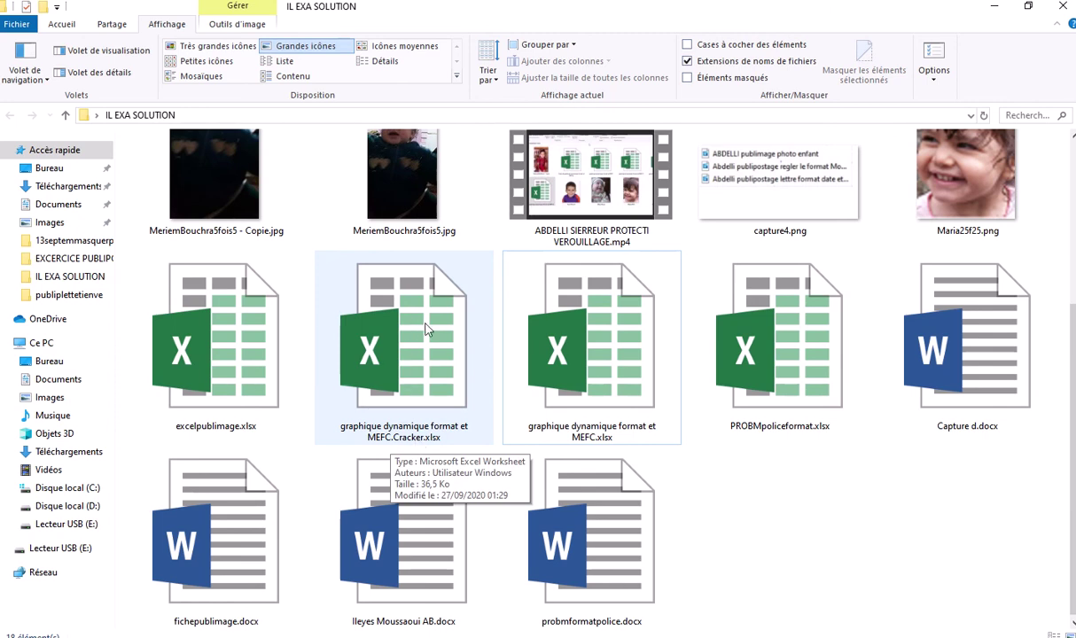
# Rename the MEFC.Cracker copy, changing its extension from xlsx to zip
pyautogui.click(396, 419)
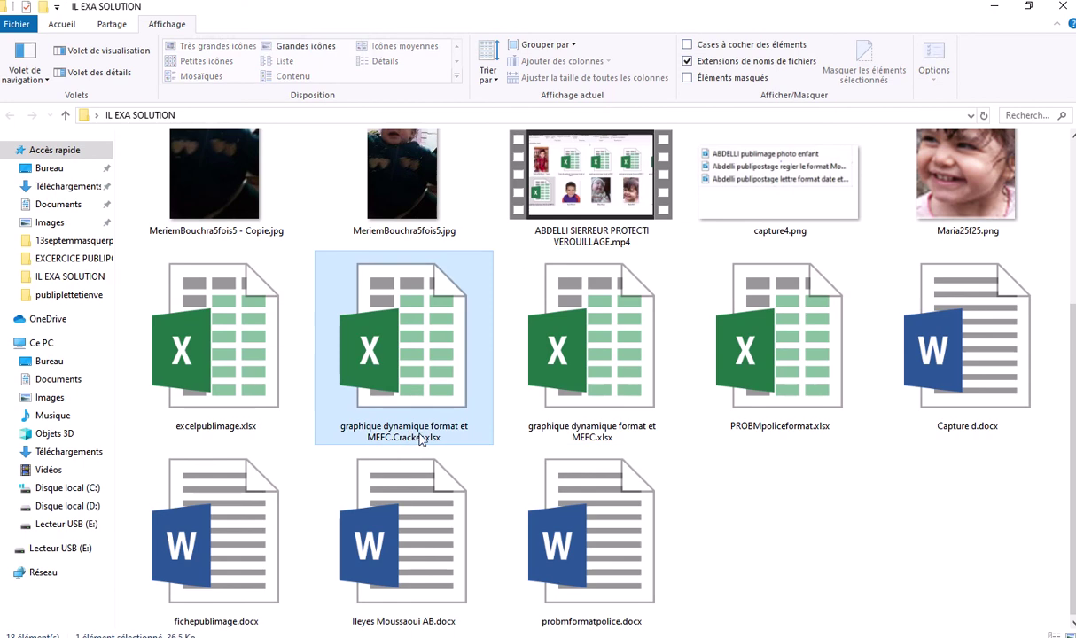
pyautogui.click(422, 432)
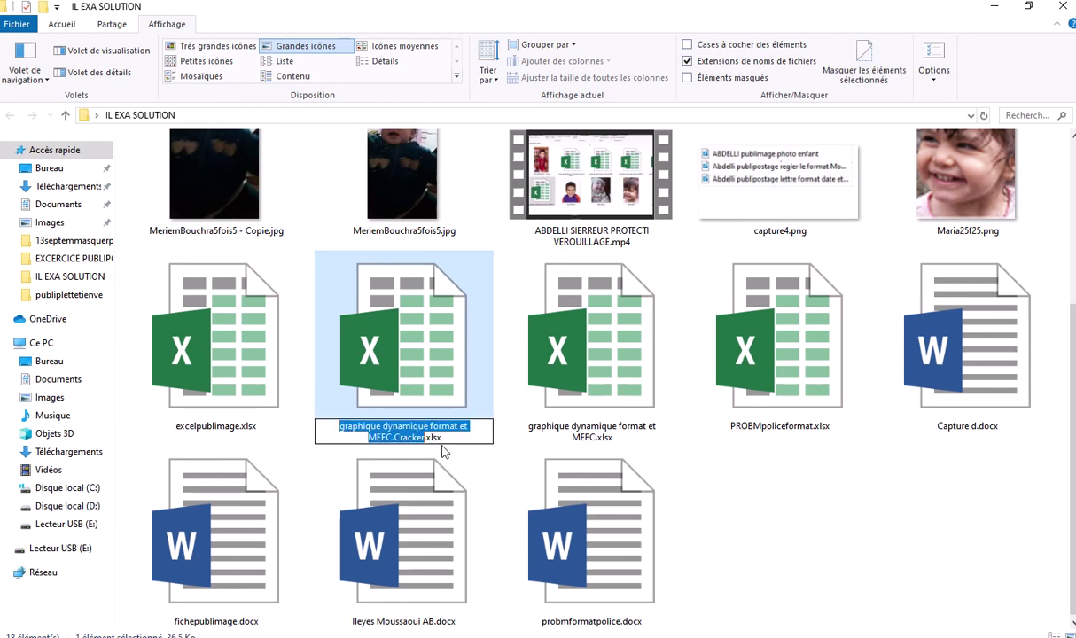
pyautogui.click(443, 439)
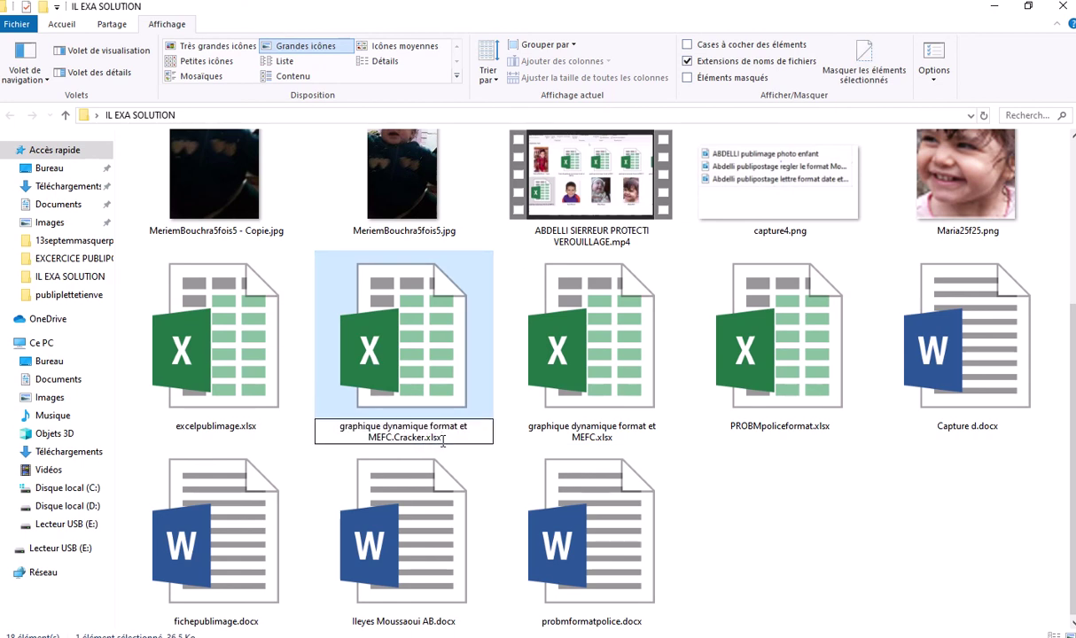
pyautogui.moveTo(443, 440); pyautogui.dragTo(429, 445)
pyautogui.write('zip')
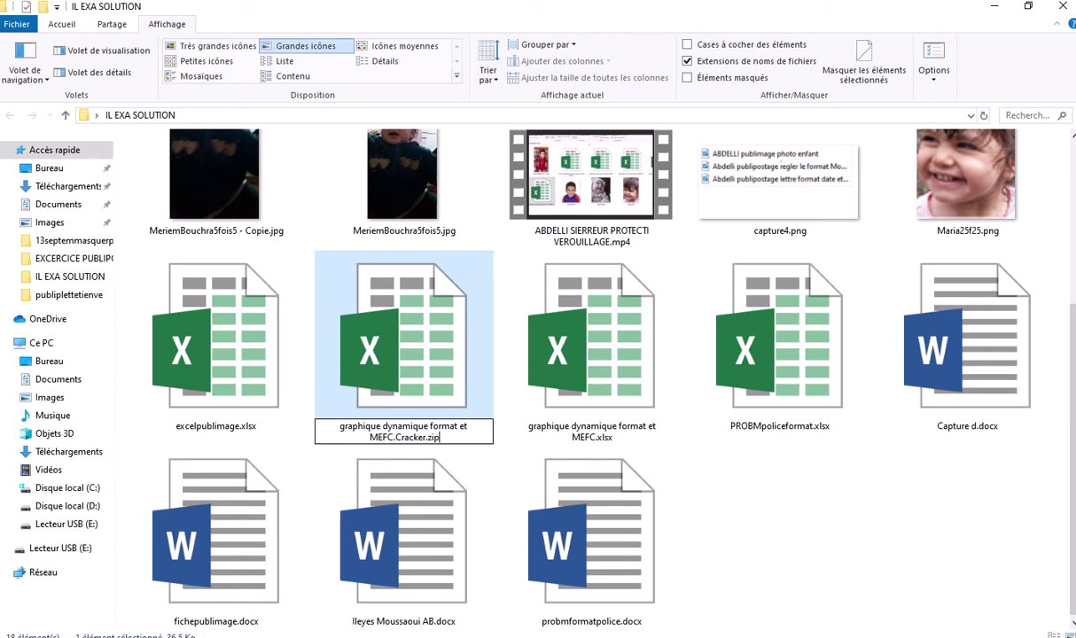
# Confirm renaming the workbook copy to 'graphique dynamique format et MEFC.Cracker.zip', accepting the extension change
pyautogui.press('Return')
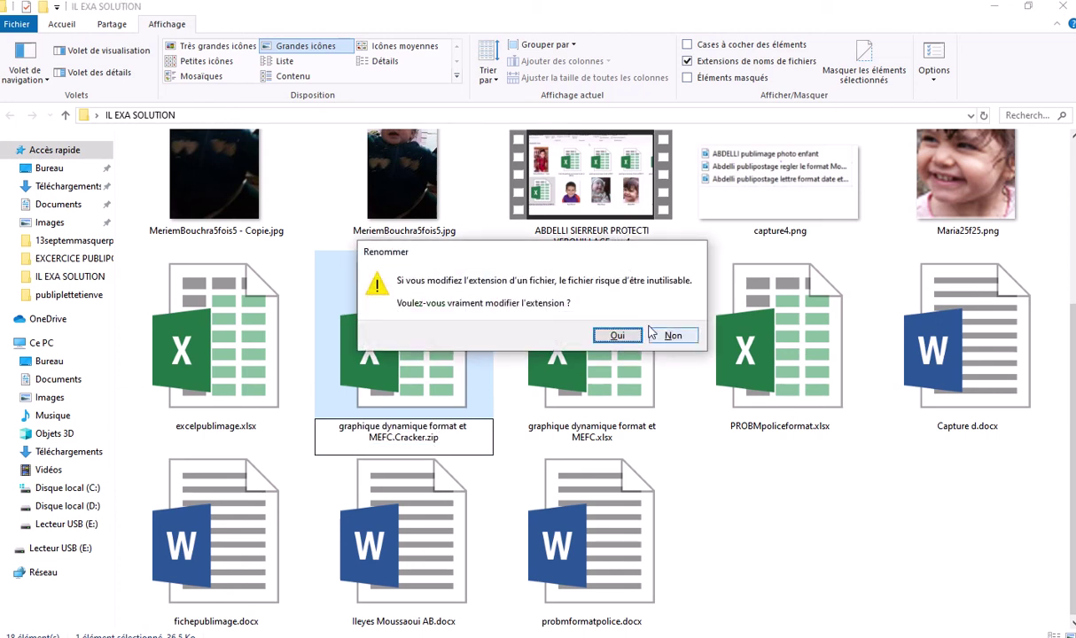
pyautogui.click(618, 336)
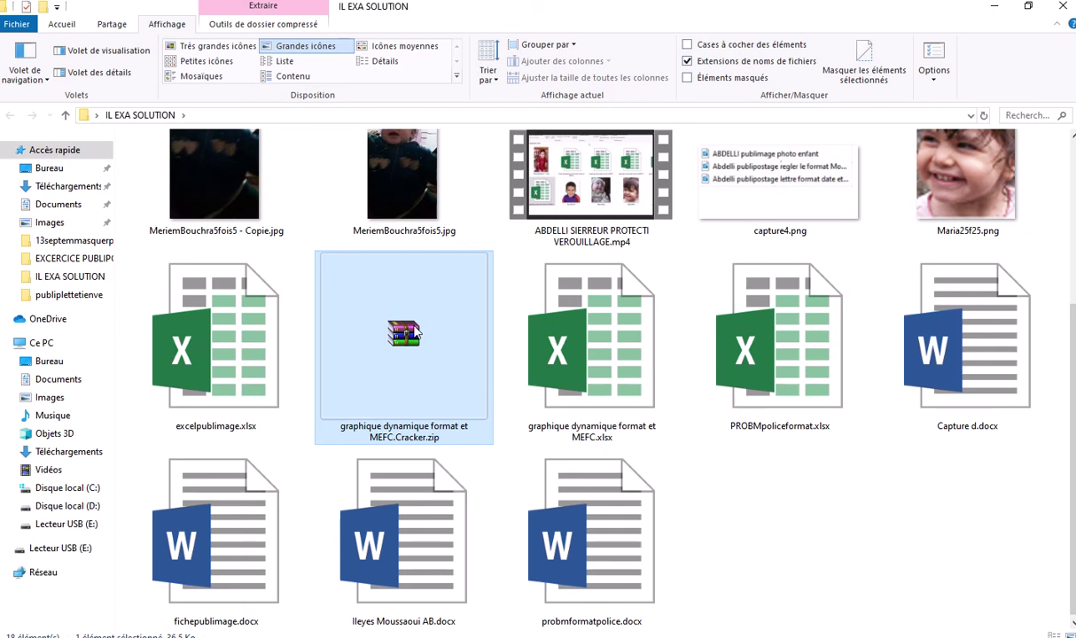
pyautogui.rightClick(414, 290)
# Open the zip in WinRAR full screen, dismissing the licence reminder
pyautogui.click(454, 300)
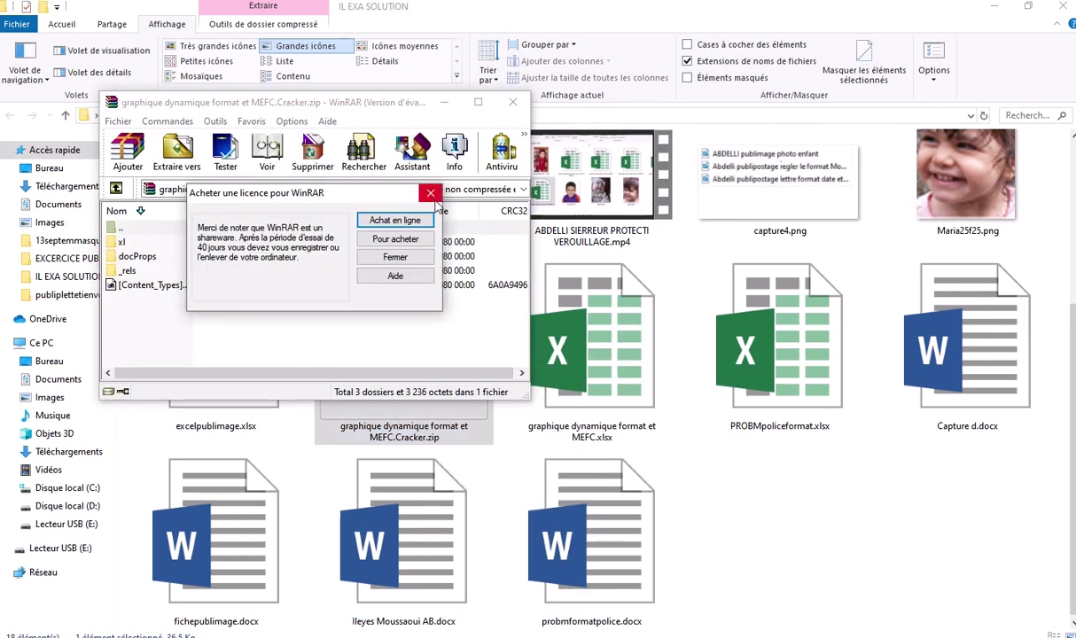
pyautogui.click(431, 193)
pyautogui.click(478, 103)
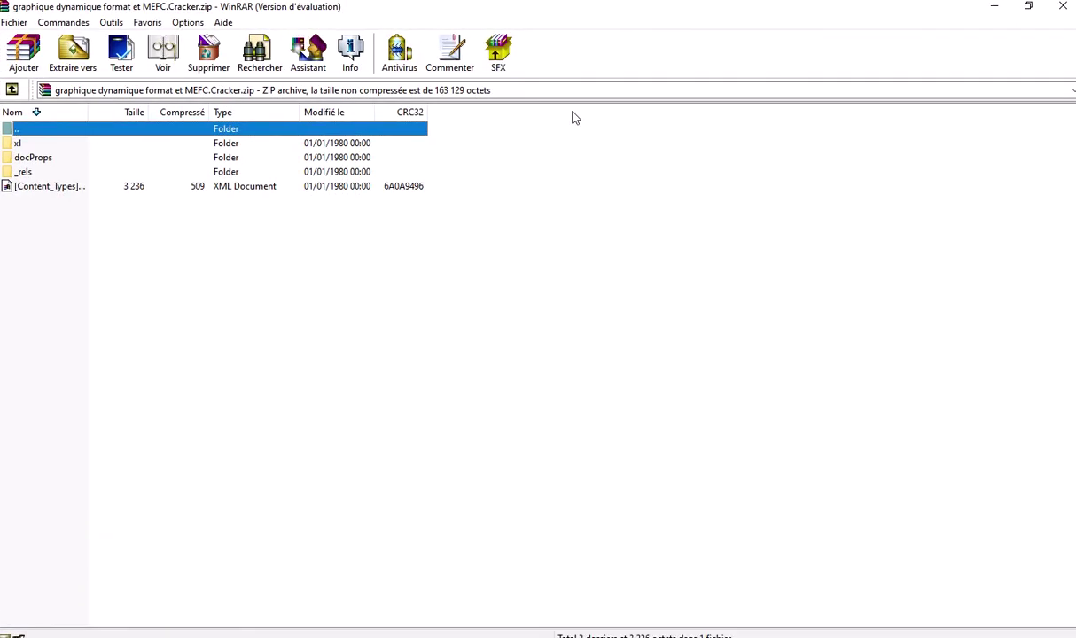
# Browse to xl\worksheets and drag sheet1.xml out into the IL EXA SOLUTION folder
pyautogui.doubleClick(18, 143)
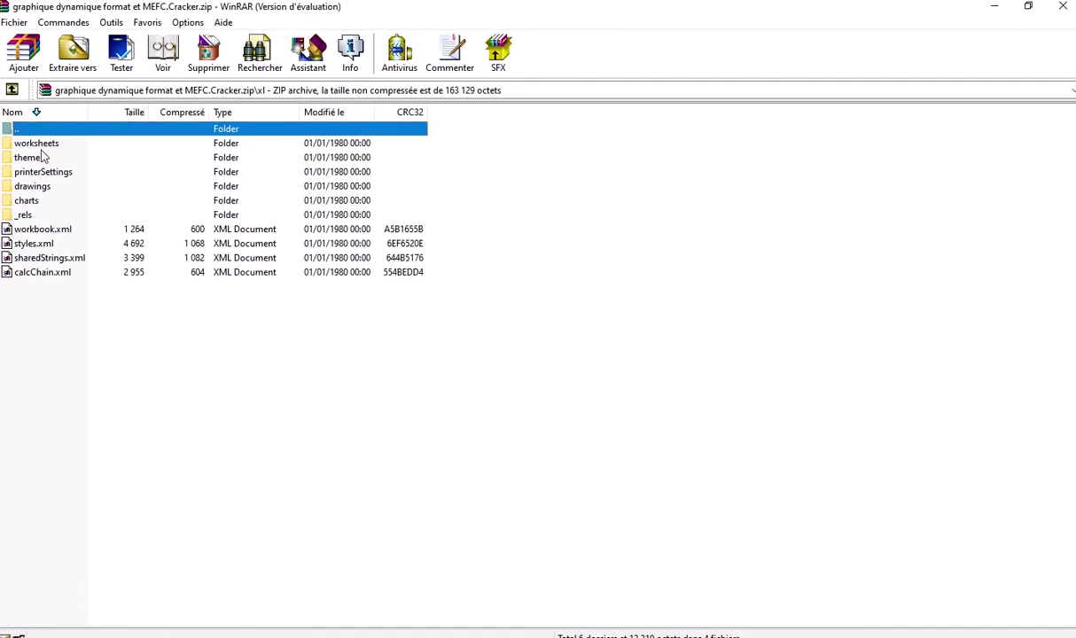
pyautogui.click(46, 147)
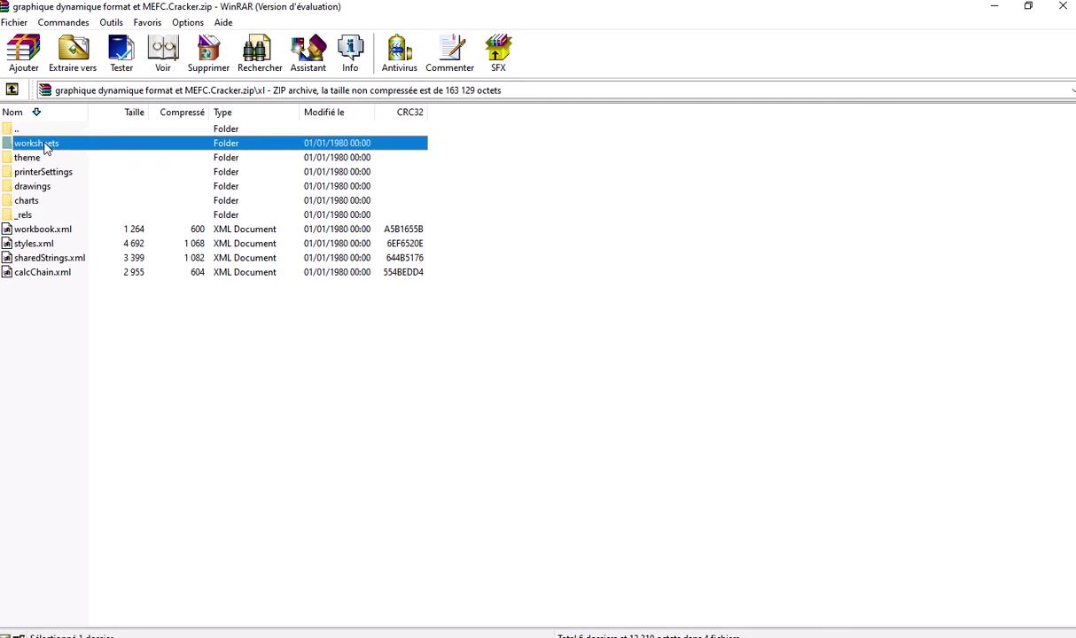
pyautogui.doubleClick(47, 148)
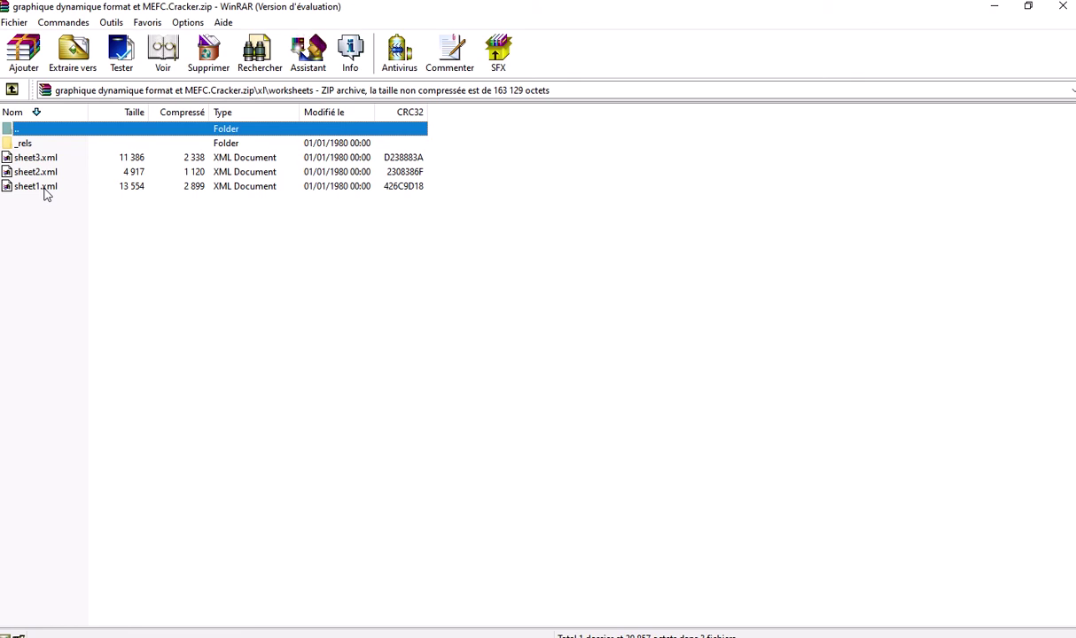
pyautogui.click(46, 194)
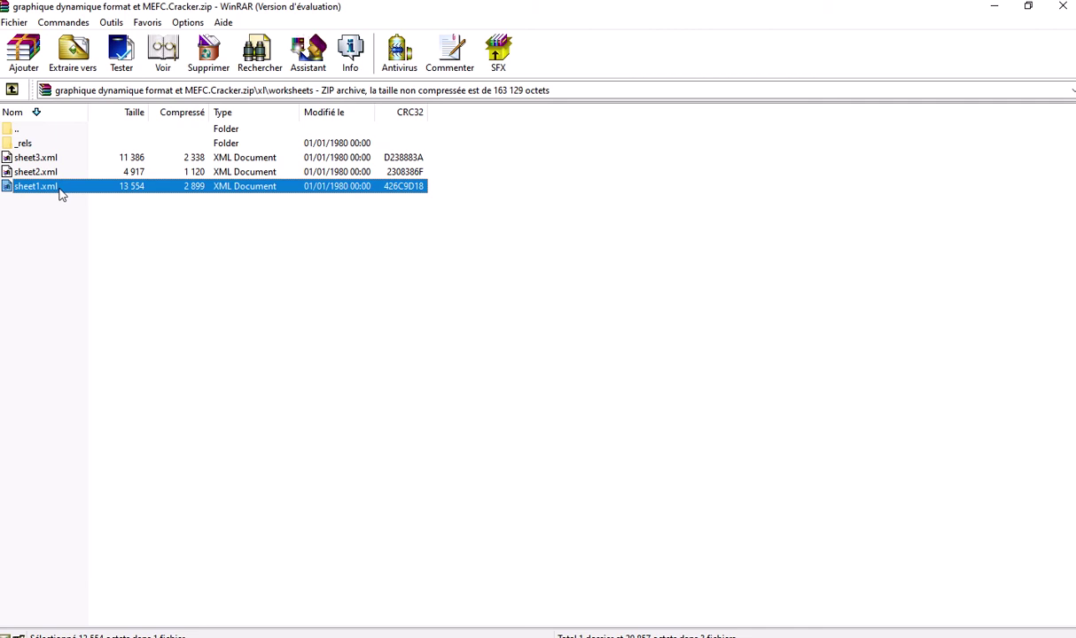
pyautogui.click(1028, 7)
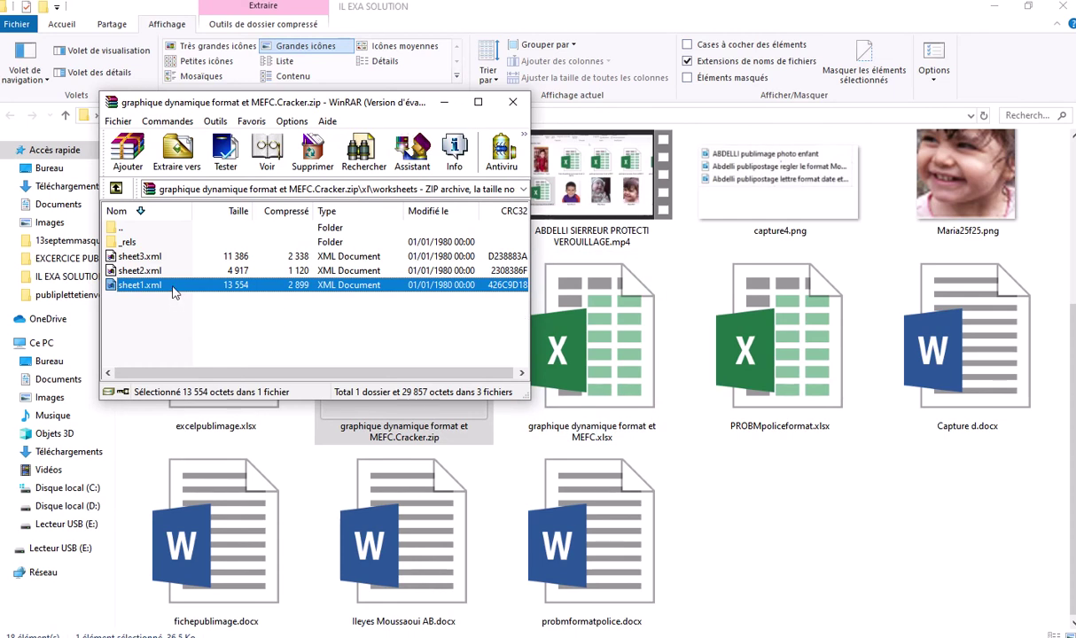
pyautogui.moveTo(174, 294); pyautogui.dragTo(813, 490)
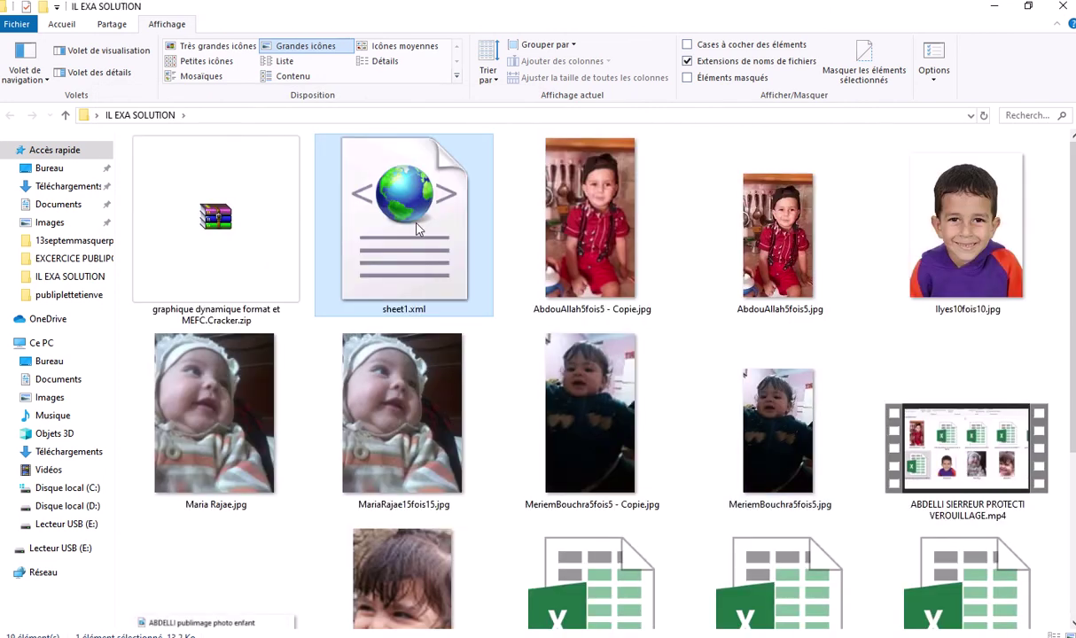
# Open the extracted sheet1.xml with WordPad
pyautogui.rightClick(416, 228)
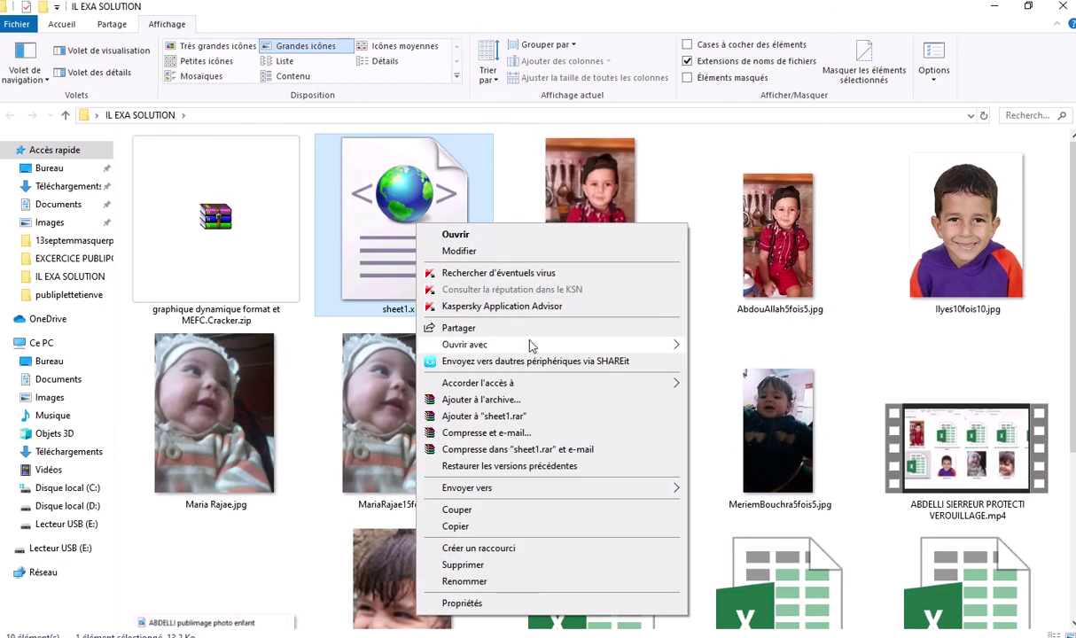
pyautogui.moveTo(532, 347)
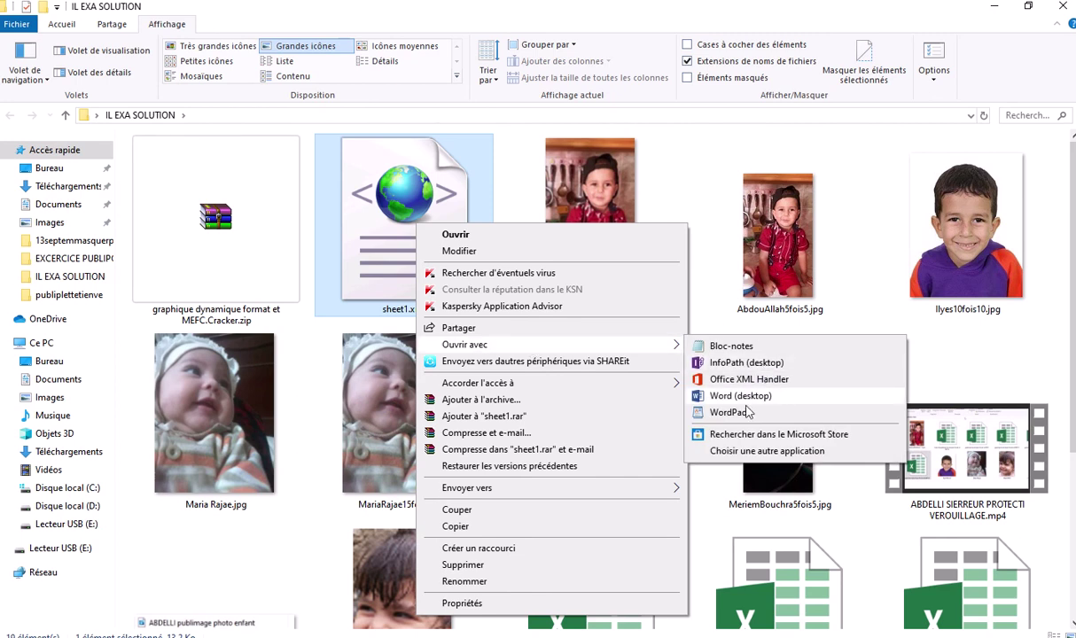
pyautogui.click(736, 415)
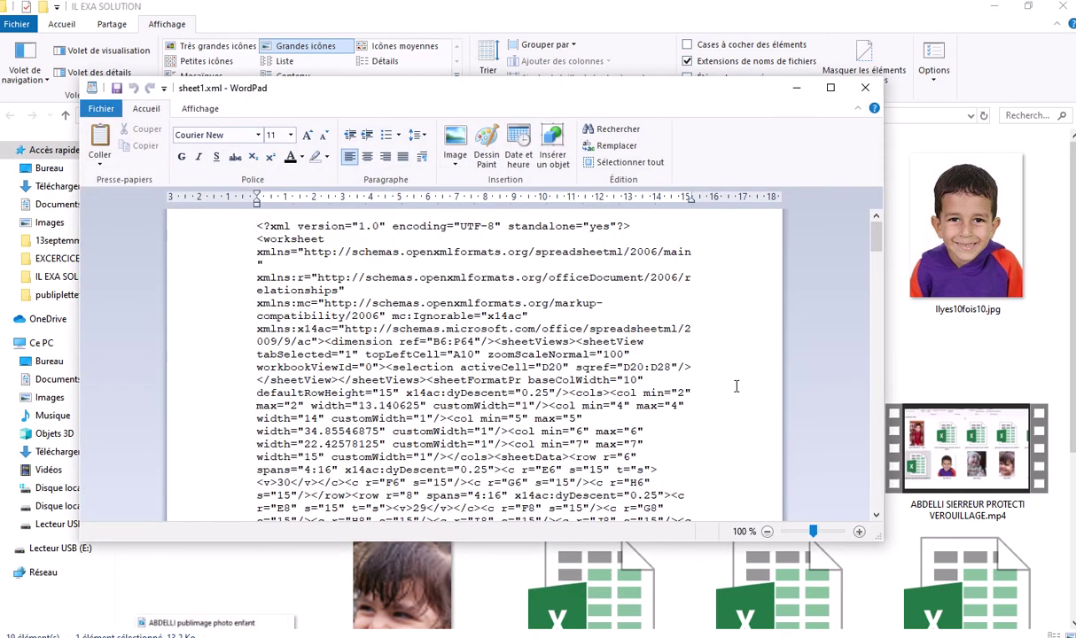
# Maximize WordPad and find the first 'protect' match at the sheetProtection element
pyautogui.click(830, 89)
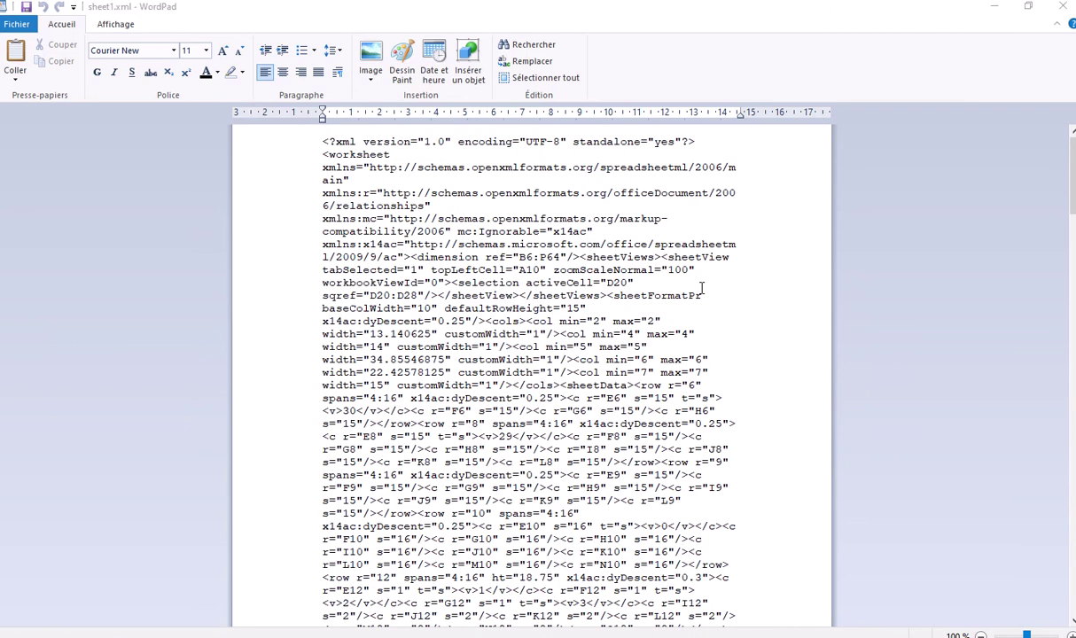
pyautogui.hotkey('ctrl', 'f')
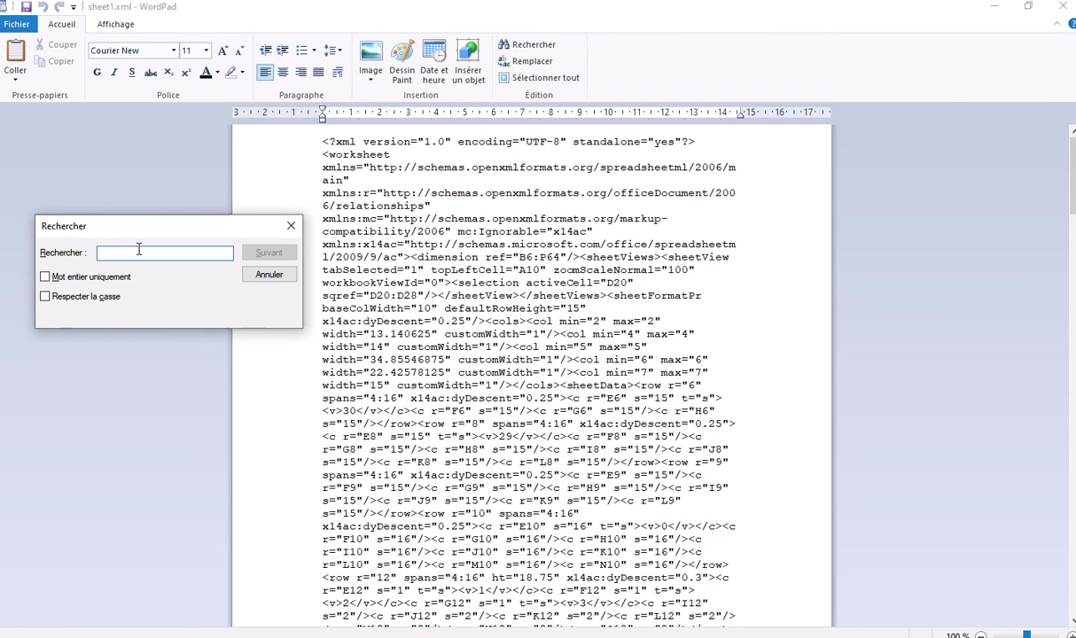
pyautogui.write('pro')
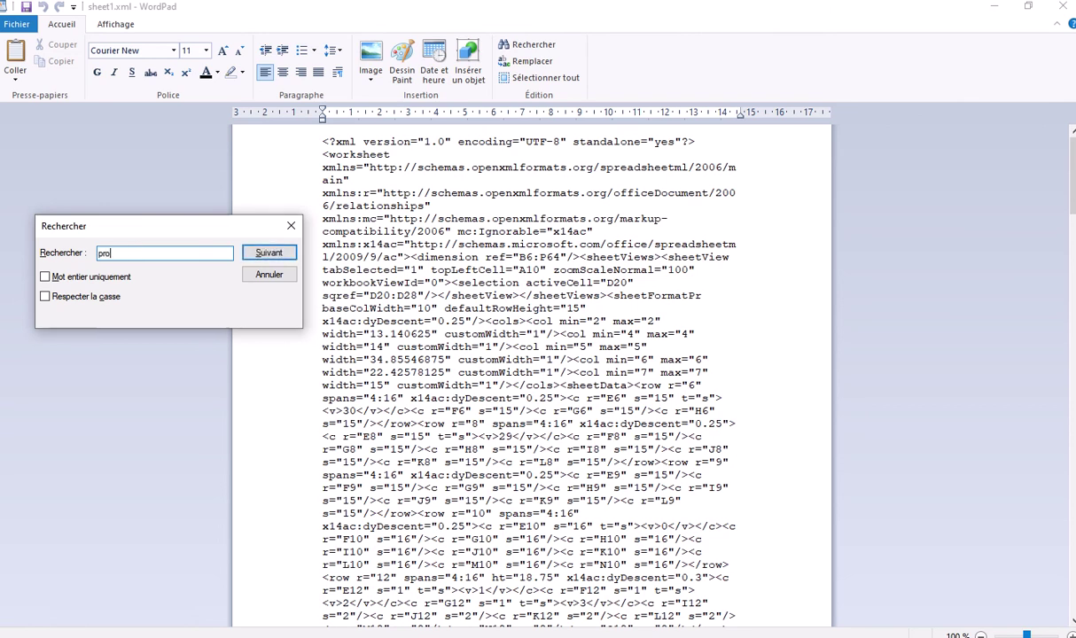
pyautogui.write('tect')
pyautogui.click(268, 253)
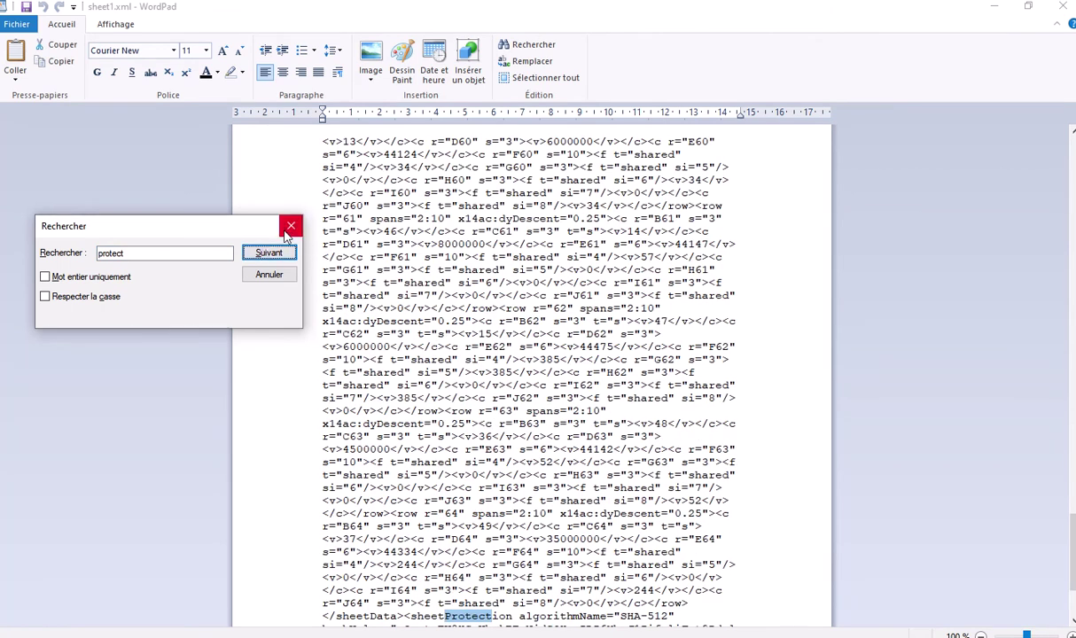
# Close the search and select the entire <sheetProtection …/> element before <mergeCells>
pyautogui.click(290, 227)
pyautogui.scroll(-3, 589, 282)
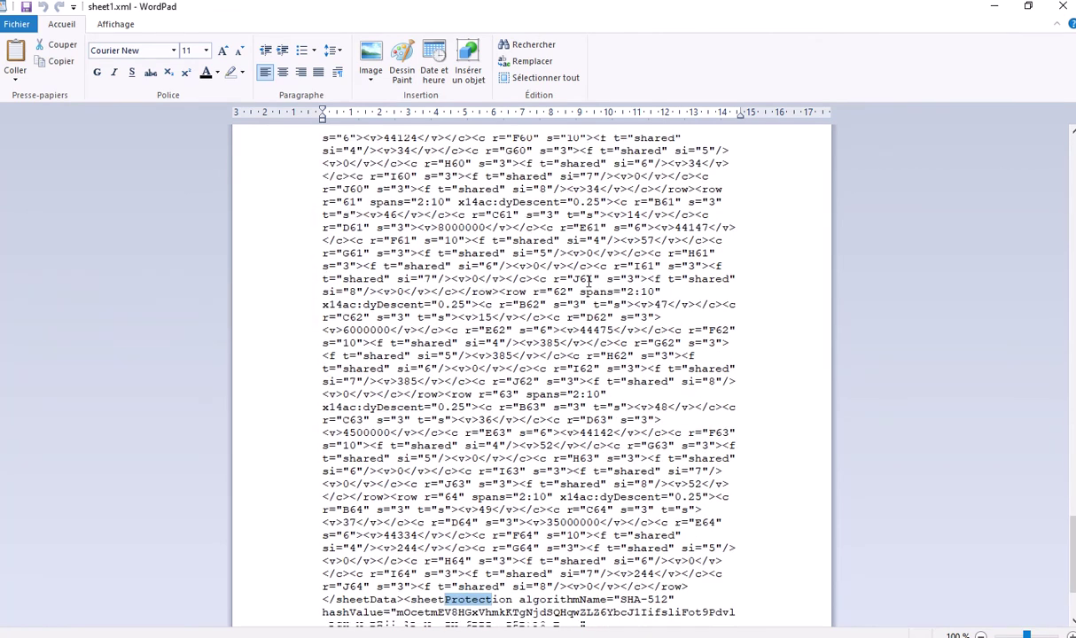
pyautogui.scroll(-1, 588, 282)
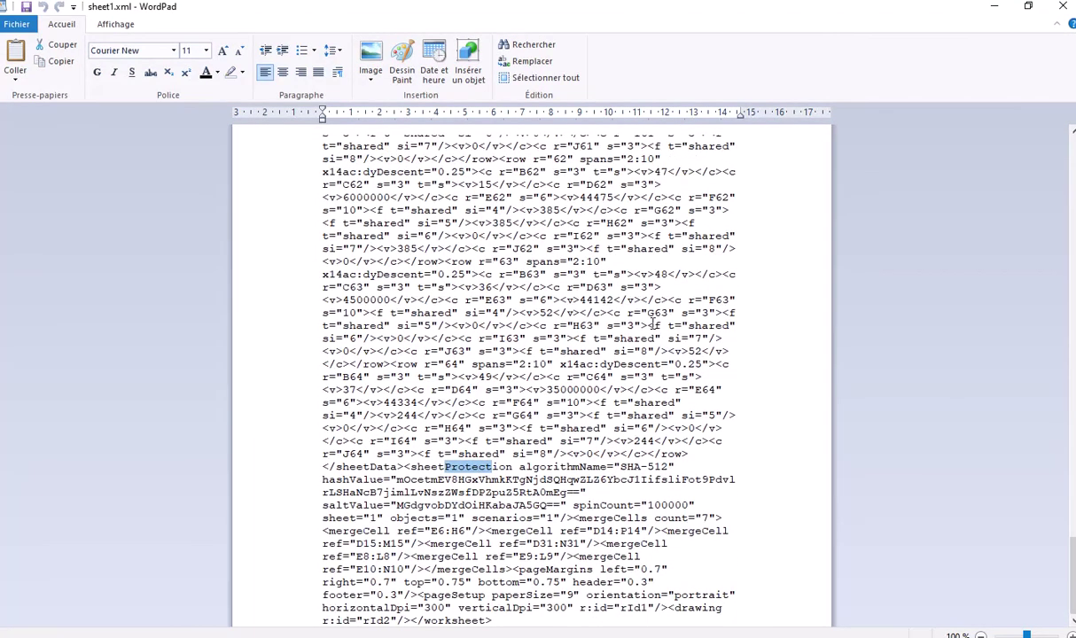
pyautogui.scroll(3, 653, 325)
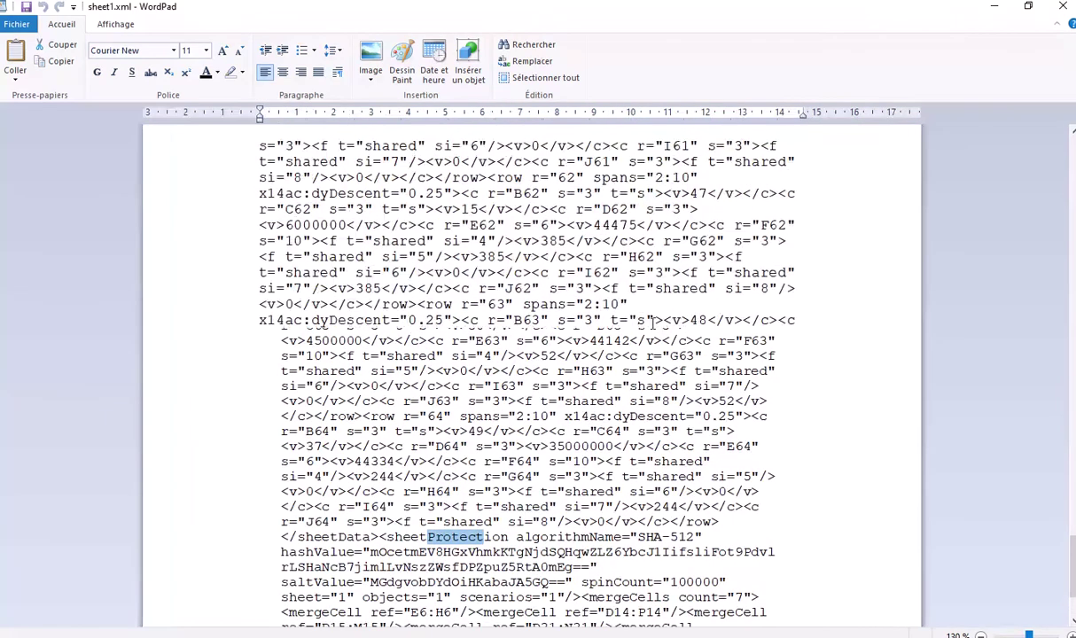
pyautogui.scroll(-3, 653, 325)
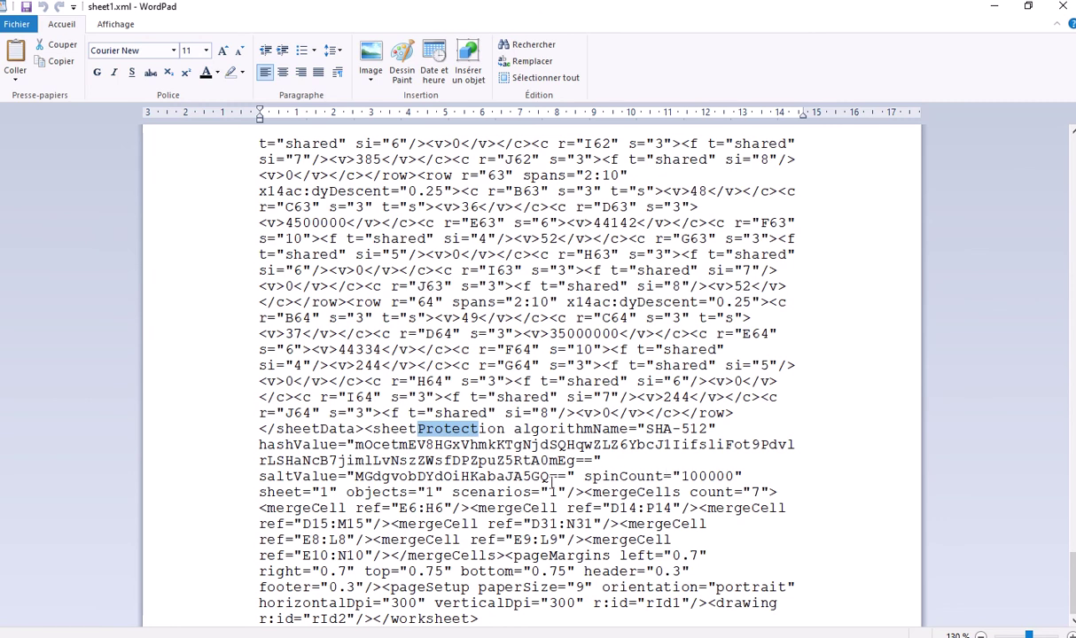
pyautogui.click(365, 428)
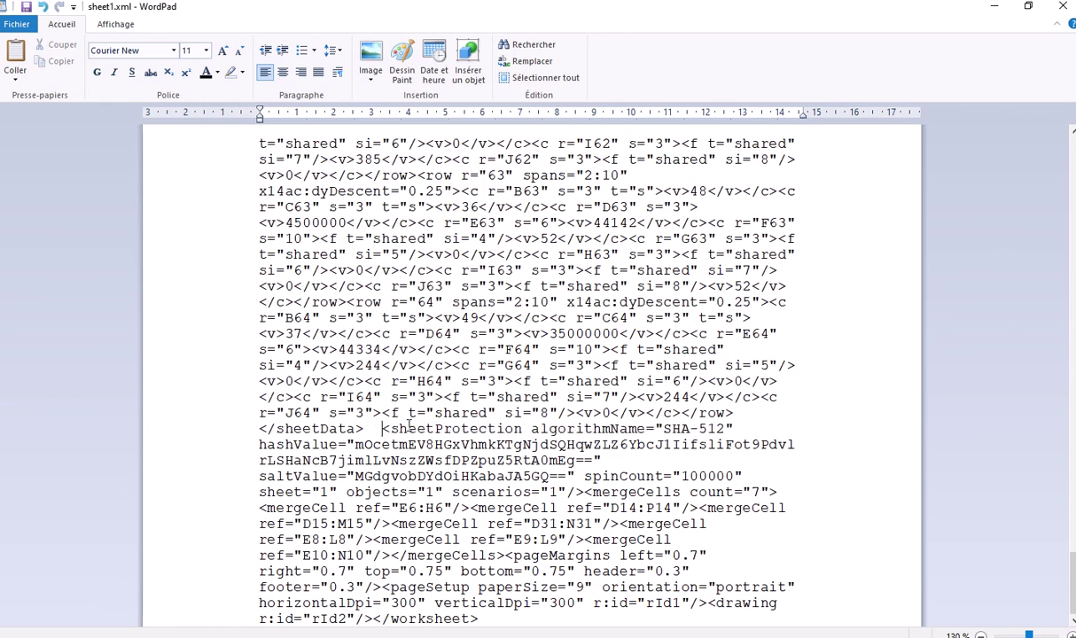
pyautogui.click(584, 492)
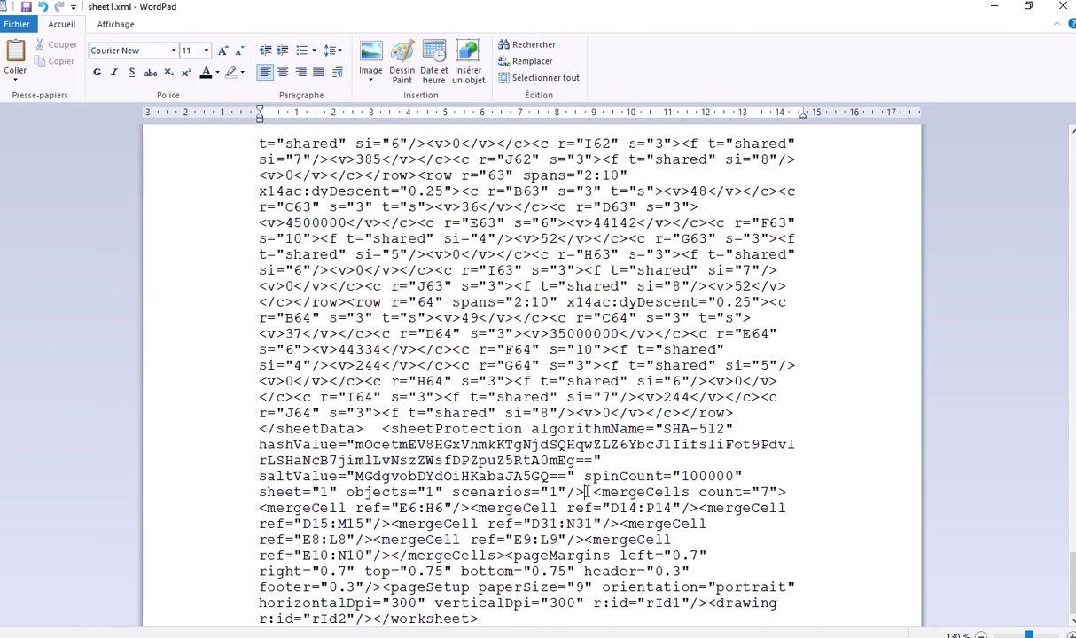
pyautogui.moveTo(584, 492); pyautogui.dragTo(459, 429)
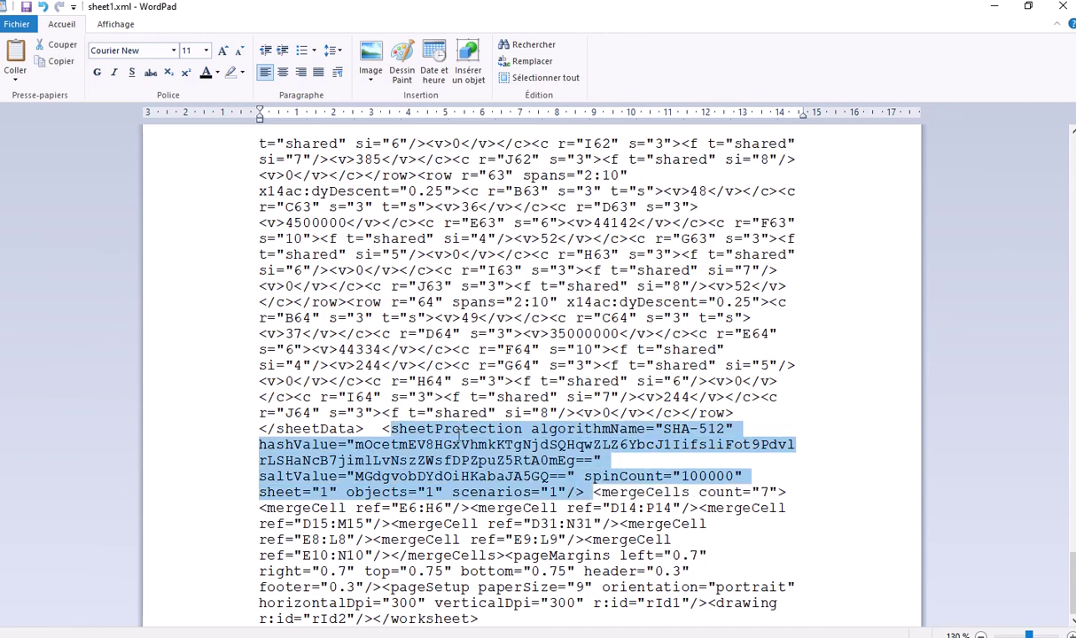
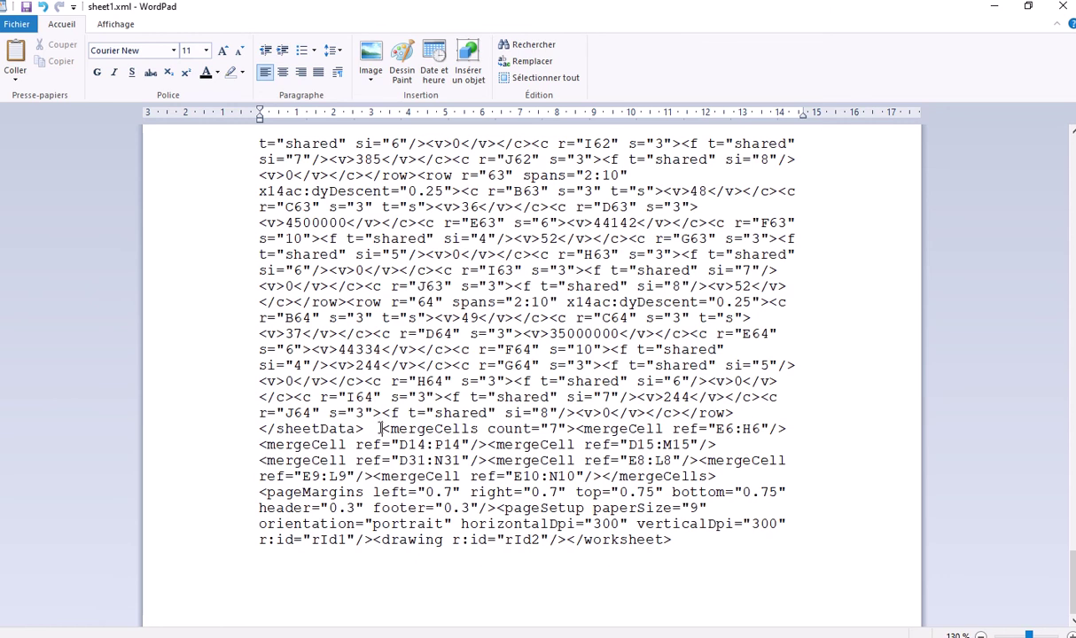
# Delete the spaces between </sheetData> and <mergeCells in sheet1.xml and save the file
pyautogui.moveTo(357, 428); pyautogui.dragTo(381, 428)
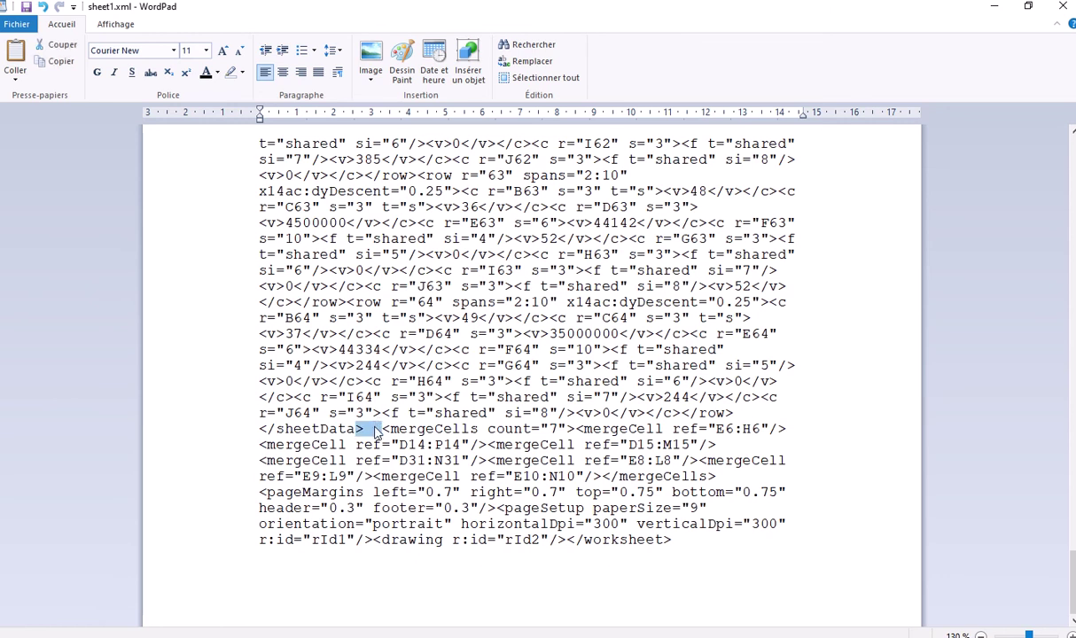
pyautogui.press('Right')
pyautogui.press('BackSpace')
pyautogui.press('BackSpace')
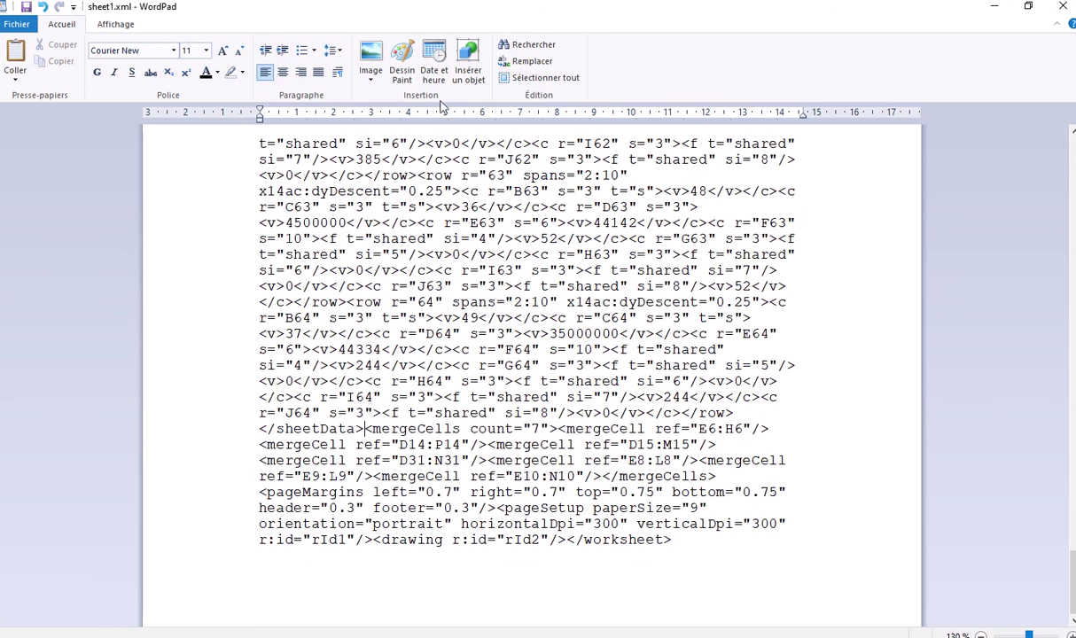
pyautogui.click(25, 28)
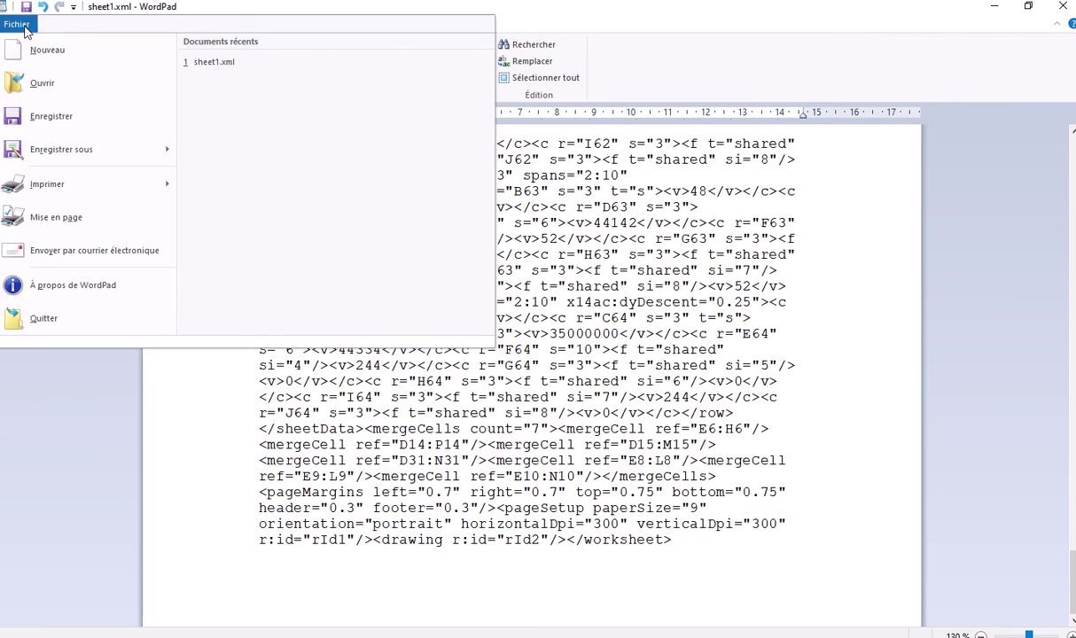
pyautogui.click(25, 29)
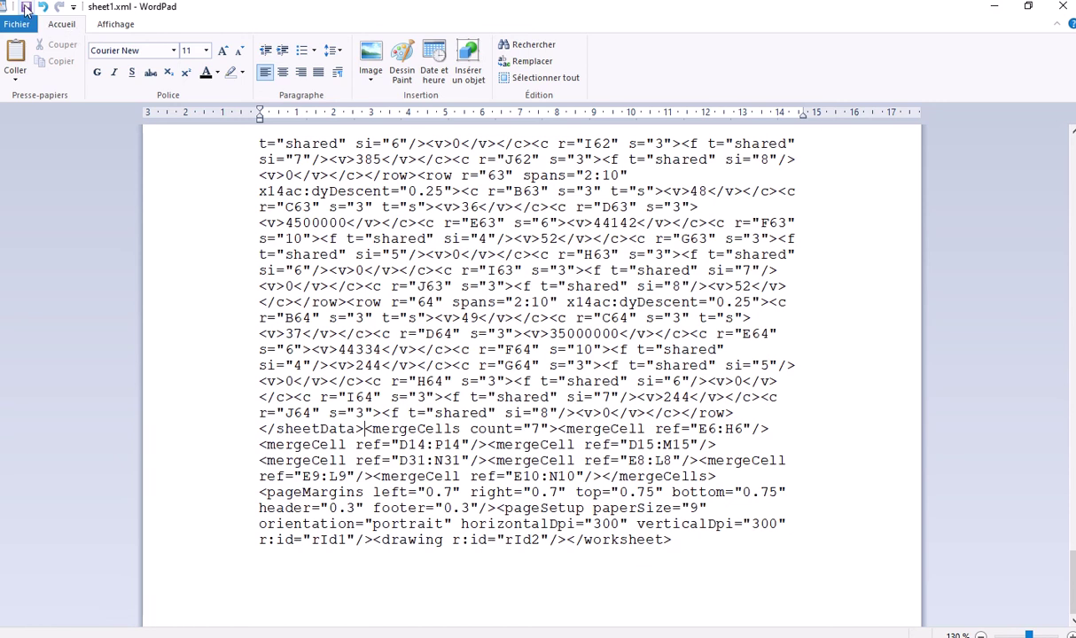
pyautogui.click(25, 11)
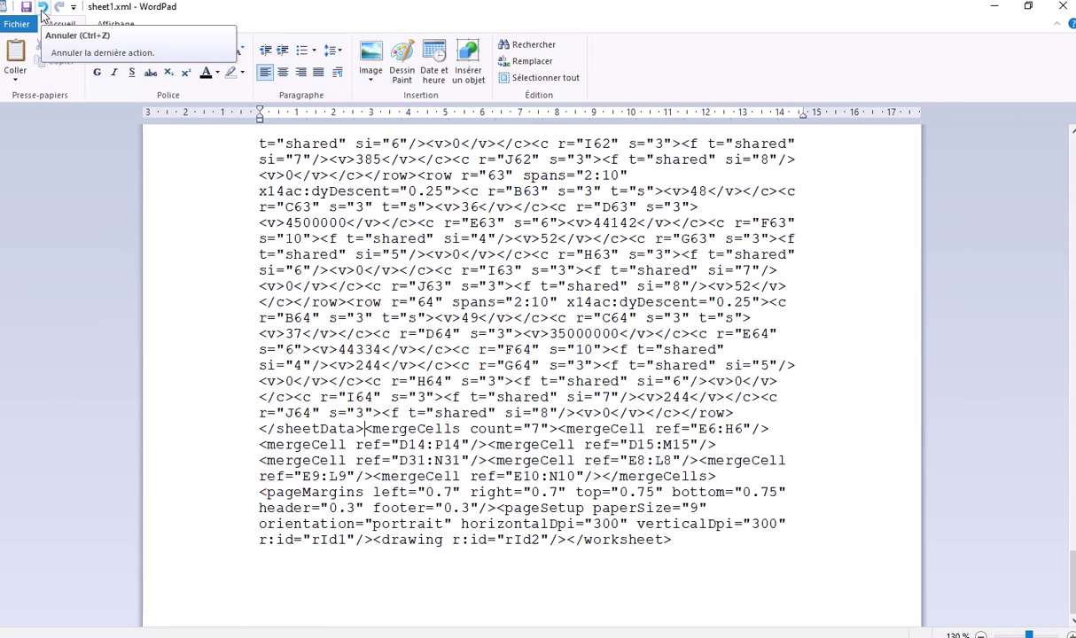
# Replace sheet1.xml in the archive's xl\worksheets folder with the edited copy using 'Ajouter et remplacer les fichiers'
pyautogui.click(1064, 7)
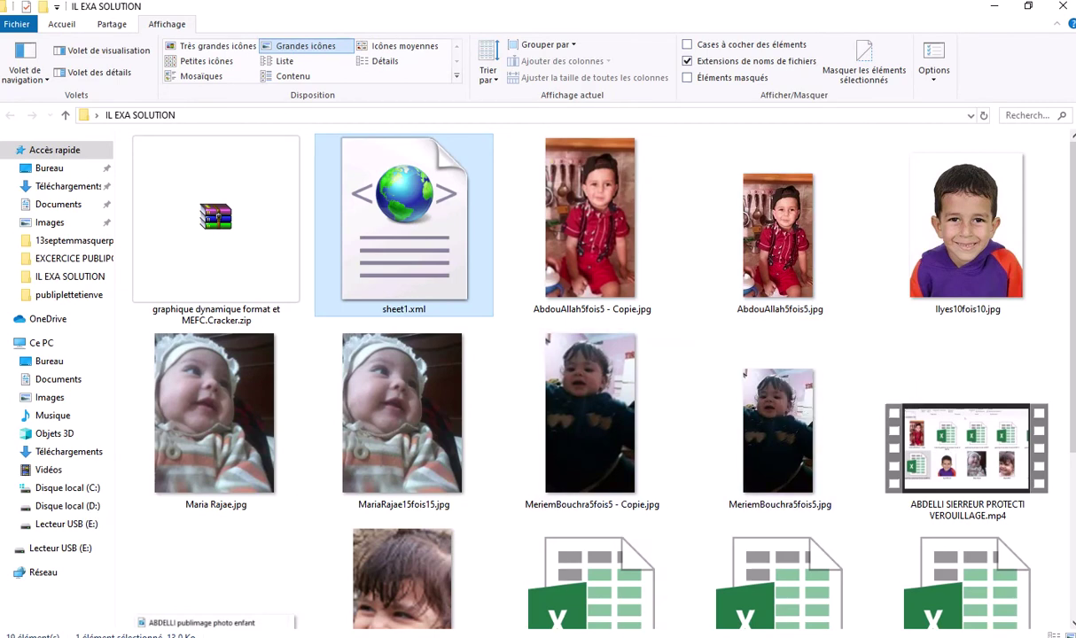
pyautogui.hotkey('alt', 'Tab')
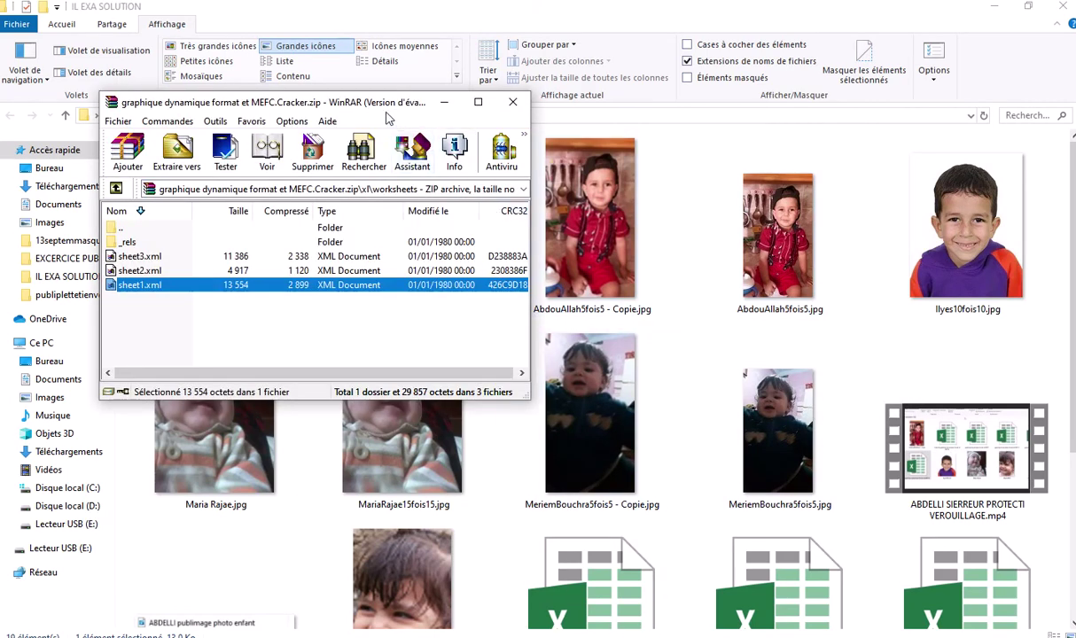
pyautogui.moveTo(386, 112); pyautogui.dragTo(821, 67)
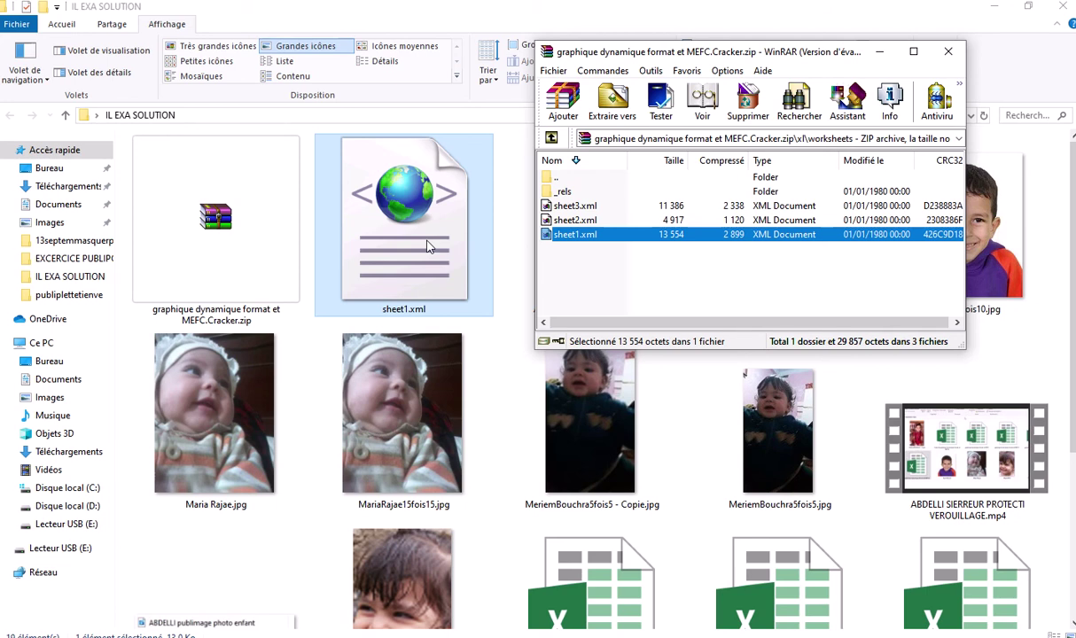
pyautogui.moveTo(426, 247); pyautogui.dragTo(667, 279)
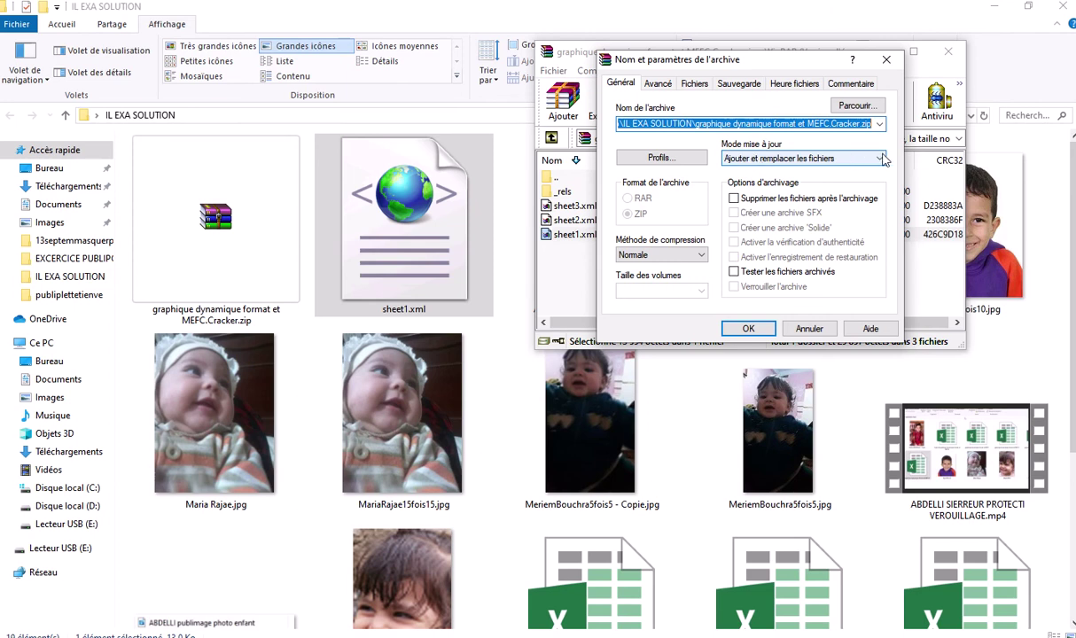
pyautogui.click(839, 157)
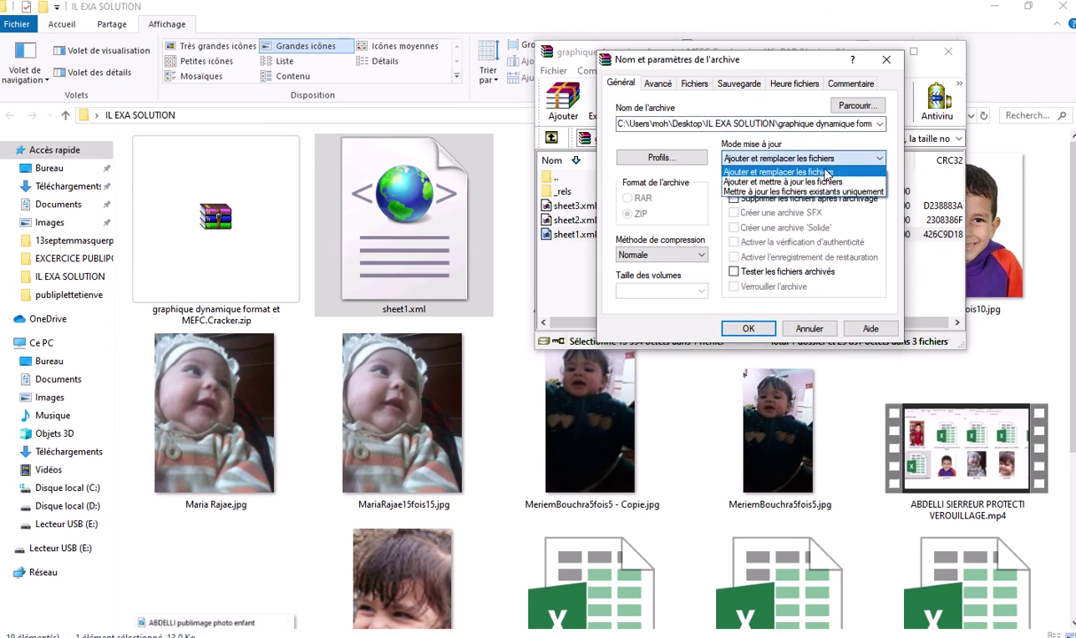
pyautogui.click(789, 171)
pyautogui.click(817, 159)
pyautogui.click(815, 159)
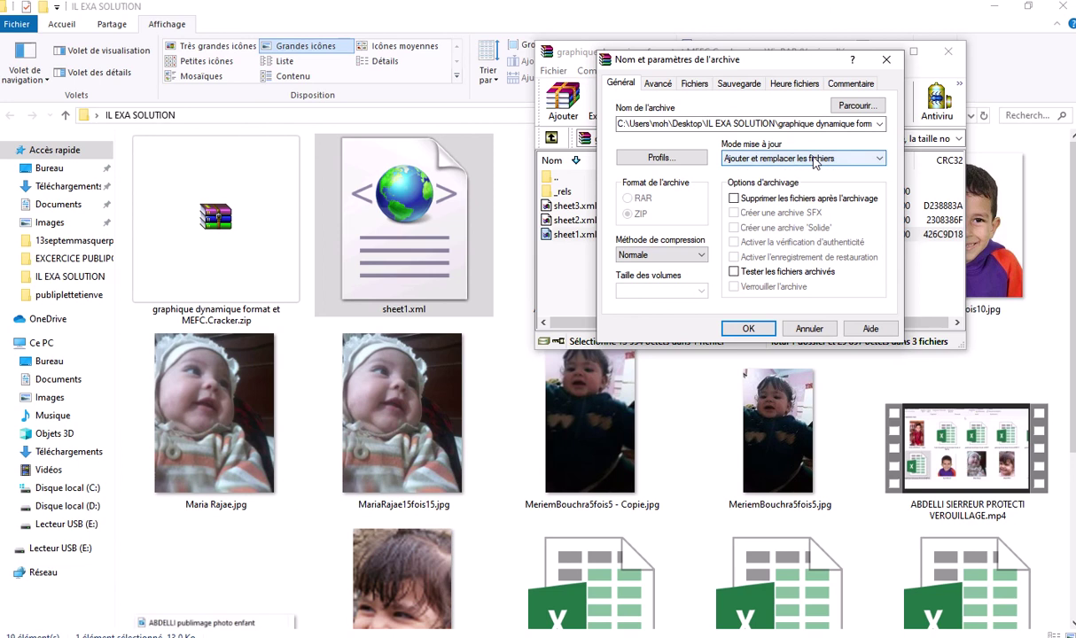
pyautogui.click(750, 329)
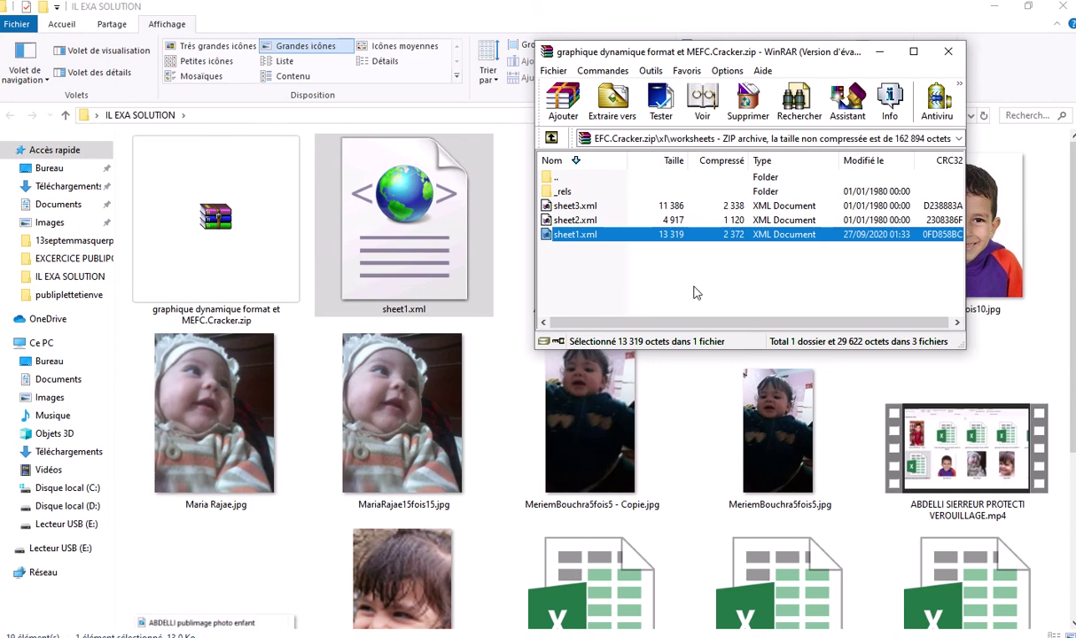
# Close WinRAR and browse the IL EXA SOLUTION folder, leaving no file selected
pyautogui.click(945, 54)
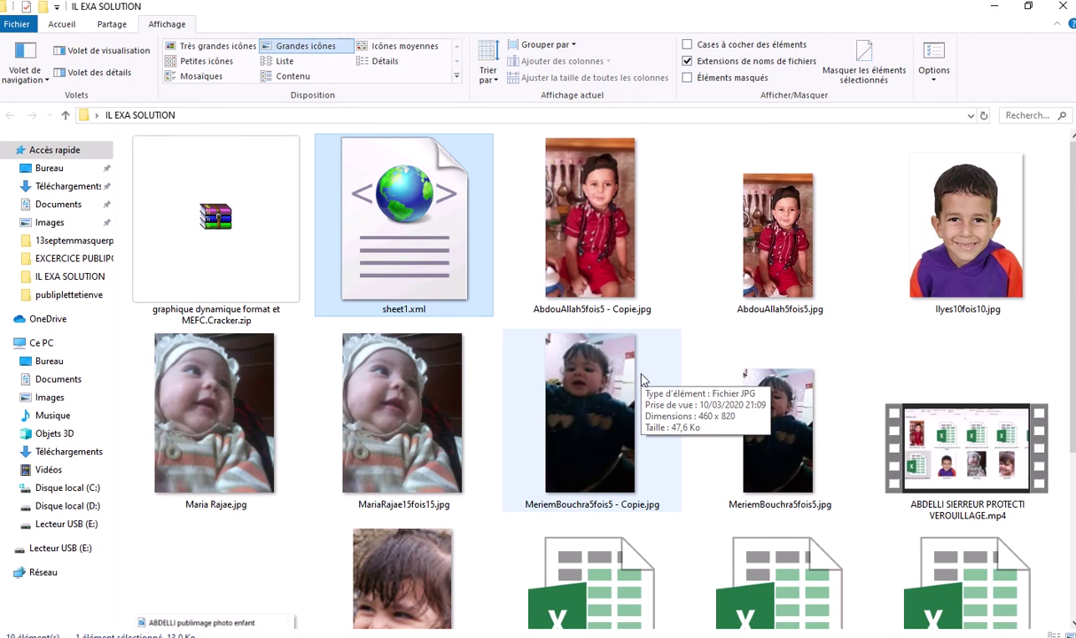
pyautogui.scroll(-3, 641, 375)
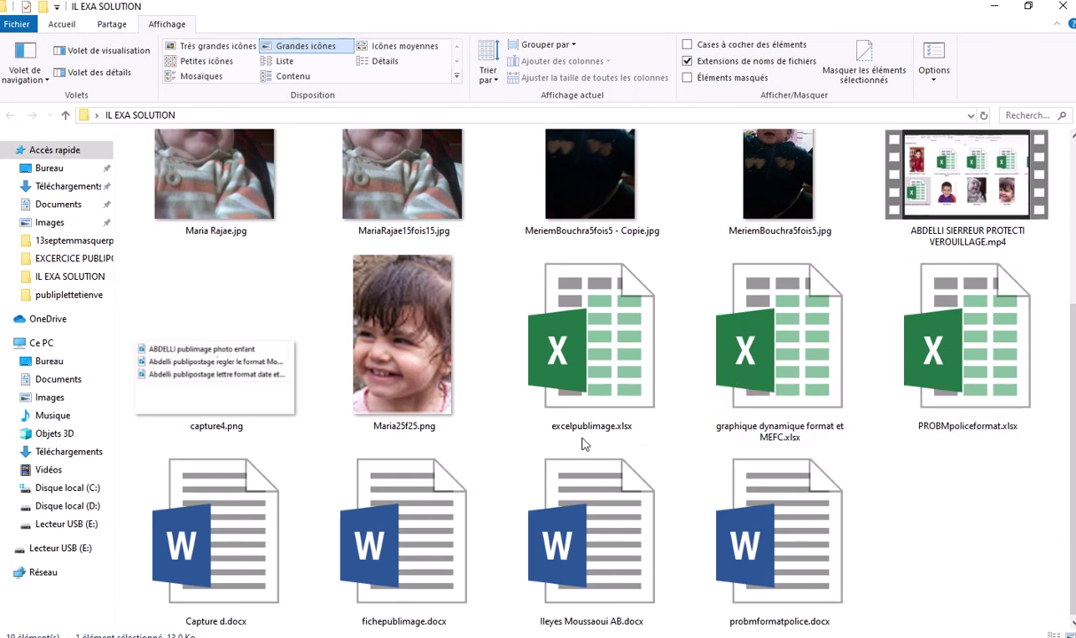
pyautogui.scroll(3, 897, 447)
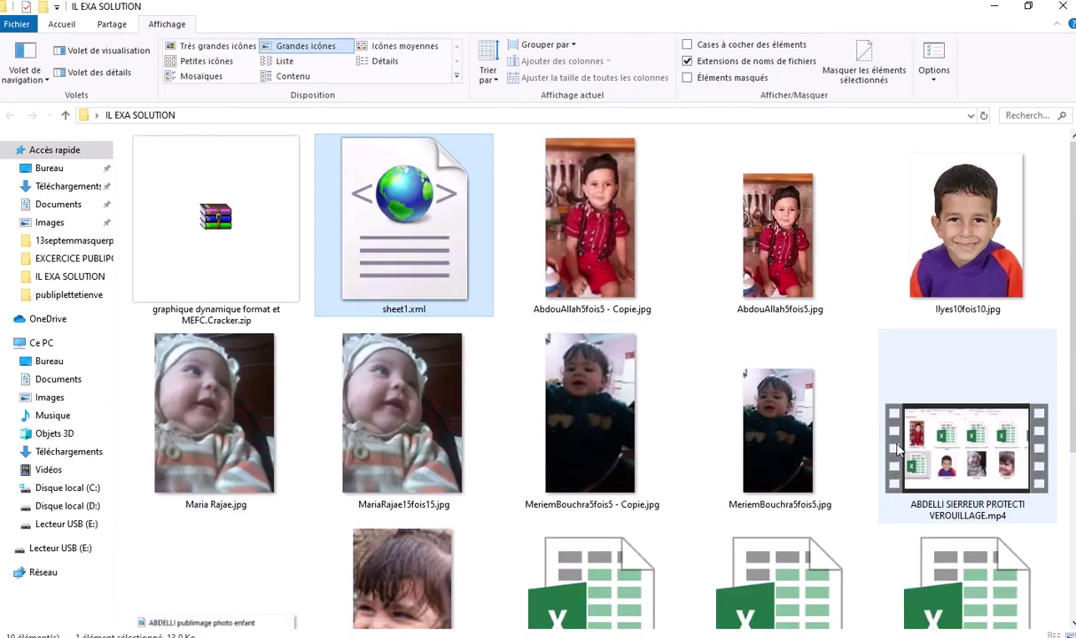
pyautogui.scroll(-3, 897, 450)
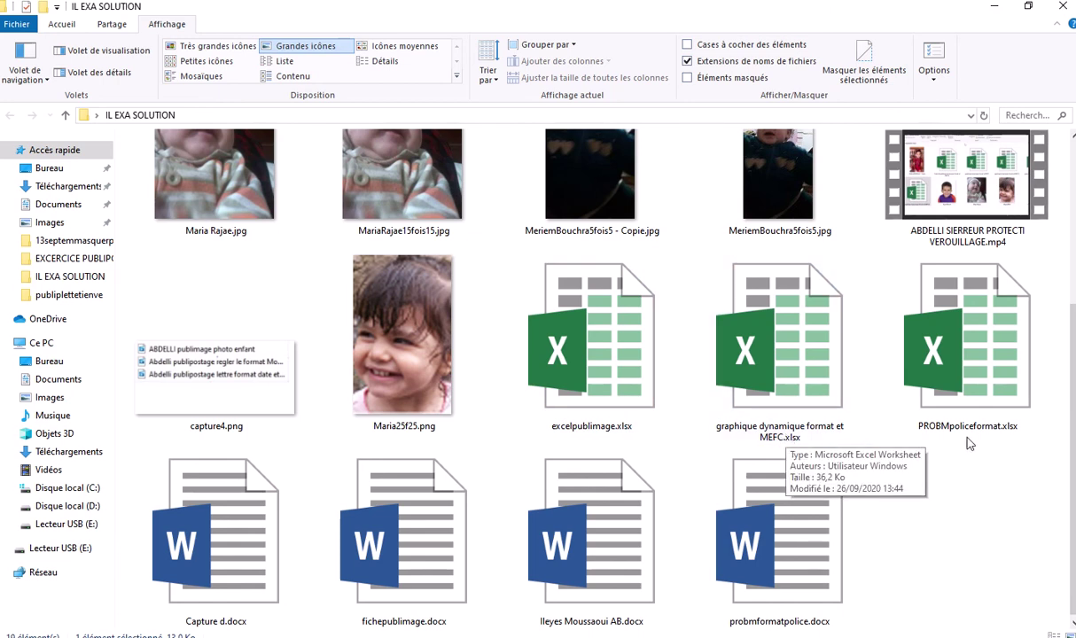
pyautogui.scroll(3, 901, 443)
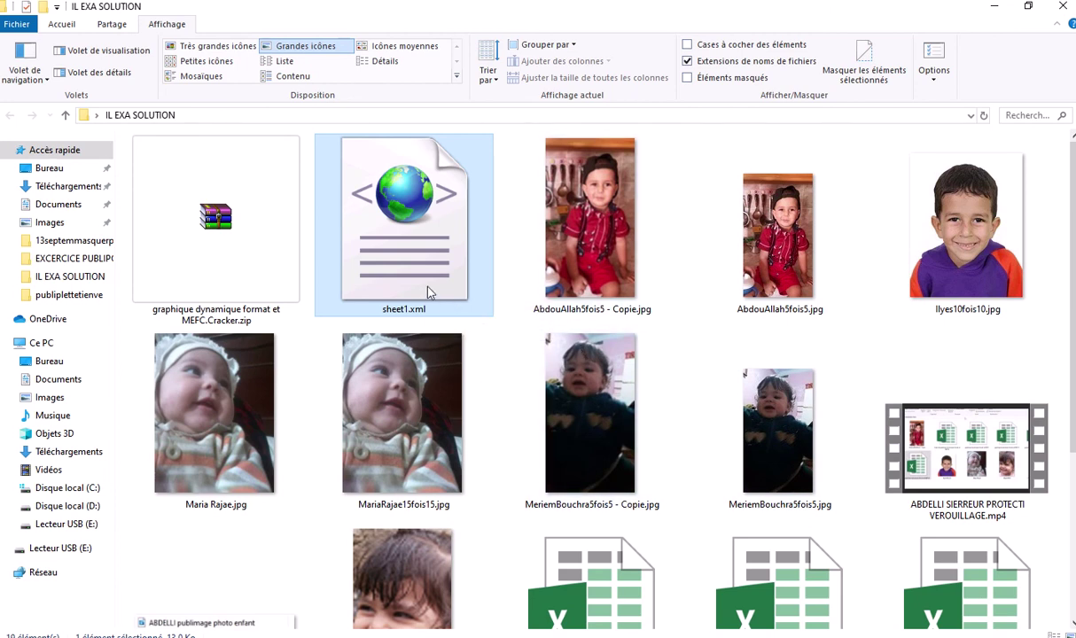
pyautogui.scroll(-3, 602, 401)
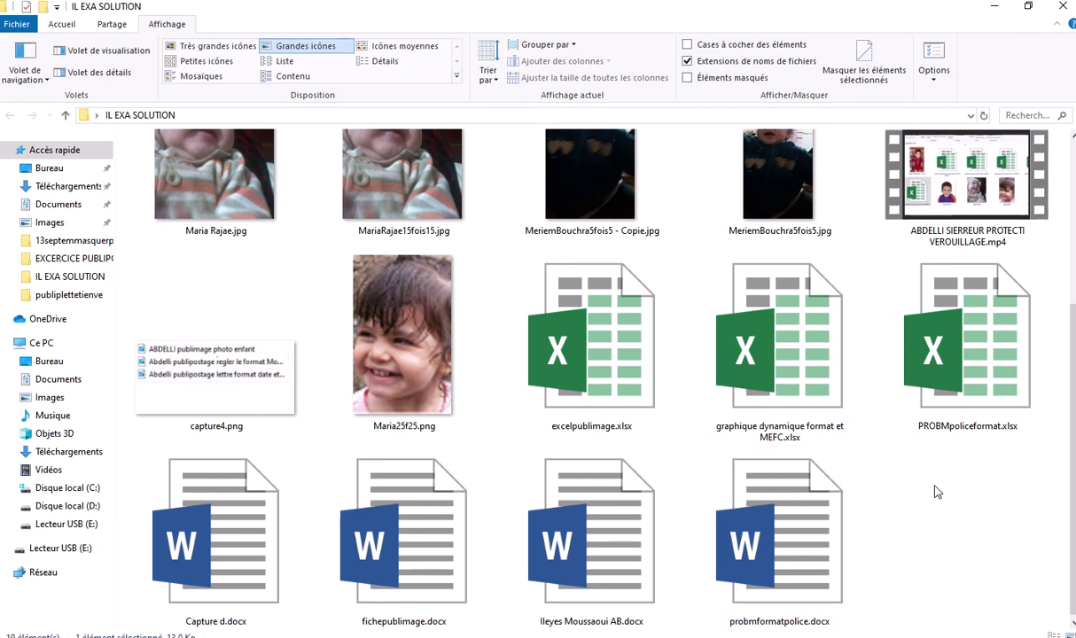
pyautogui.scroll(-1, 938, 492)
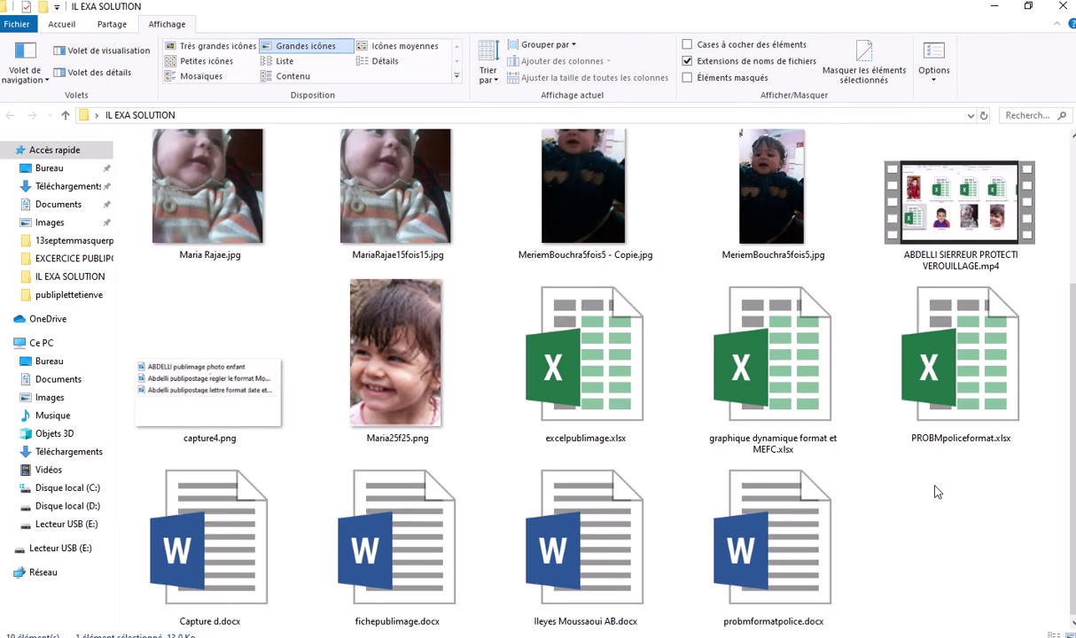
pyautogui.scroll(-1, 937, 492)
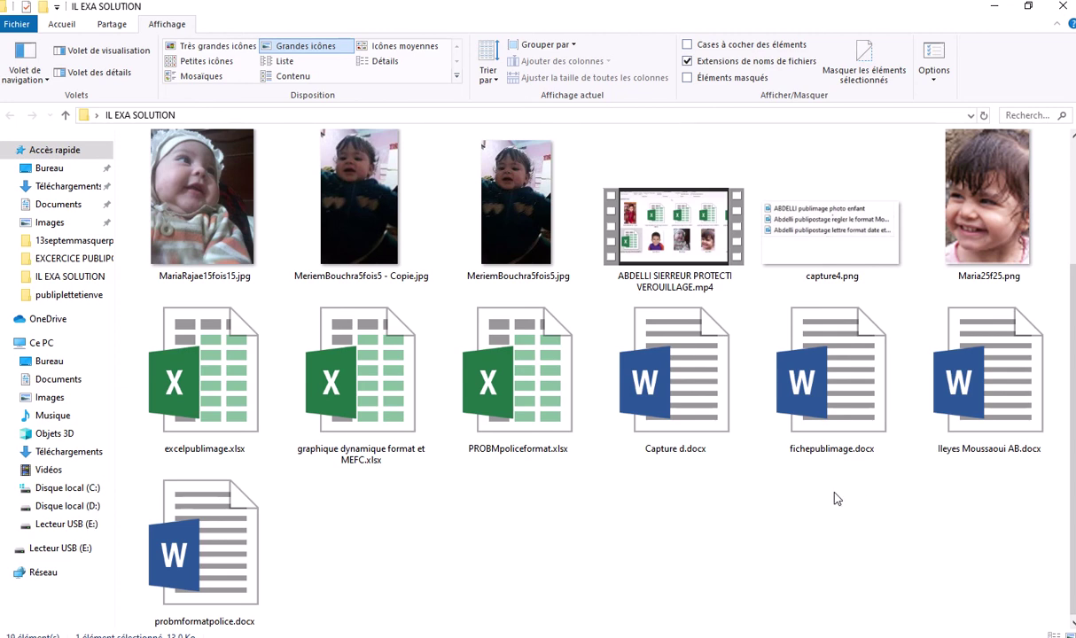
pyautogui.scroll(-1, 833, 498)
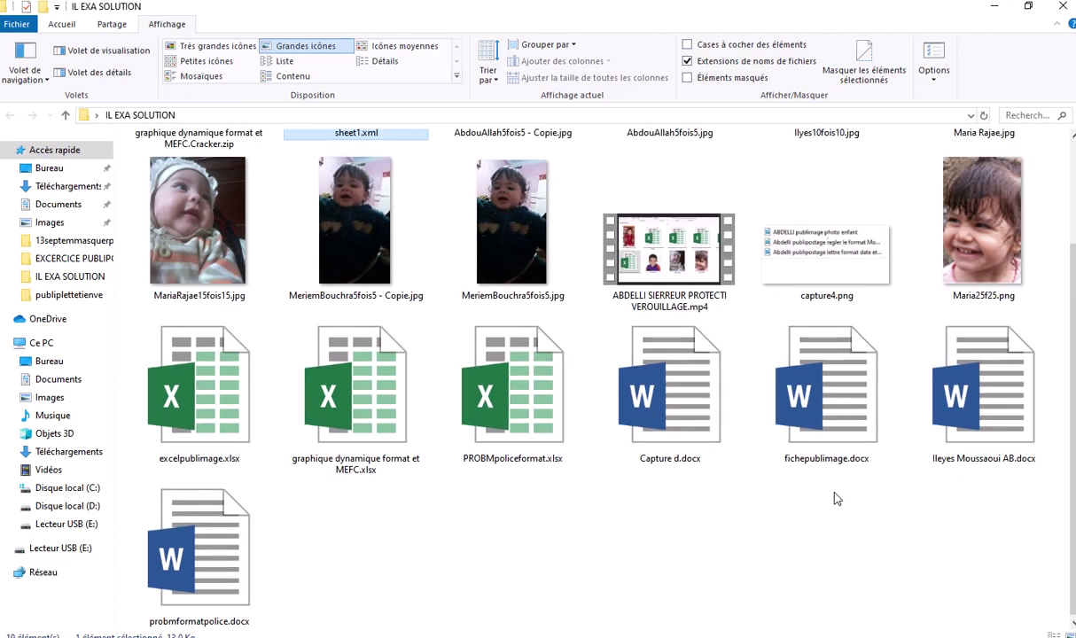
pyautogui.scroll(1, 665, 501)
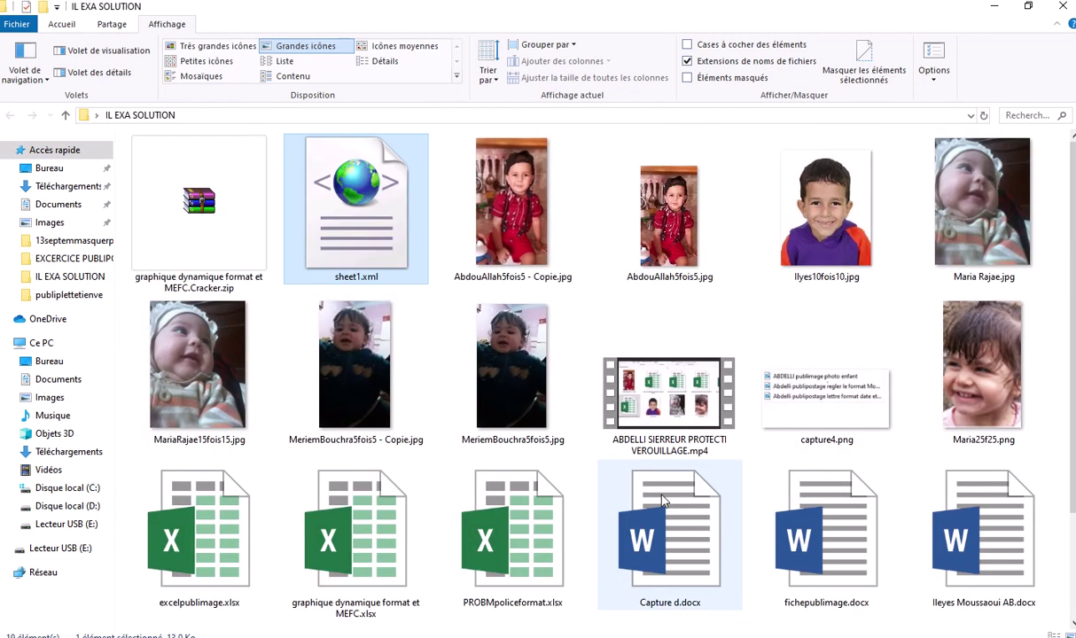
pyautogui.scroll(-1, 664, 501)
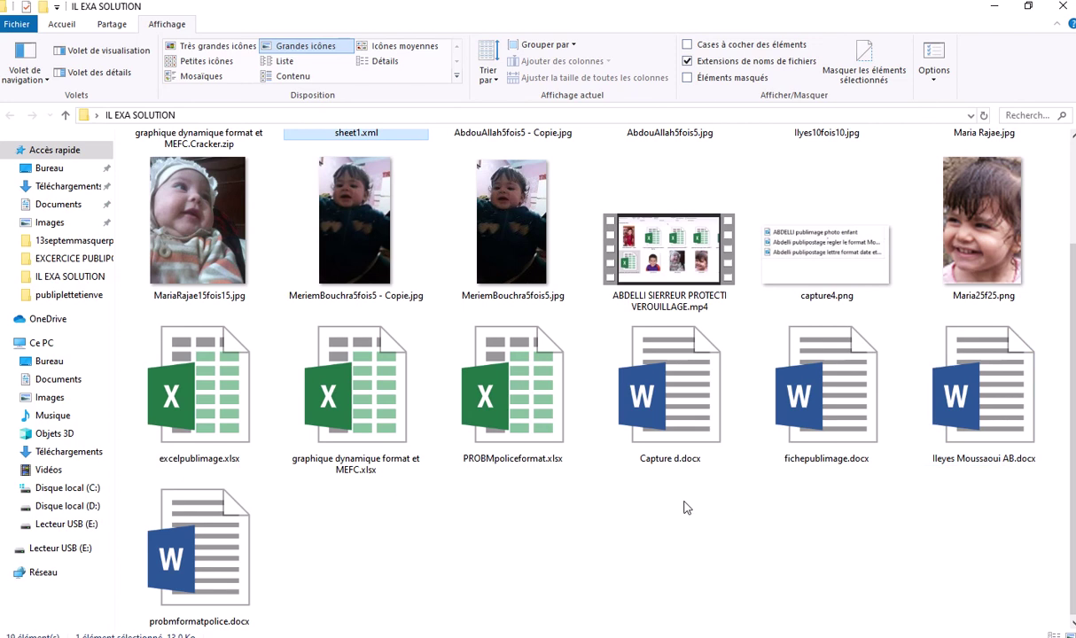
pyautogui.click(683, 510)
# Refresh the IL EXA SOLUTION folder view and scroll through its files
pyautogui.rightClick(685, 511)
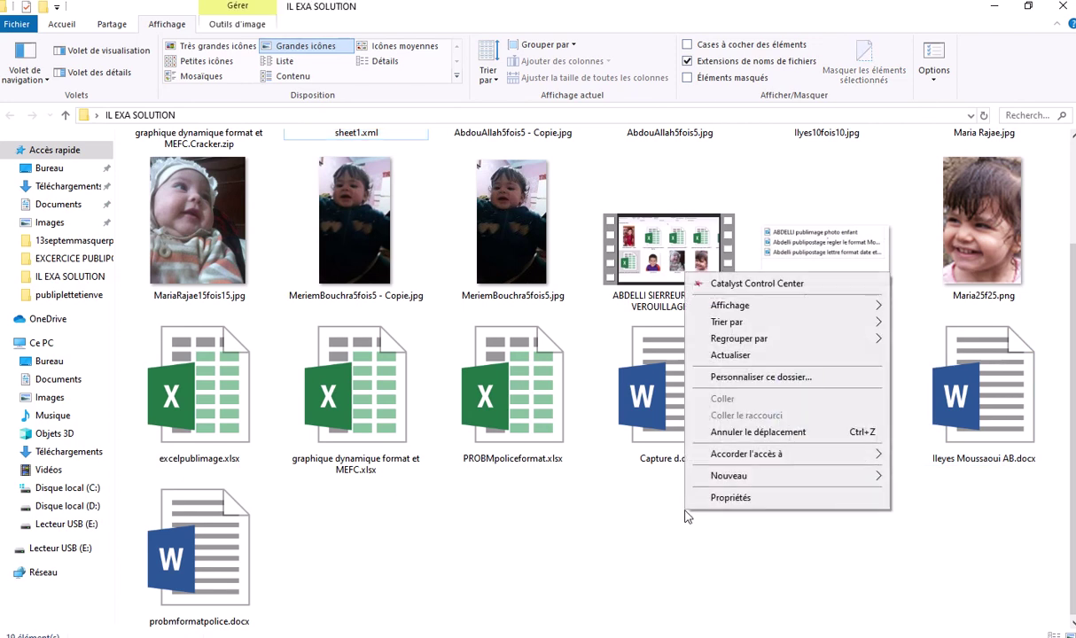
pyautogui.click(730, 356)
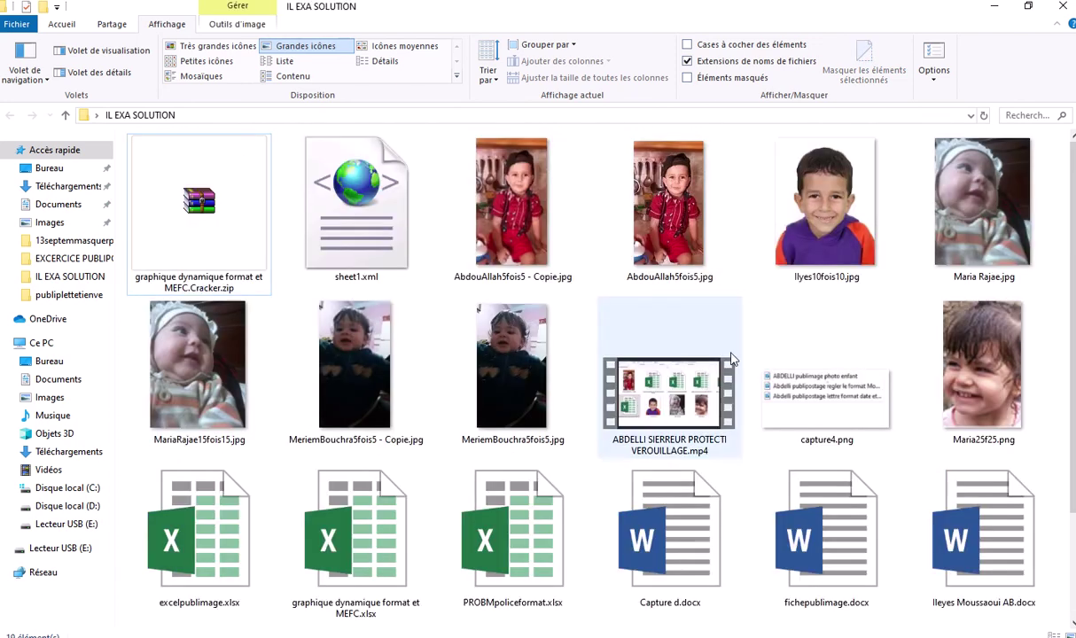
pyautogui.scroll(-2, 673, 465)
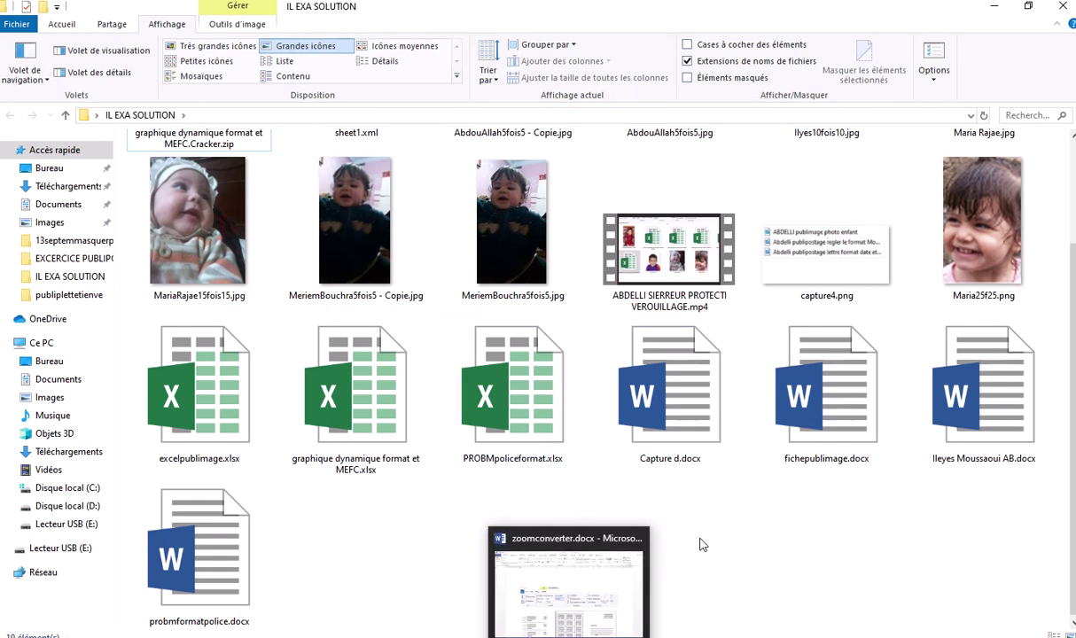
pyautogui.moveTo(492, 5)
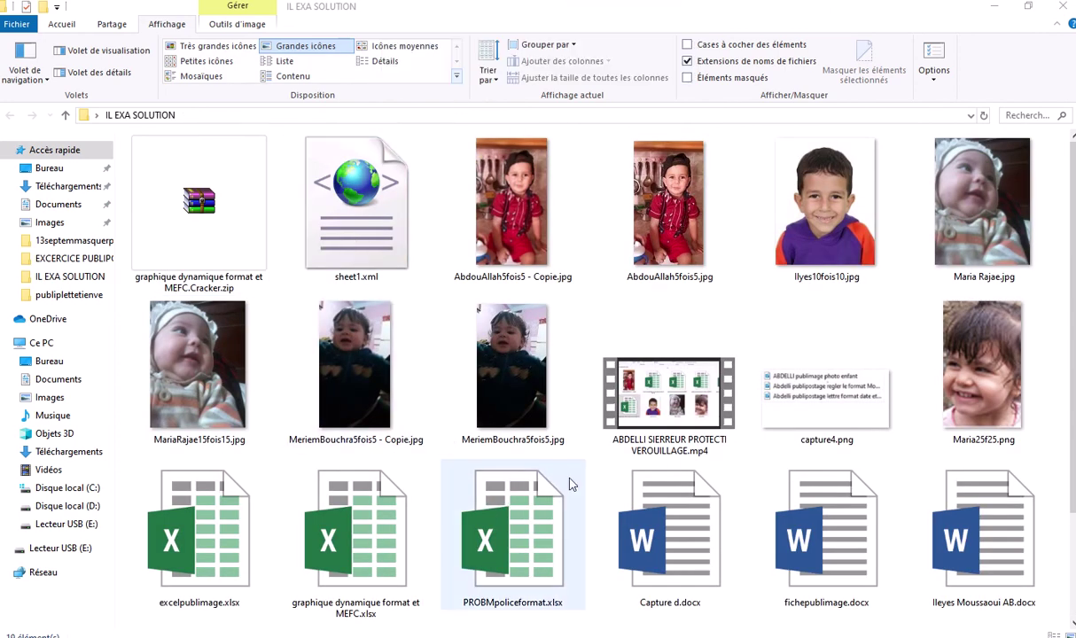
pyautogui.scroll(-2, 493, 523)
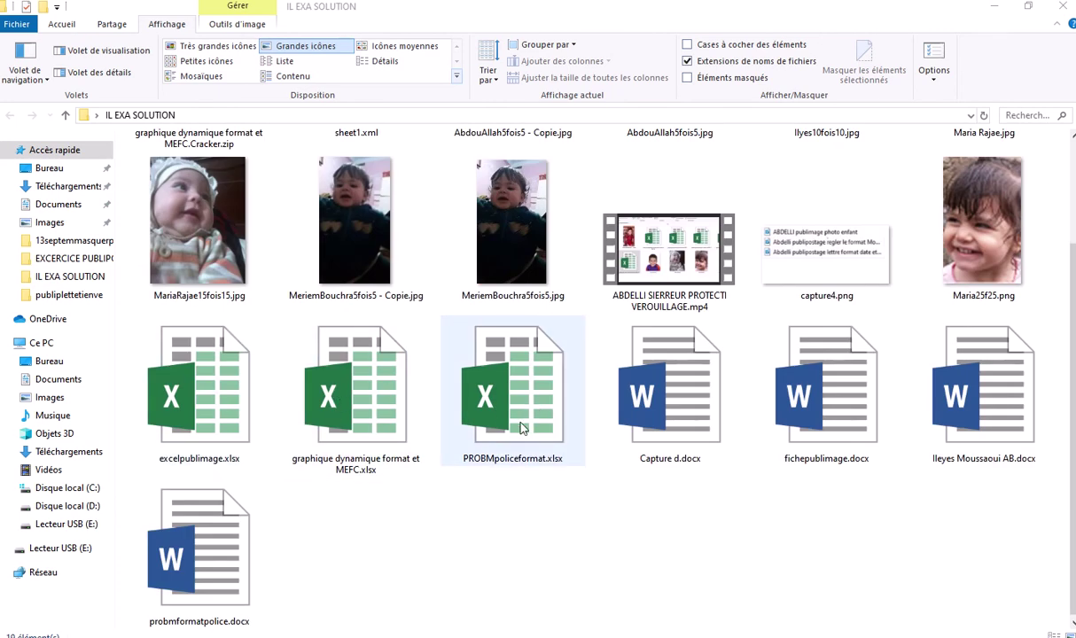
pyautogui.scroll(2, 518, 443)
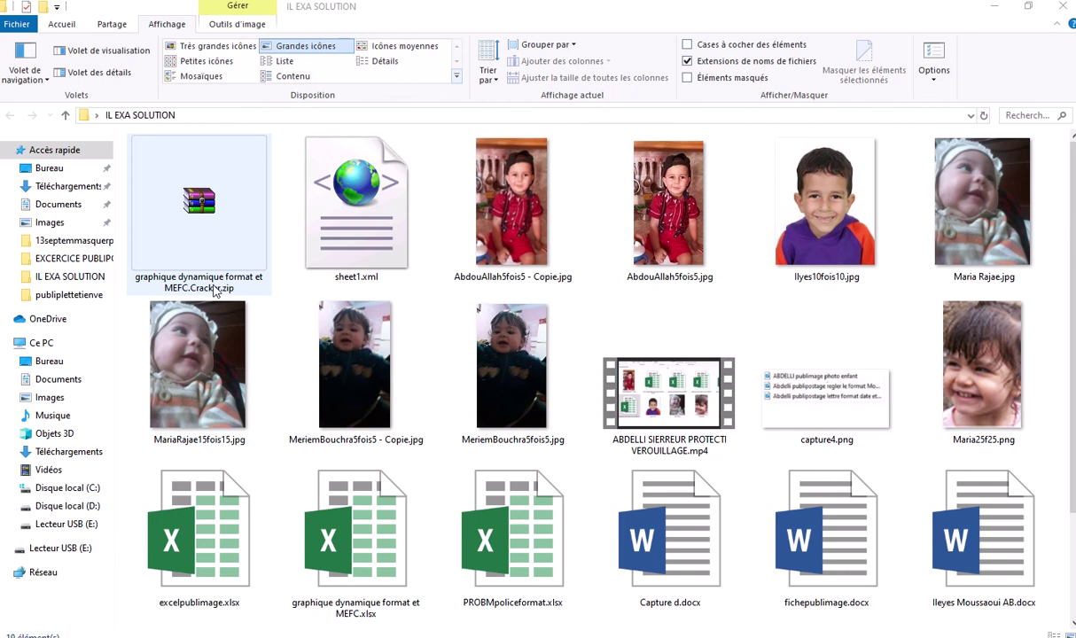
# Change the graphique dynamique archive's extension from .zip to .xlsx, confirming with Oui
pyautogui.click(217, 291)
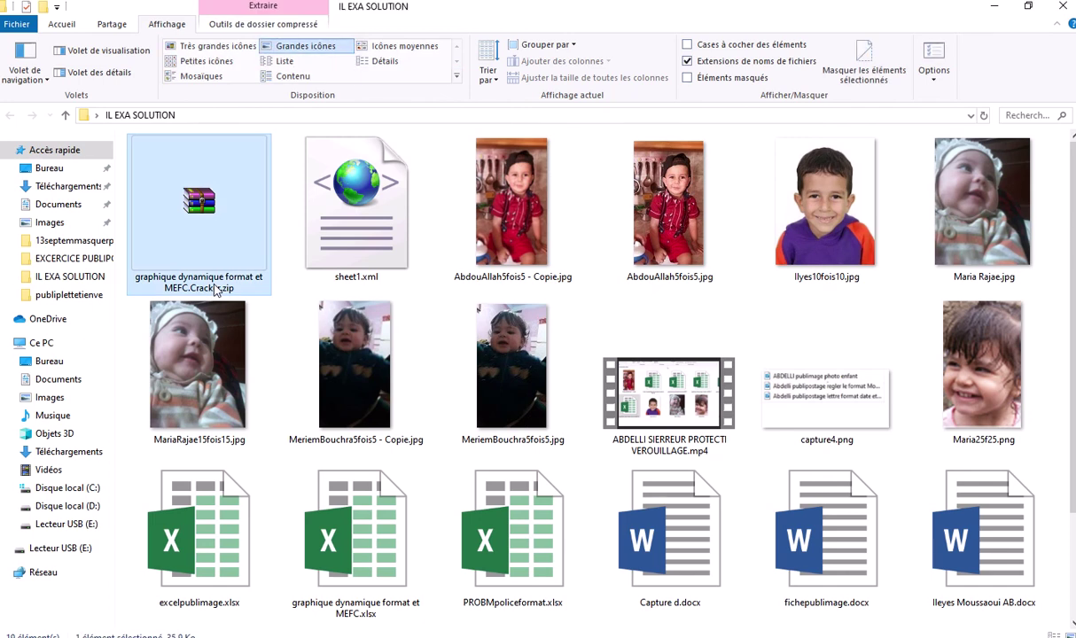
pyautogui.click(217, 291)
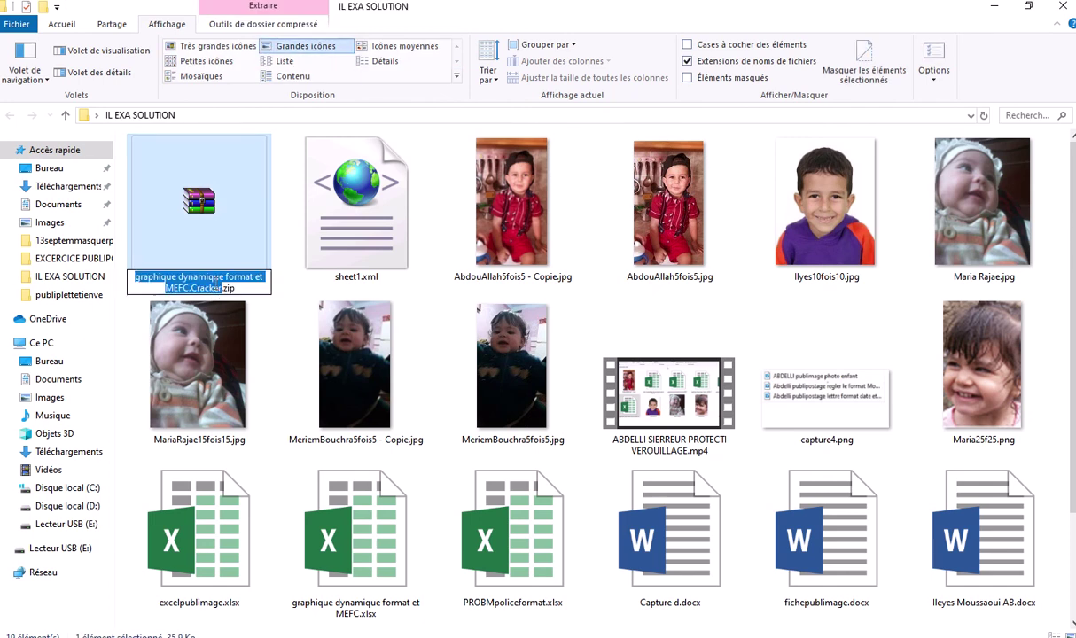
pyautogui.click(238, 289)
pyautogui.rightClick(224, 275)
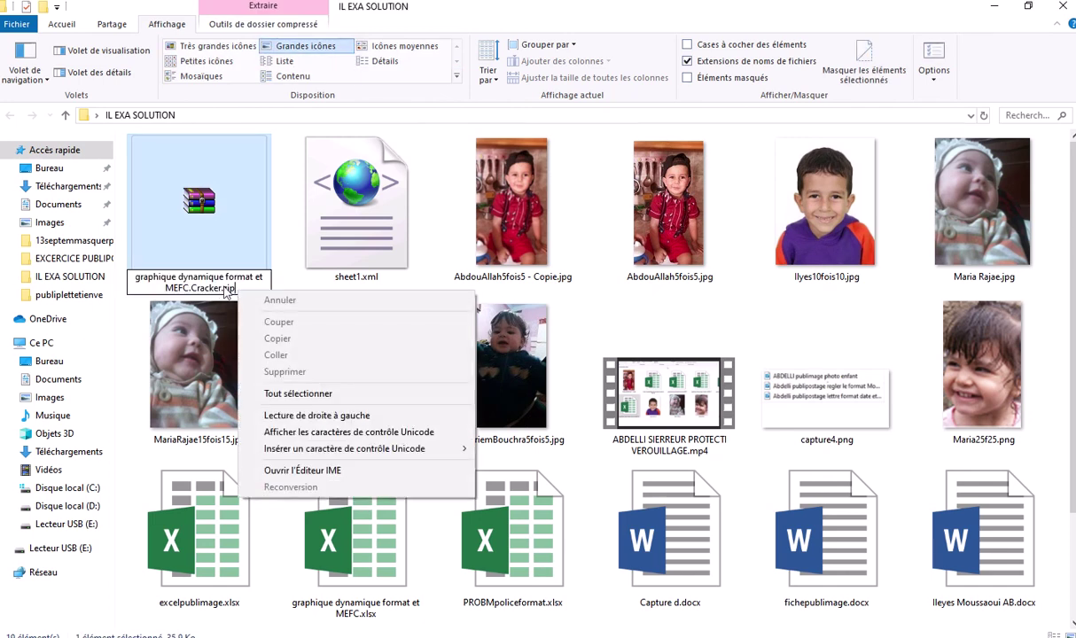
pyautogui.click(226, 287)
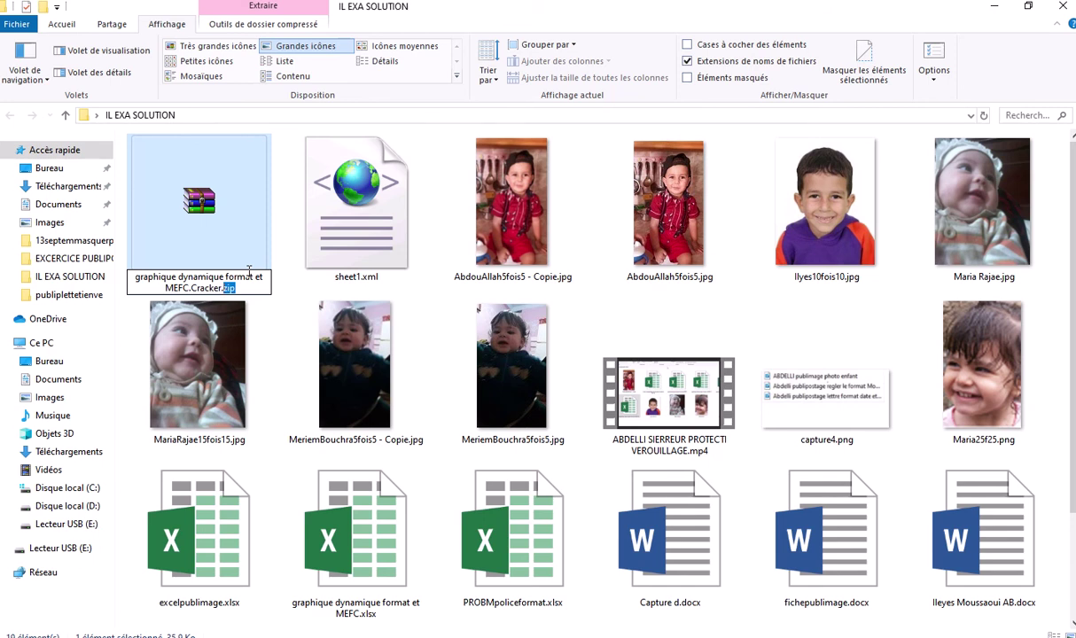
pyautogui.write('xls')
pyautogui.write('x')
pyautogui.press('Return')
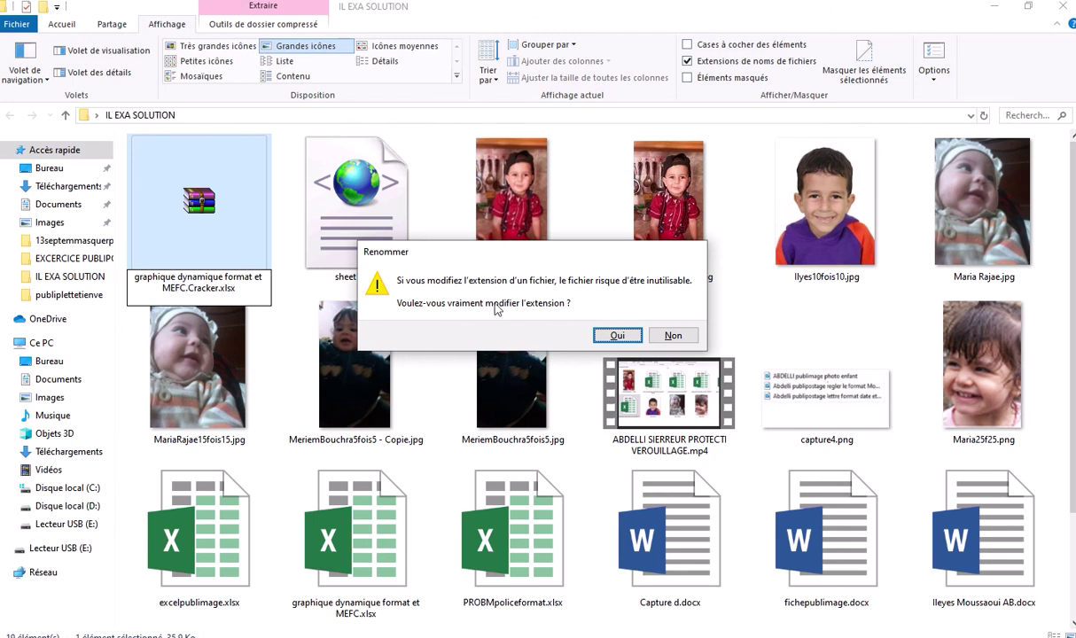
pyautogui.click(614, 335)
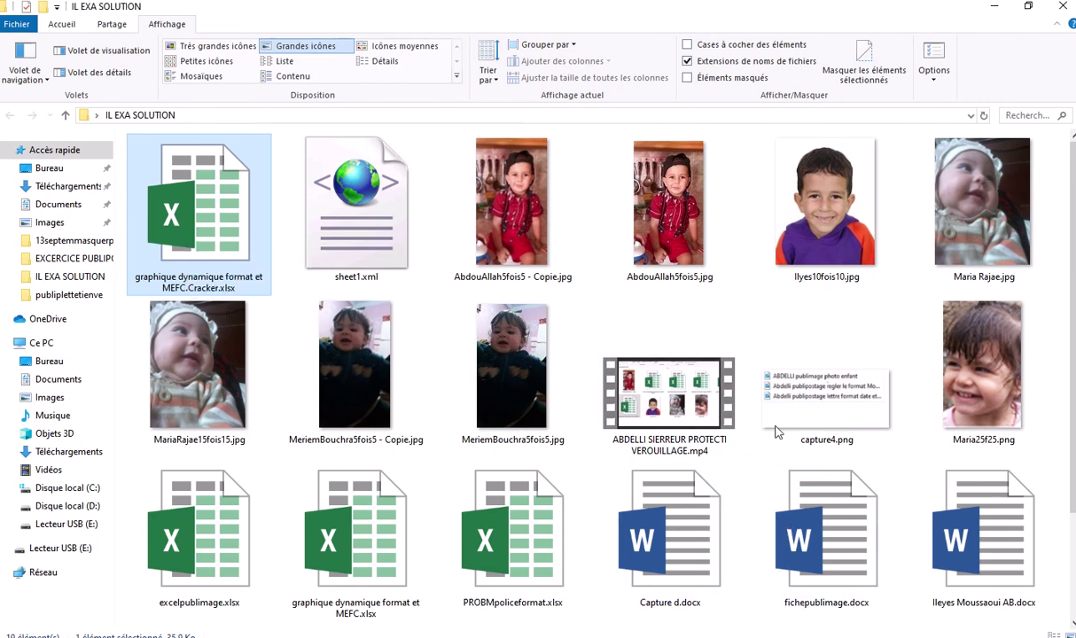
pyautogui.click(709, 317)
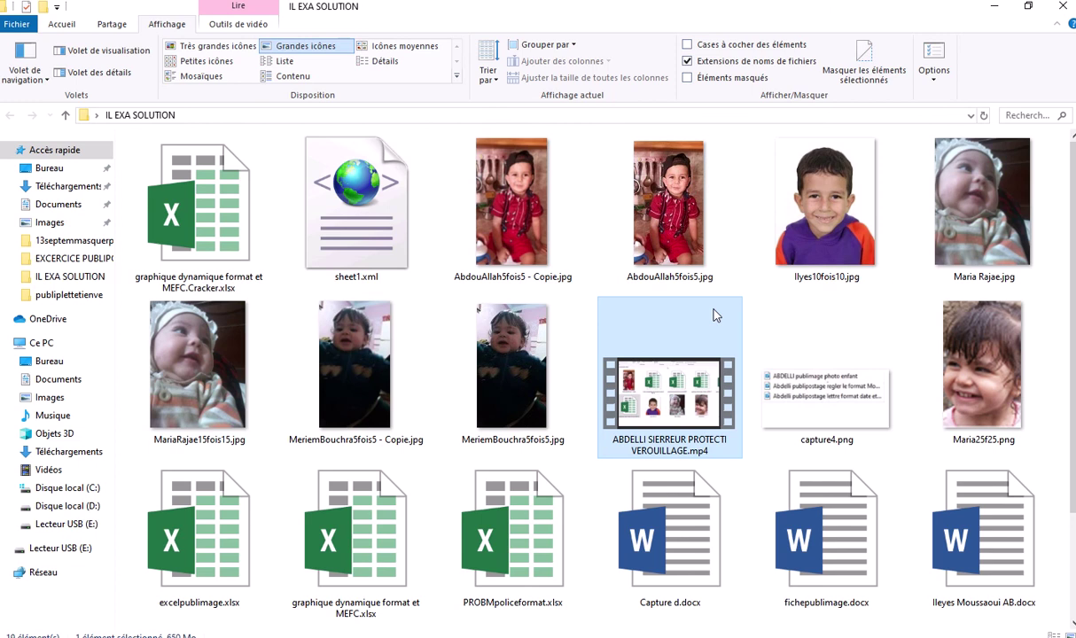
# Open graphique dynamique format et MEFC.Cracker.xlsx in Excel and select the codes, articles and Qtés columns
pyautogui.click(220, 227)
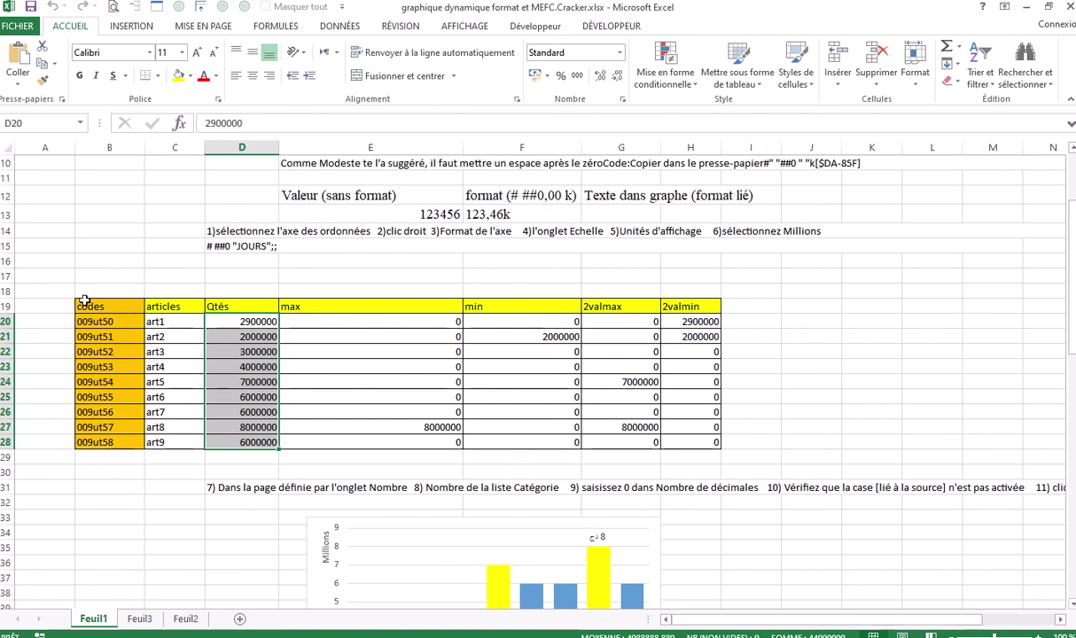
pyautogui.moveTo(85, 303); pyautogui.dragTo(225, 441)
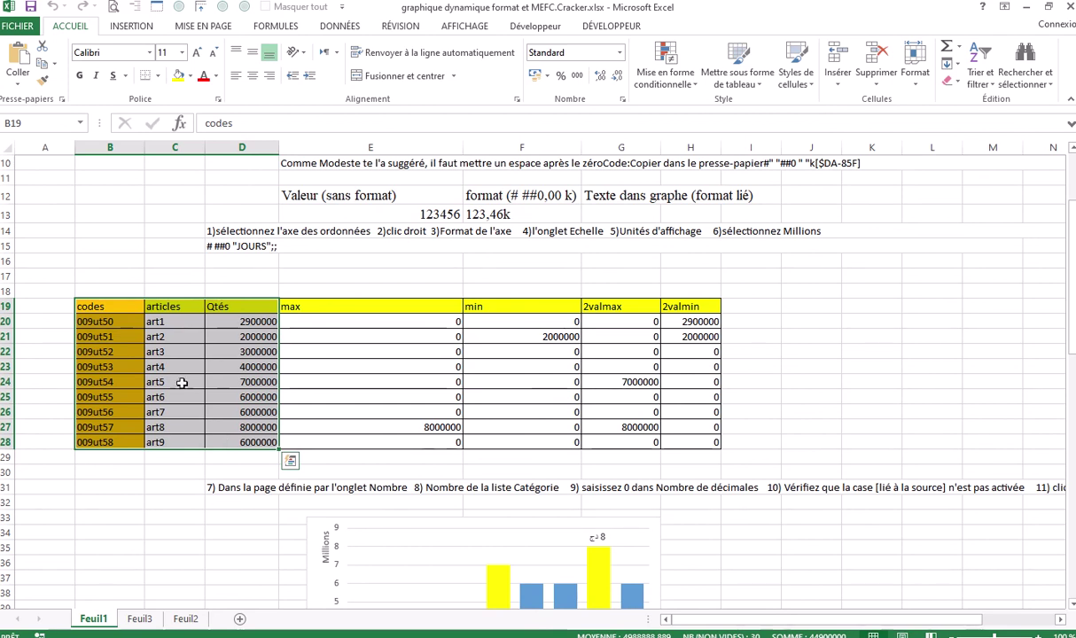
pyautogui.click(167, 351)
pyautogui.doubleClick(239, 351)
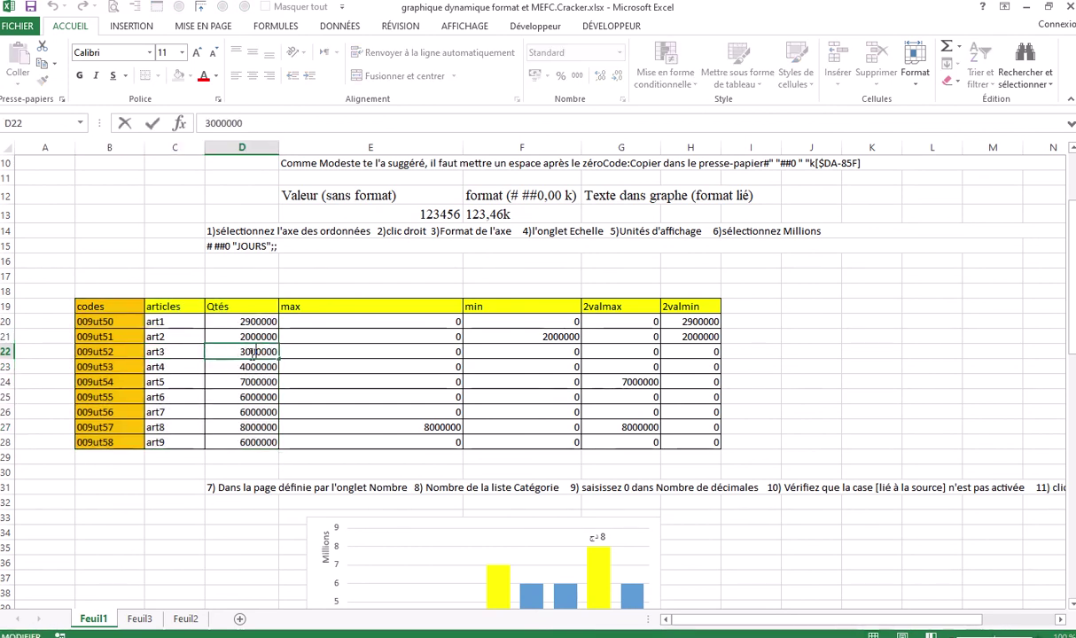
pyautogui.click(230, 370)
pyautogui.click(231, 393)
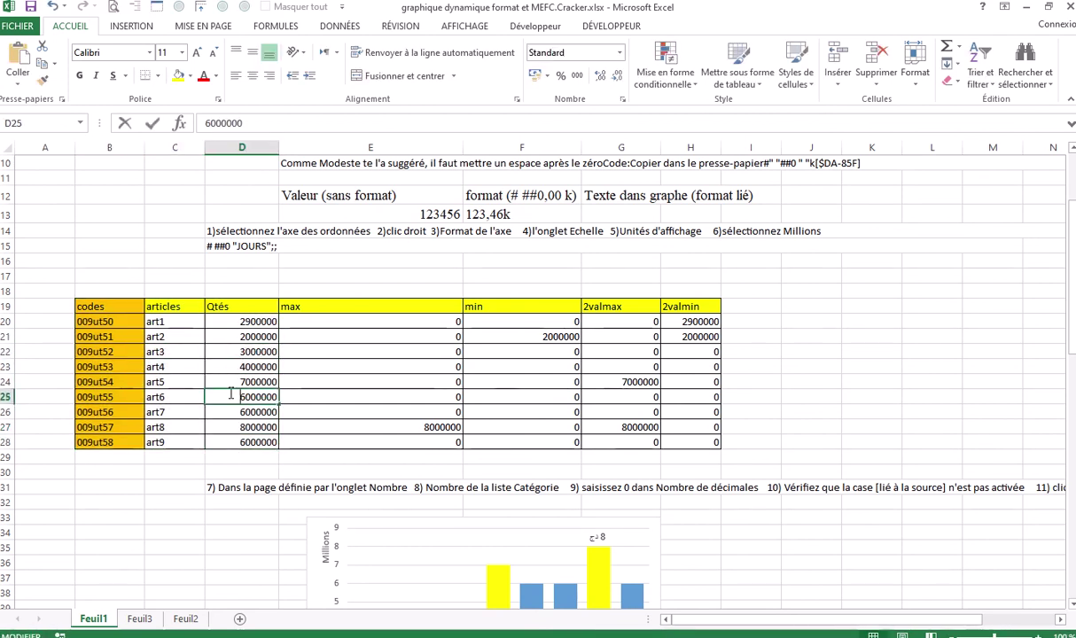
pyautogui.doubleClick(230, 393)
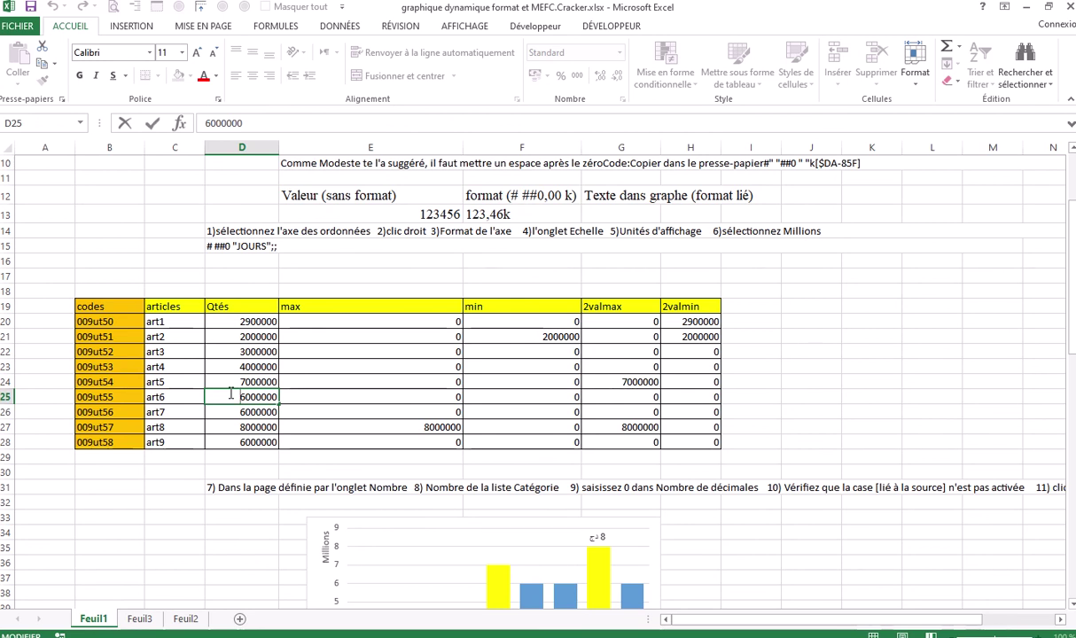
pyautogui.moveTo(309, 317); pyautogui.dragTo(676, 439)
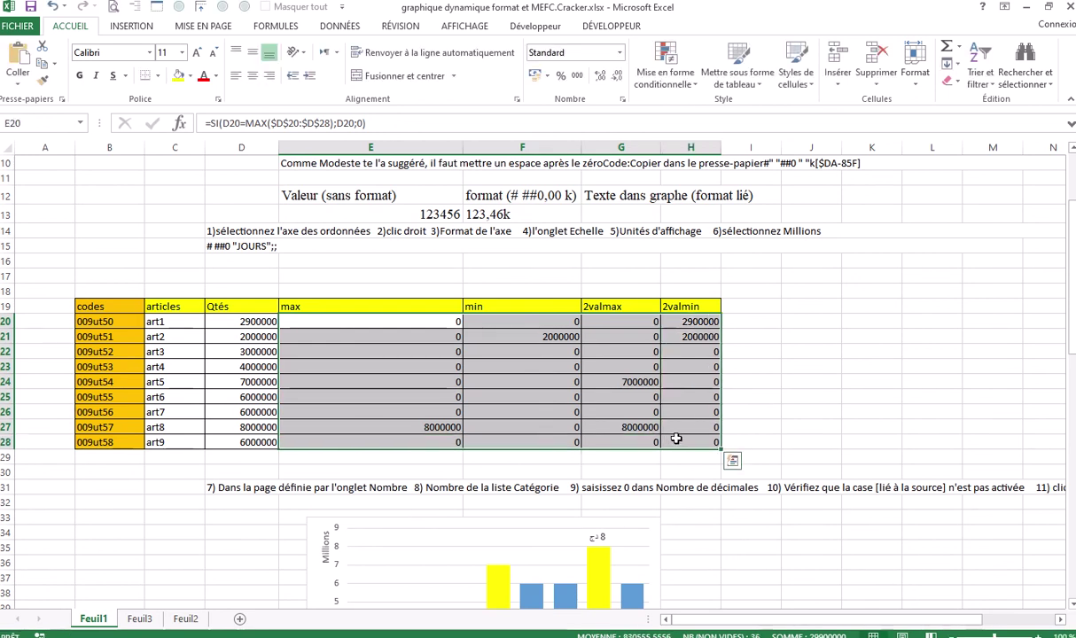
pyautogui.click(816, 320)
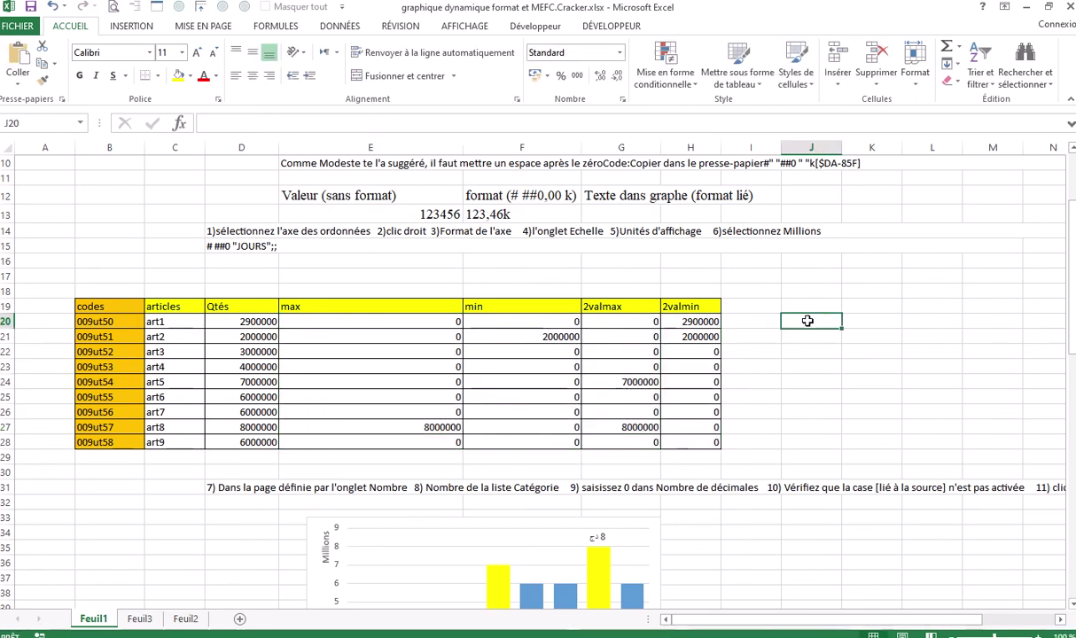
pyautogui.doubleClick(423, 336)
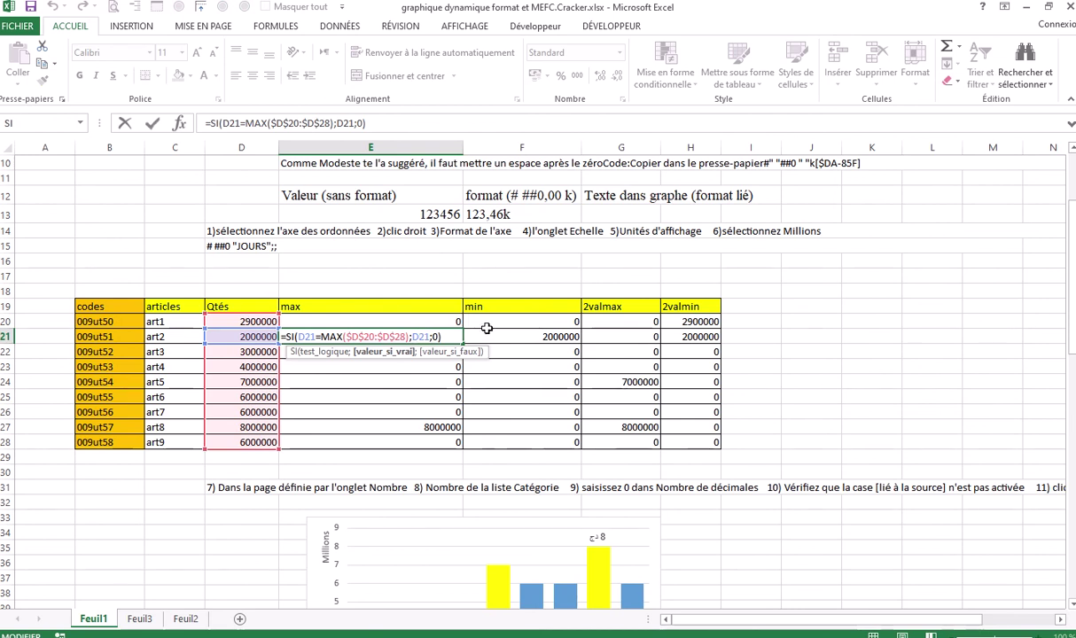
pyautogui.press('Escape')
pyautogui.click(503, 325)
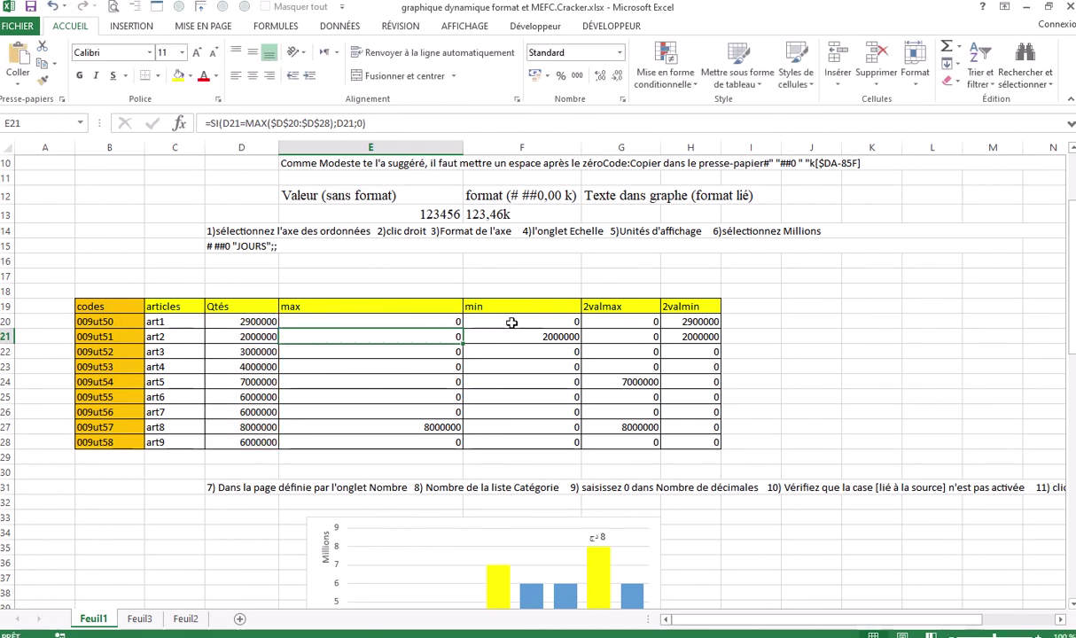
pyautogui.doubleClick(503, 324)
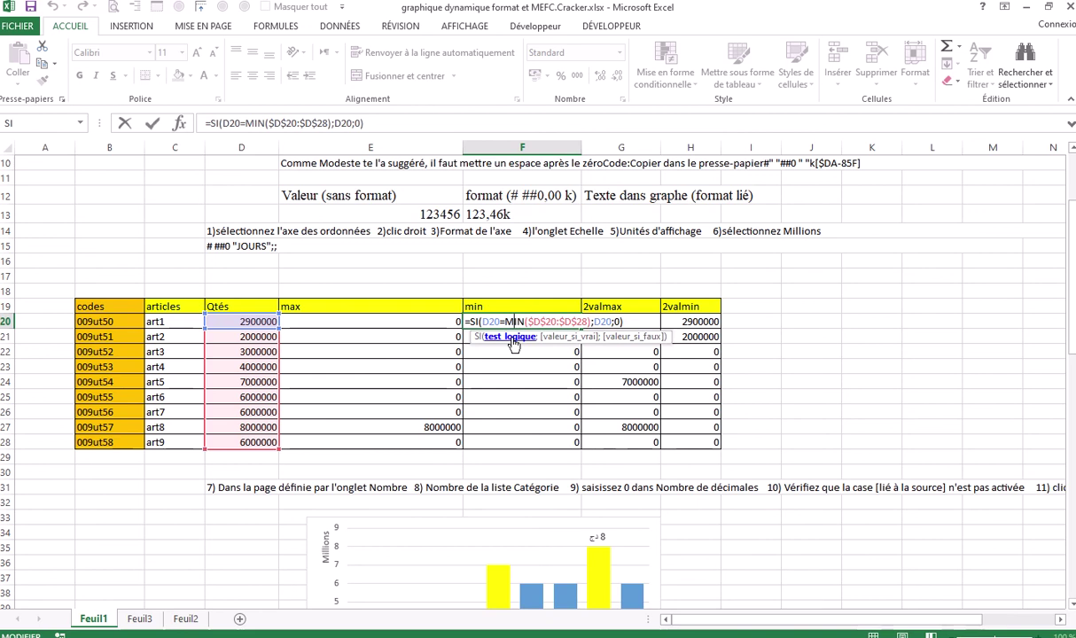
pyautogui.press('Escape')
pyautogui.doubleClick(520, 382)
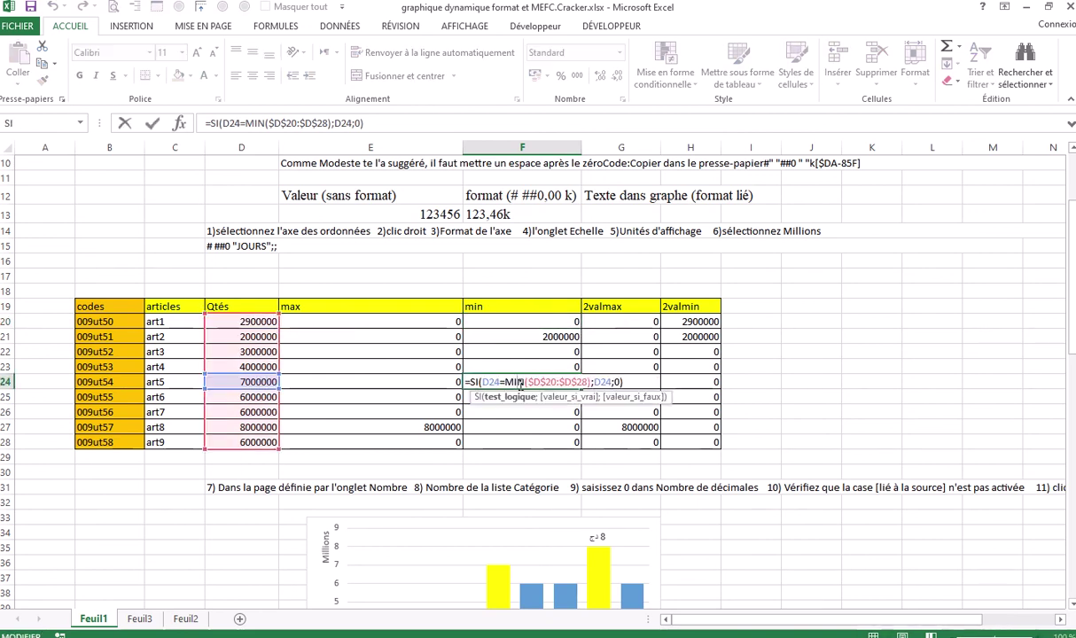
pyautogui.press('Escape')
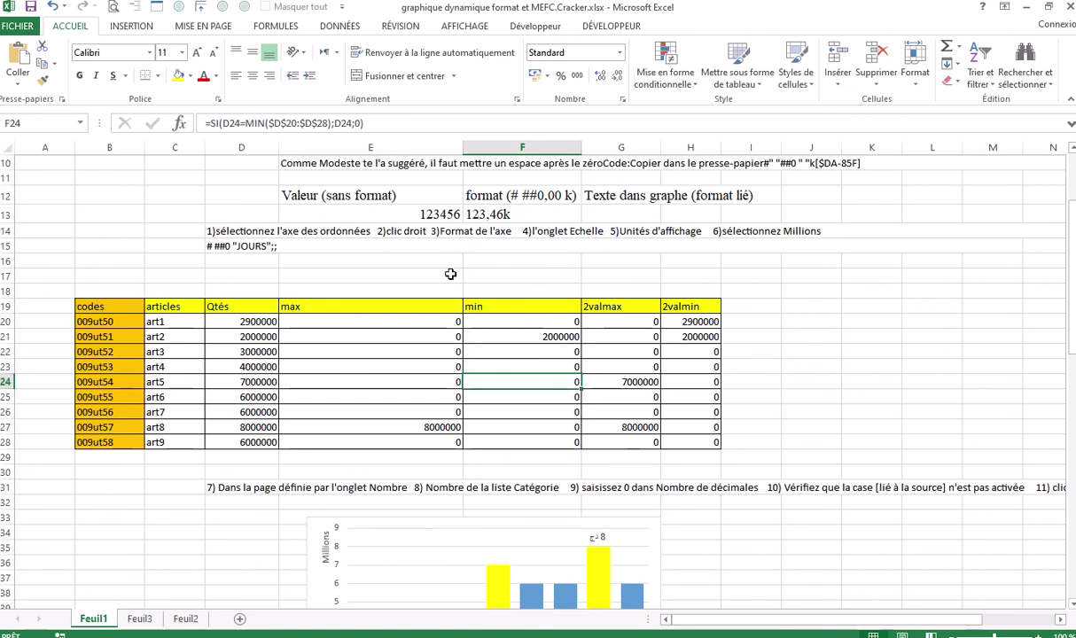
# Switch to the RÉVISION tab and select an empty cell above the table
pyautogui.click(400, 26)
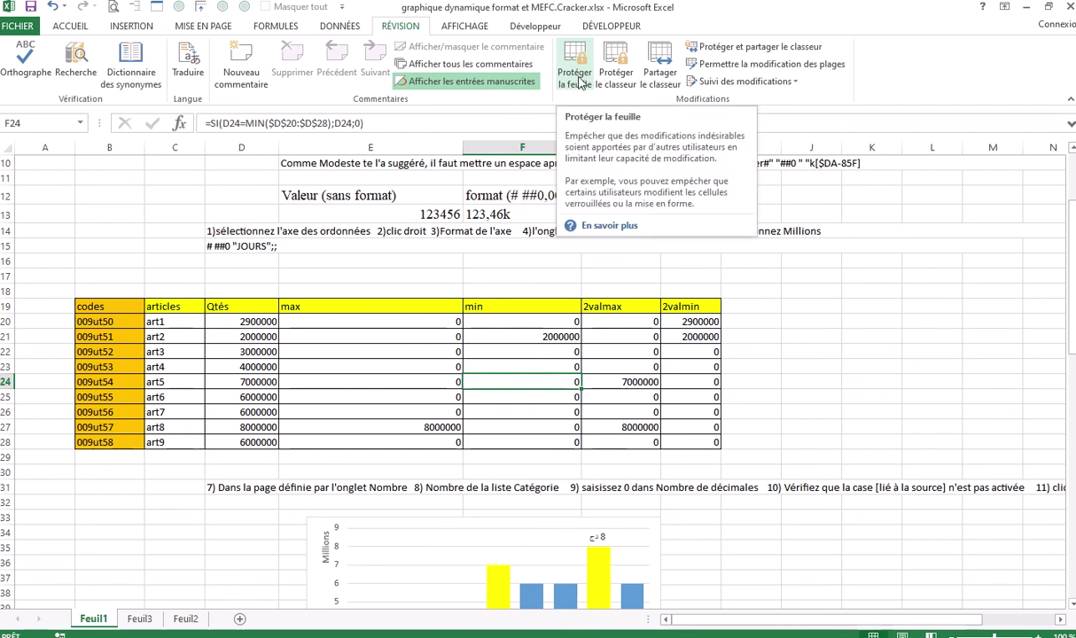
pyautogui.click(777, 288)
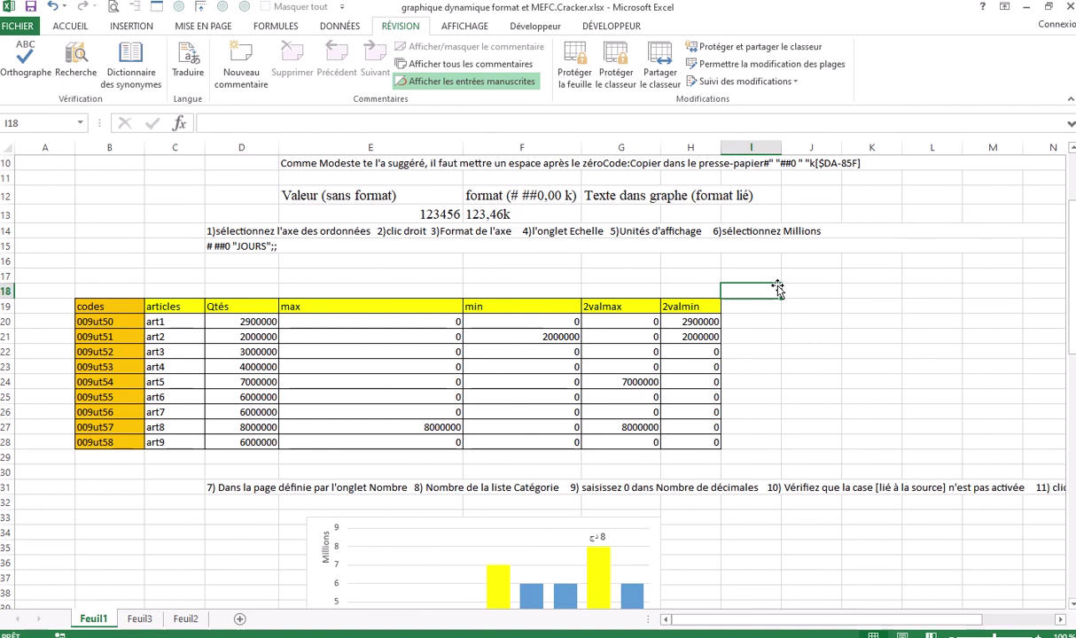
pyautogui.scroll(-1, 778, 288)
pyautogui.scroll(2, 777, 289)
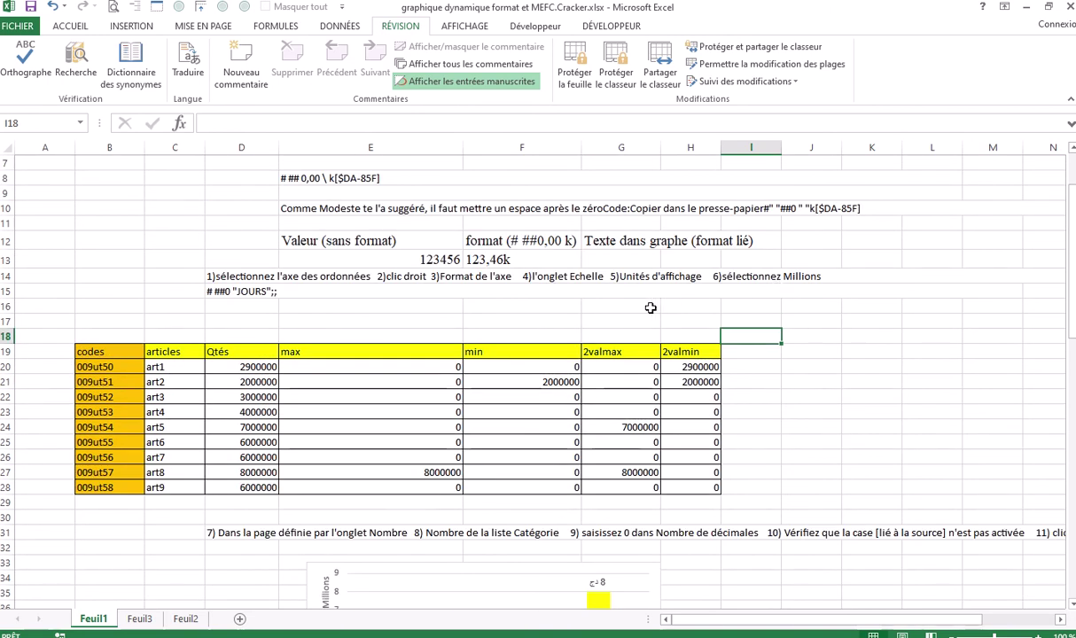
pyautogui.click(649, 307)
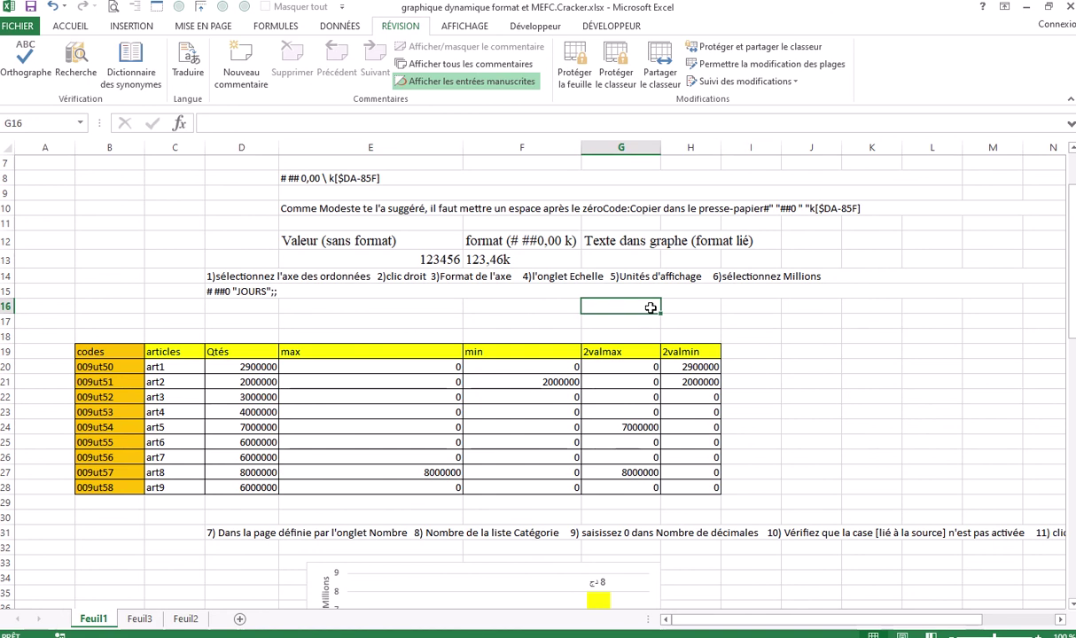
pyautogui.click(802, 320)
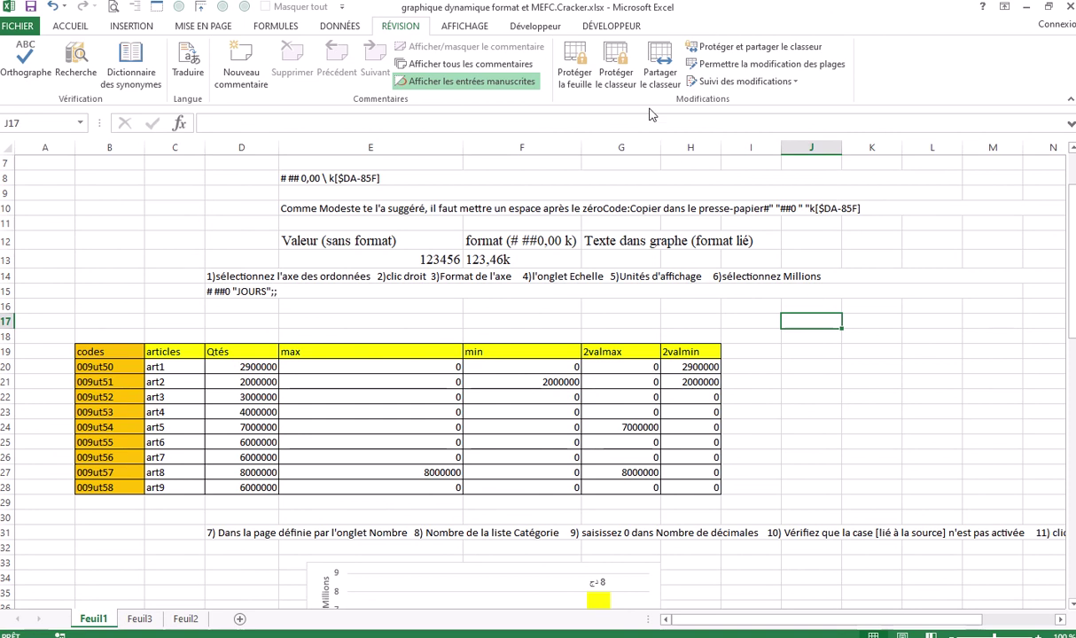
# Protect the workbook structure with Protéger le classeur, entering and confirming a password
pyautogui.click(618, 76)
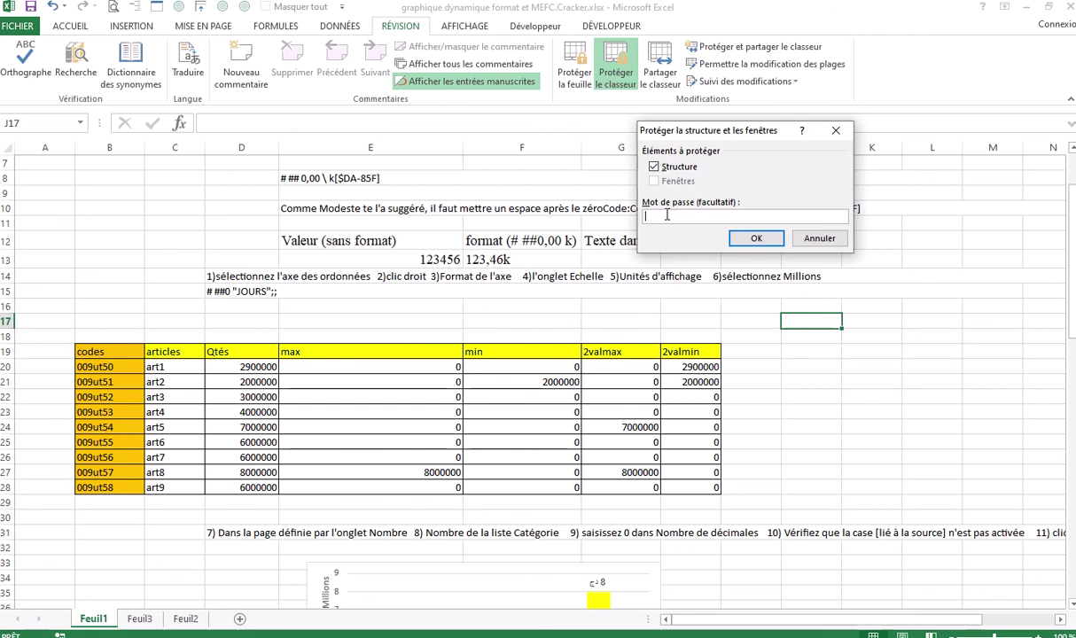
pyautogui.write('••••')
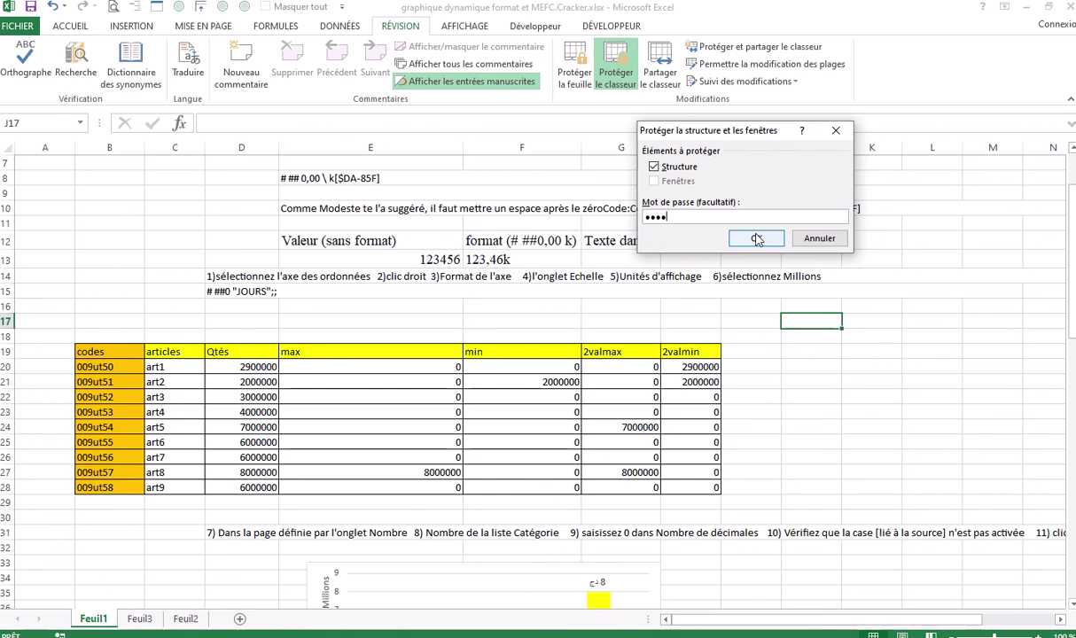
pyautogui.click(756, 239)
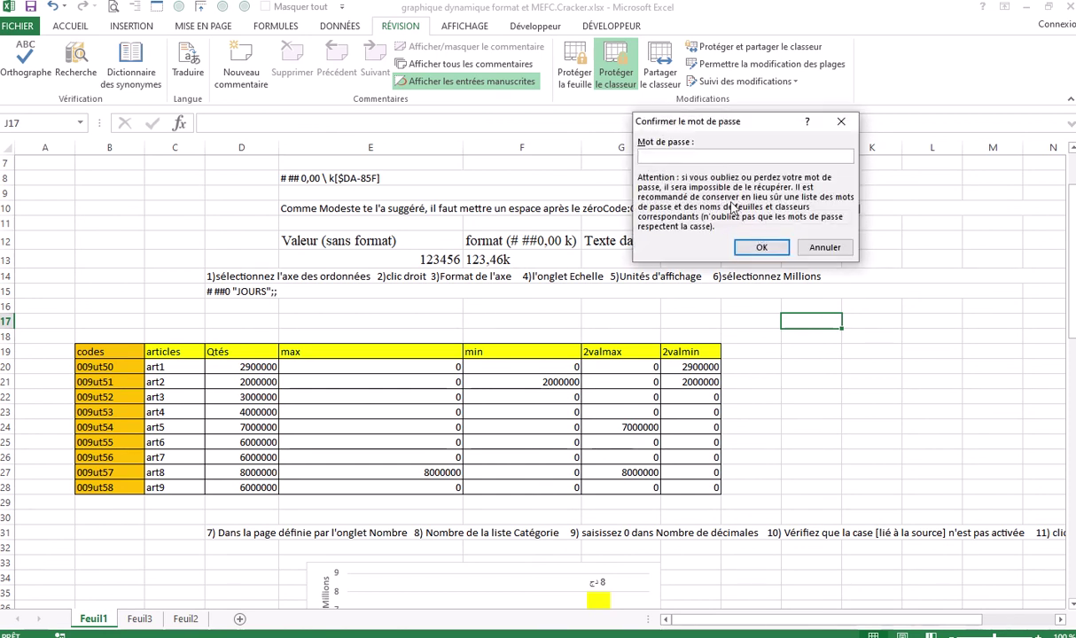
pyautogui.write('1234')
pyautogui.click(758, 248)
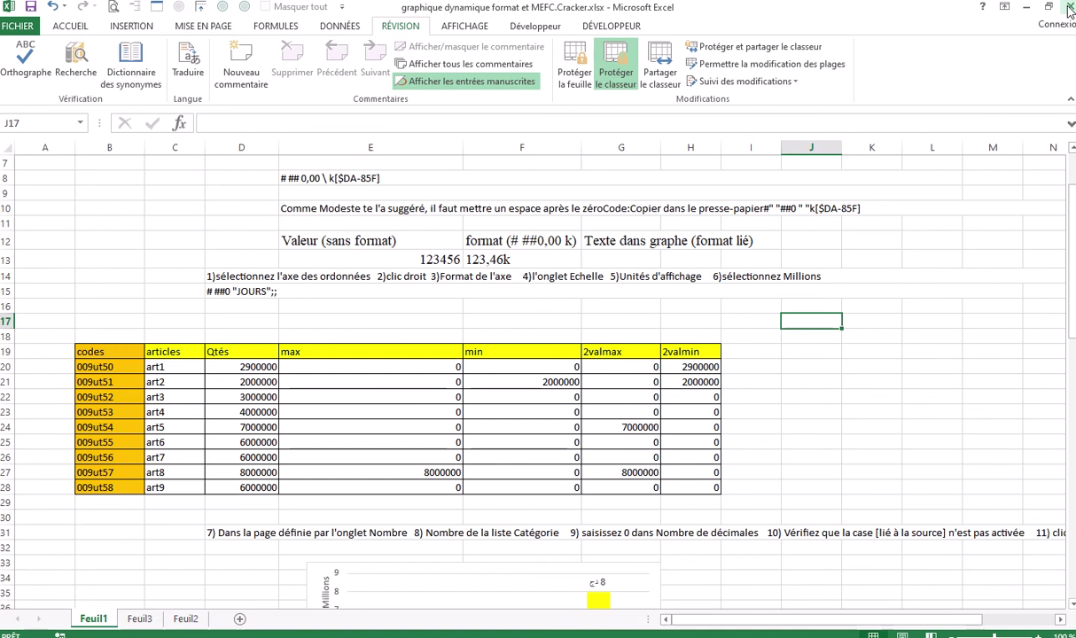
# Close Excel saving the changes, then browse back to the workbook in File Explorer
pyautogui.hotkey('alt', 'F4')
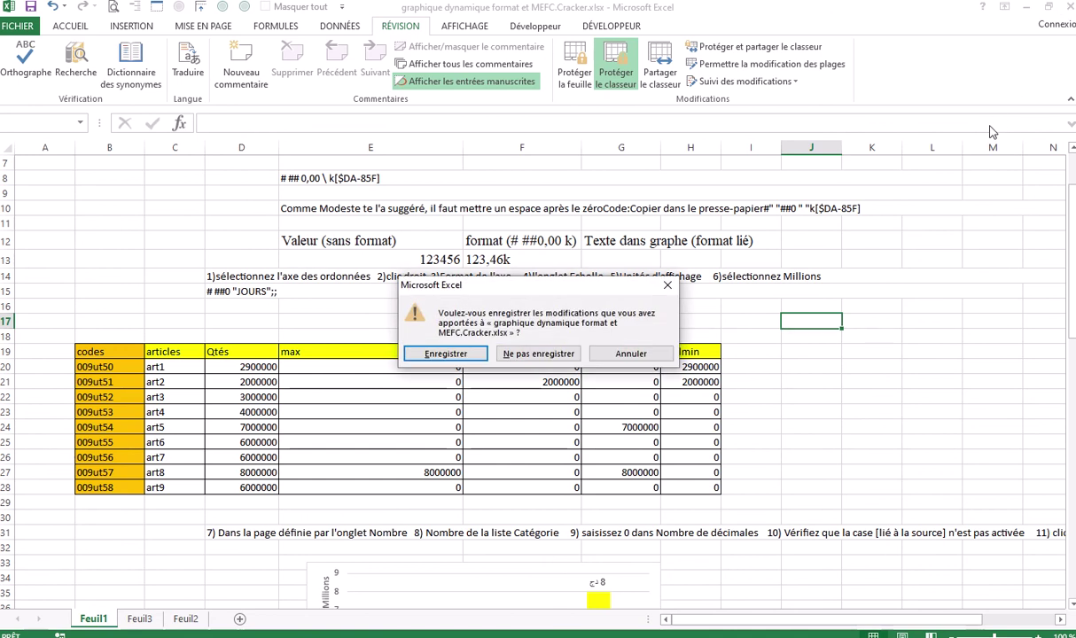
pyautogui.click(446, 353)
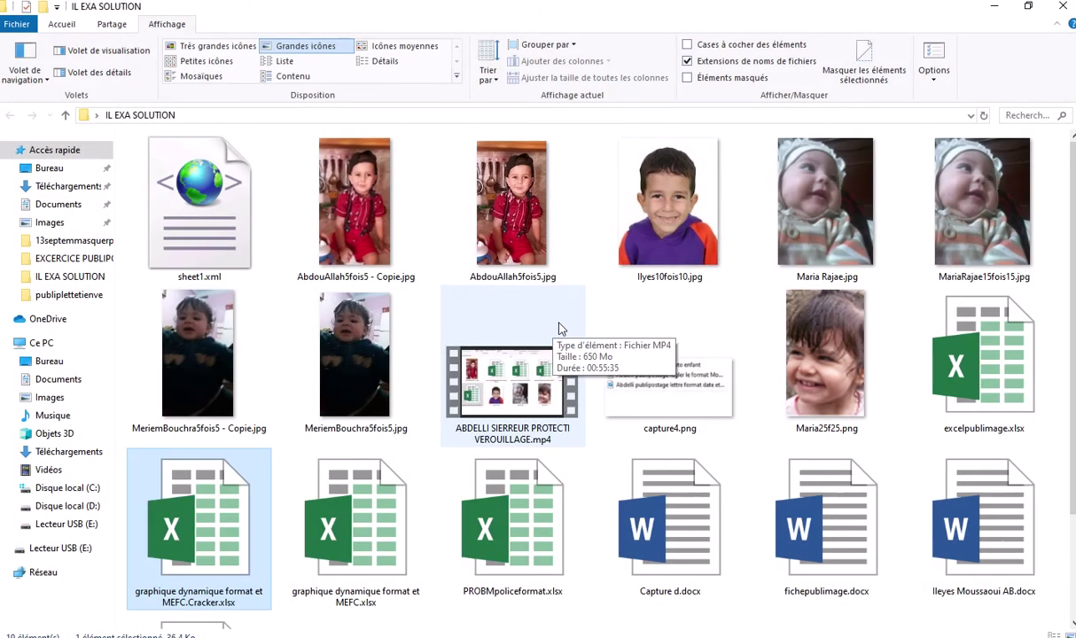
pyautogui.scroll(-2, 573, 323)
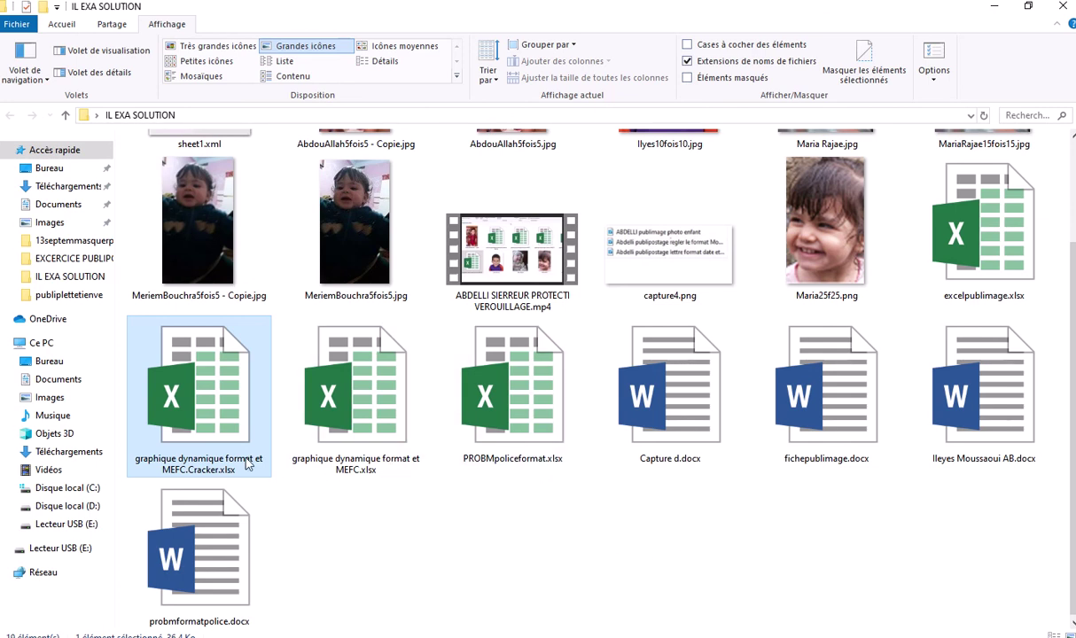
pyautogui.scroll(2, 672, 505)
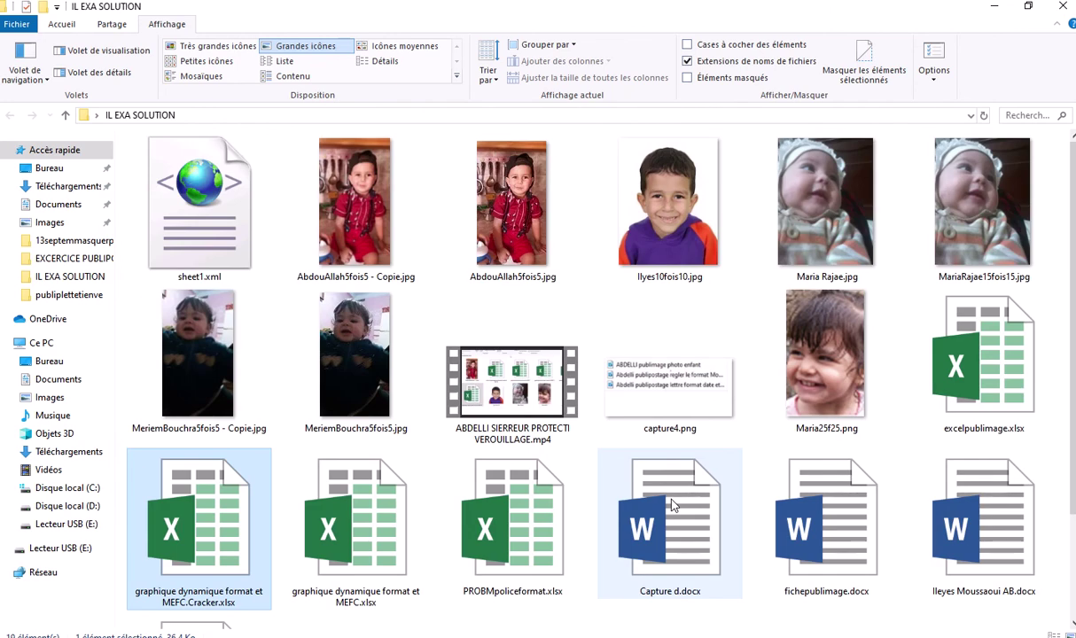
pyautogui.scroll(-2, 672, 505)
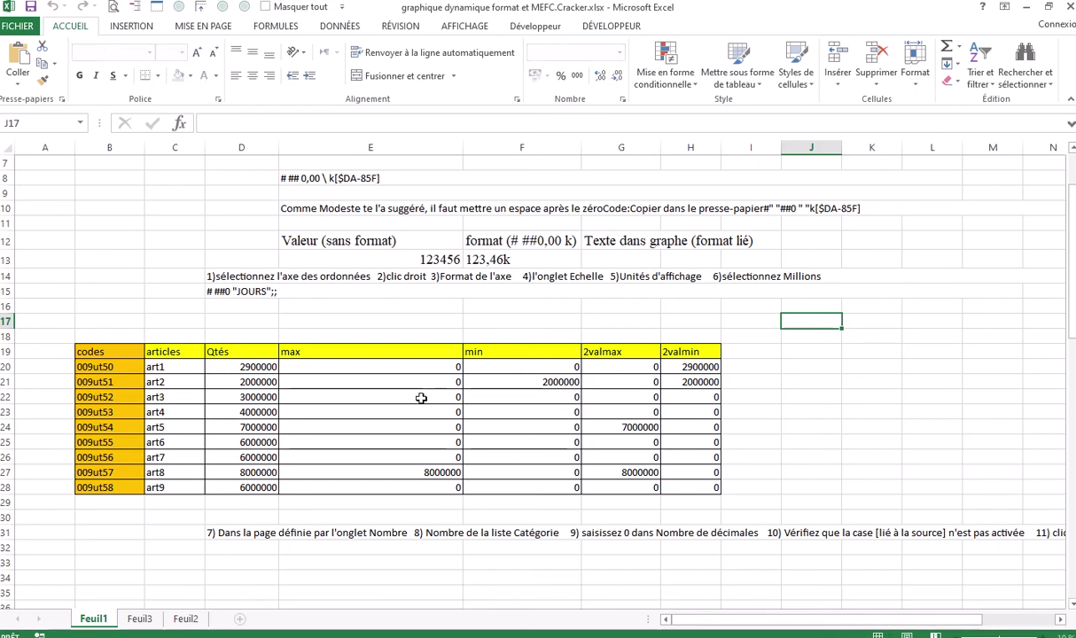
# Commit the min formula in F20 and select an empty cell beside the table
pyautogui.doubleClick(504, 366)
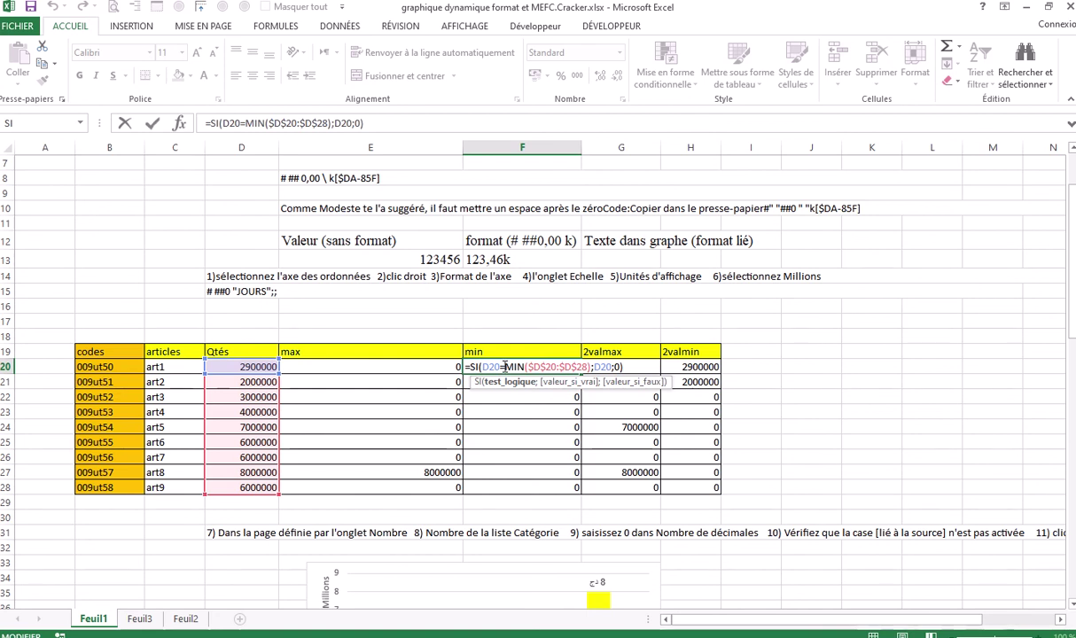
pyautogui.press('Return')
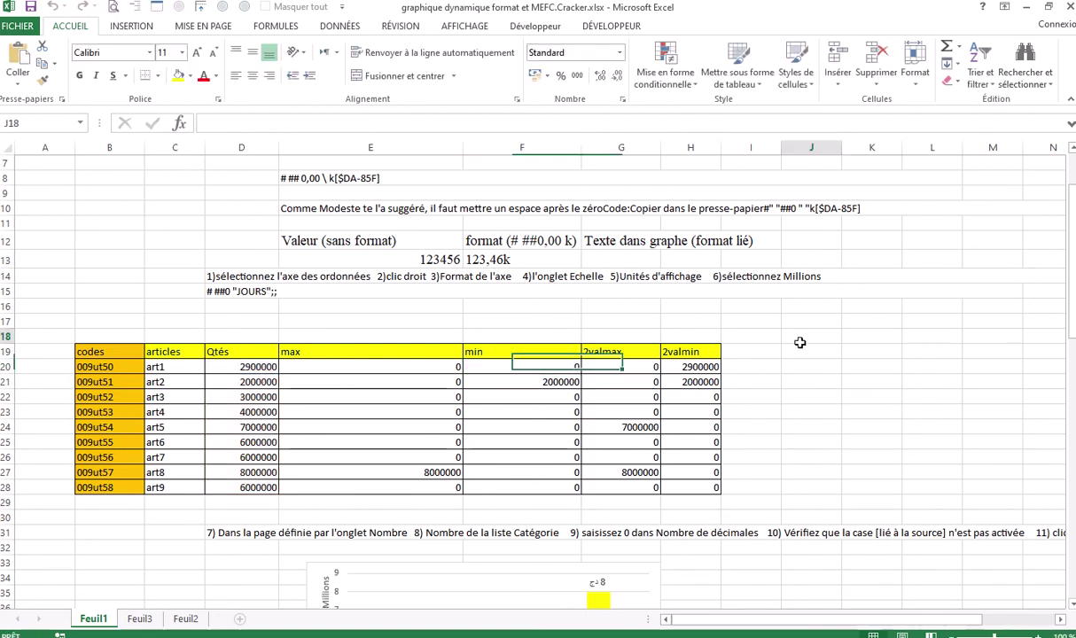
pyautogui.click(799, 339)
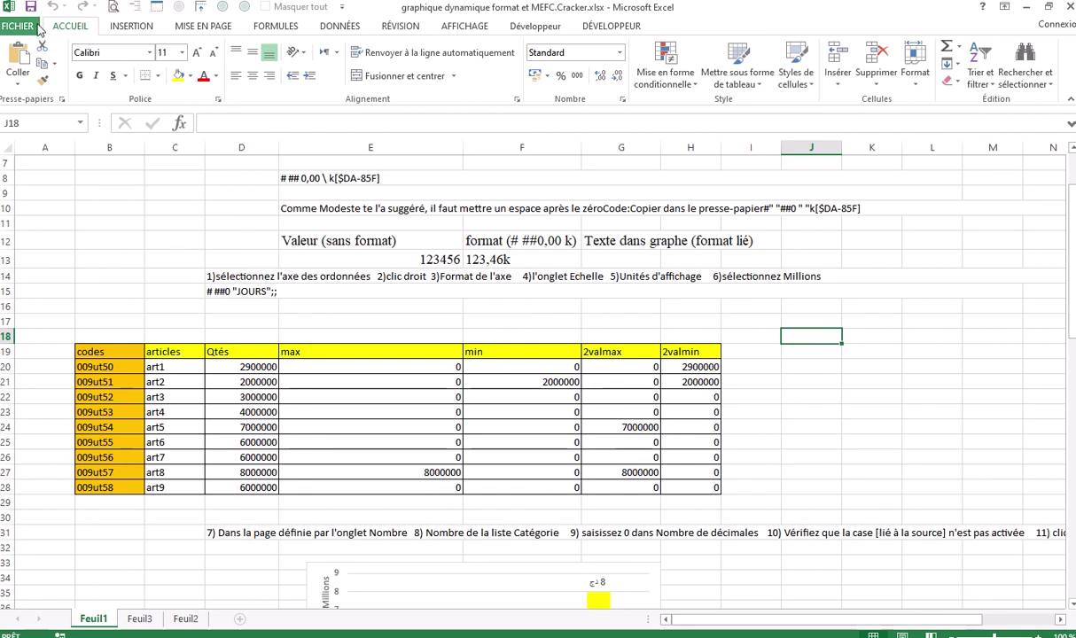
# Display the FICHIER Informations page for the workbook
pyautogui.click(19, 27)
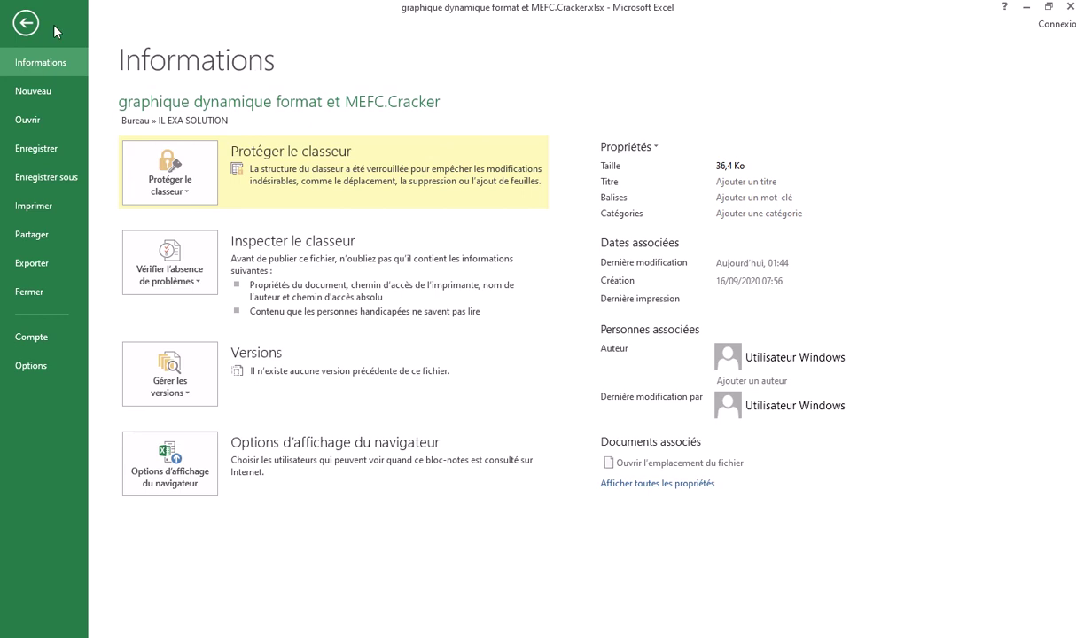
pyautogui.click(25, 24)
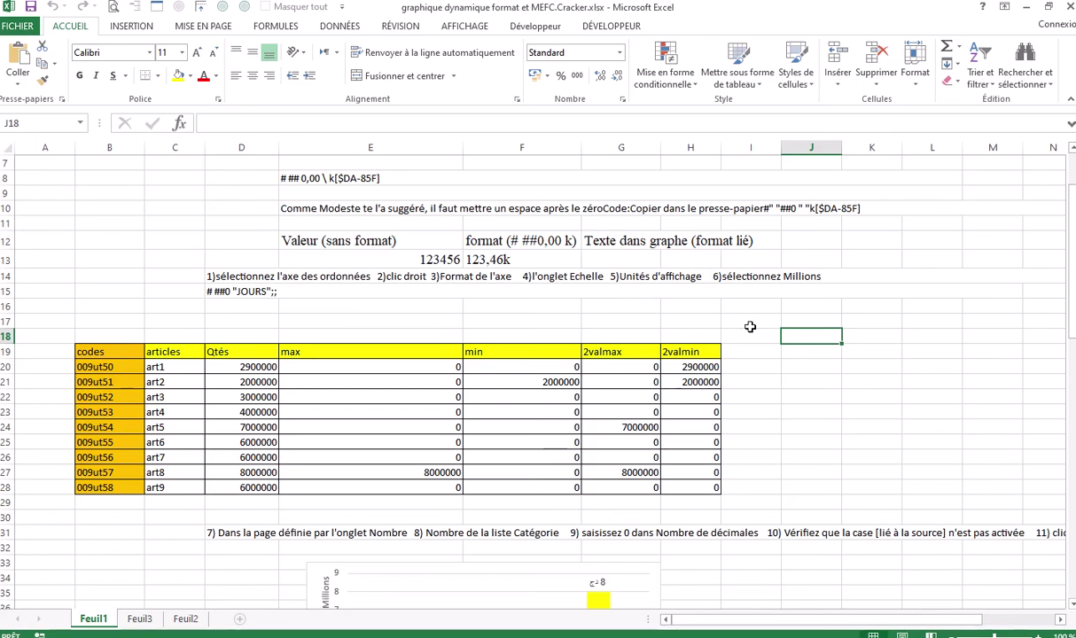
pyautogui.click(853, 330)
pyautogui.click(854, 304)
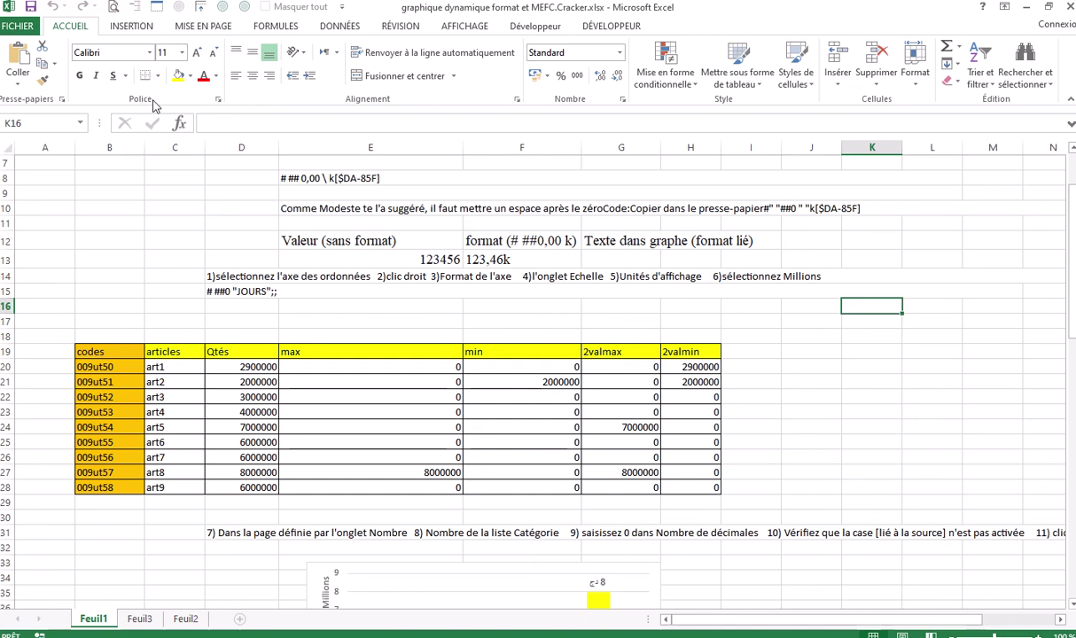
pyautogui.click(17, 27)
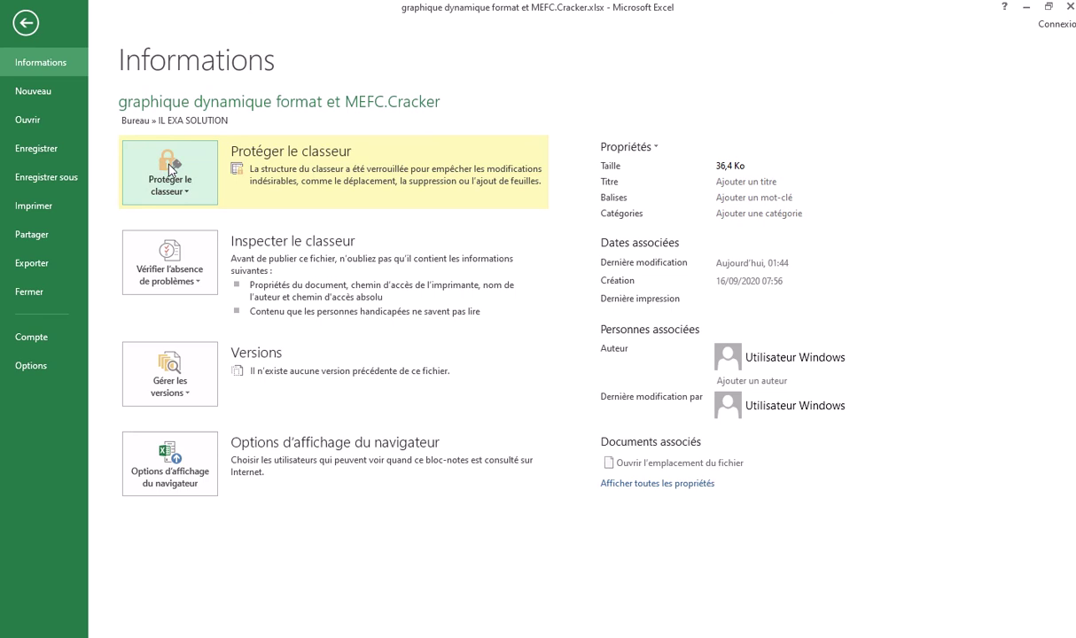
# Encrypt the workbook via Chiffrer avec mot de passe, entering and confirming an opening password
pyautogui.click(188, 197)
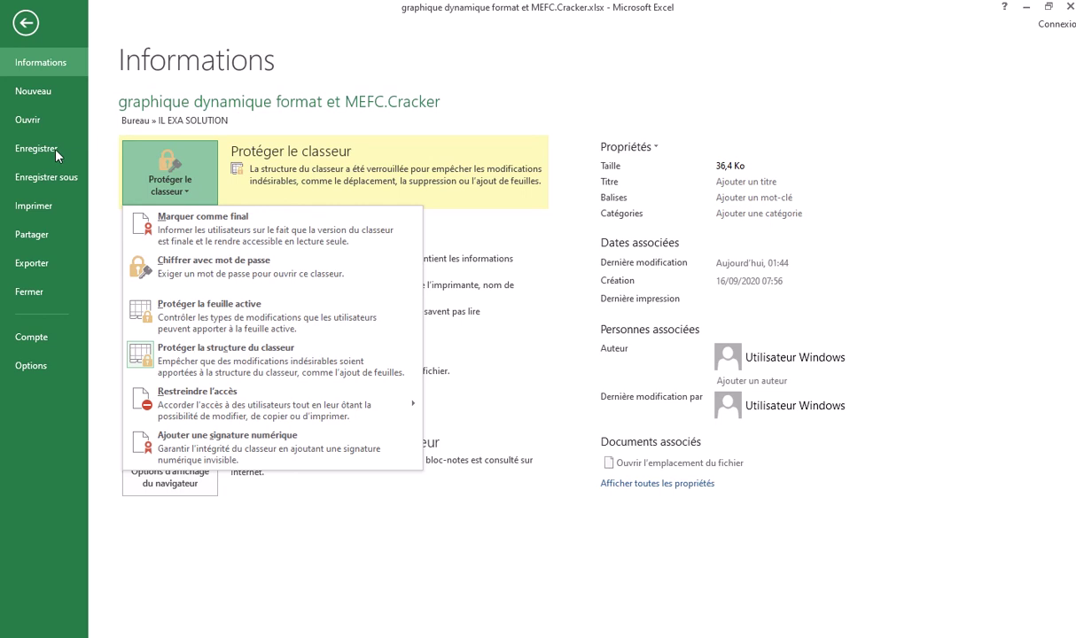
pyautogui.click(26, 23)
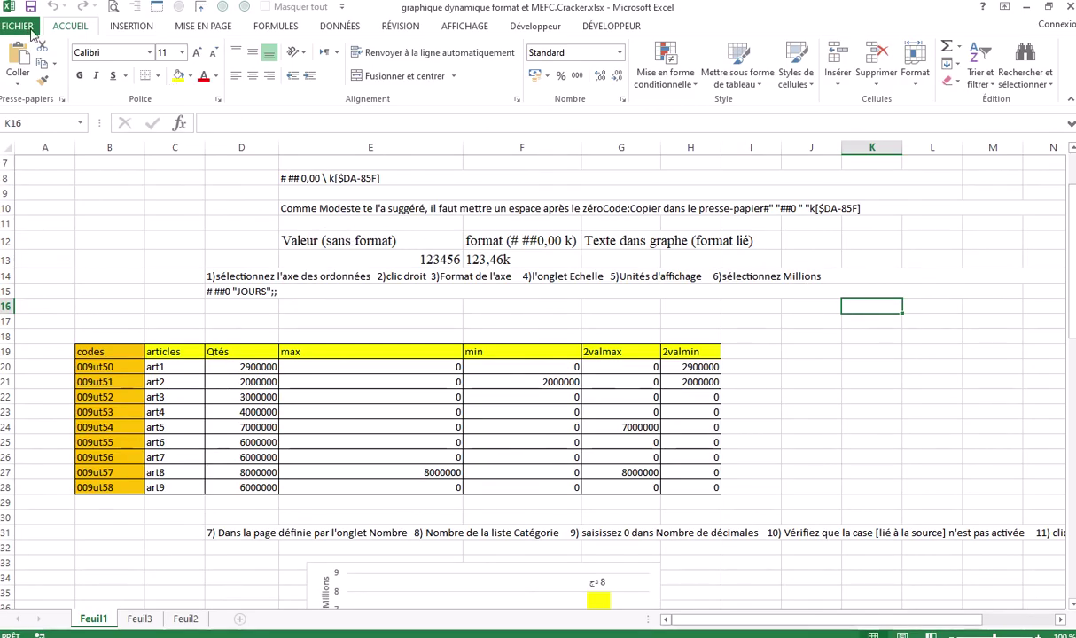
pyautogui.click(17, 26)
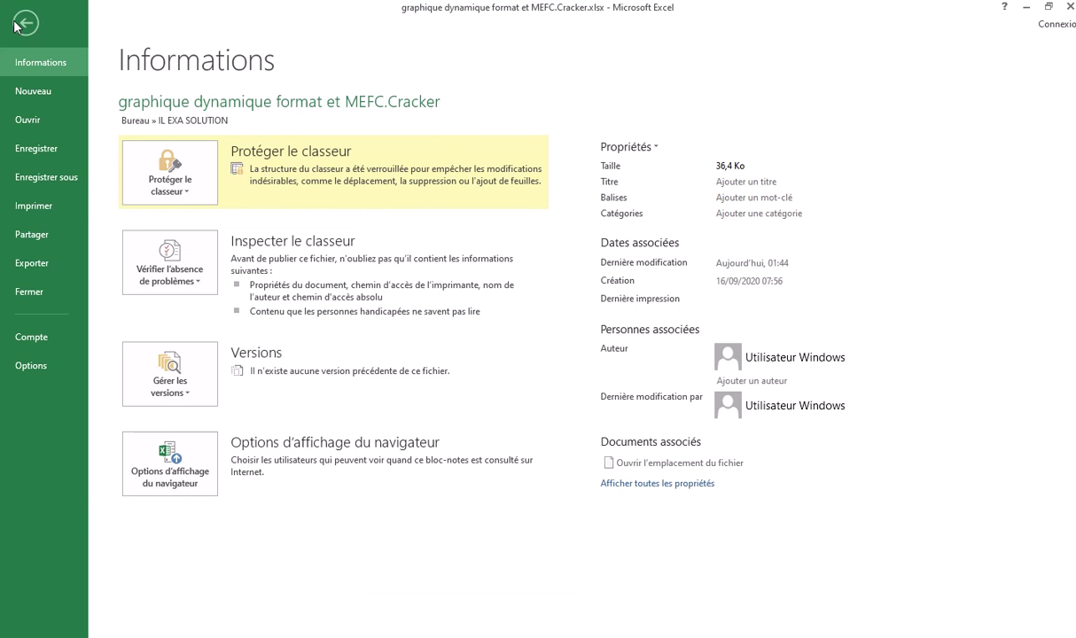
pyautogui.click(187, 199)
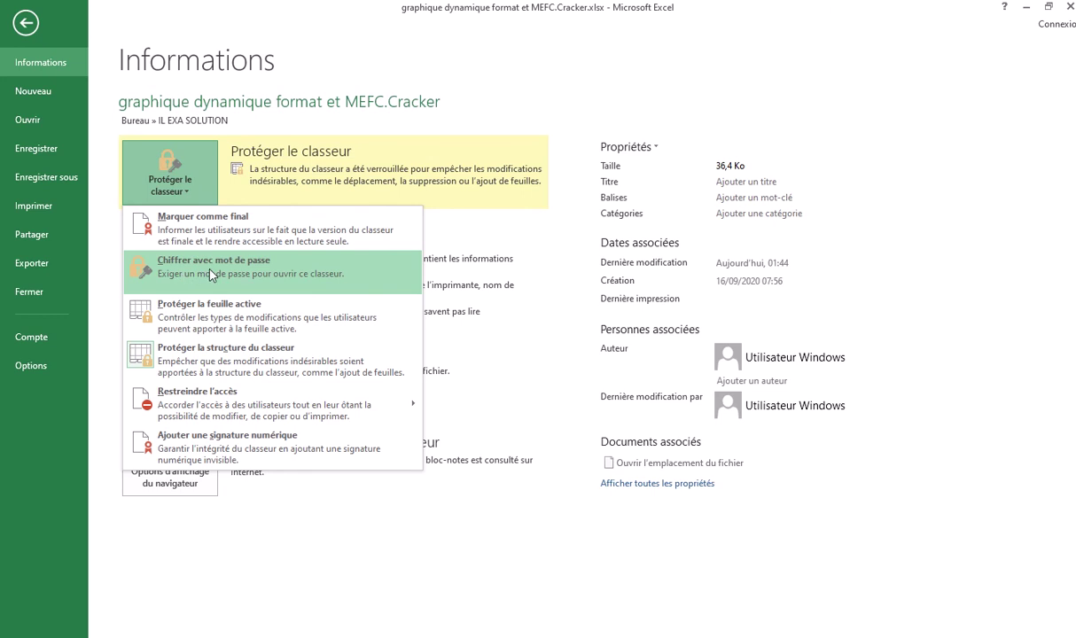
pyautogui.click(210, 271)
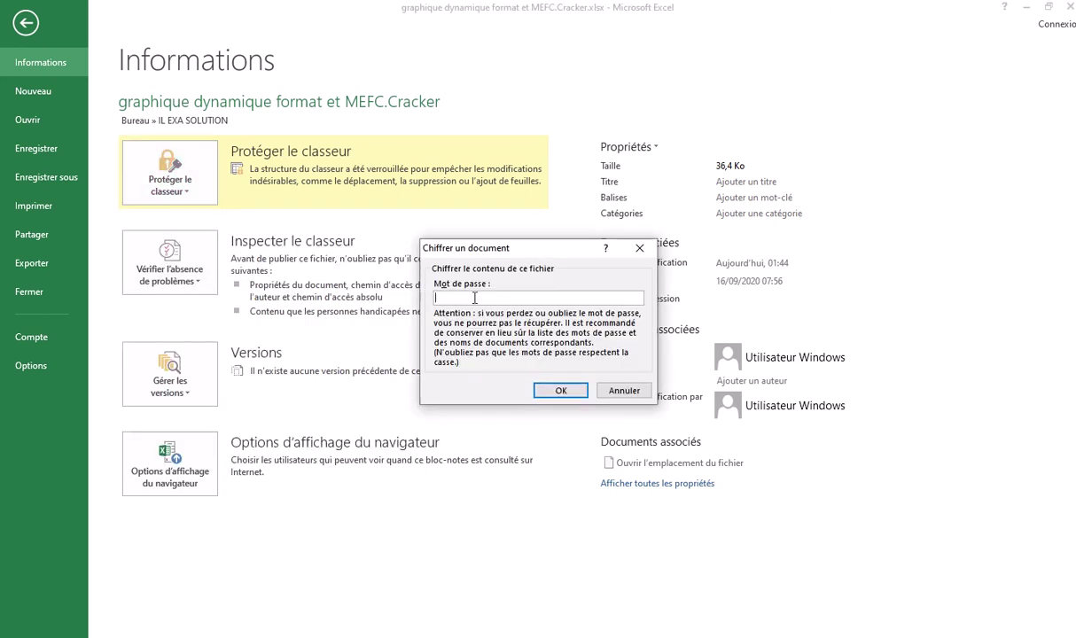
pyautogui.write('123')
pyautogui.click(559, 391)
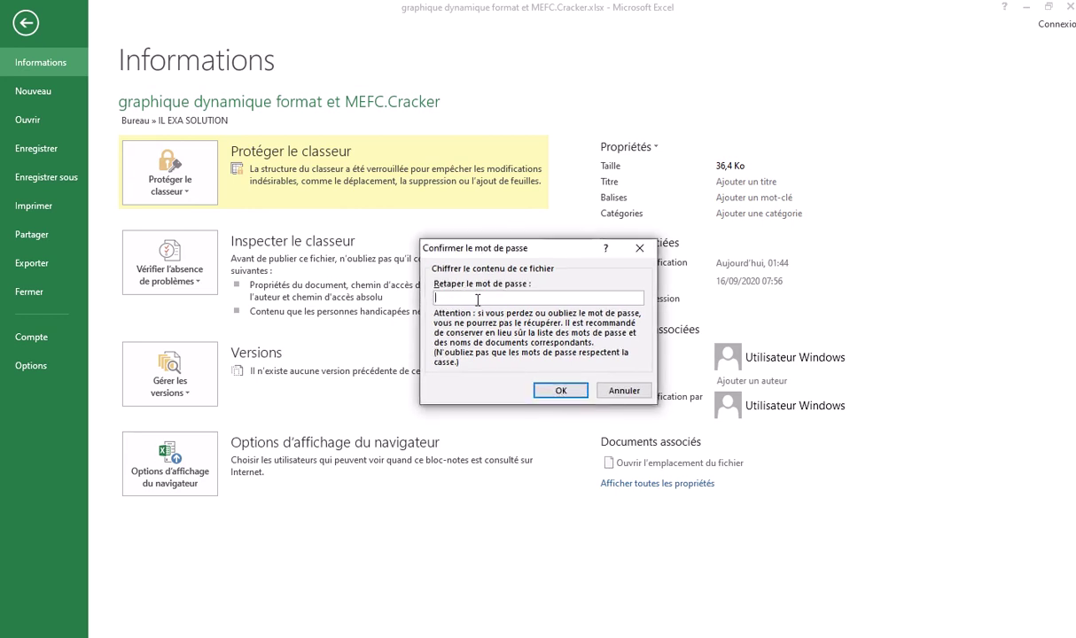
pyautogui.write('1234')
pyautogui.click(546, 390)
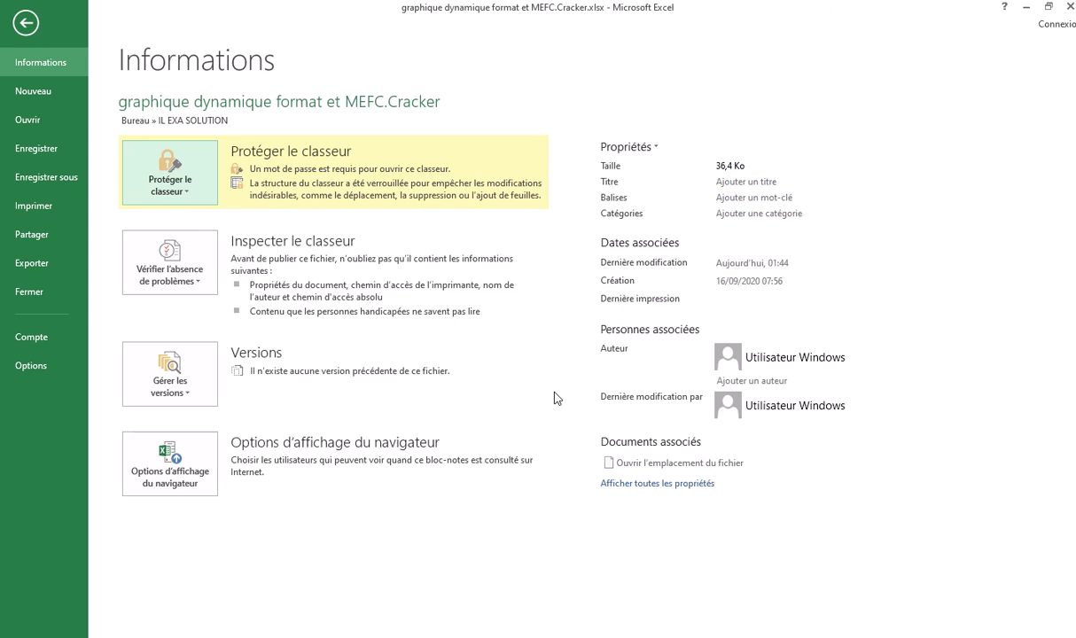
# Close the encrypted workbook and choose Enregistrer to save its changes
pyautogui.click(1069, 7)
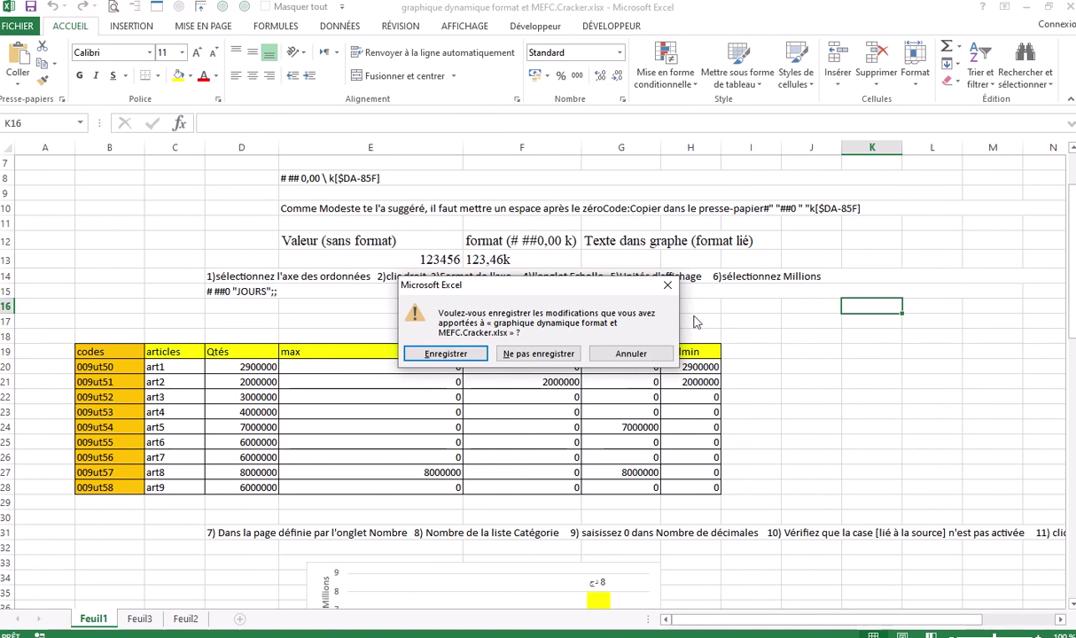
pyautogui.click(667, 286)
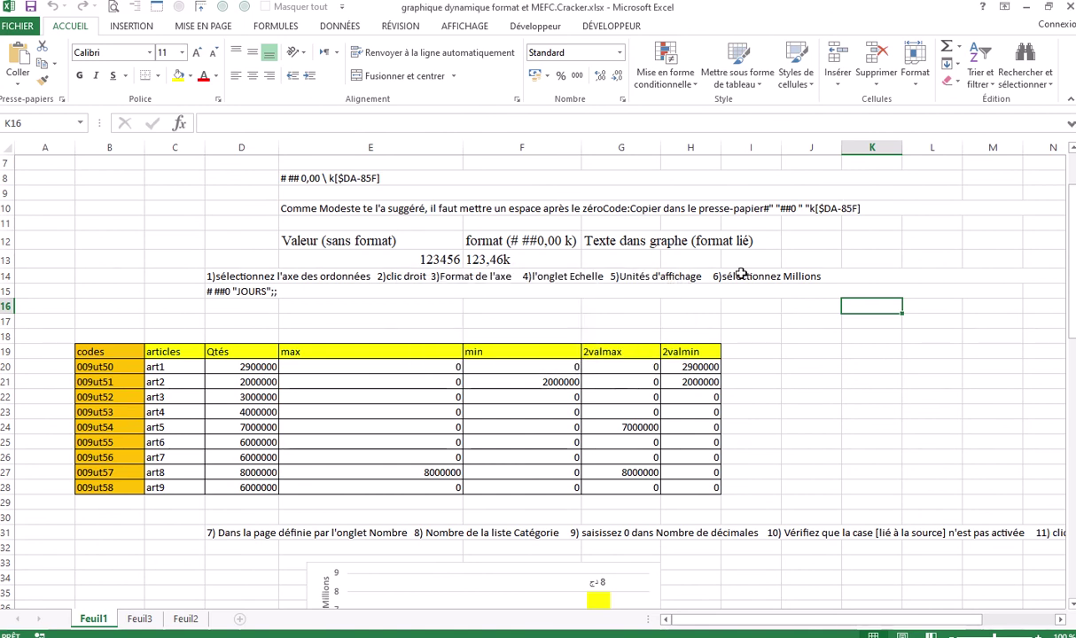
pyautogui.click(1069, 7)
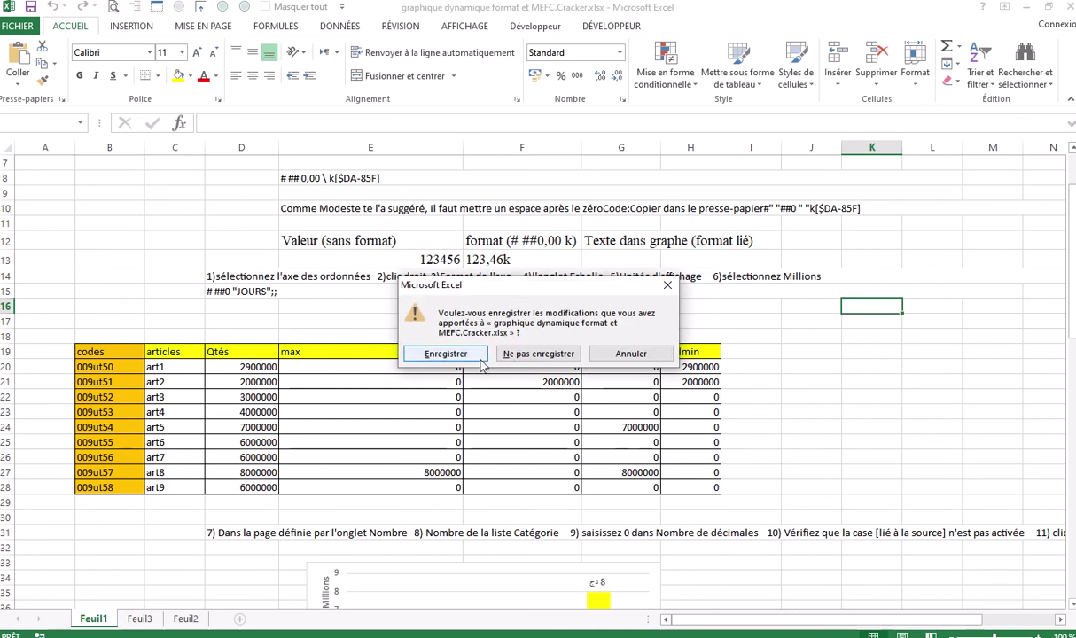
pyautogui.click(447, 353)
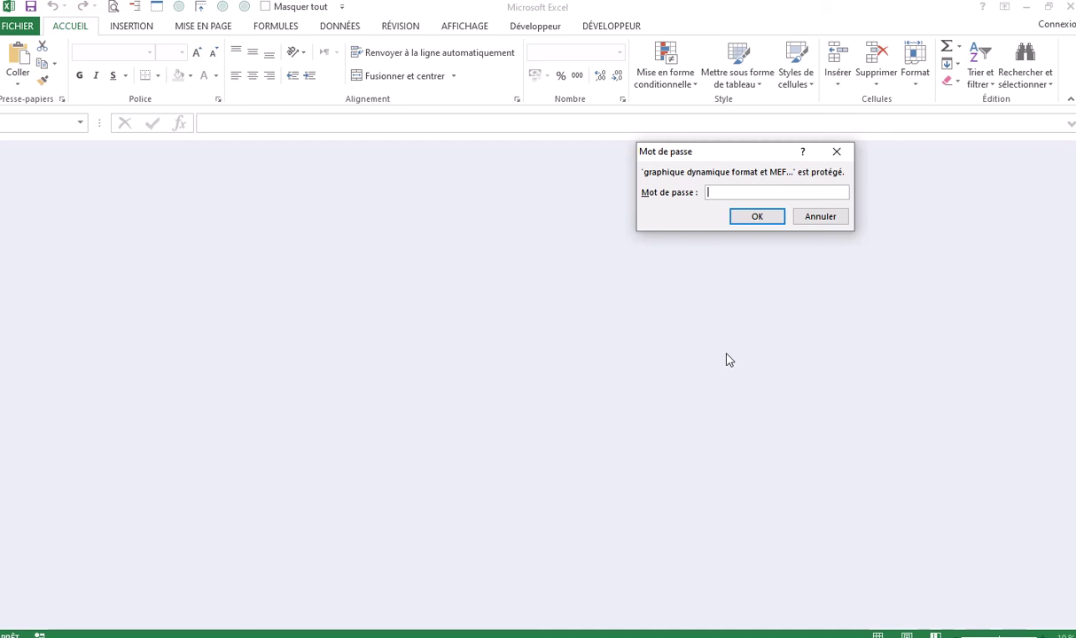
# Enter the workbook's password in the Mot de passe dialog to open it
pyautogui.write('a')
pyautogui.click(758, 218)
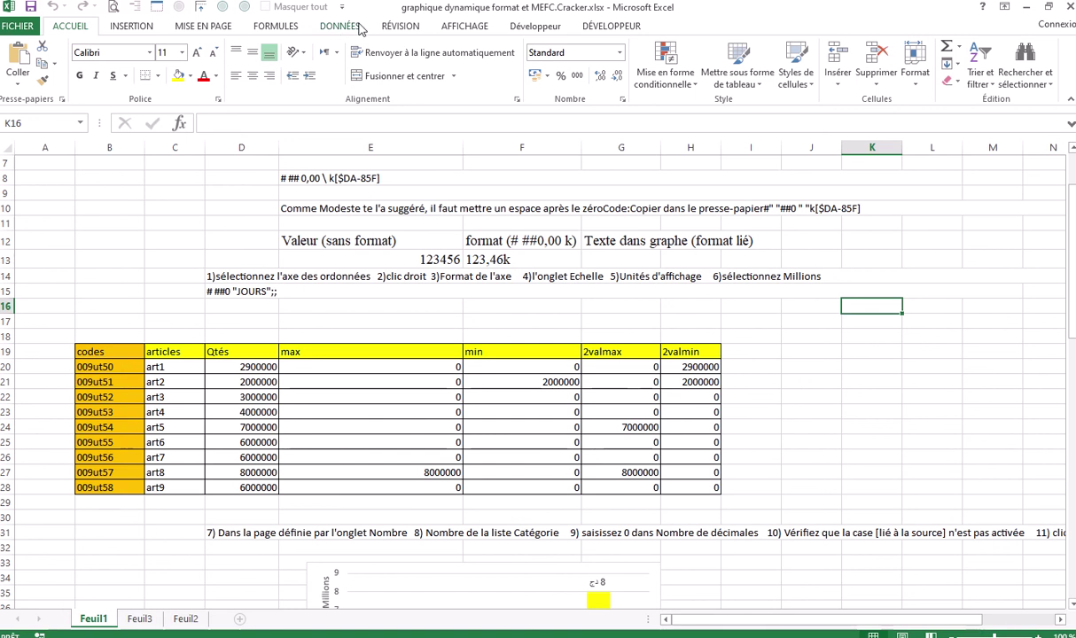
# Replace the password under Protéger le classeur > Chiffrer avec mot de passe, then close the workbook
pyautogui.click(406, 27)
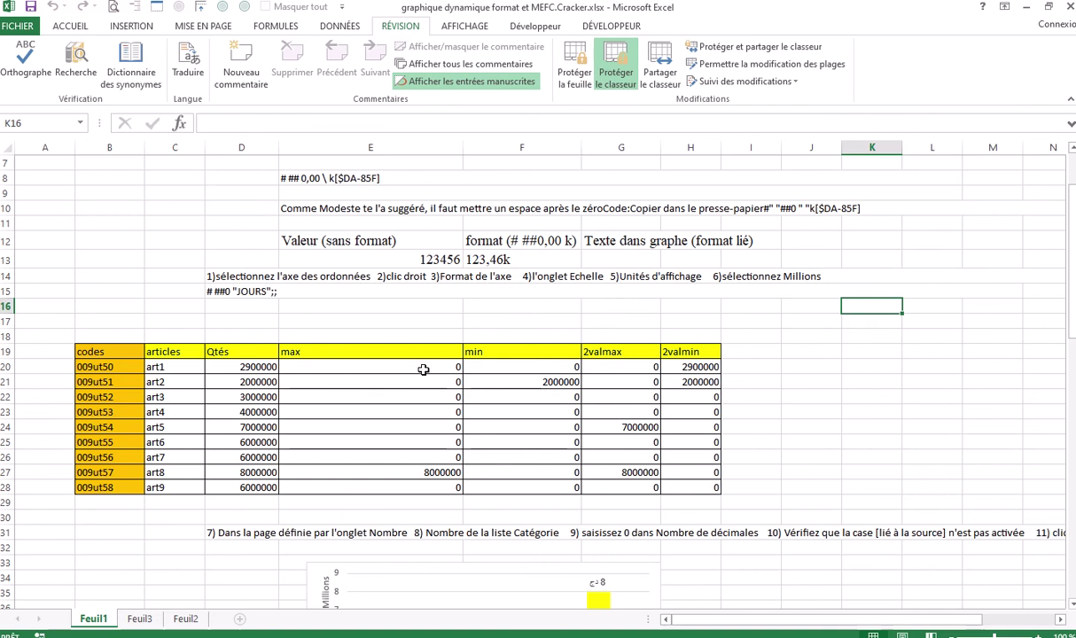
pyautogui.click(17, 26)
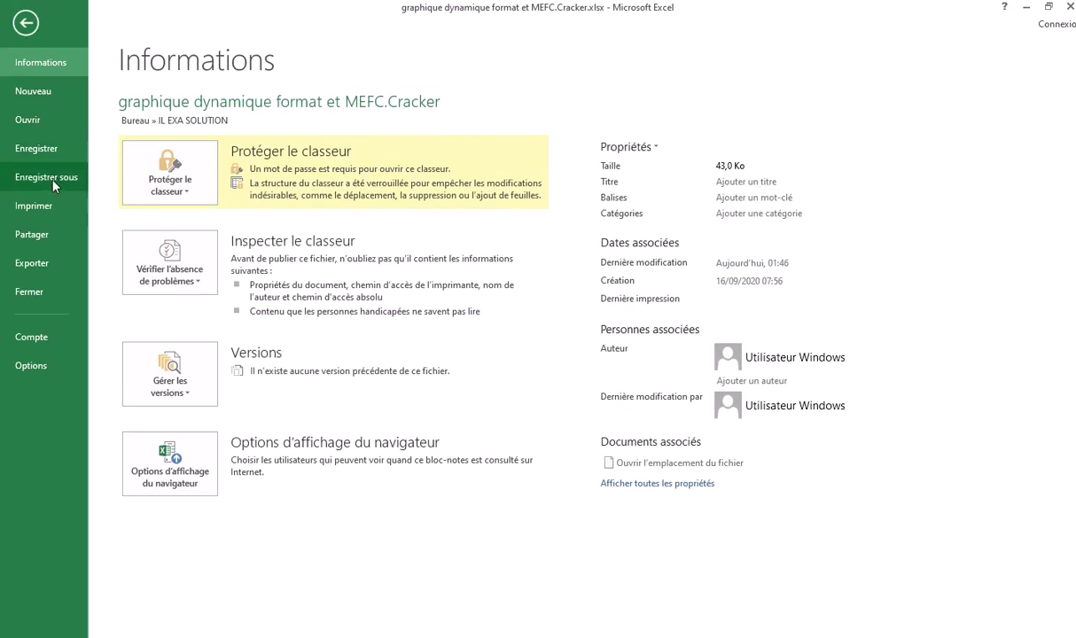
pyautogui.click(189, 197)
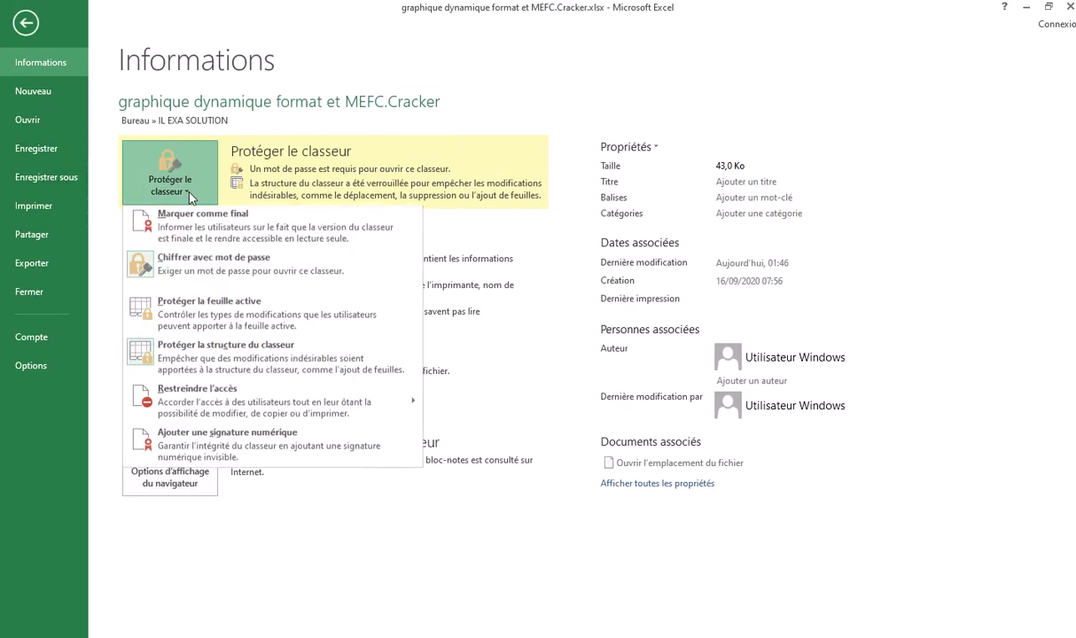
pyautogui.click(204, 280)
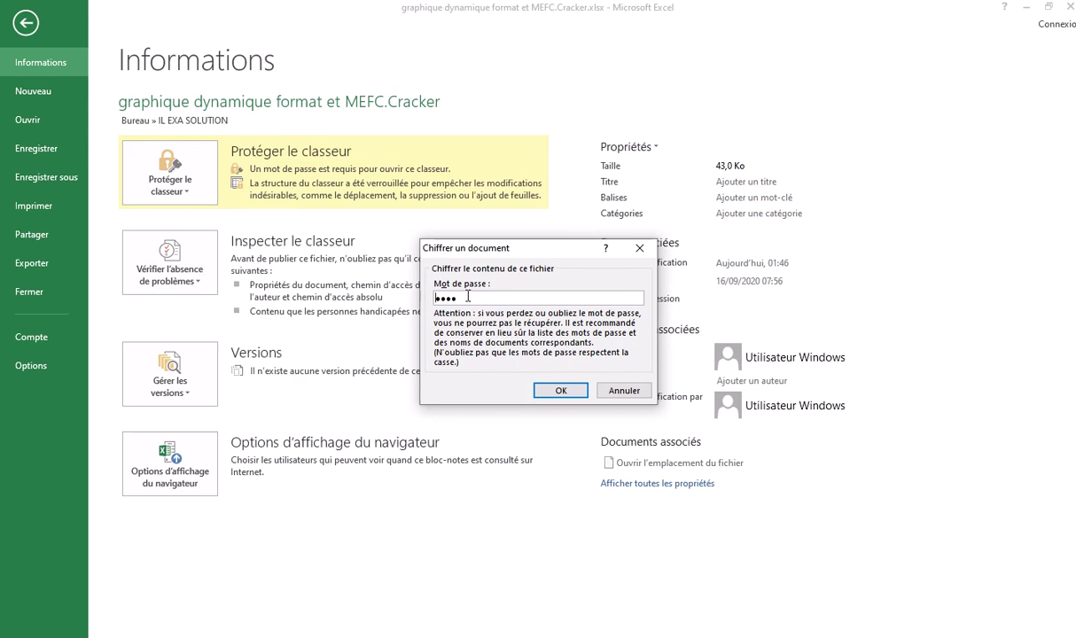
pyautogui.moveTo(456, 298); pyautogui.dragTo(437, 297)
pyautogui.write('••••')
pyautogui.click(569, 393)
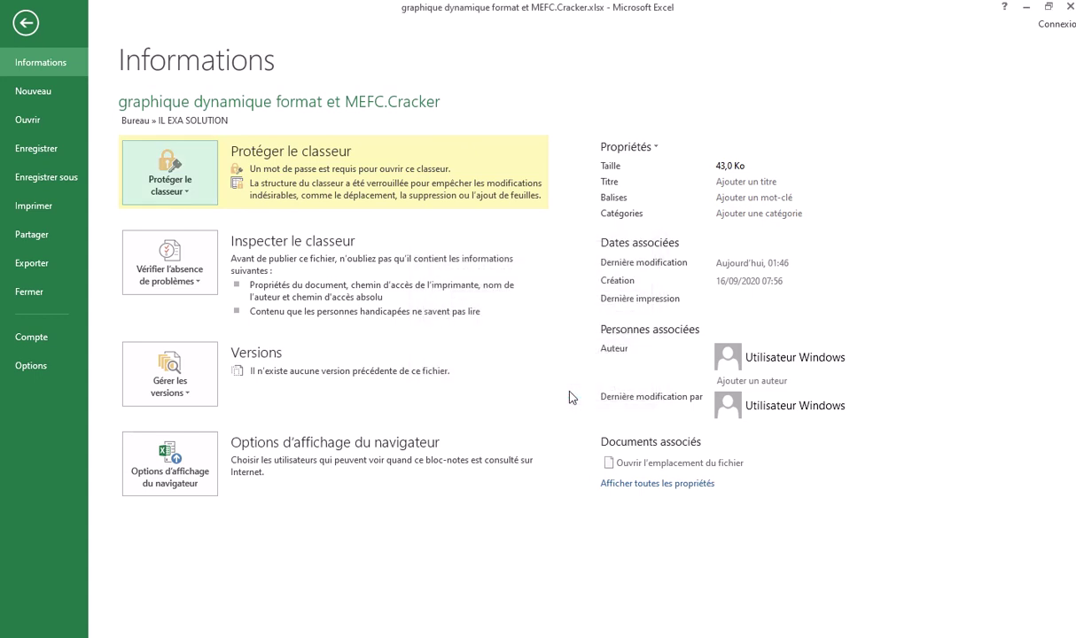
pyautogui.click(1071, 7)
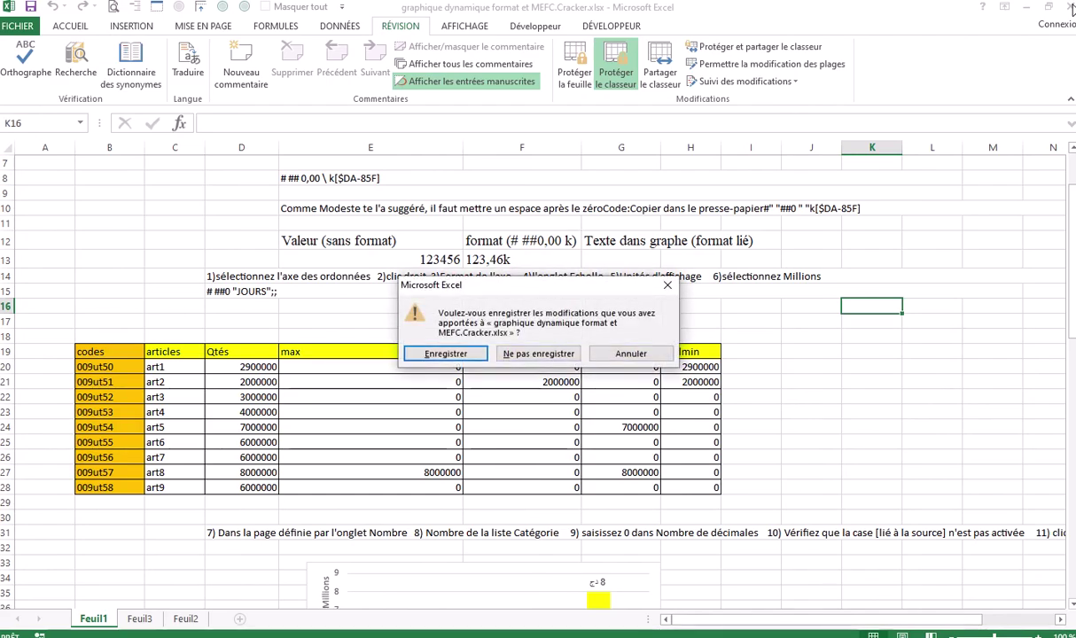
# Save the changes, then reopen graphique dynamique format et MEFC.Cracker.xlsx from the IL EXA SOLUTION folder
pyautogui.click(445, 353)
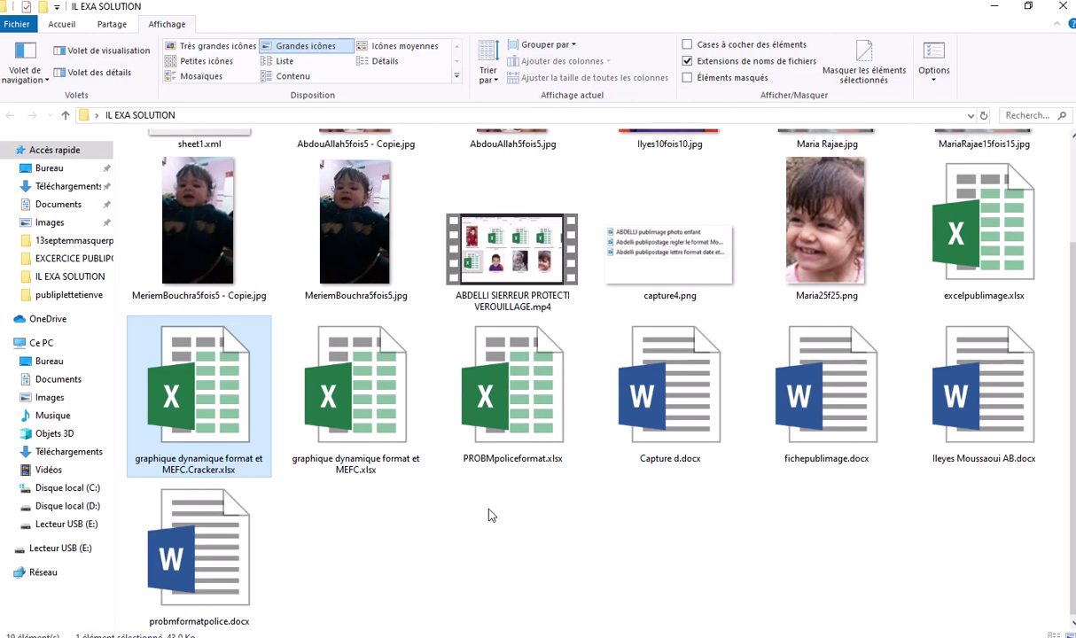
pyautogui.click(463, 483)
pyautogui.click(229, 418)
pyautogui.doubleClick(232, 404)
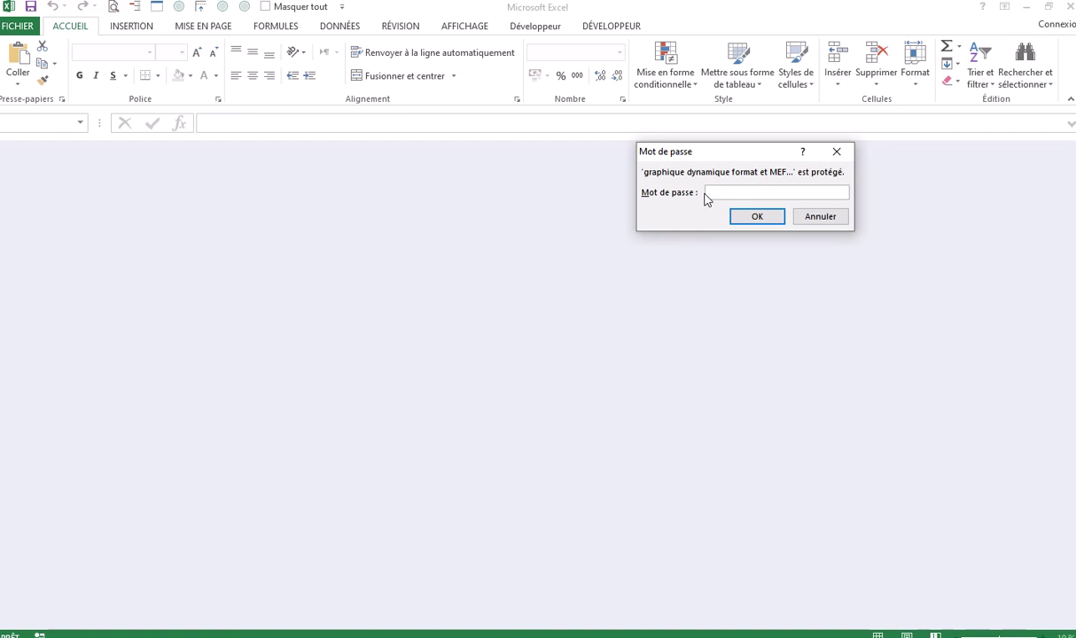
# Dismiss the Mot de passe prompt and close the empty Excel window
pyautogui.click(843, 153)
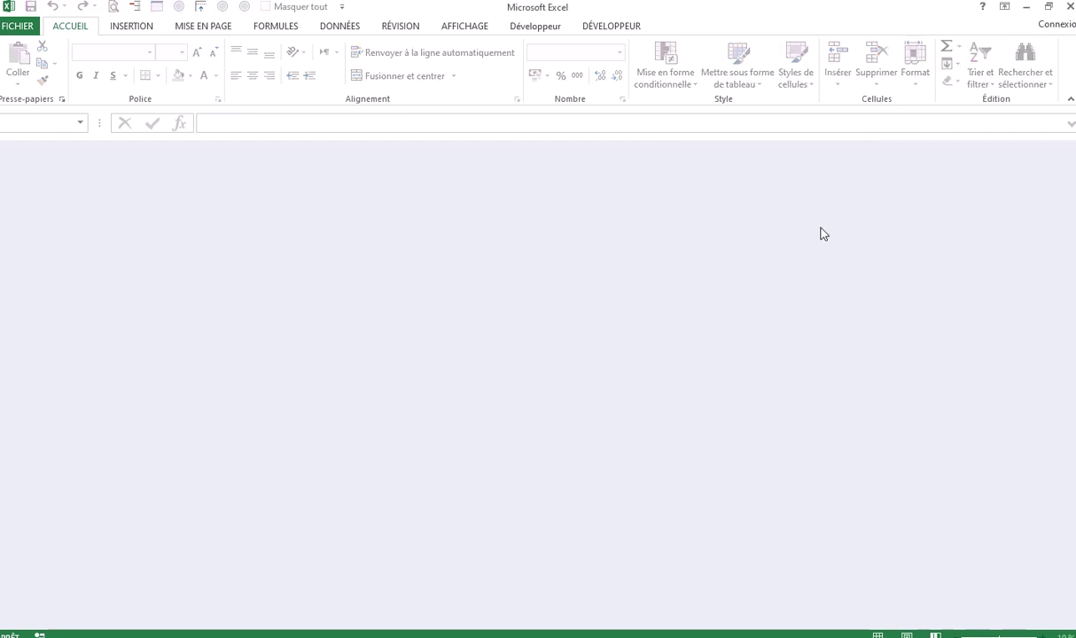
pyautogui.click(1070, 6)
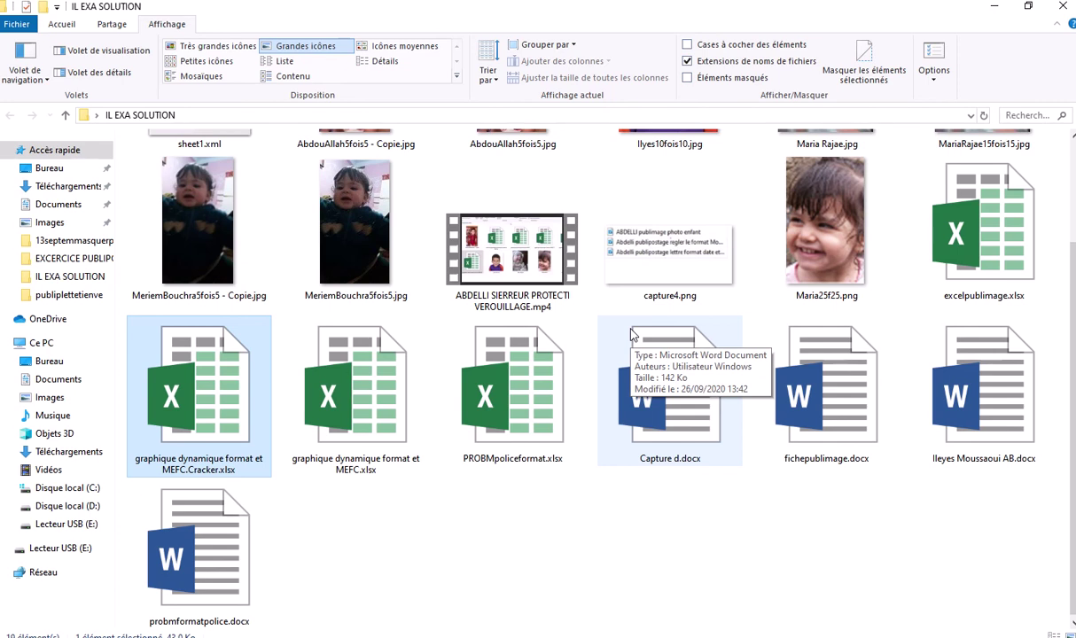
pyautogui.moveTo(492, 8)
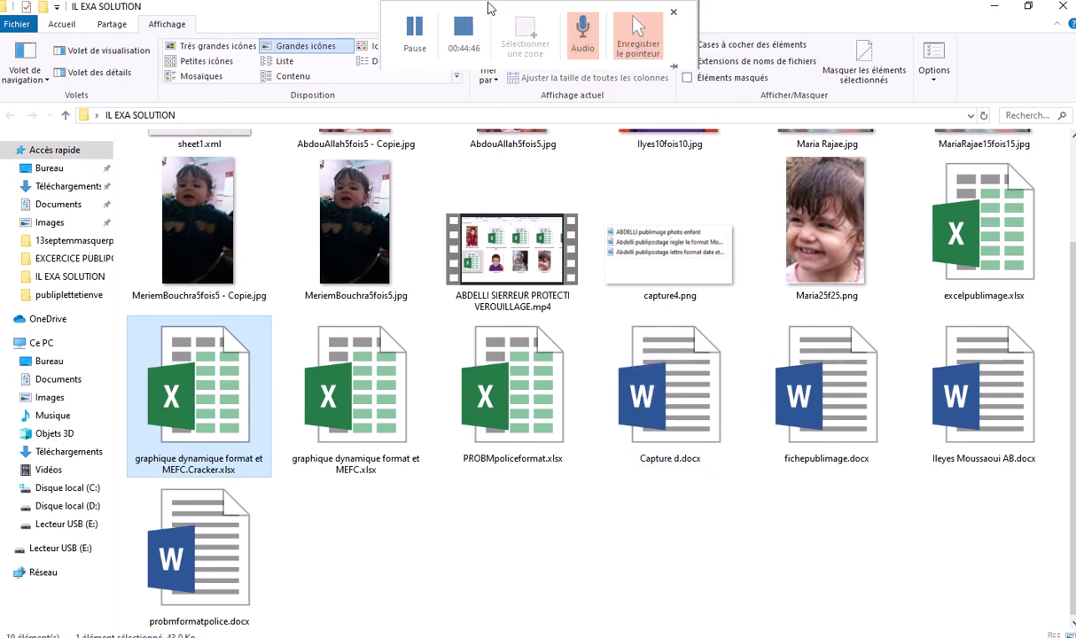